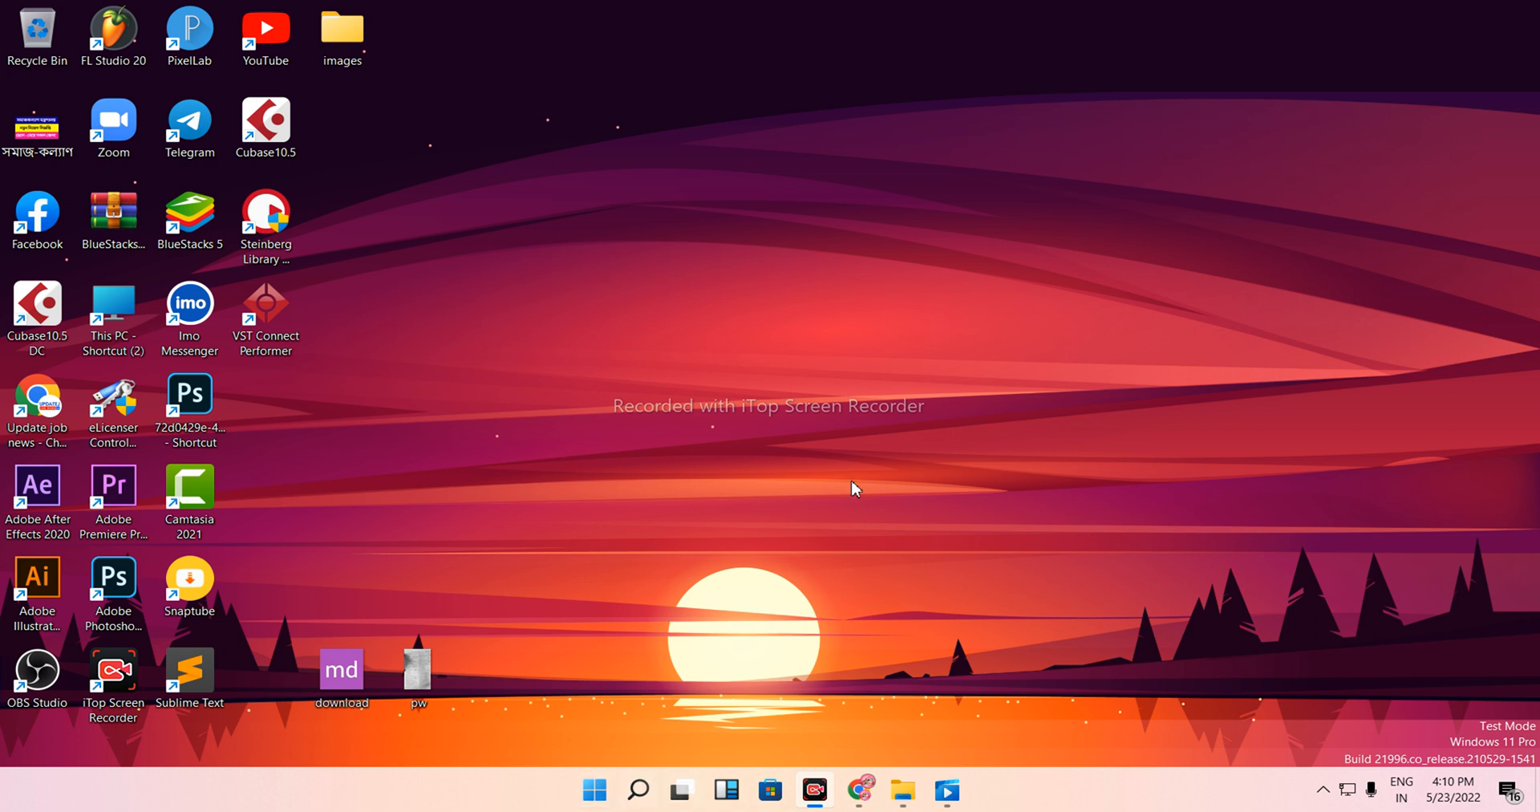
- Launch Camtasia 2021 and start a new blank project
double_click(192, 493)
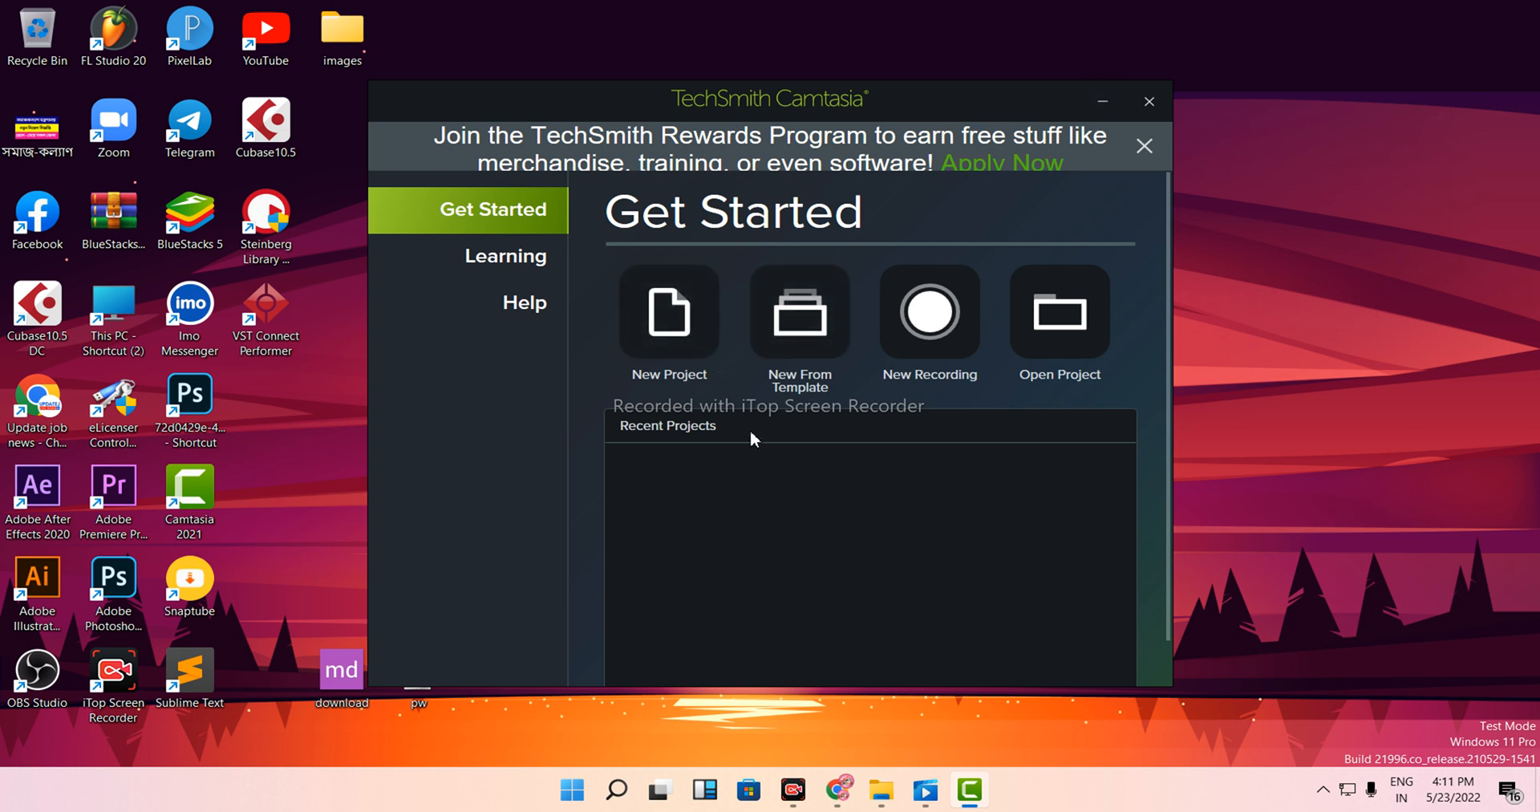
click(651, 351)
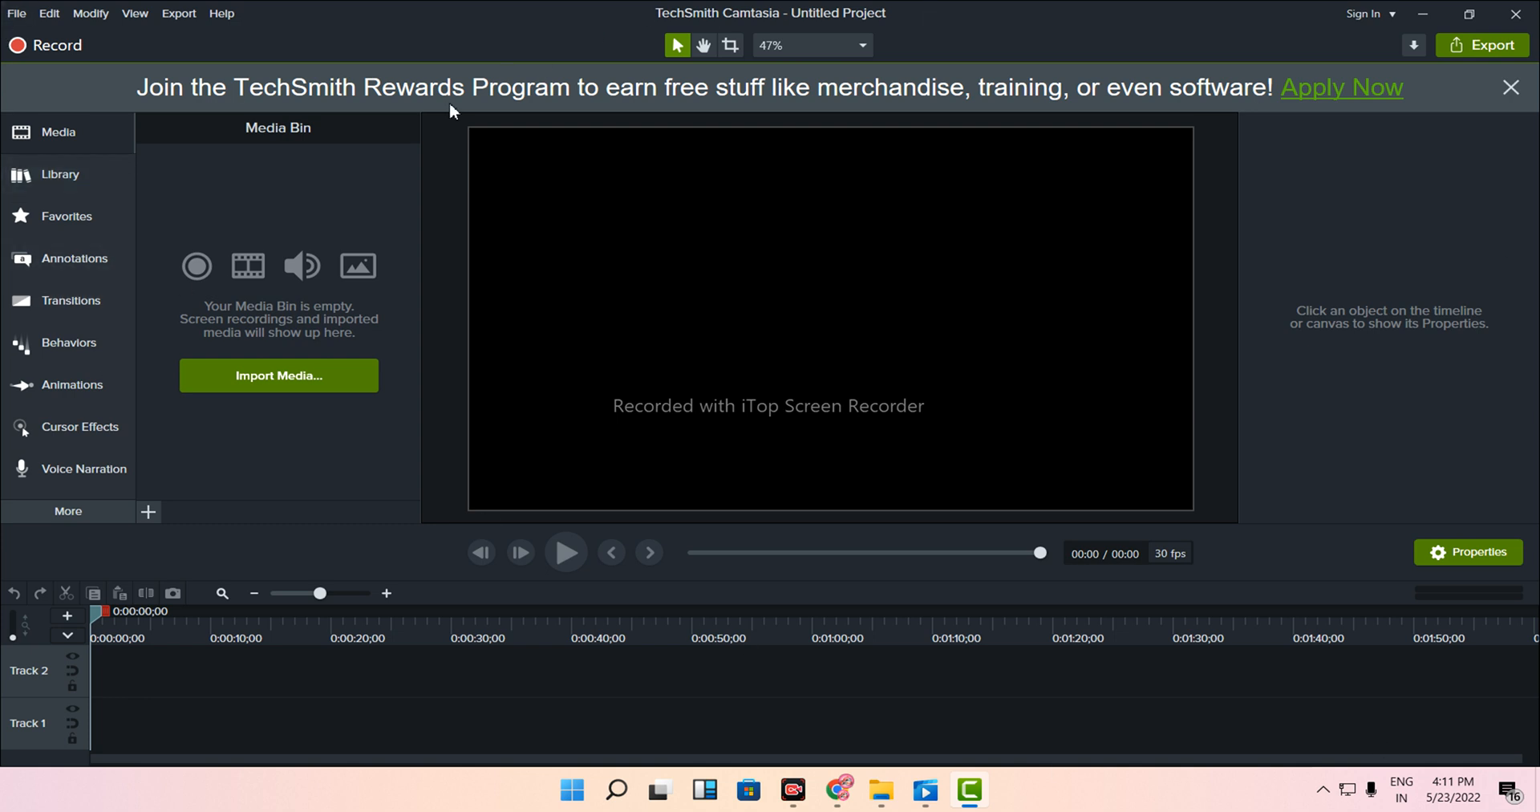
- Create a new project from within the editor in place of the empty untitled one
click(16, 13)
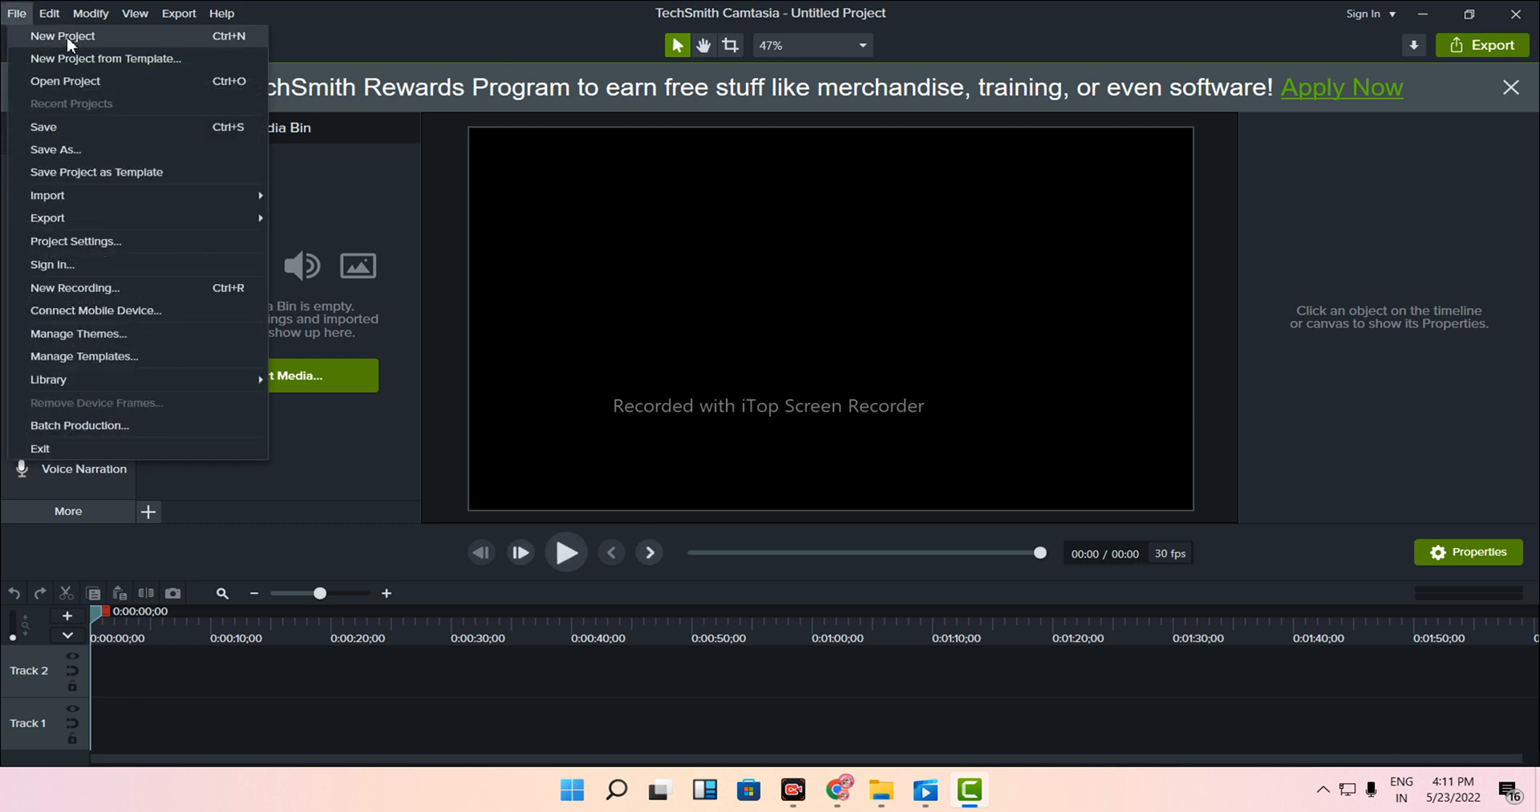
click(68, 44)
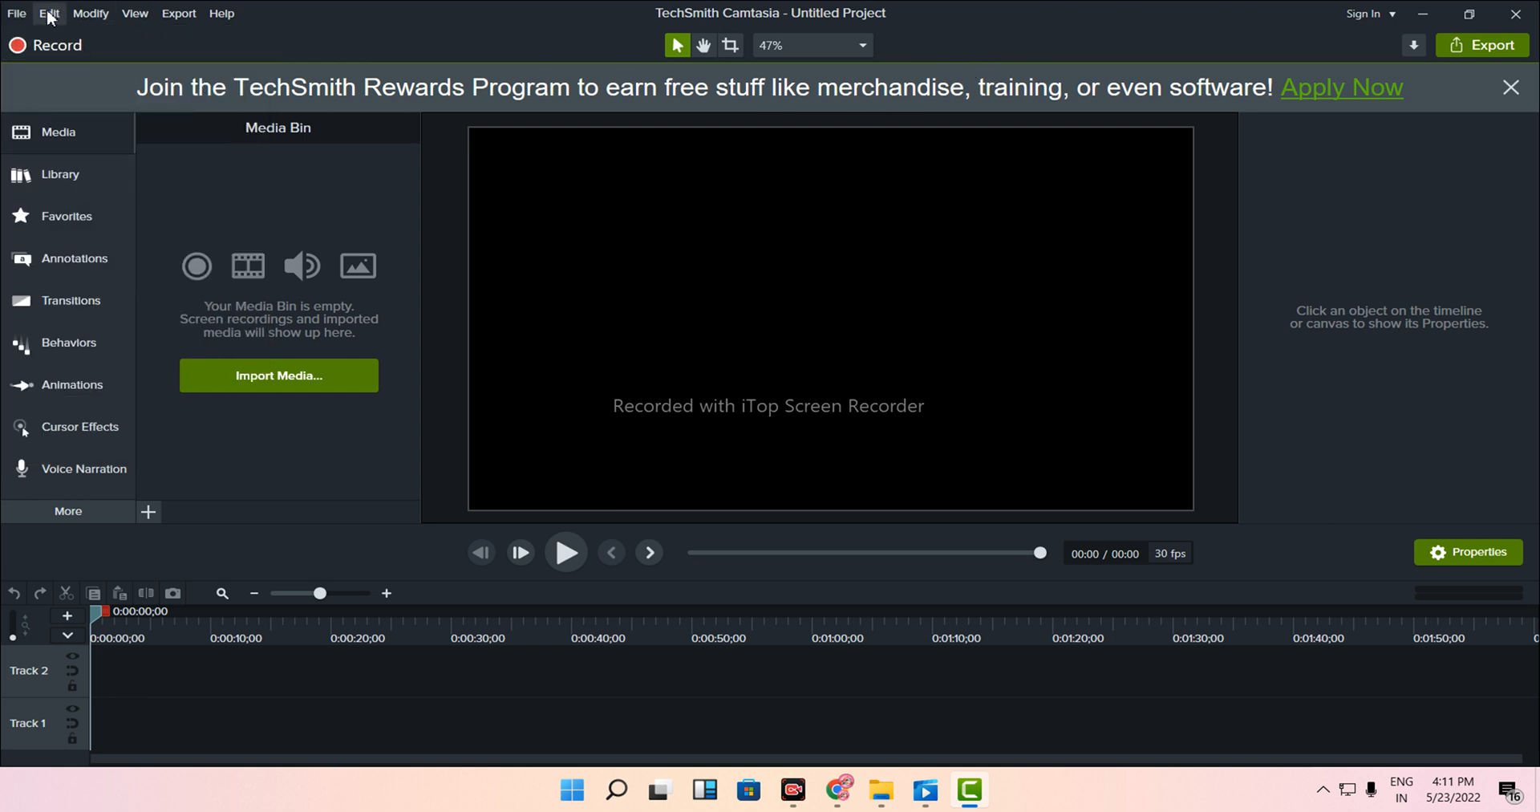
click(17, 13)
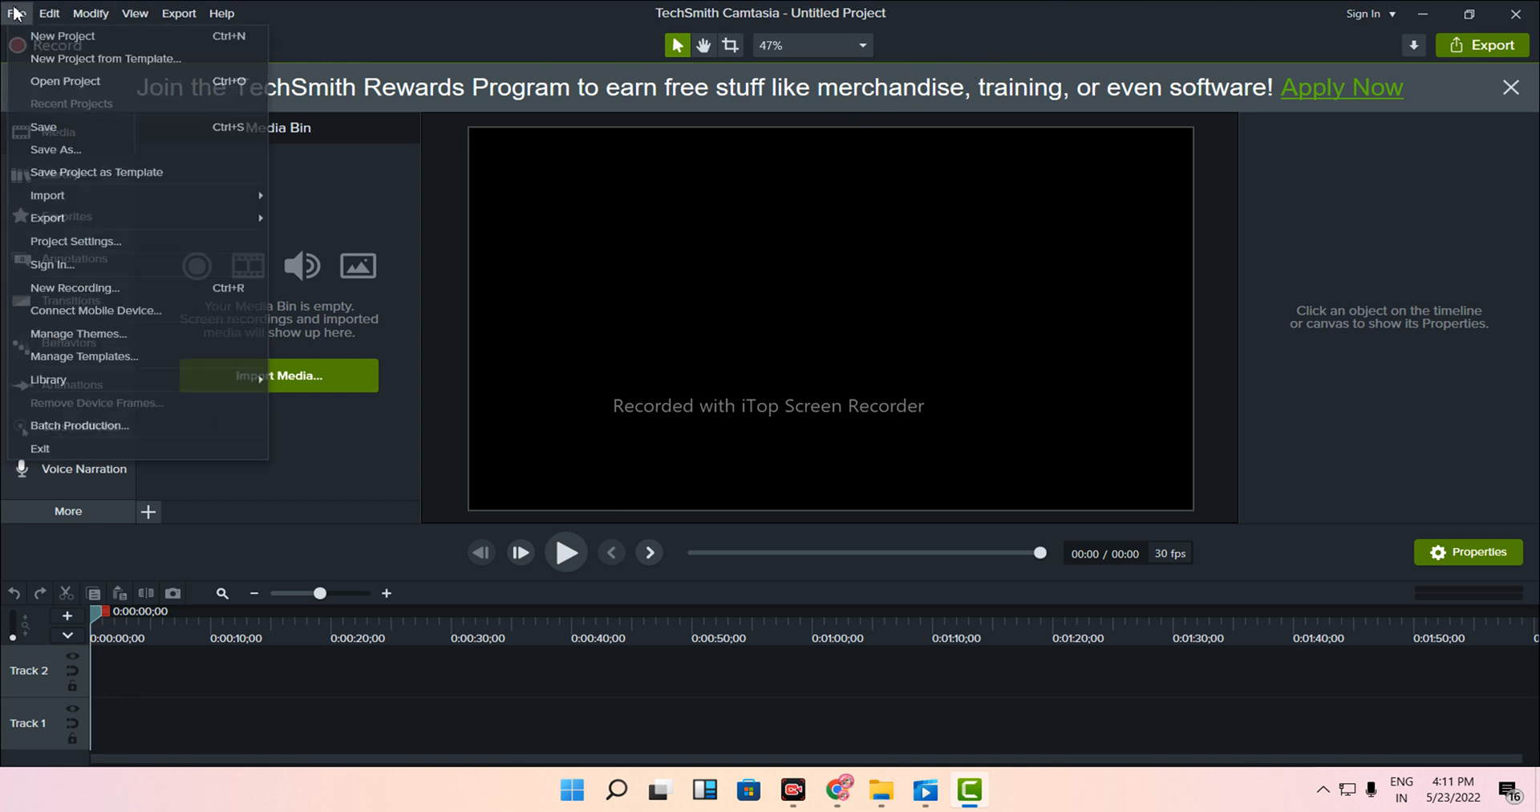
click(53, 40)
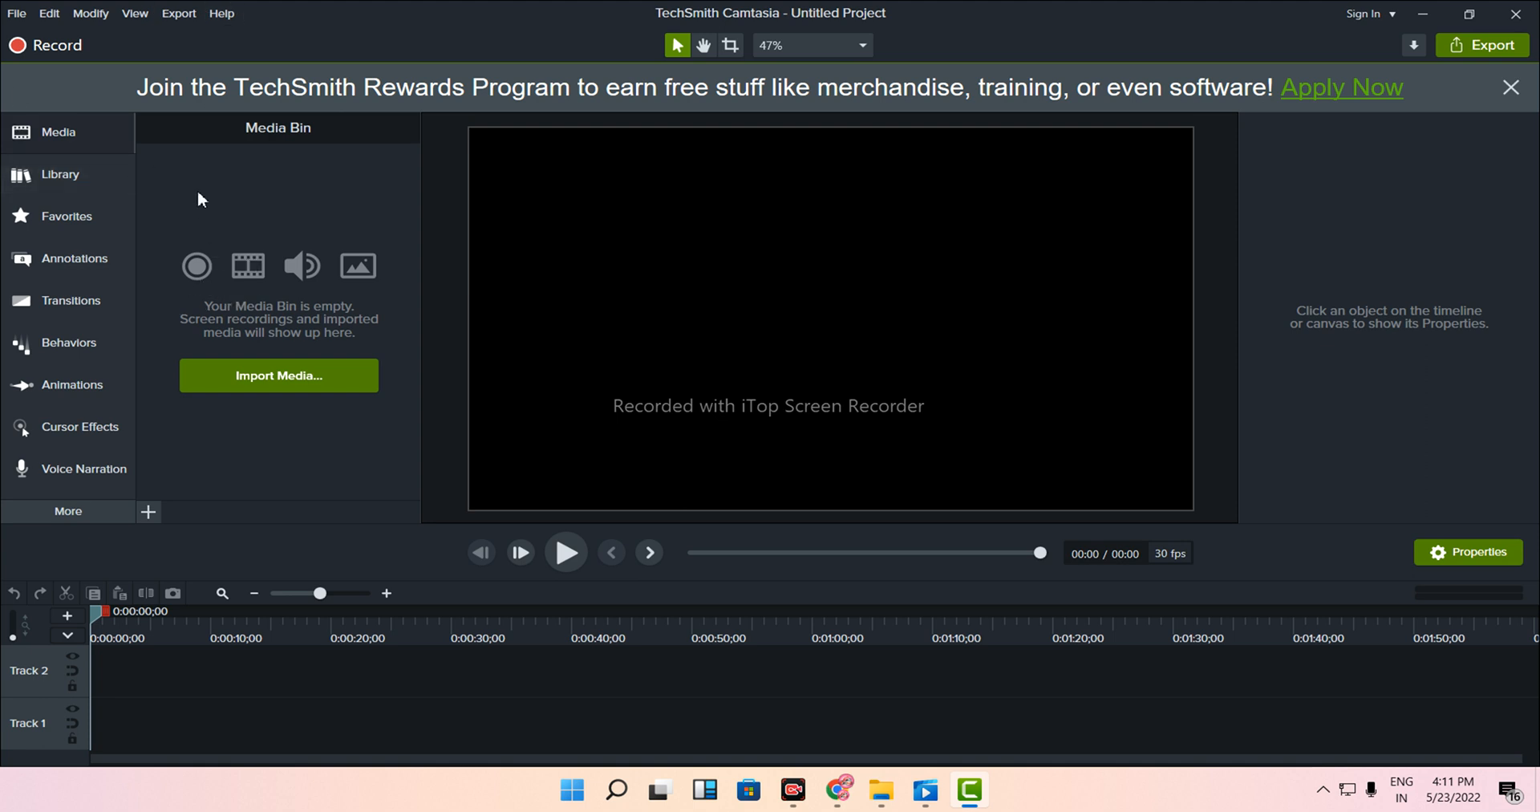
click(15, 20)
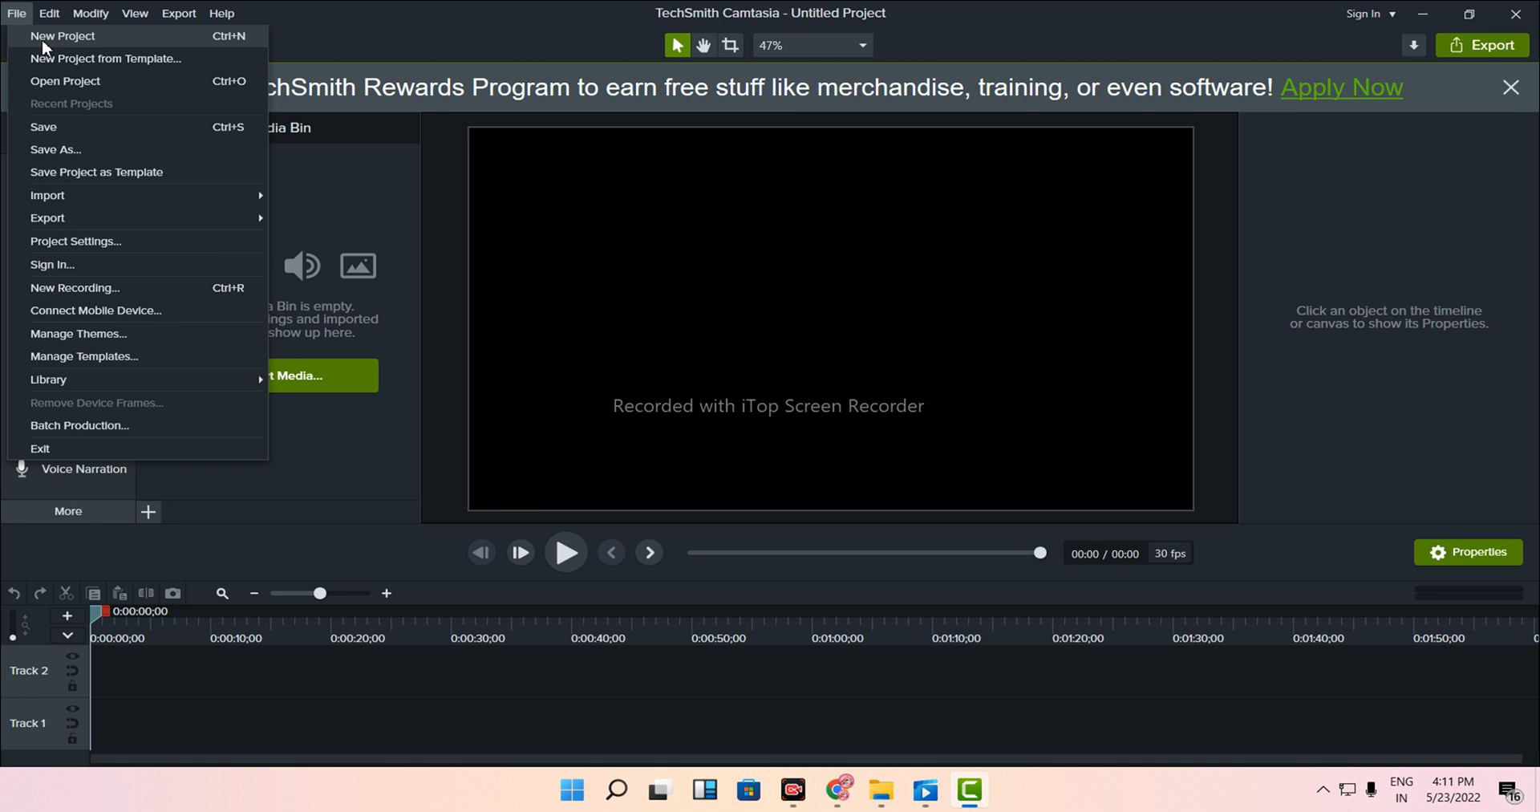
click(43, 41)
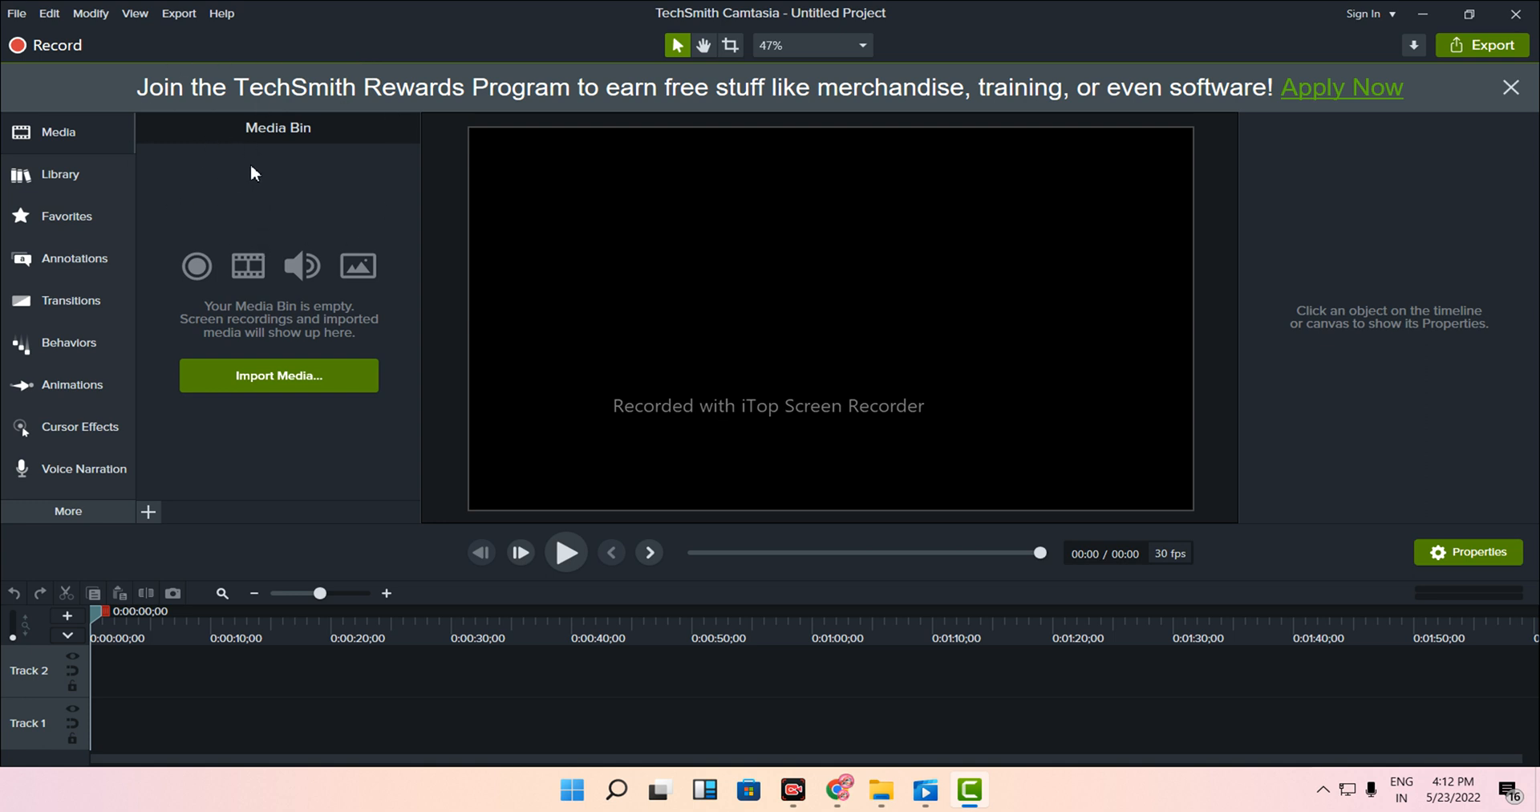
click(16, 13)
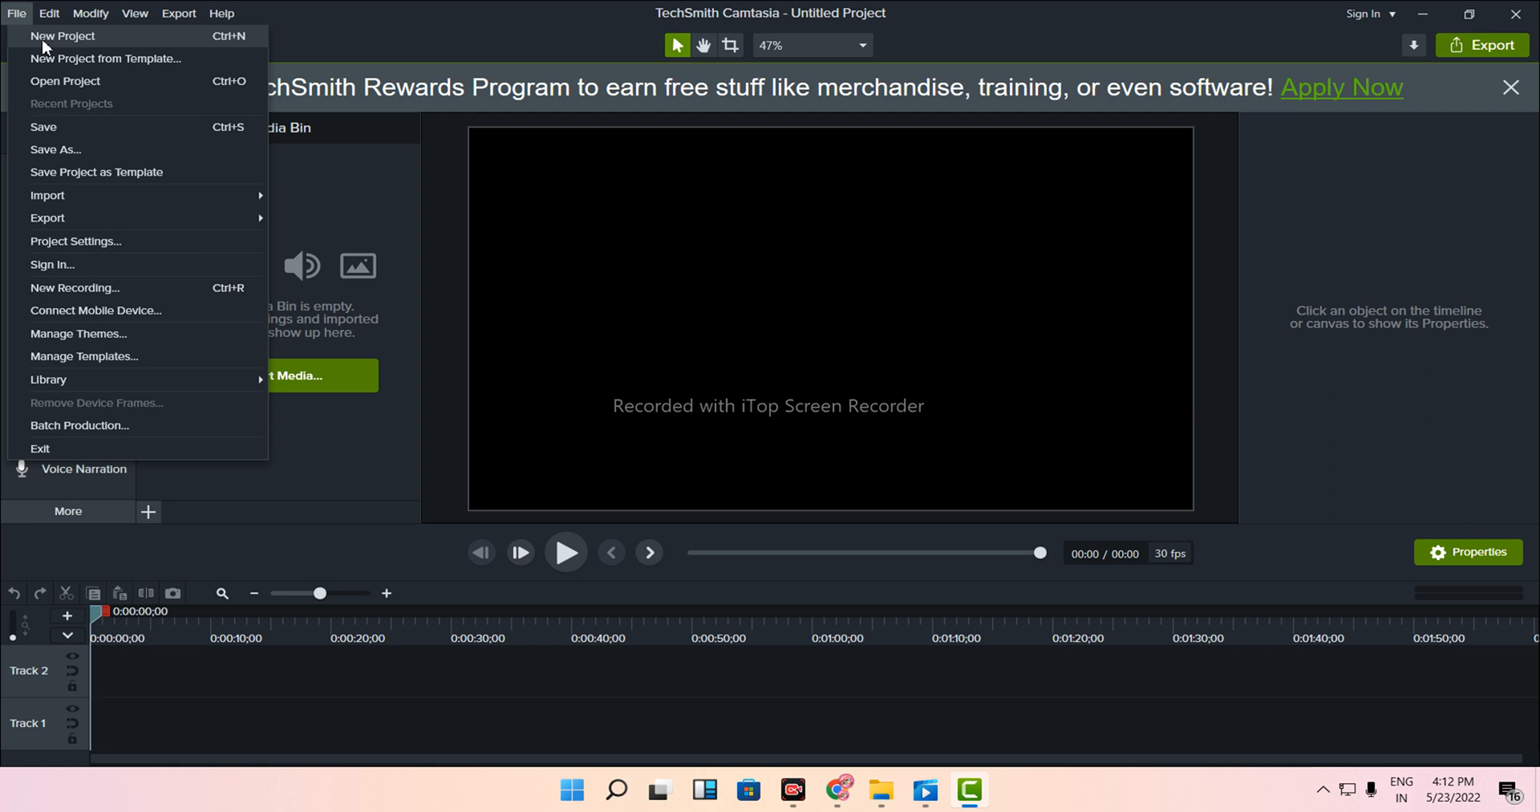
click(72, 35)
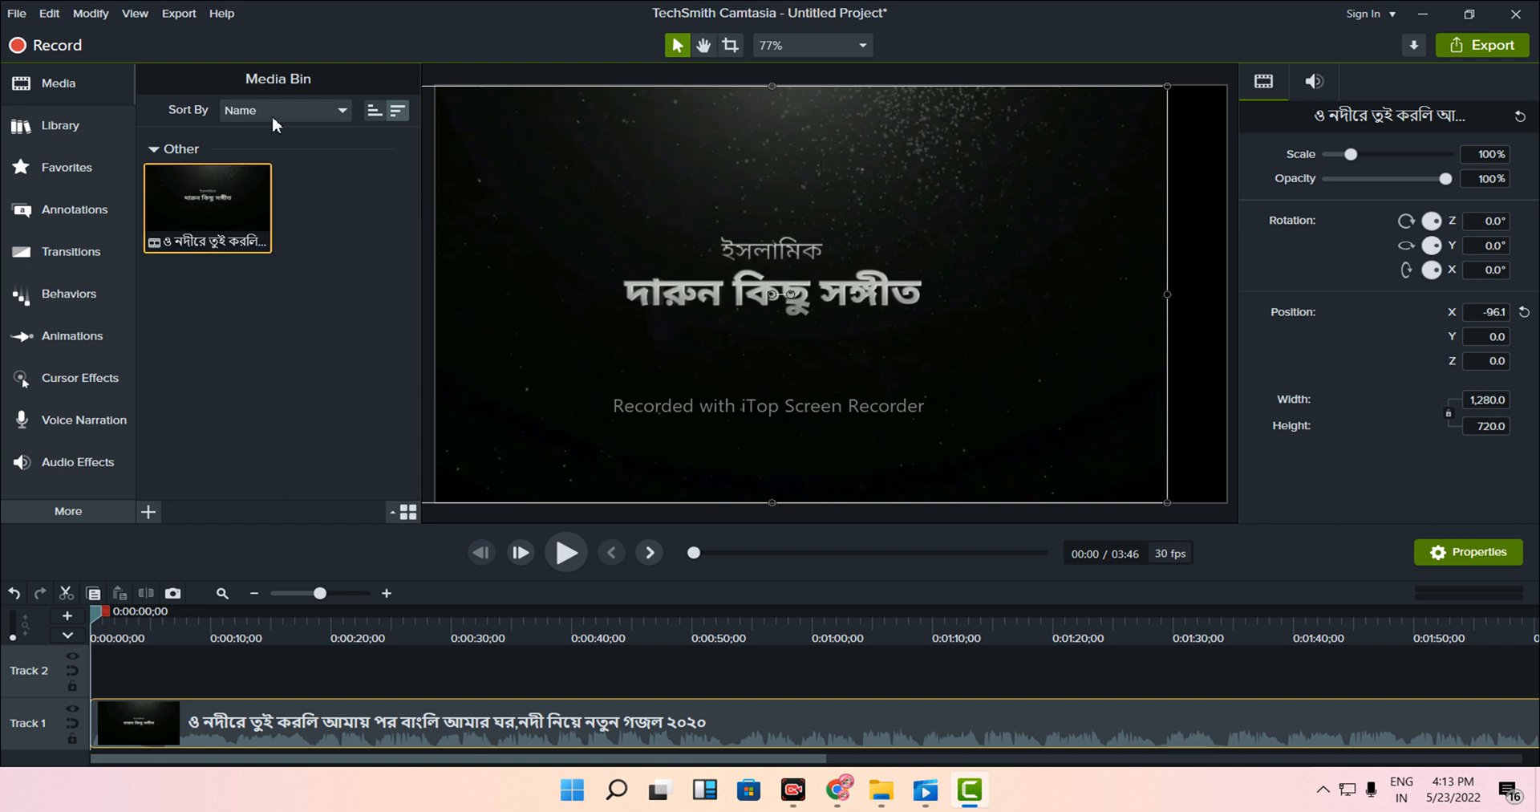
- Start another new project, saving the current one as "test" in the Downloads folder
click(16, 13)
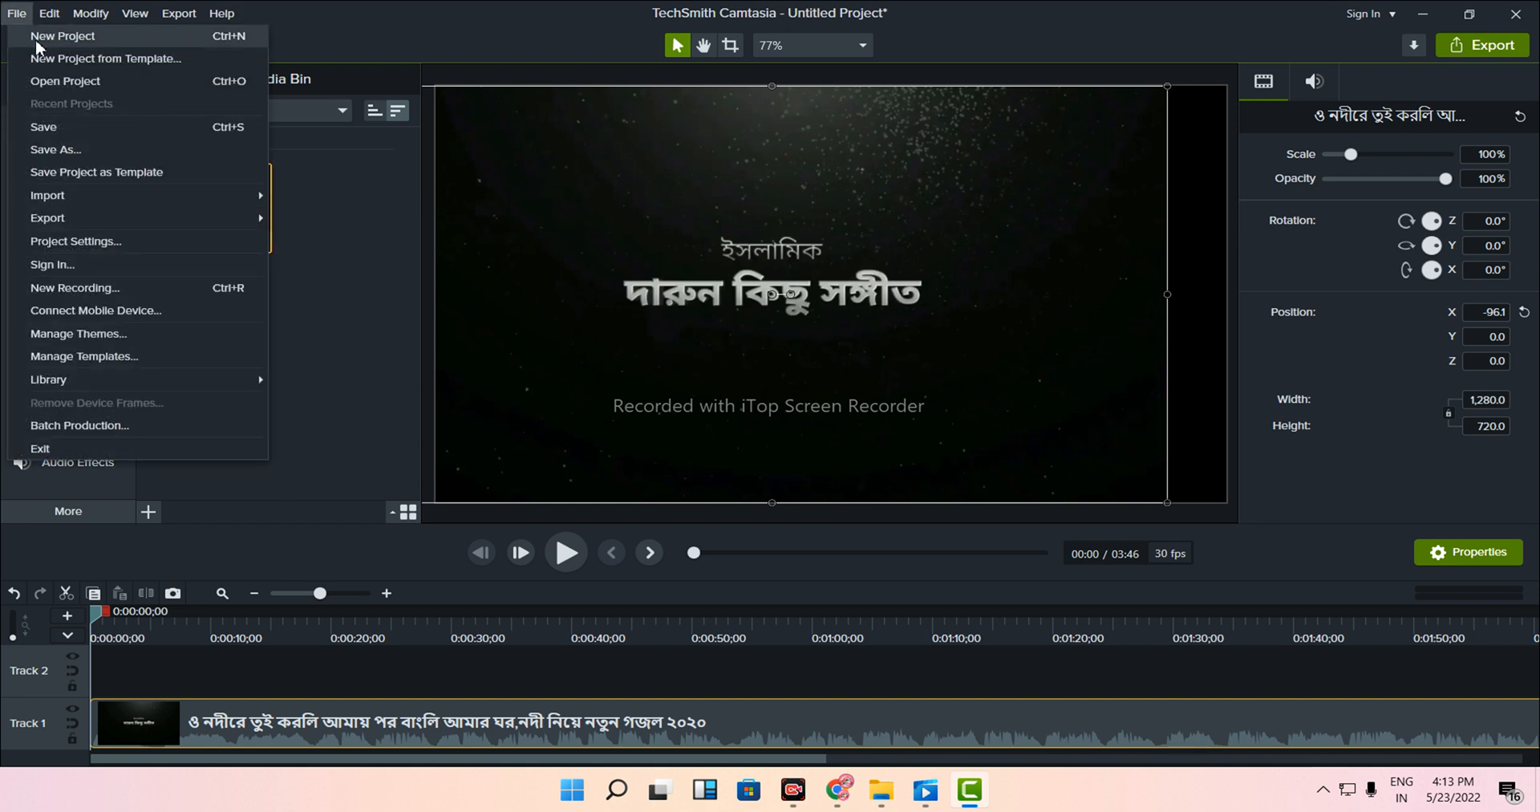
click(36, 39)
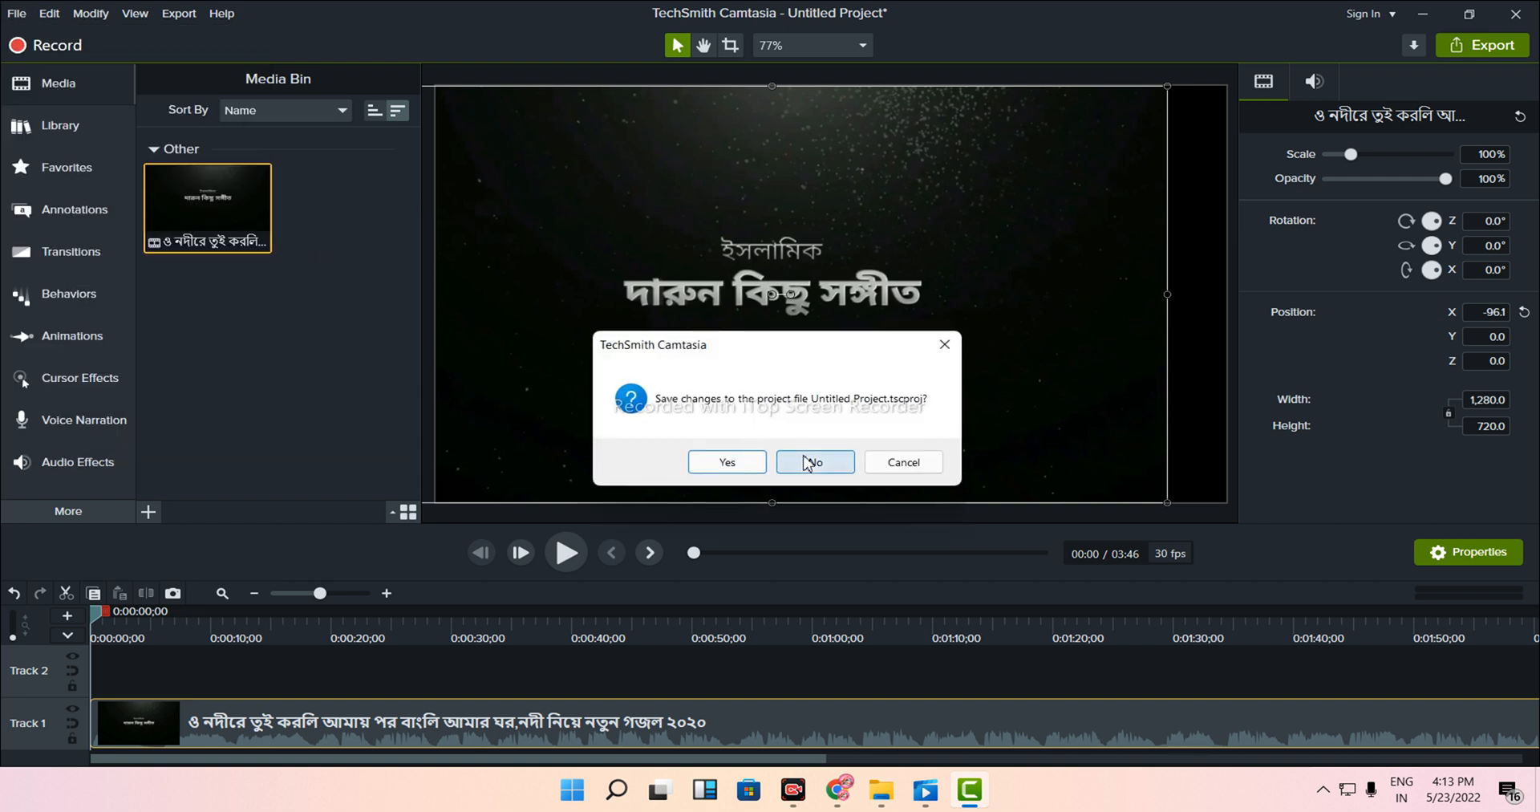
click(745, 464)
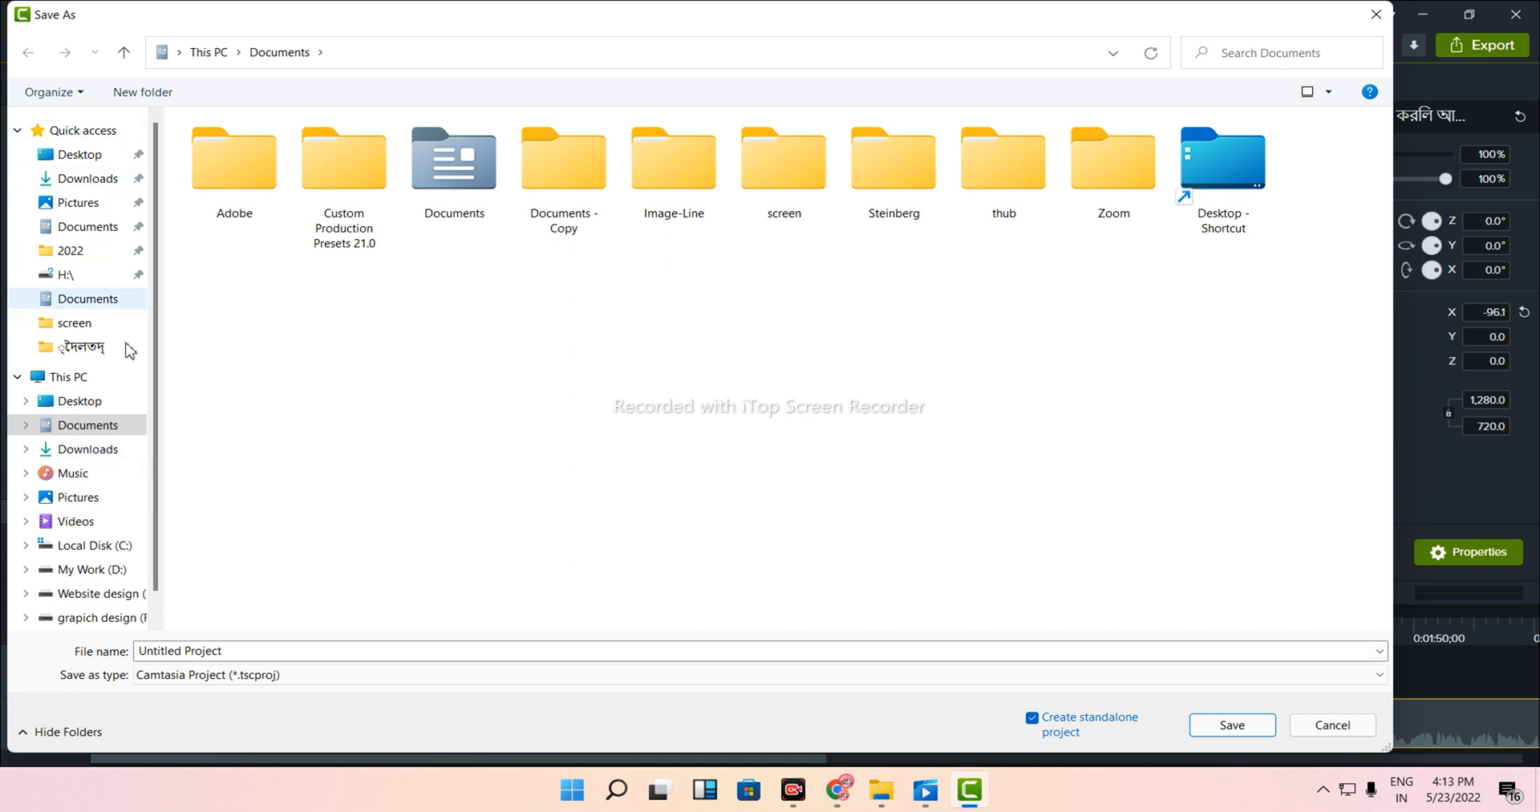
click(108, 454)
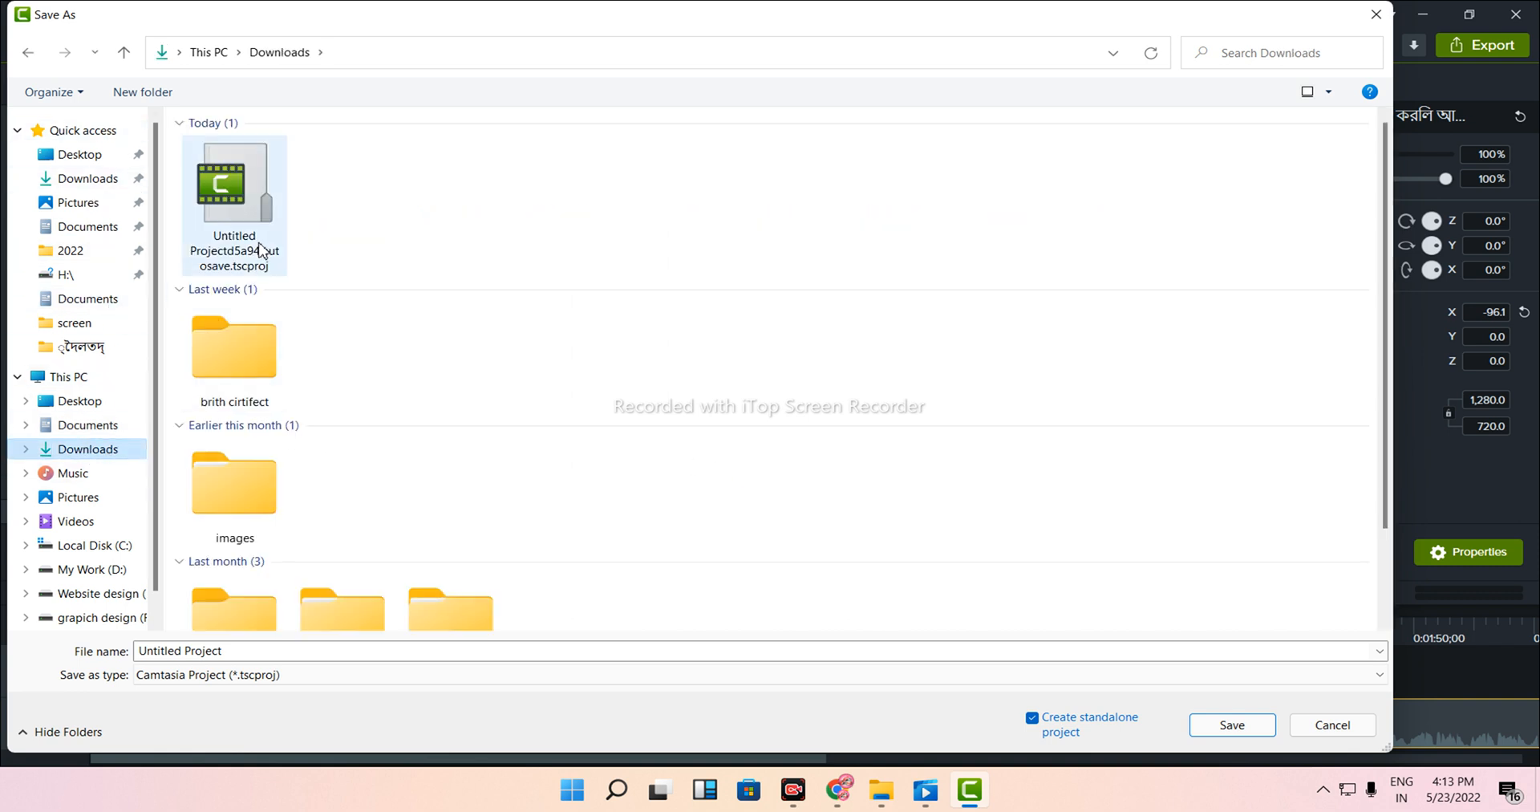
click(253, 654)
key(BackSpace)
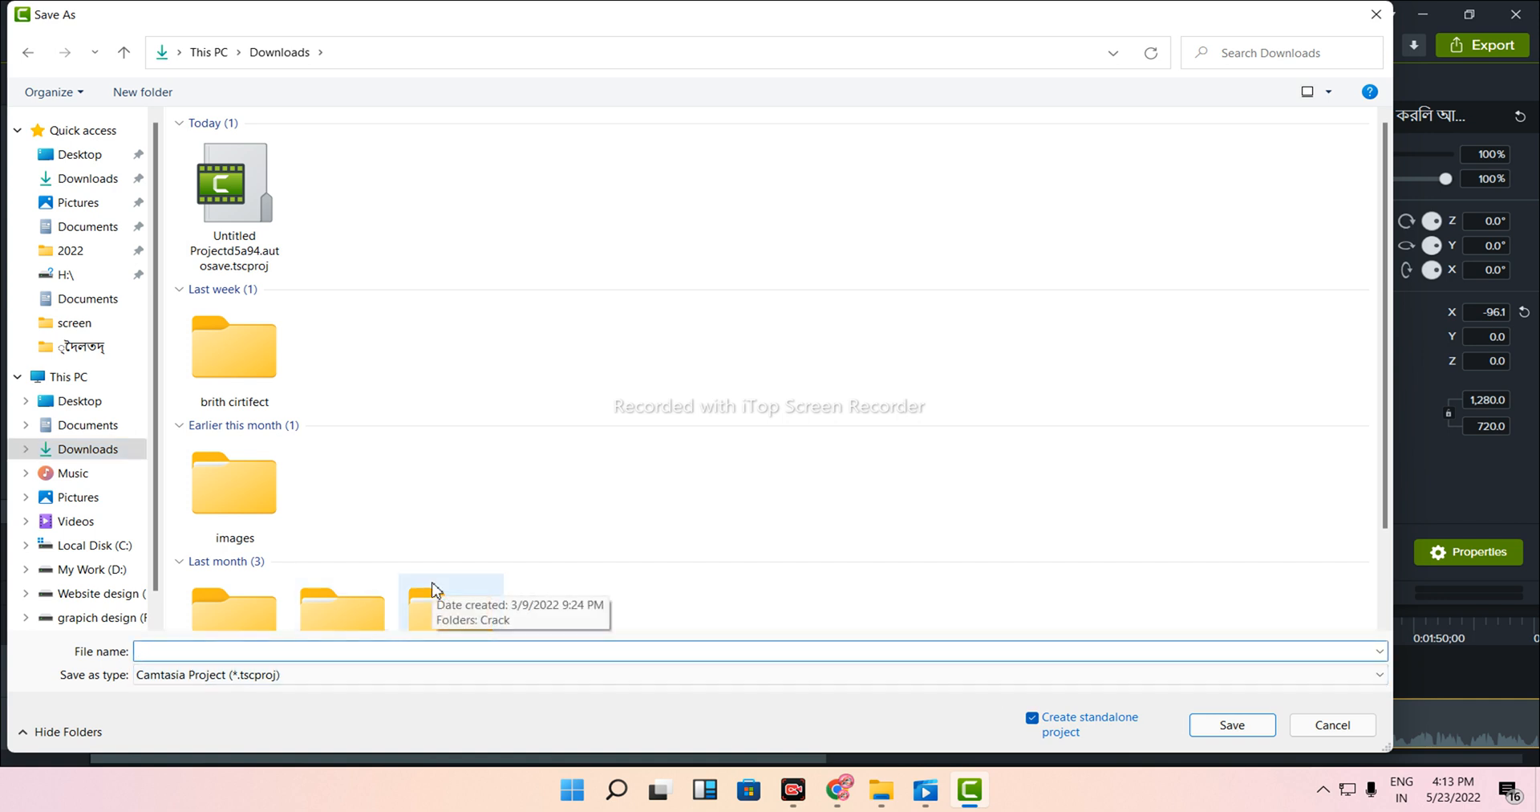
text(test)
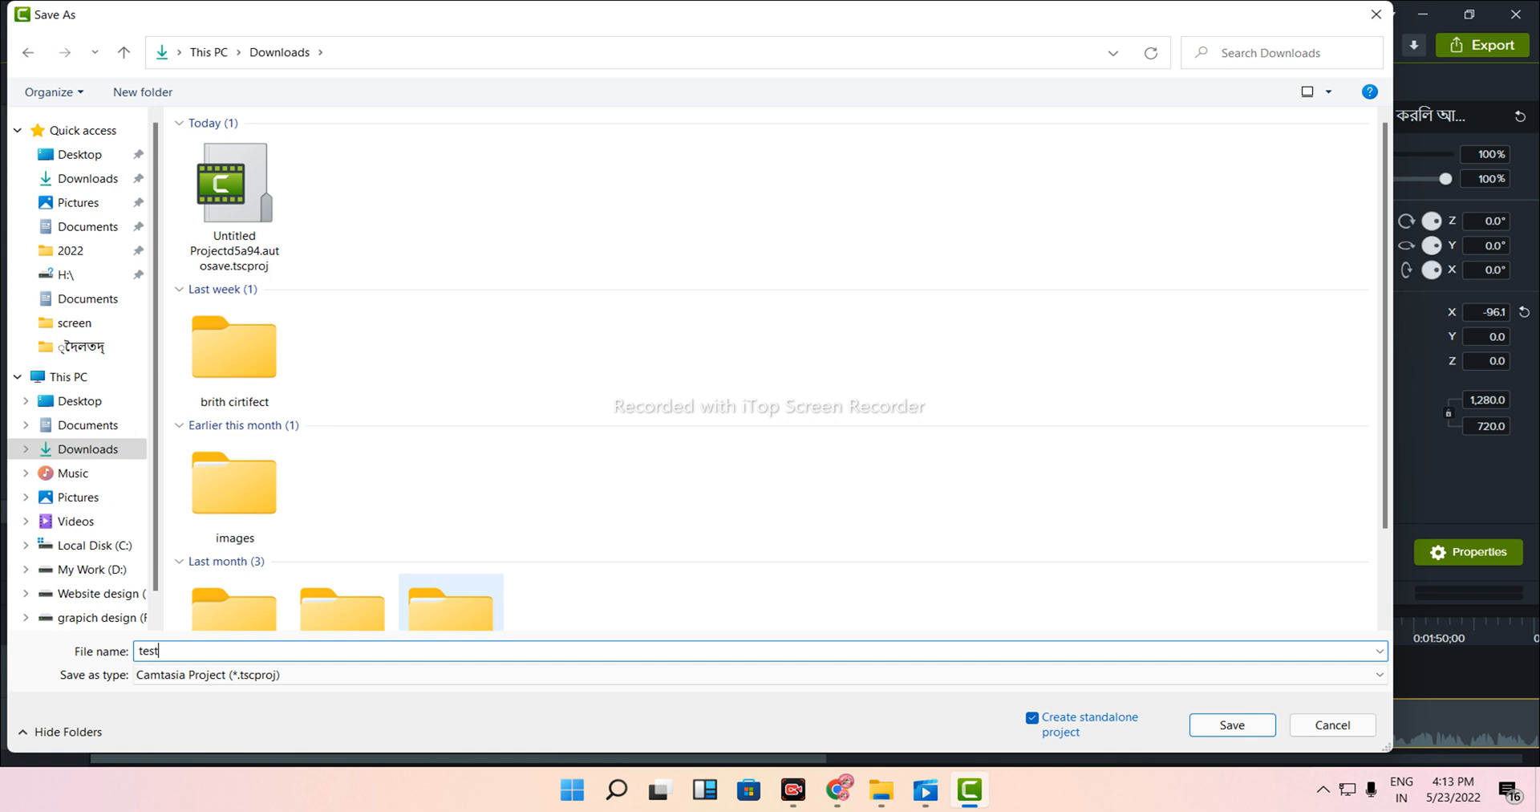
key(Return)
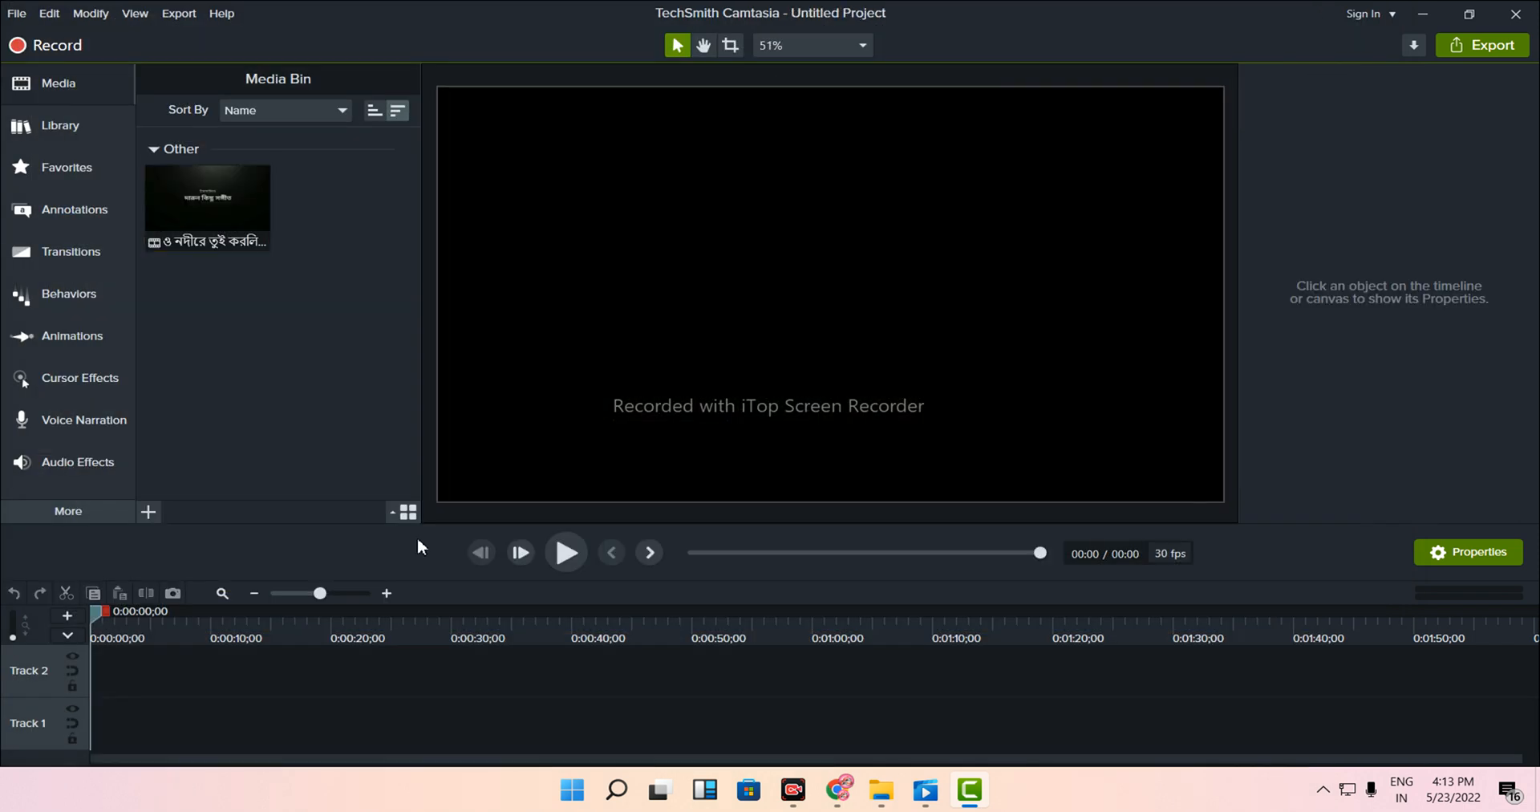
- Try to delete the leftover video clip from the Media Bin
right_click(205, 225)
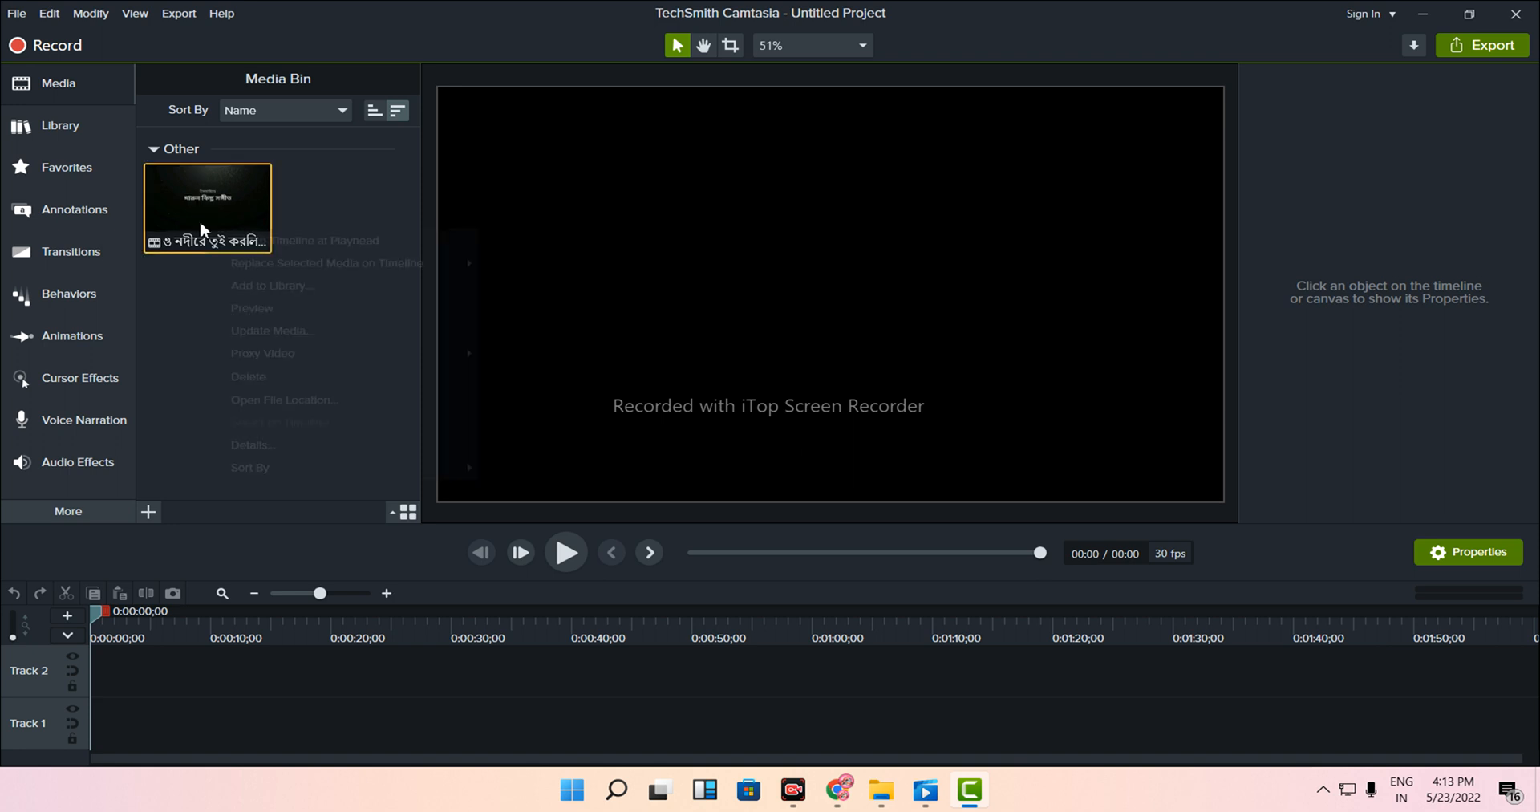
click(252, 376)
click(326, 189)
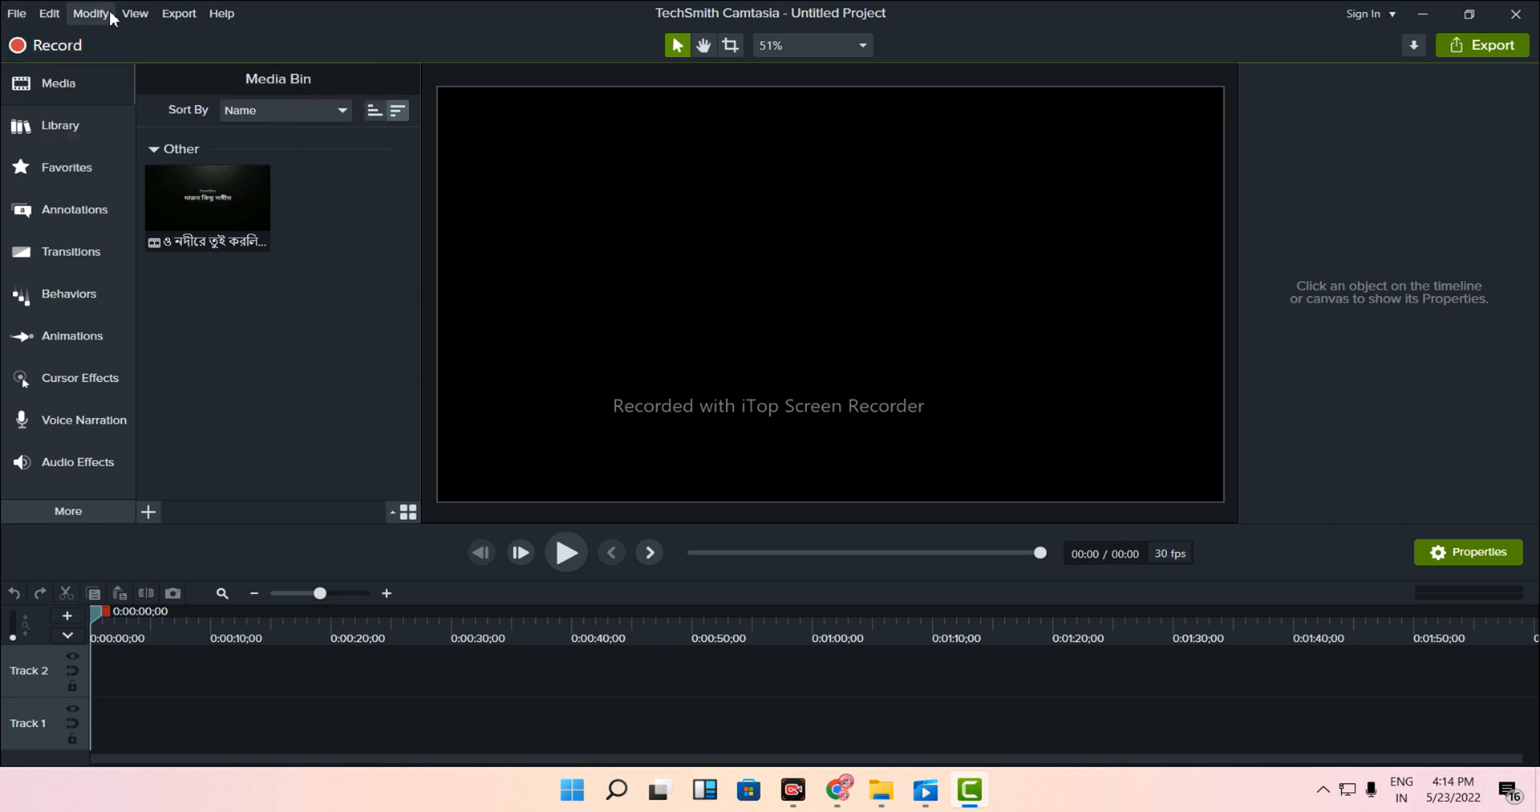
click(18, 13)
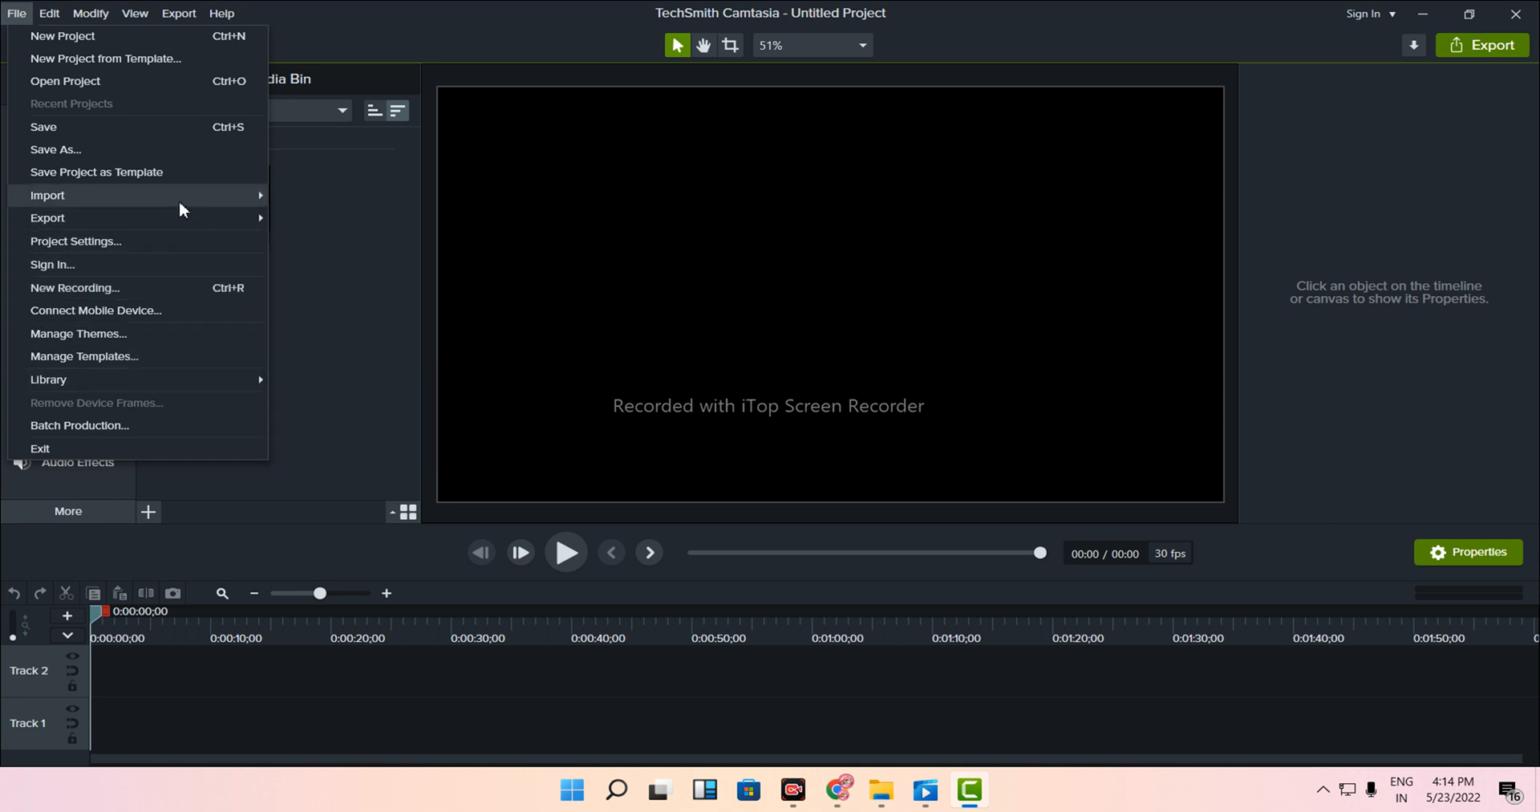
mouse_move(180, 202)
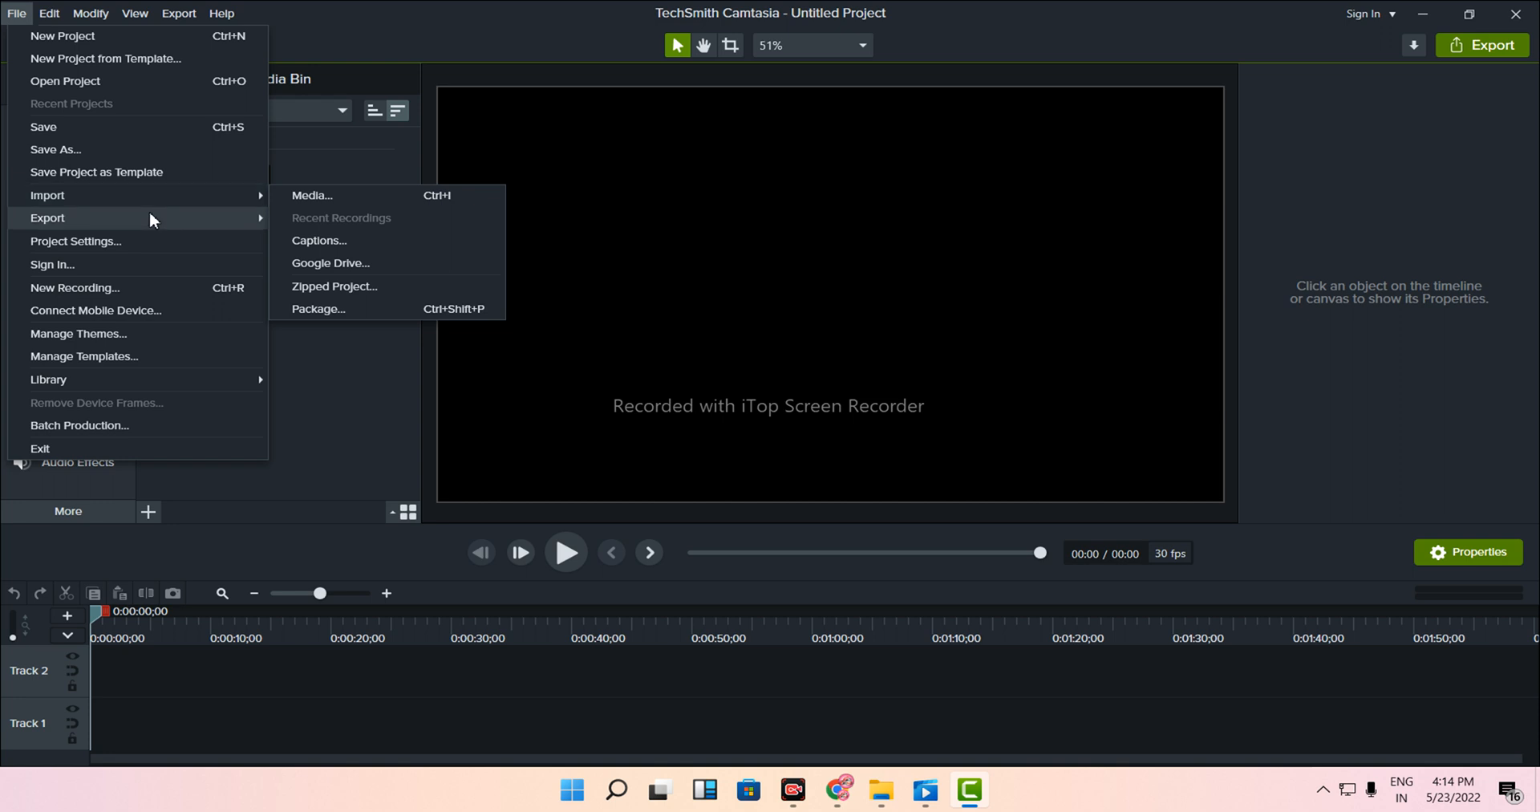
mouse_move(112, 216)
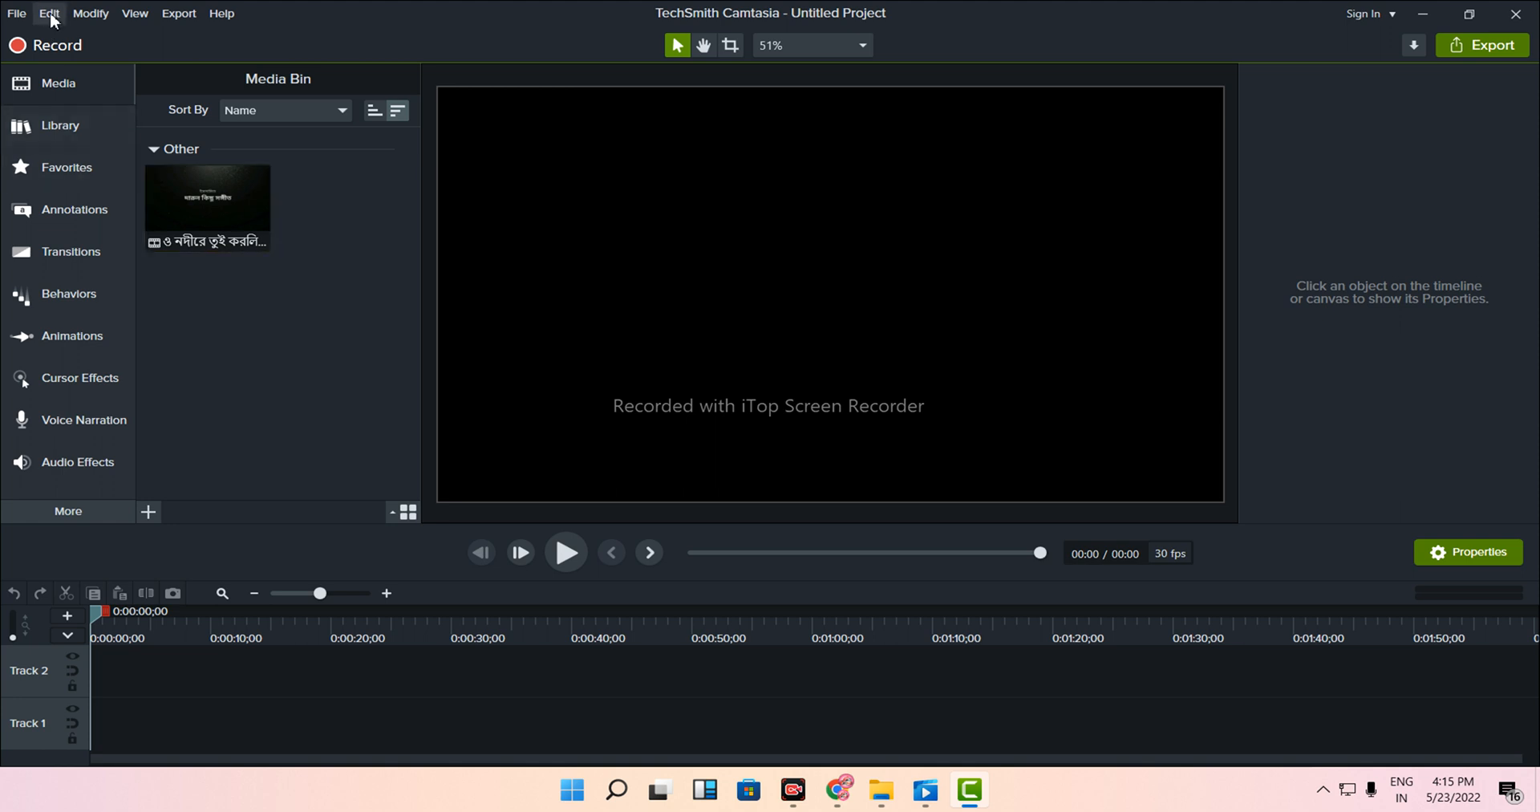
click(50, 12)
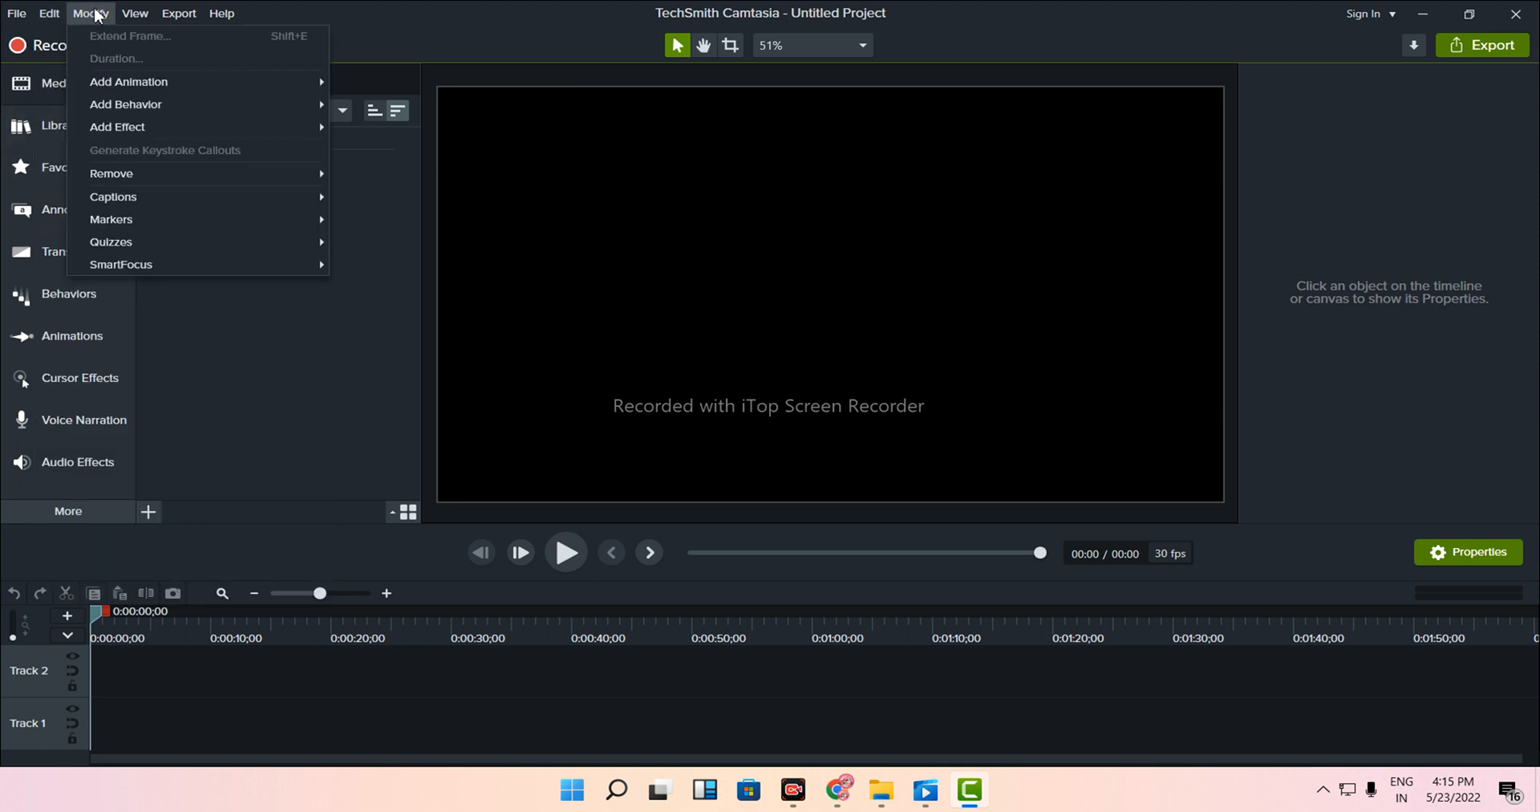
mouse_move(128, 19)
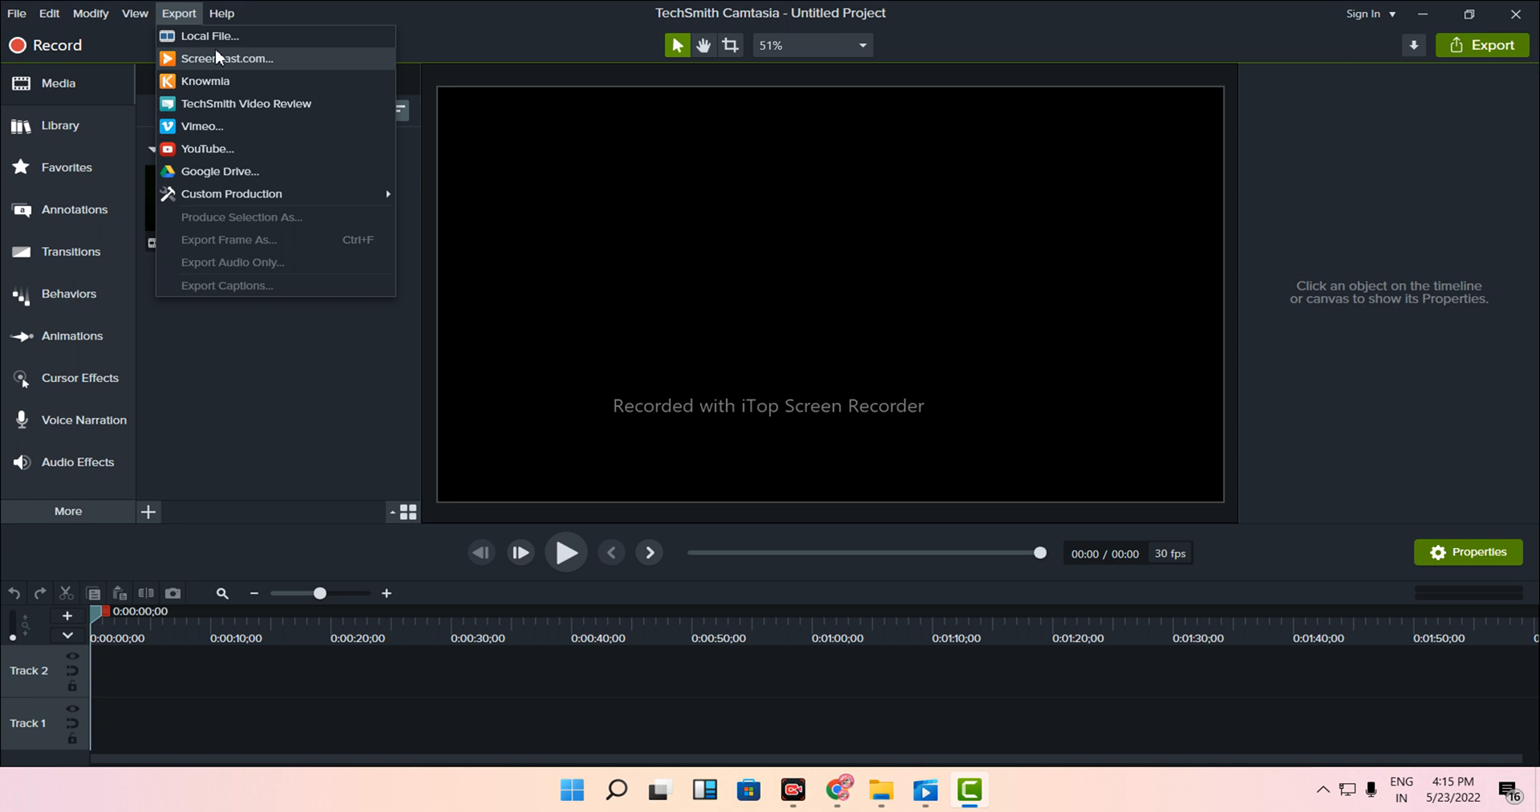
click(697, 271)
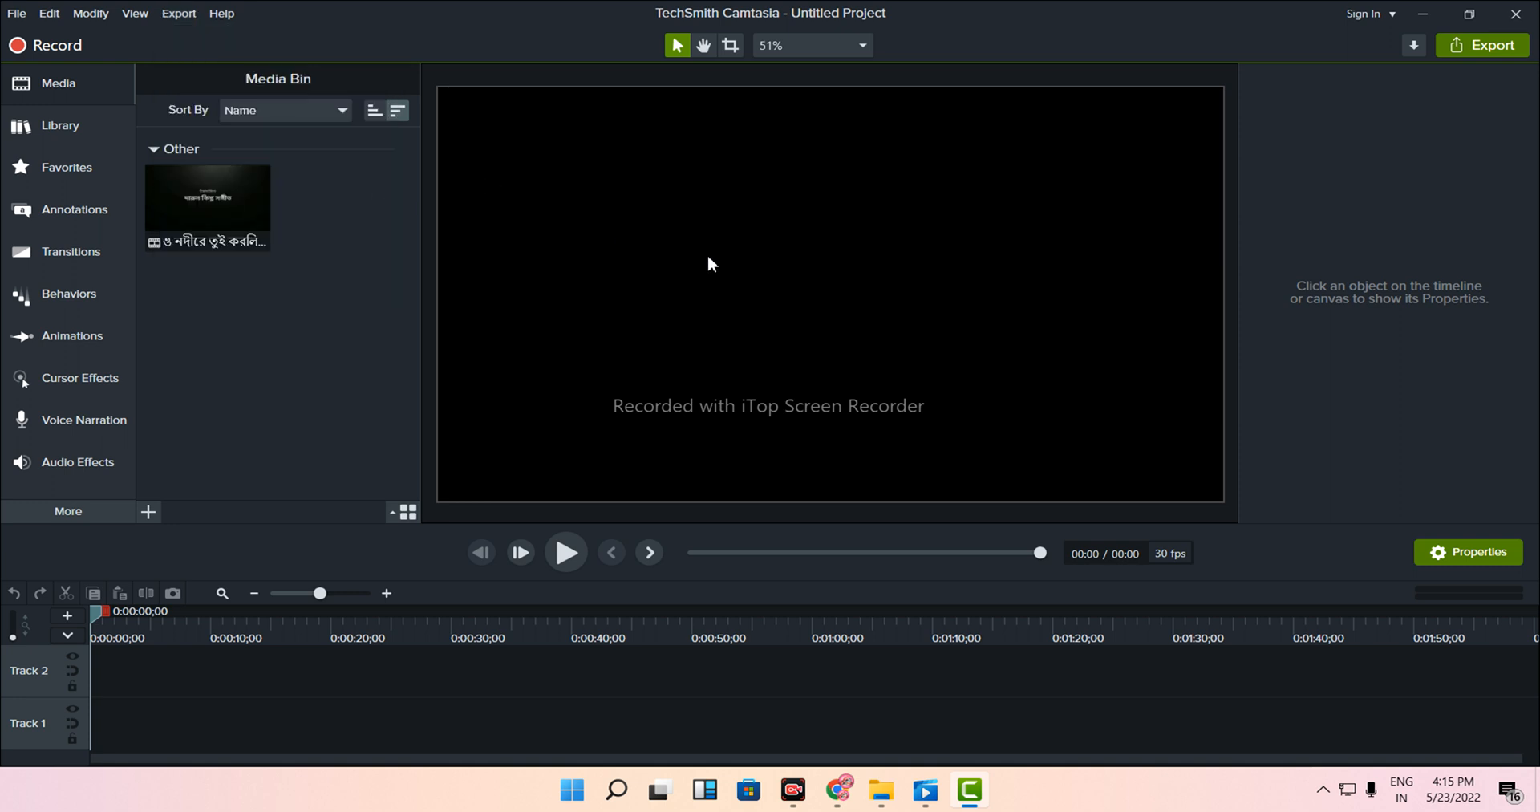
- Try again to remove the Bengali-titled video from the Media Bin
right_click(233, 230)
click(288, 376)
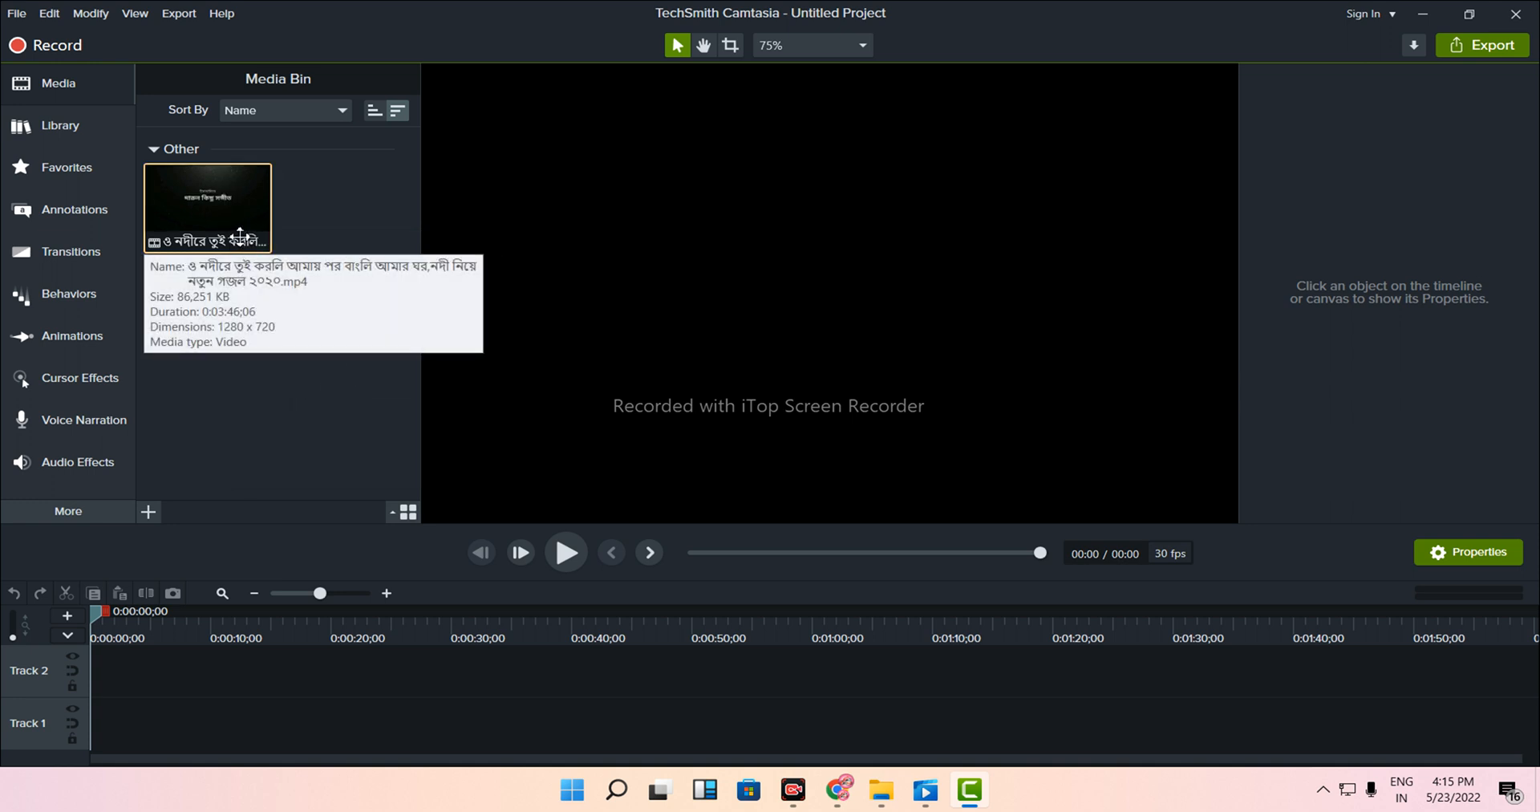
- Import the video "Lalbag Kella Dhaka _ Lalbagh Fort Drone View Video Old Dhaka" from Downloads into the Media Bin
right_click(330, 234)
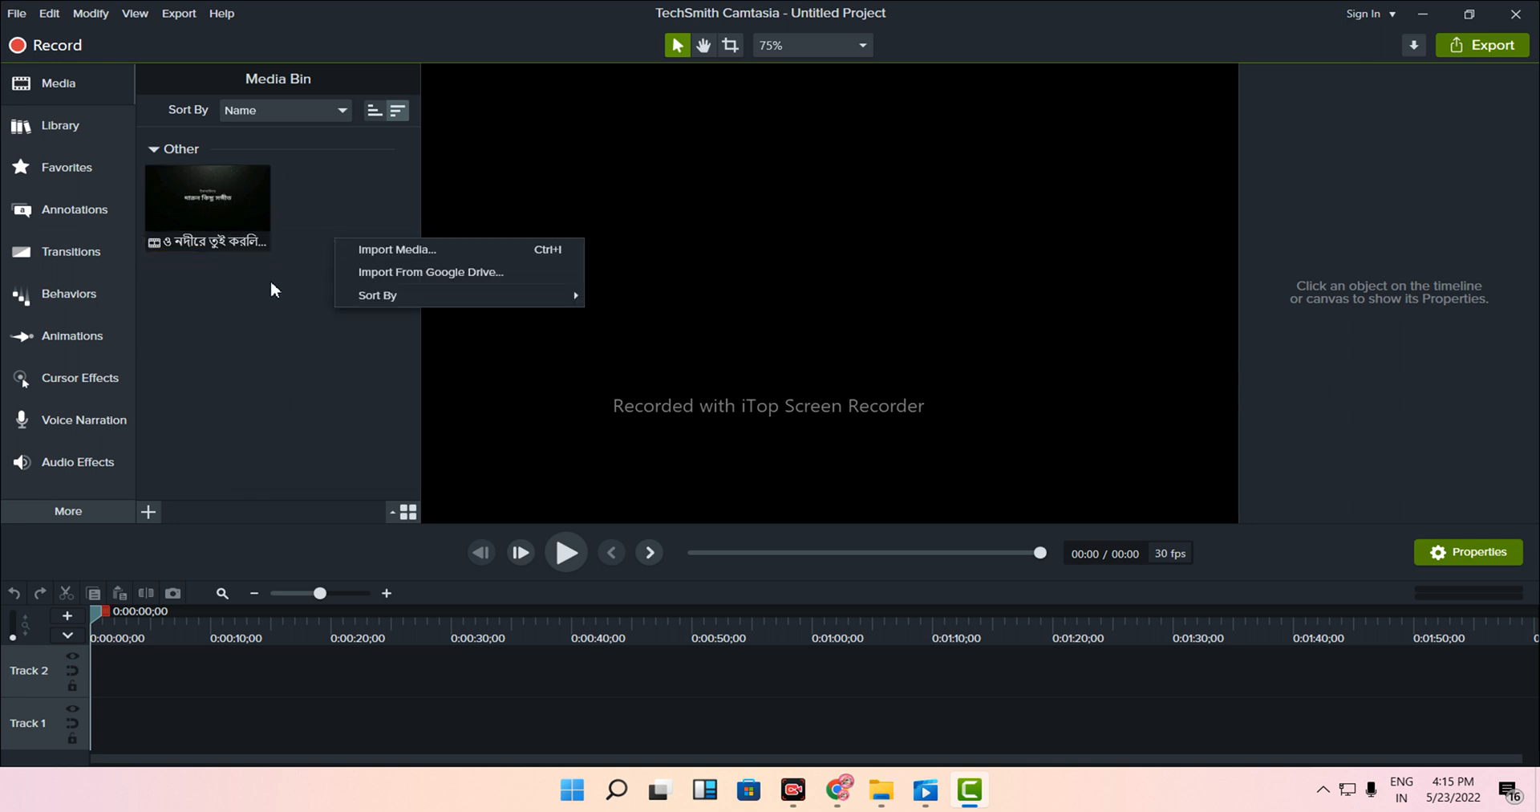
right_click(343, 197)
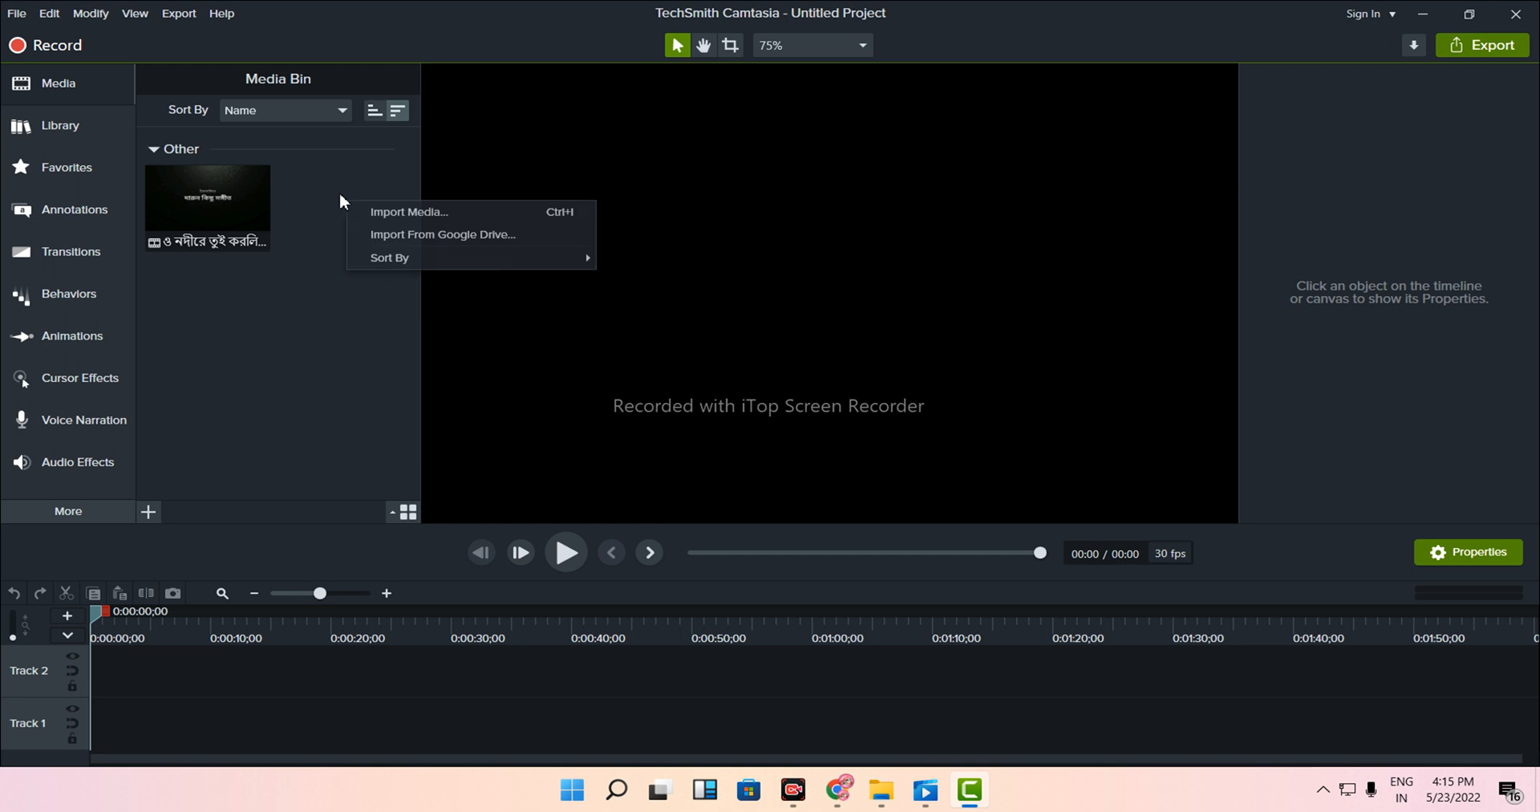
click(396, 211)
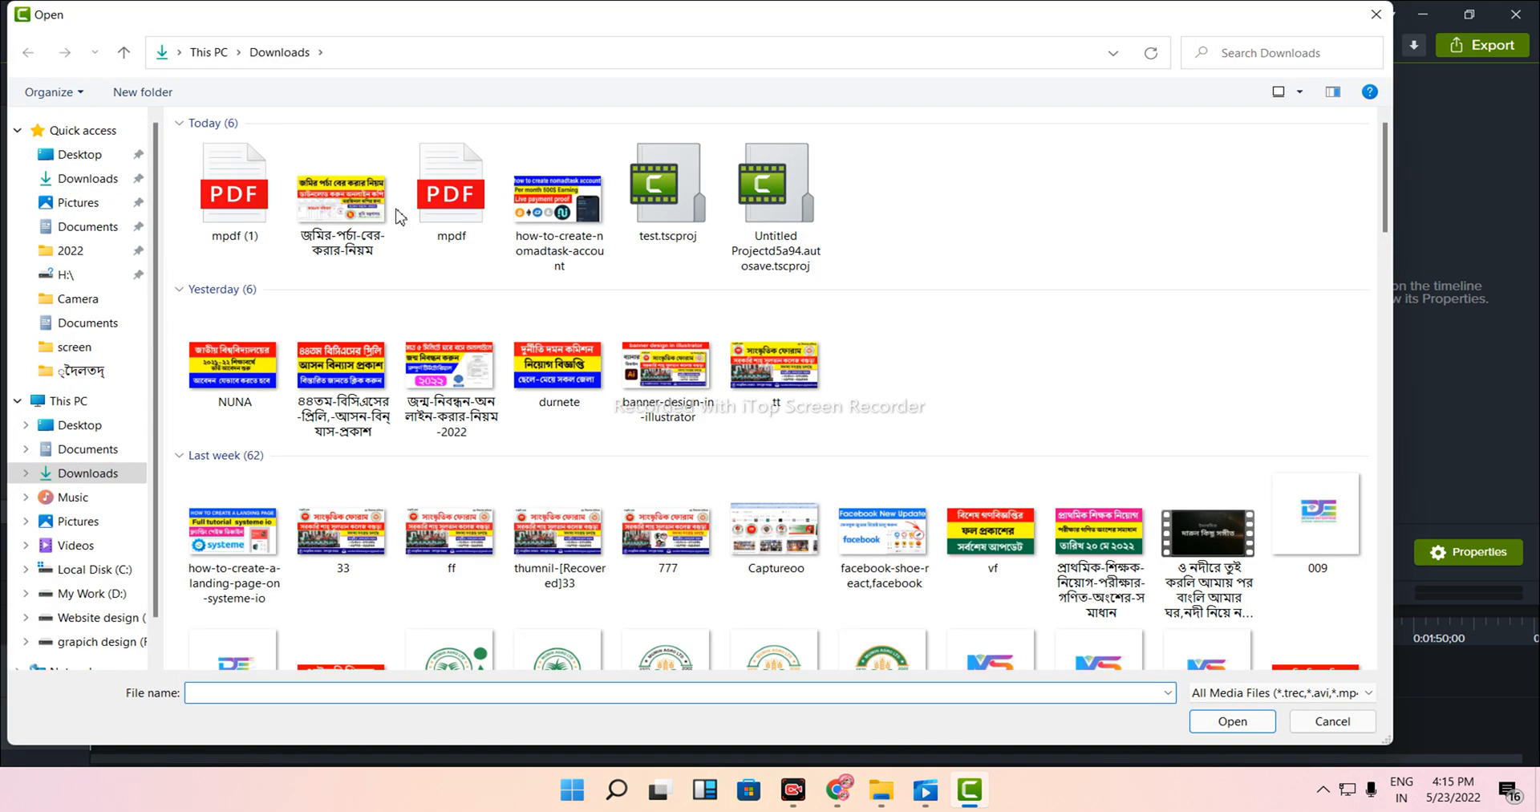
scroll(977, 513, down, 5)
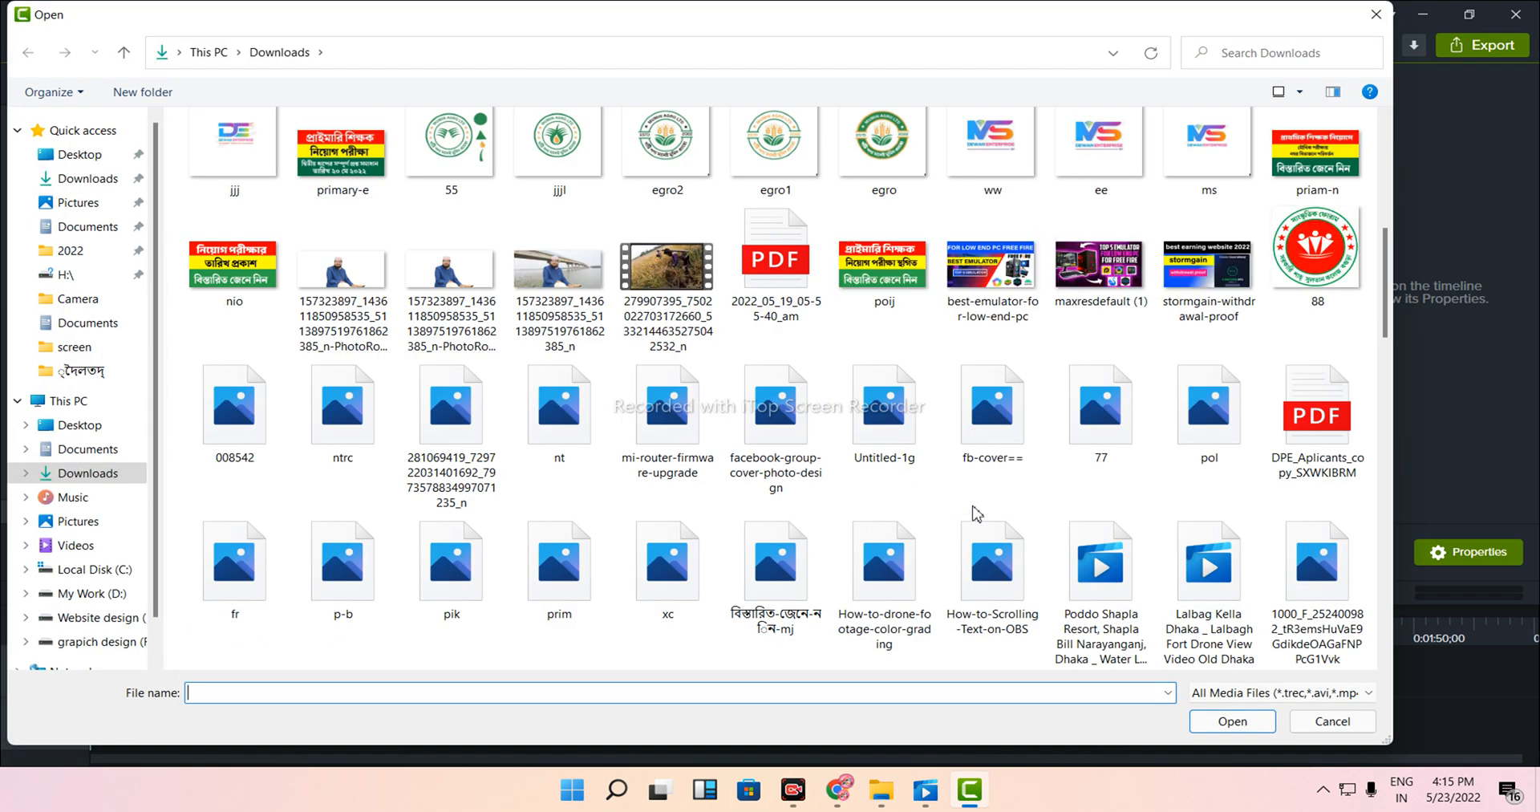
scroll(977, 513, down, 3)
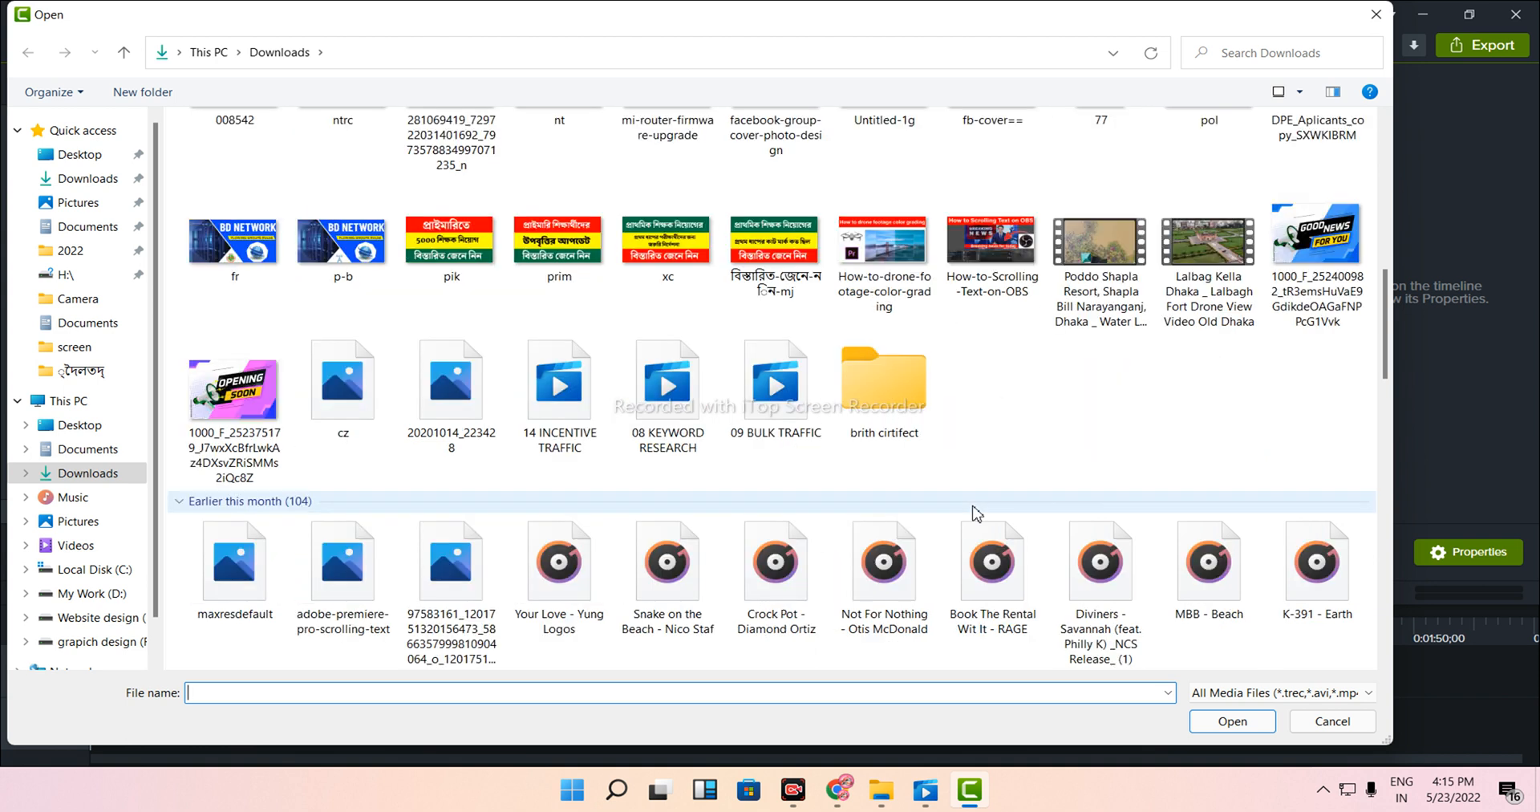
click(1196, 280)
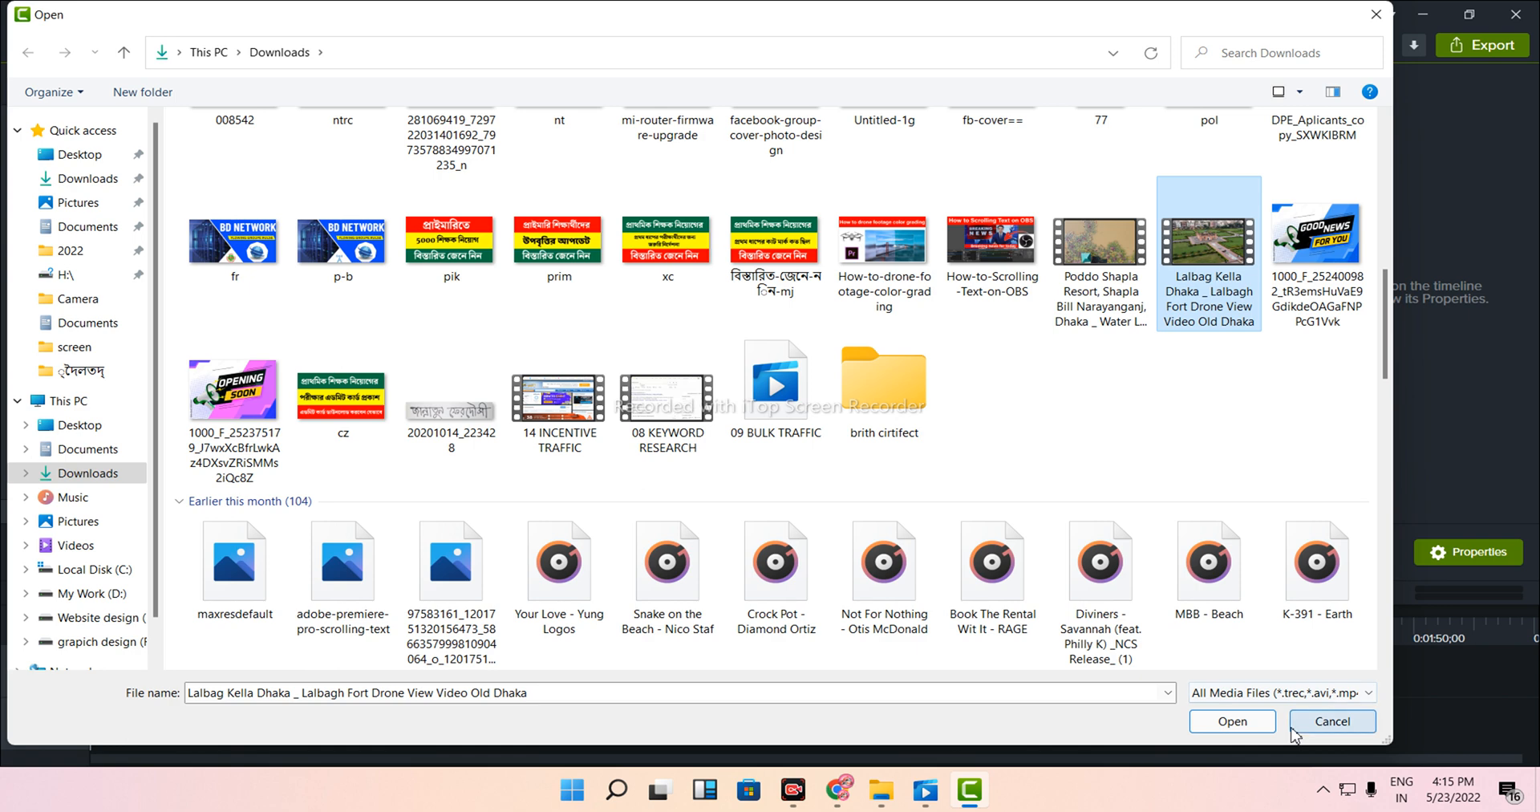
click(1224, 720)
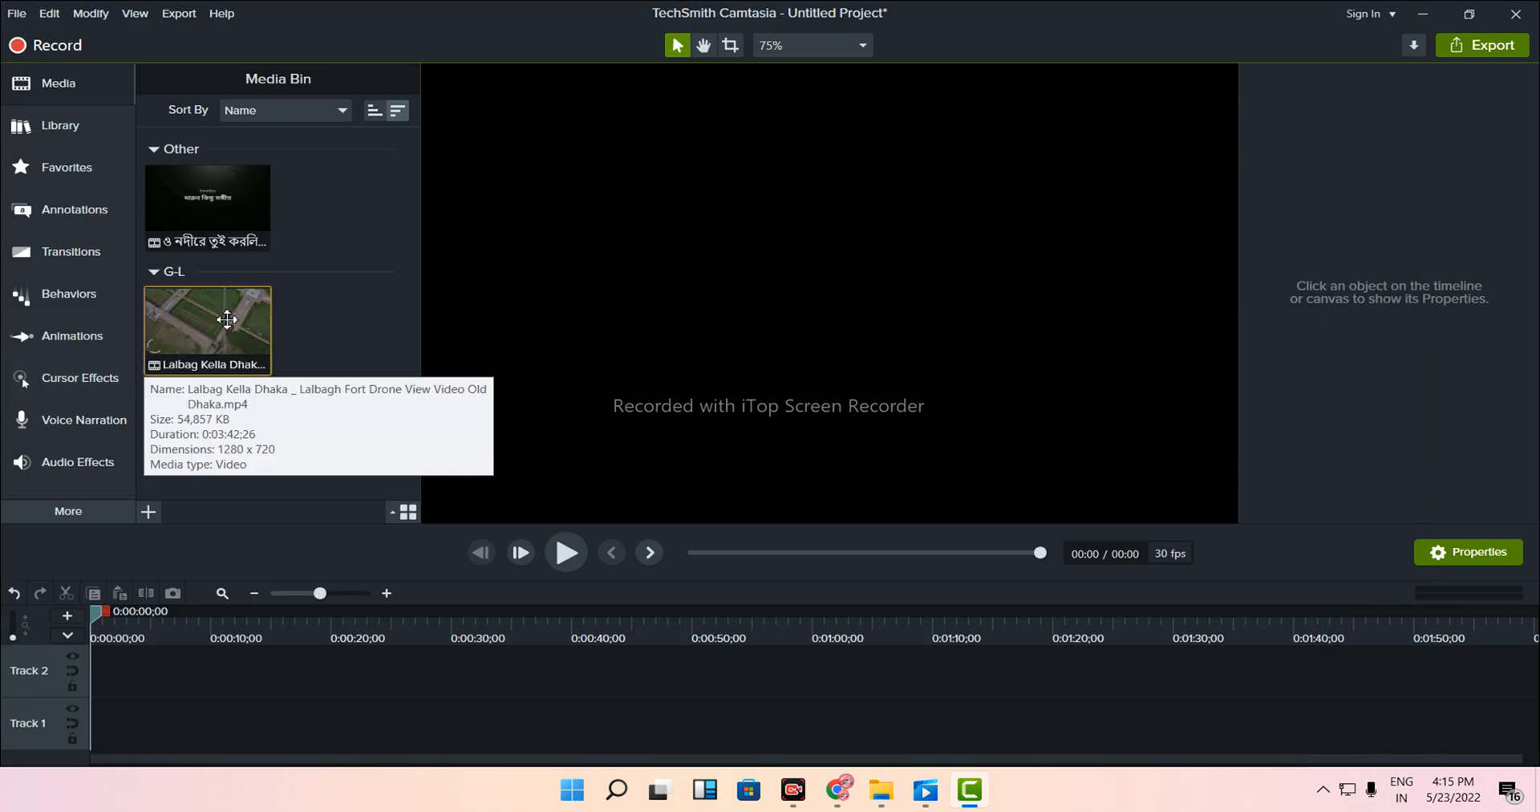
right_click(324, 318)
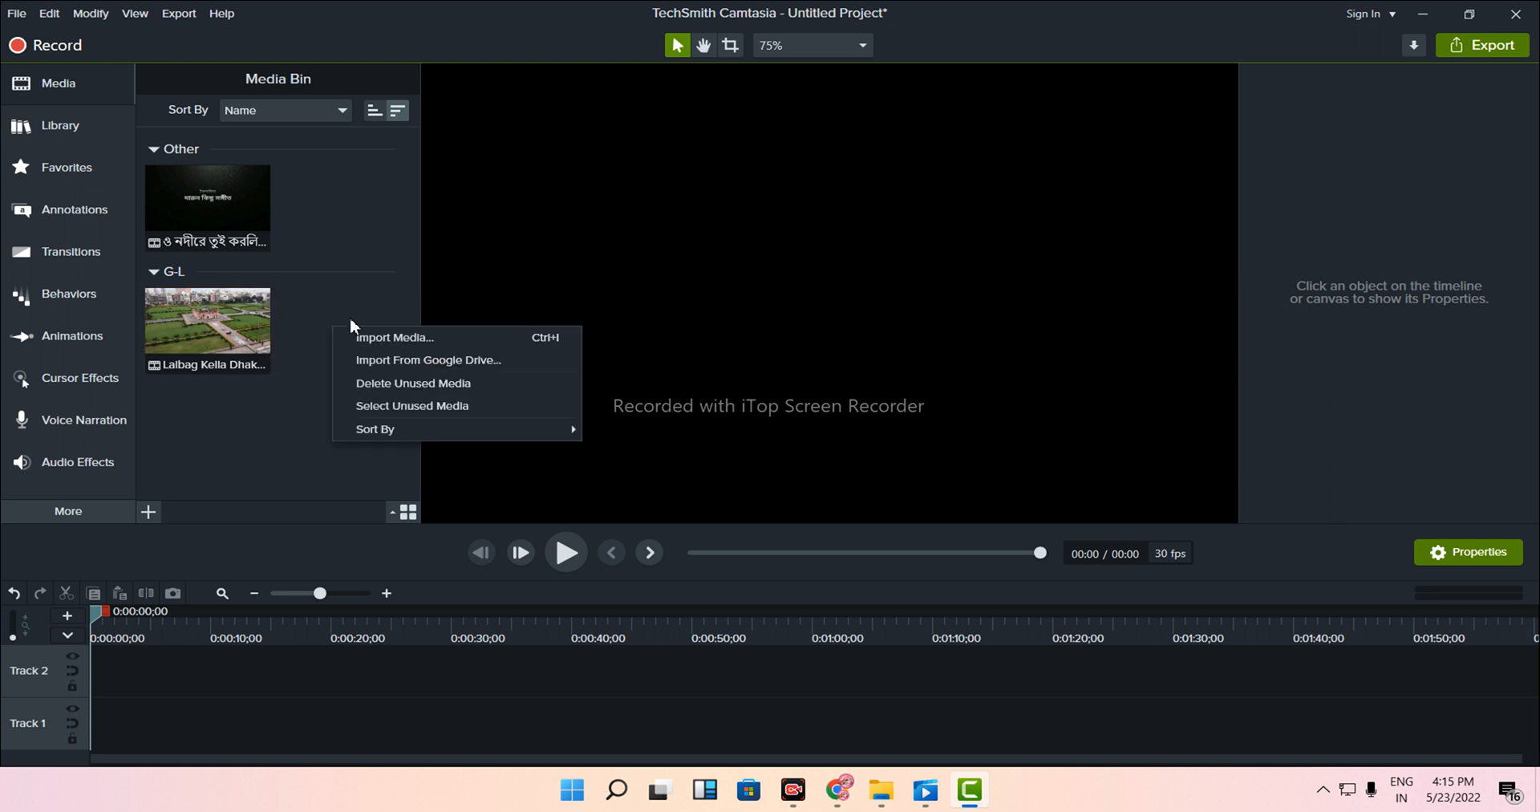
click(319, 292)
right_click(325, 300)
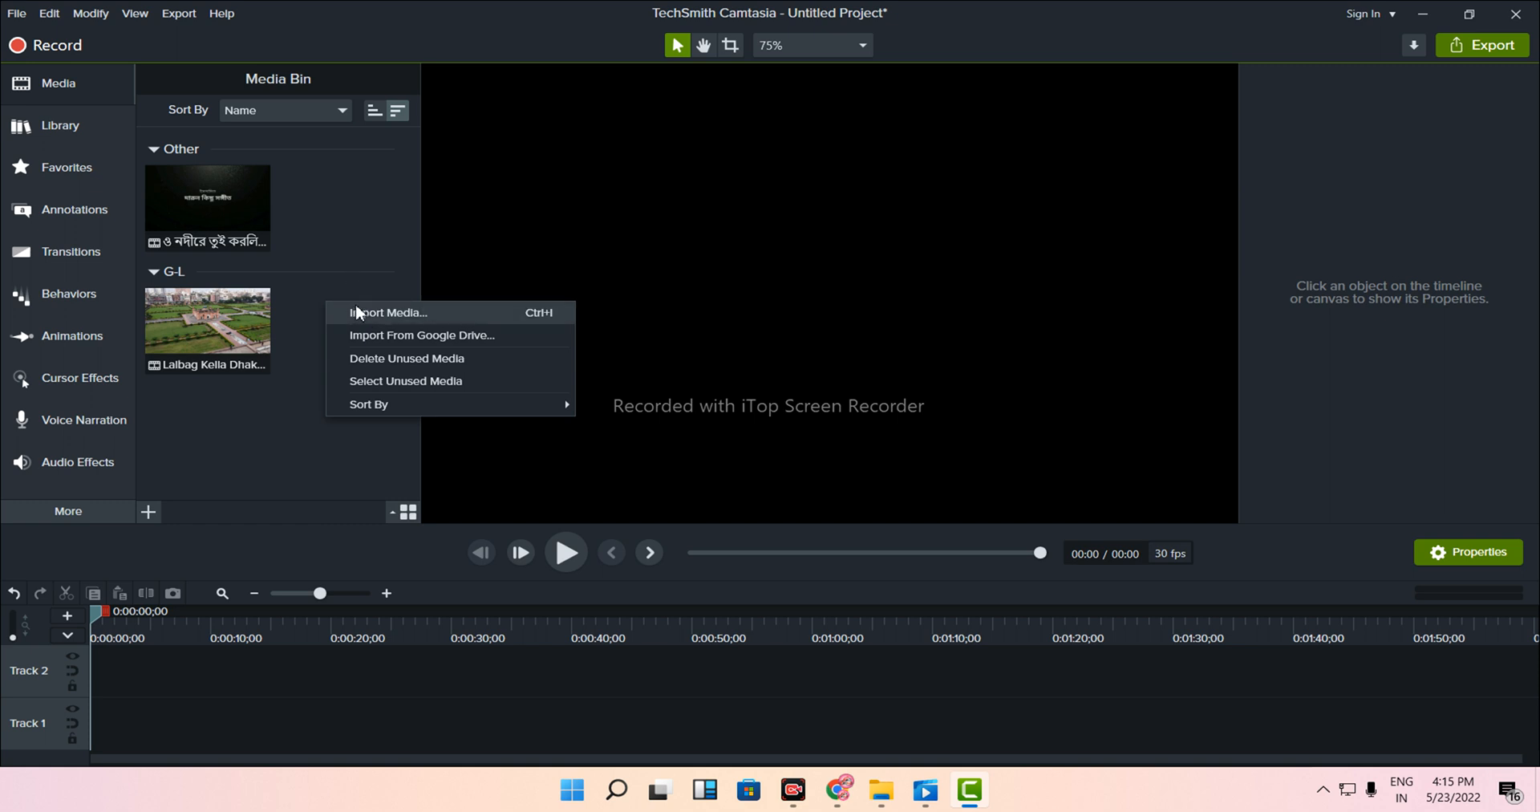
click(292, 290)
- Place the Lalbag Kella Dhaka video at the start of Track 2 and set the canvas zoom to Fit
click(225, 353)
drag(225, 356, 36, 674)
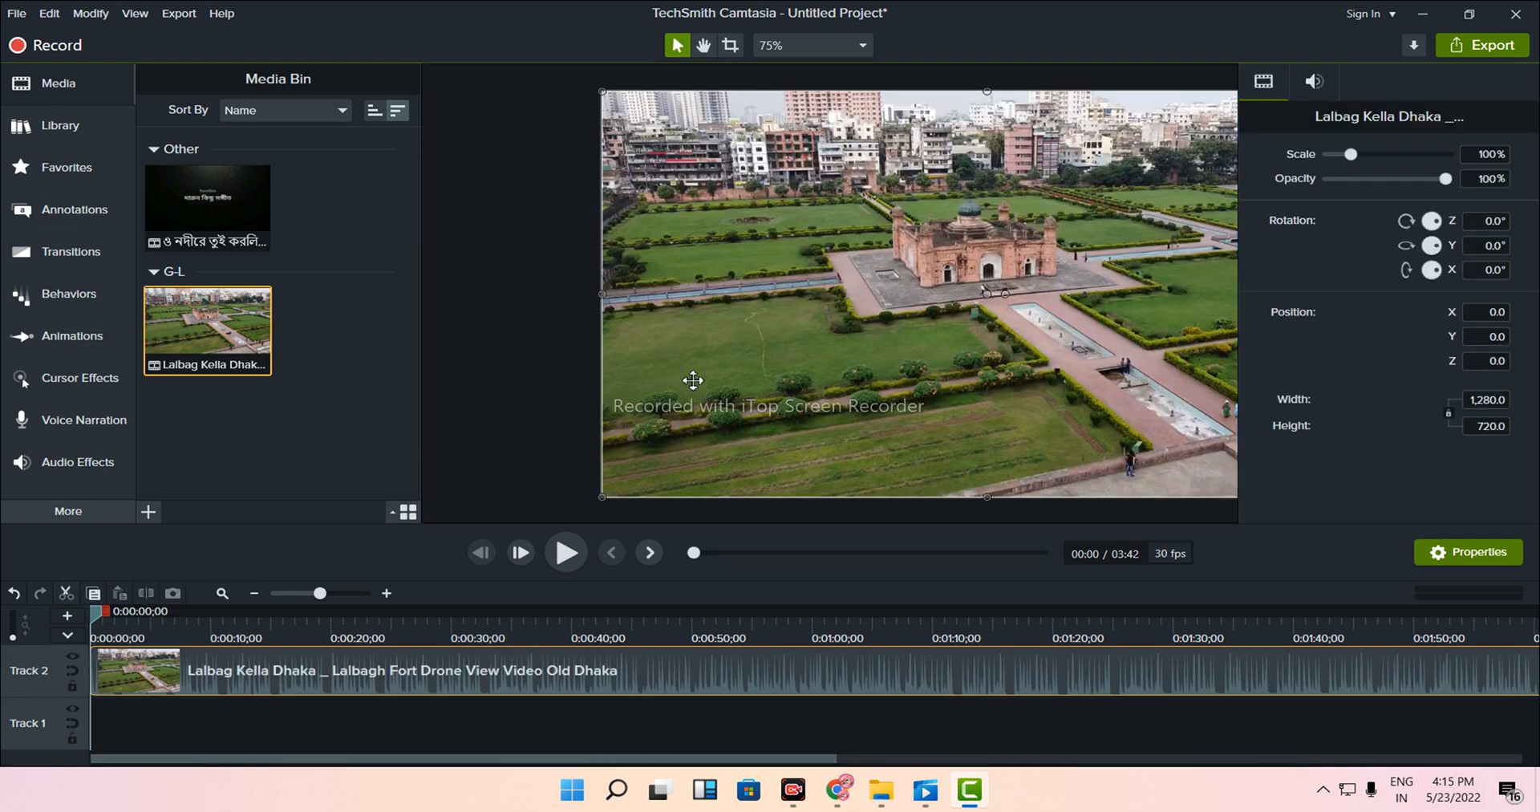
scroll(698, 379, up, 1)
scroll(701, 379, down, 10)
scroll(907, 401, up, 8)
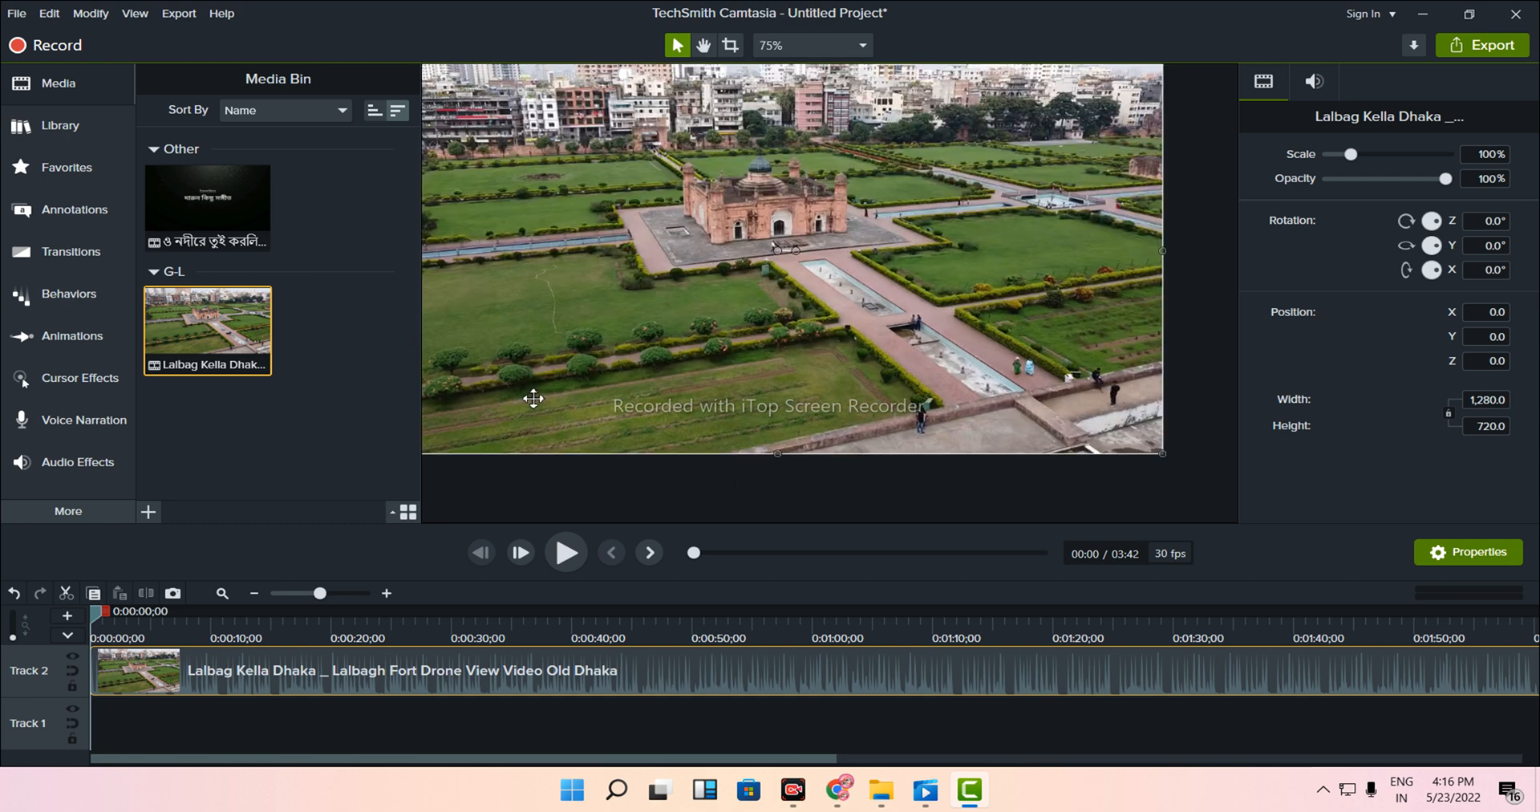
click(850, 53)
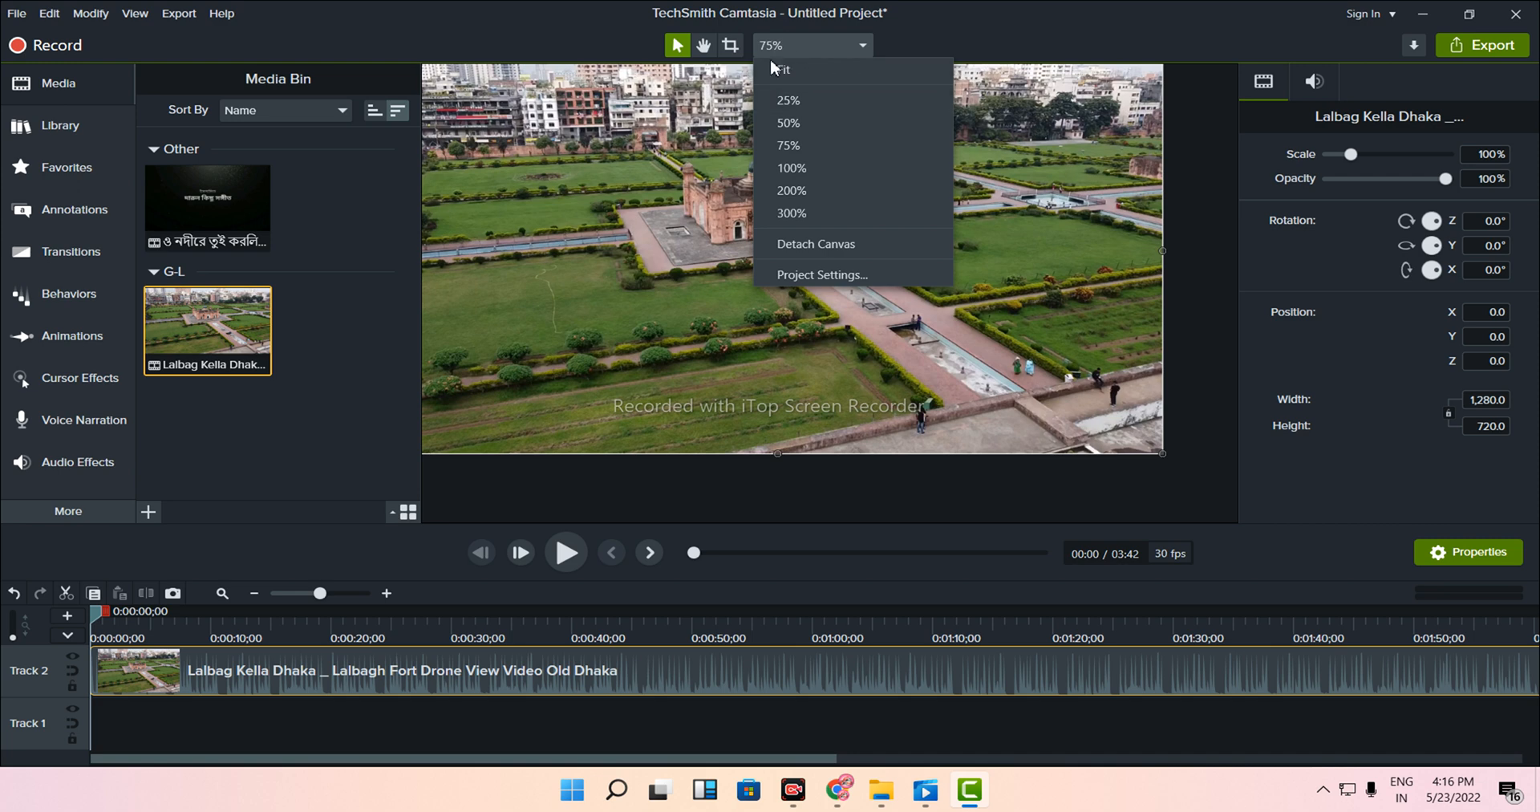
click(787, 70)
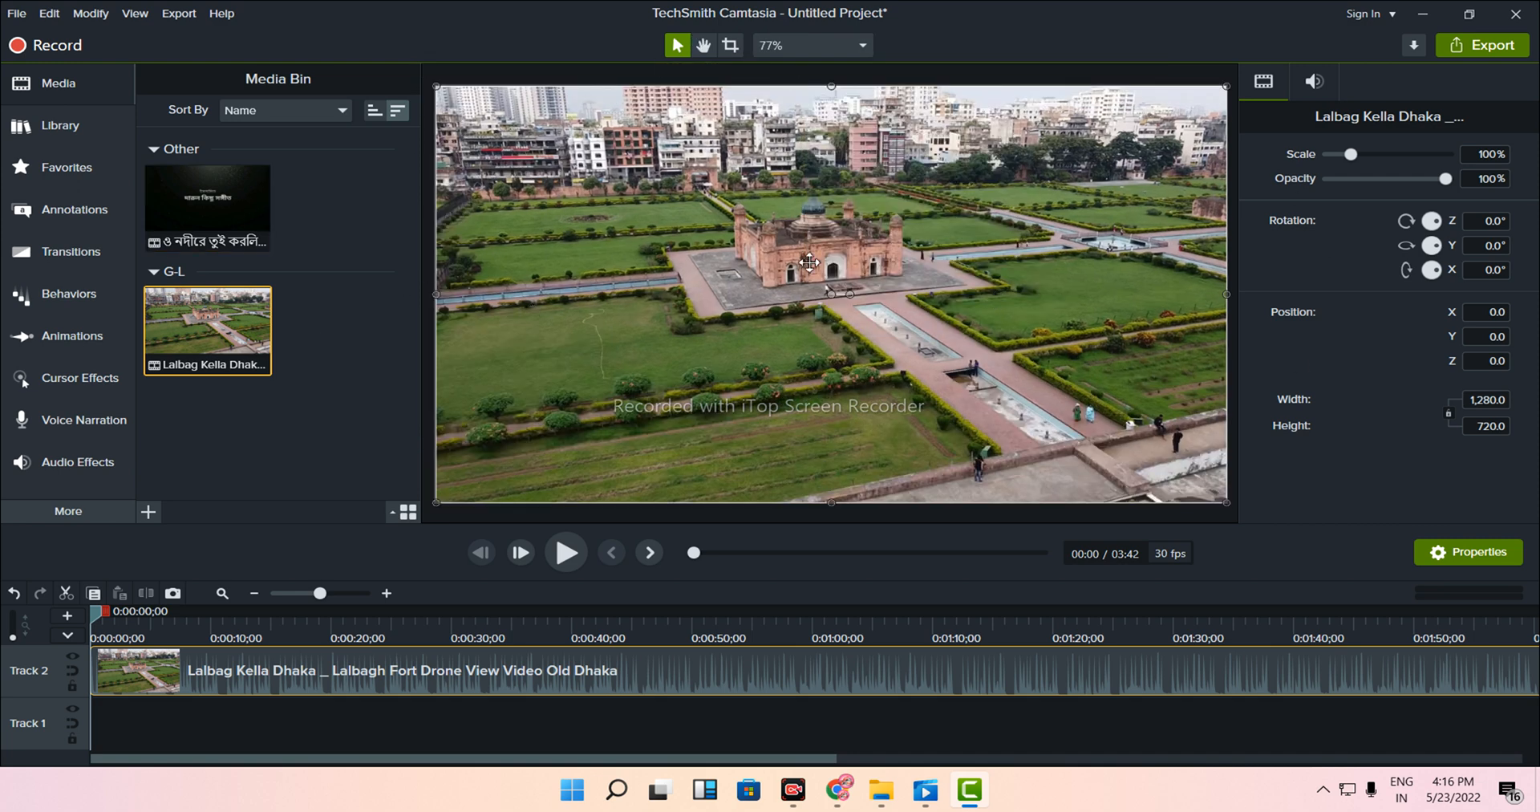
click(869, 50)
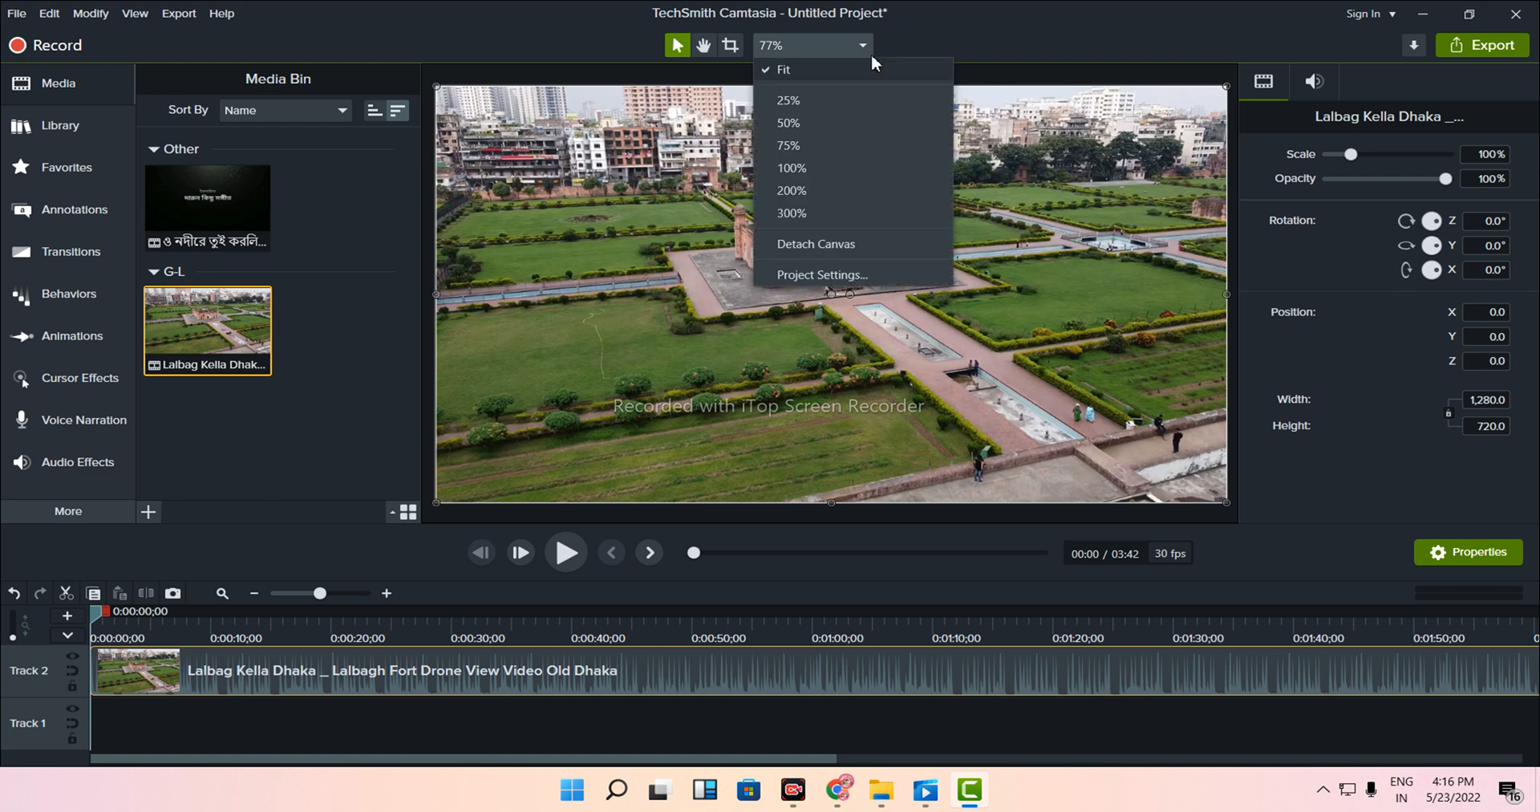
click(770, 70)
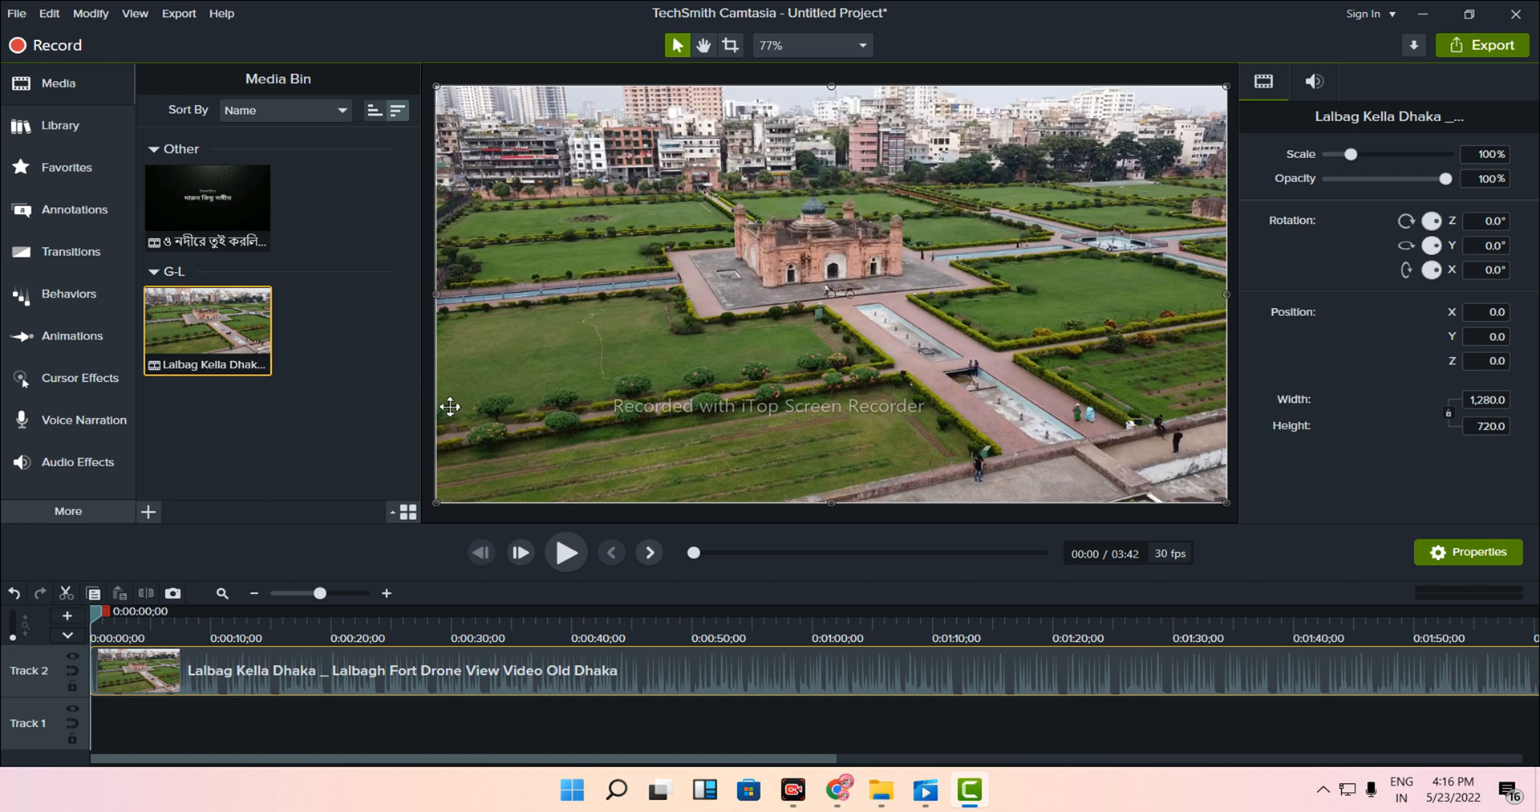
click(379, 407)
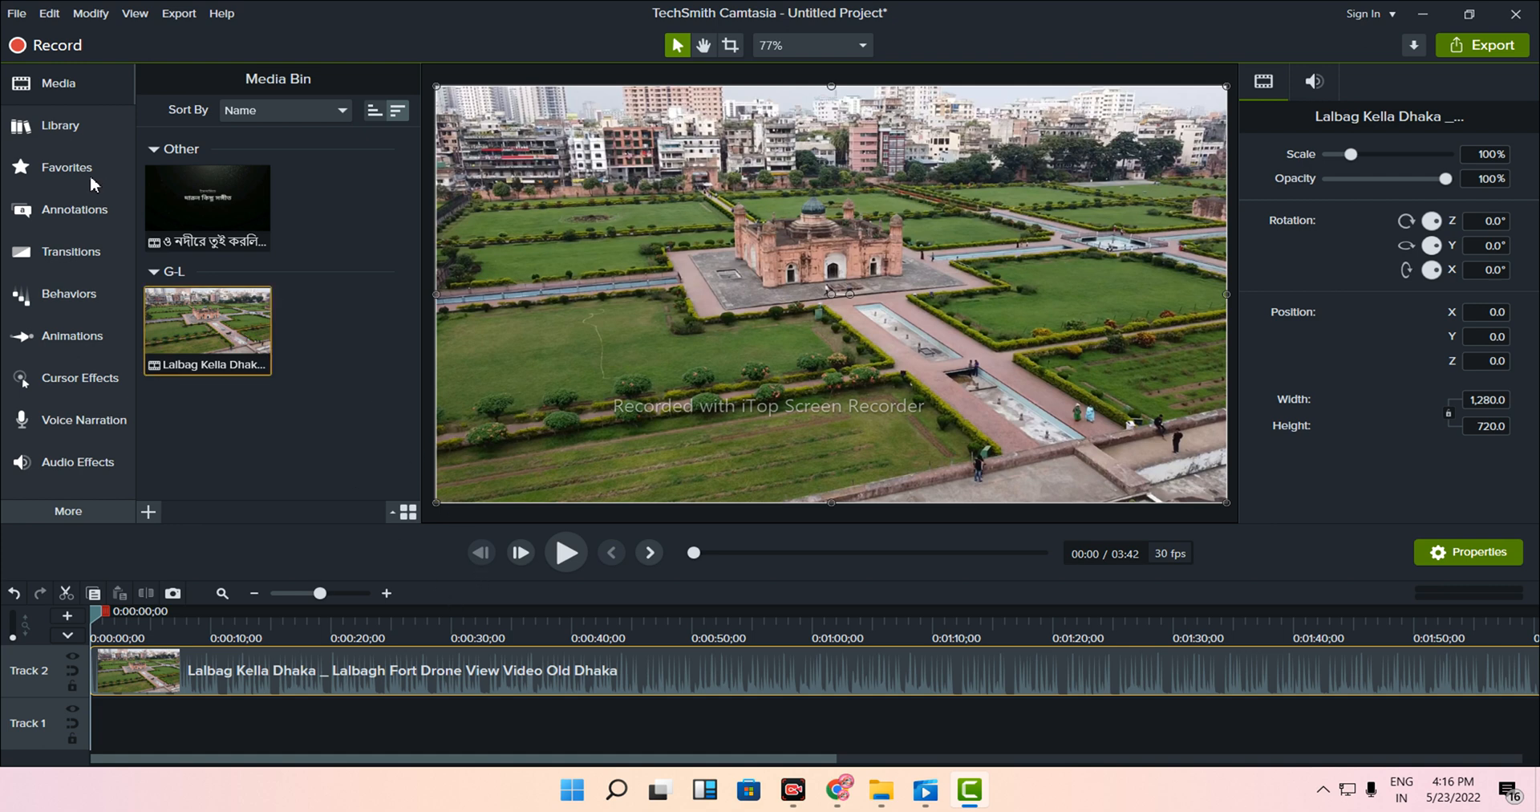
- Browse the Intros folder of the Camtasia 2021 library, then play and pause a preview of the fadingsquares intro
click(46, 131)
click(45, 129)
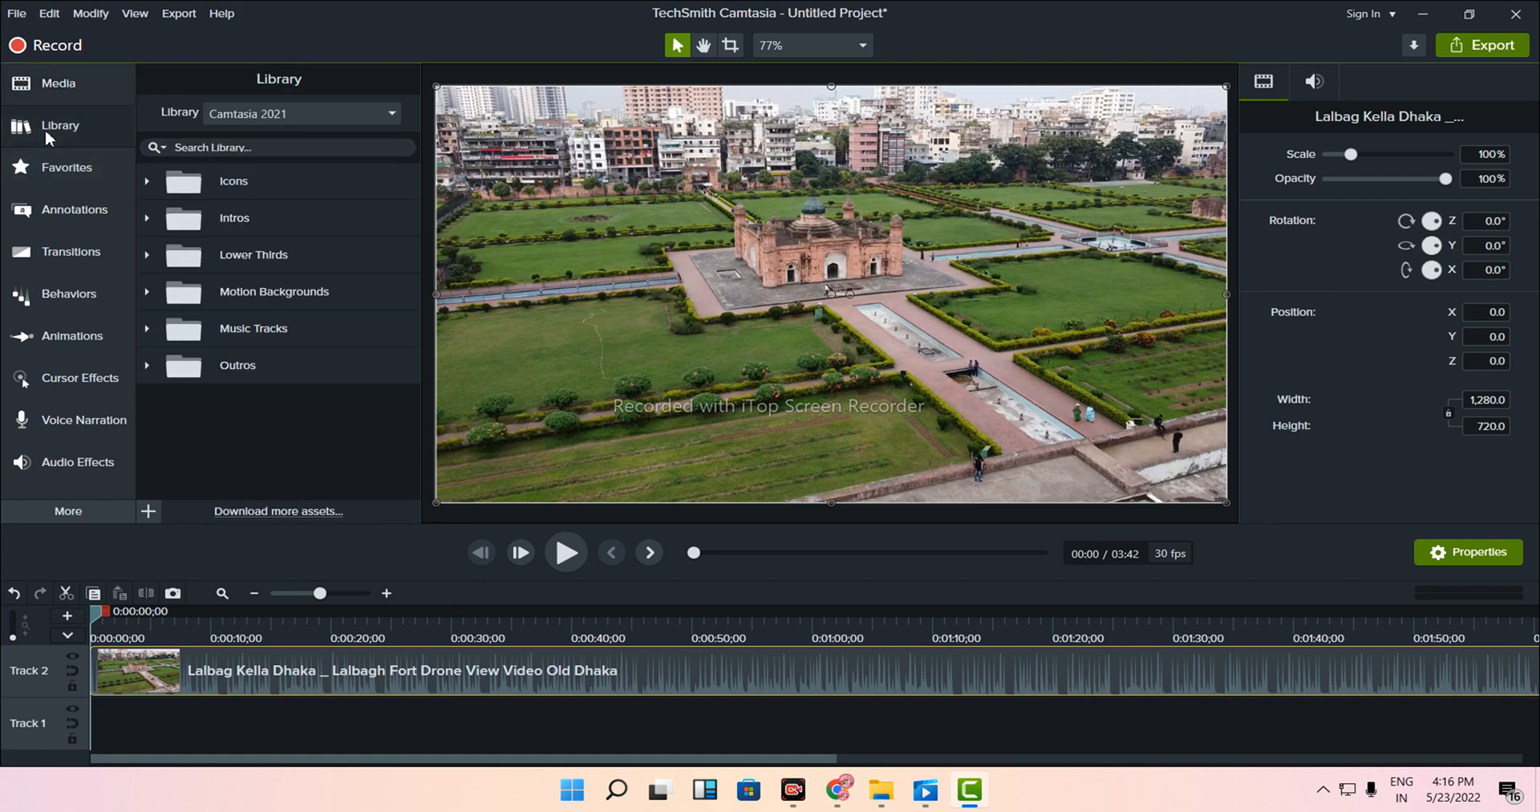
click(44, 128)
click(210, 221)
scroll(295, 401, down, 2)
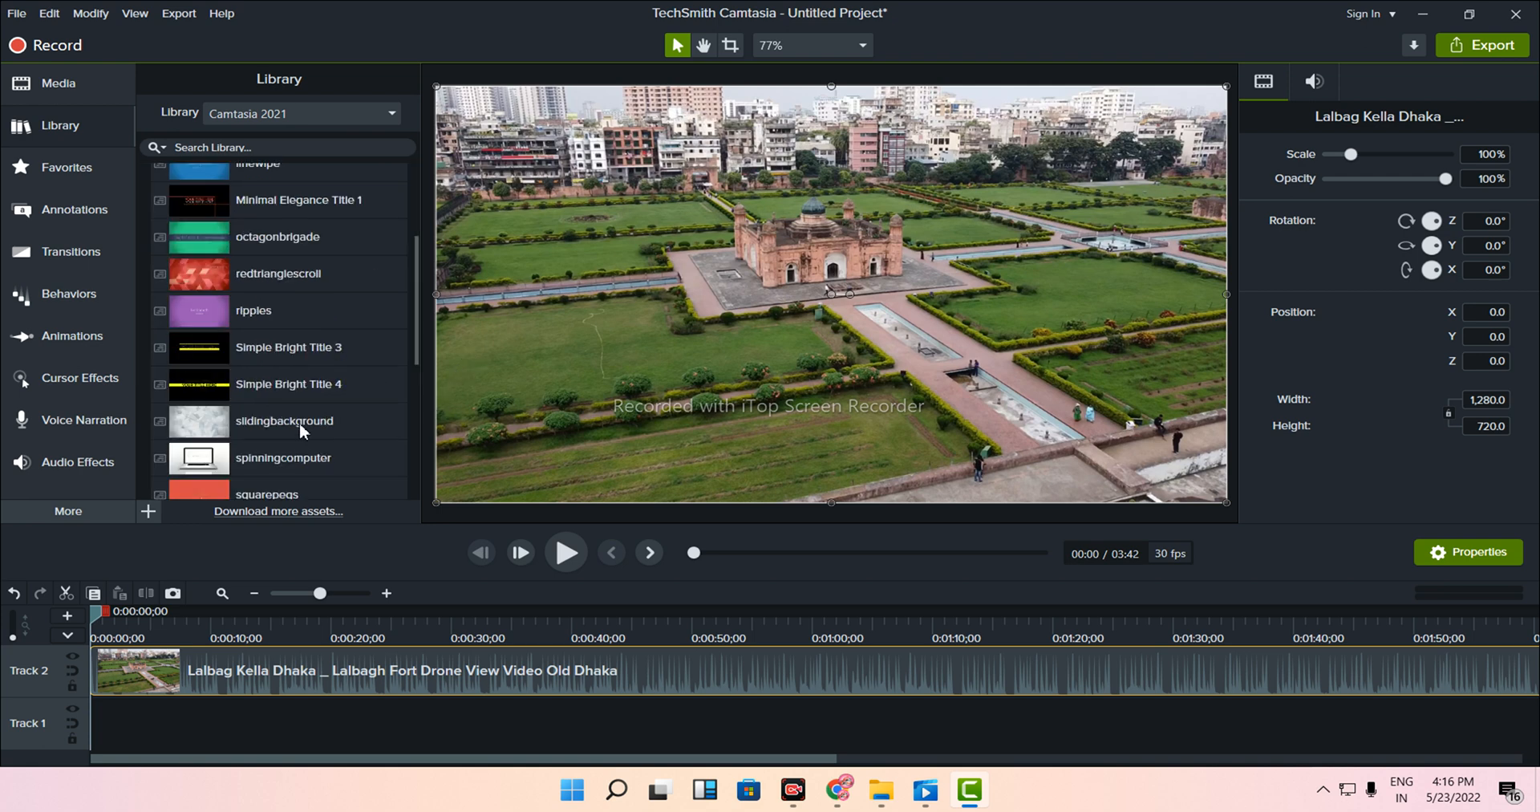
scroll(269, 277, up, 2)
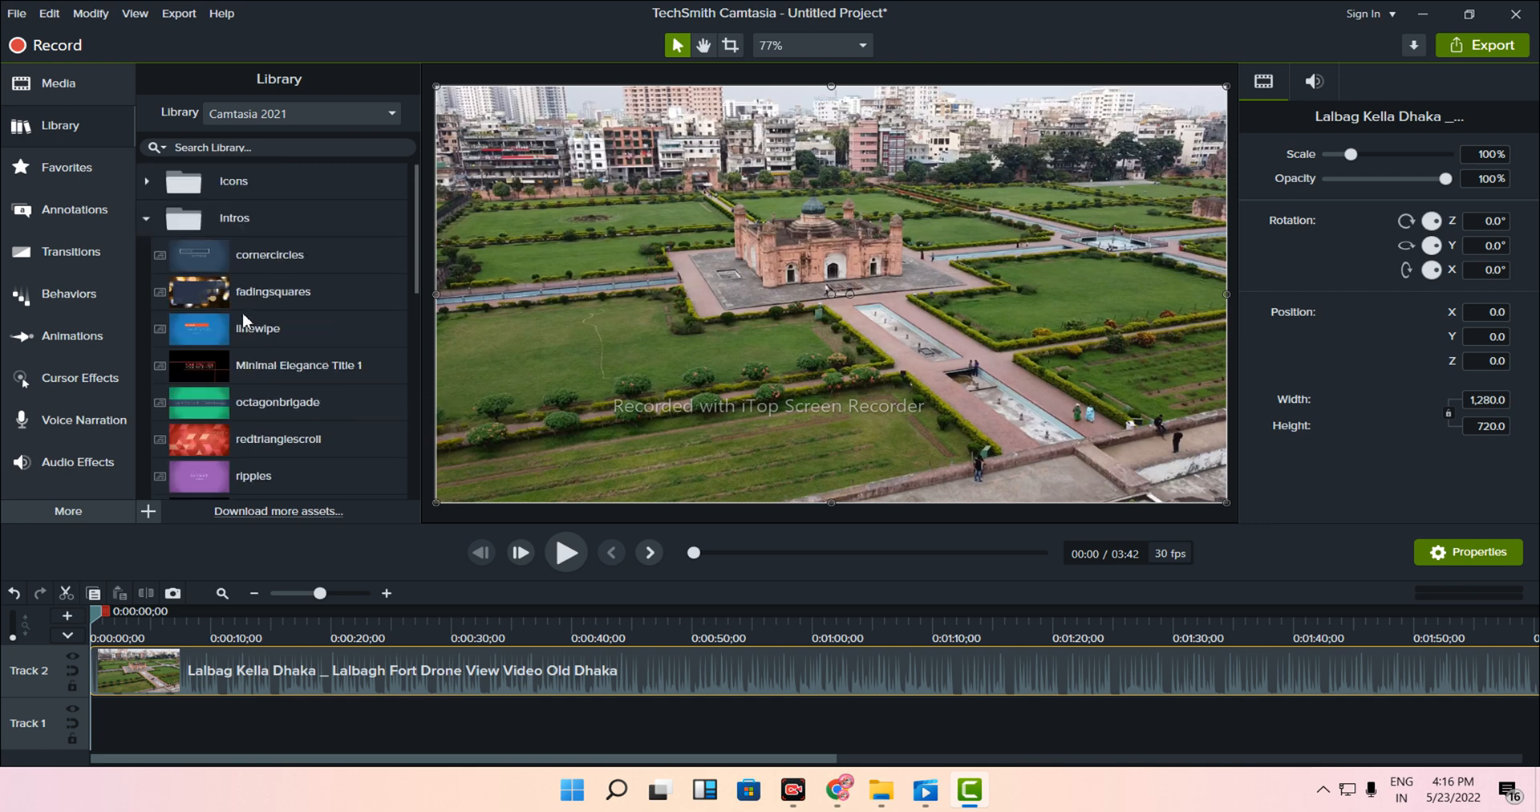
double_click(253, 292)
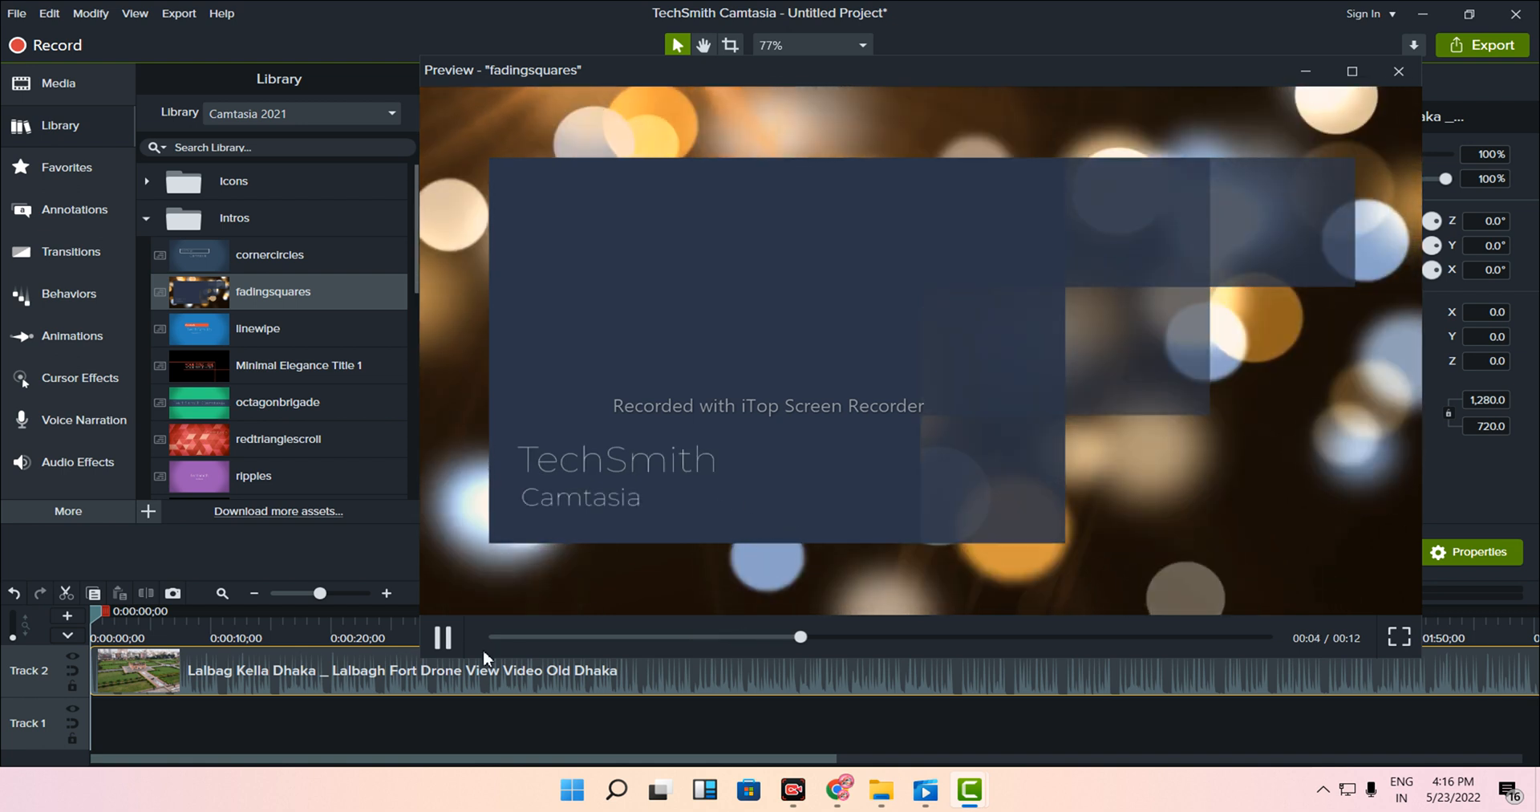
click(443, 638)
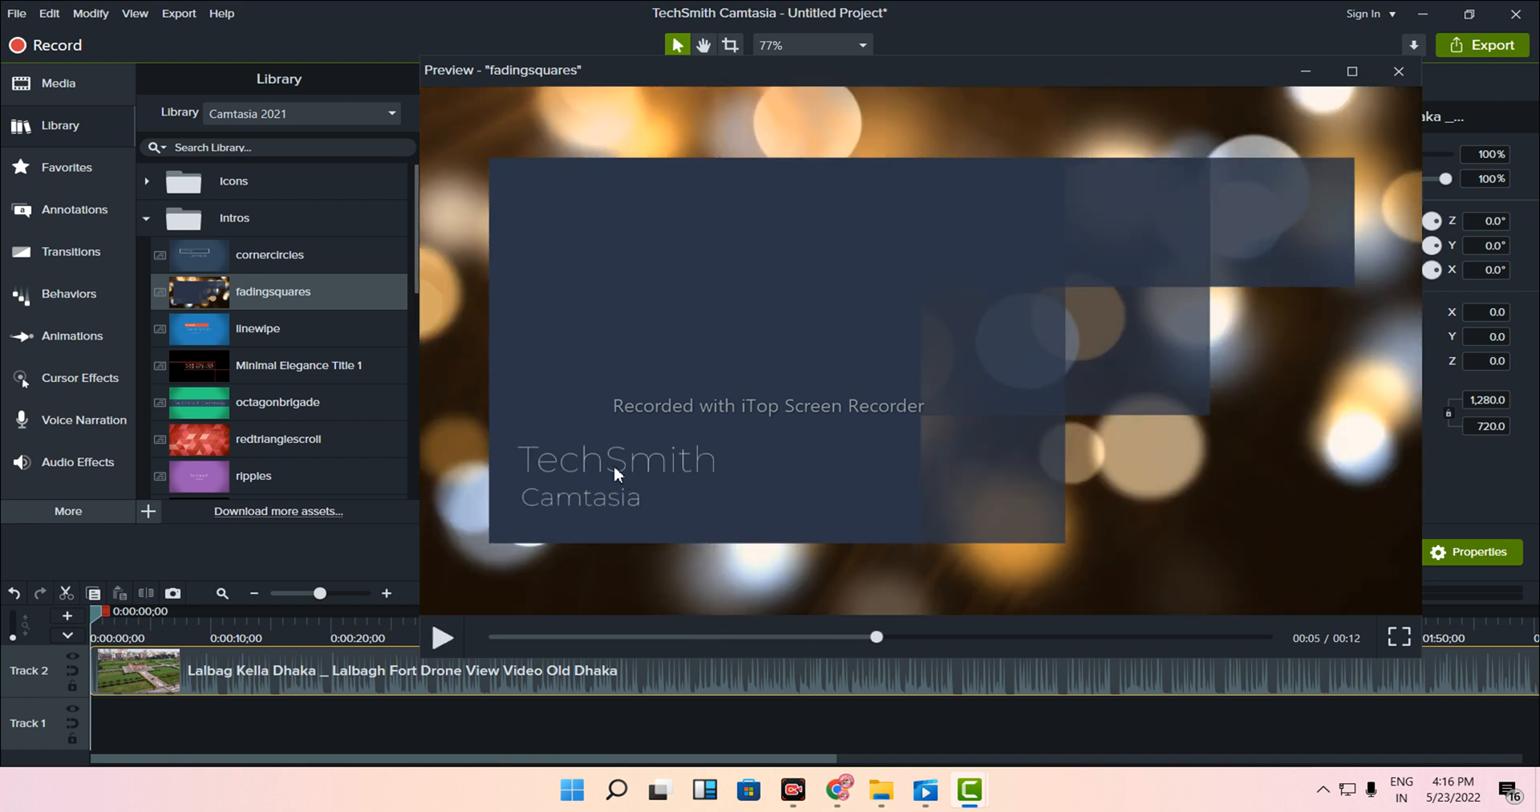
- Delete the Lalbag Kella Dhaka clip from Track 2
click(450, 682)
drag(457, 681, 463, 680)
scroll(739, 371, up, 1)
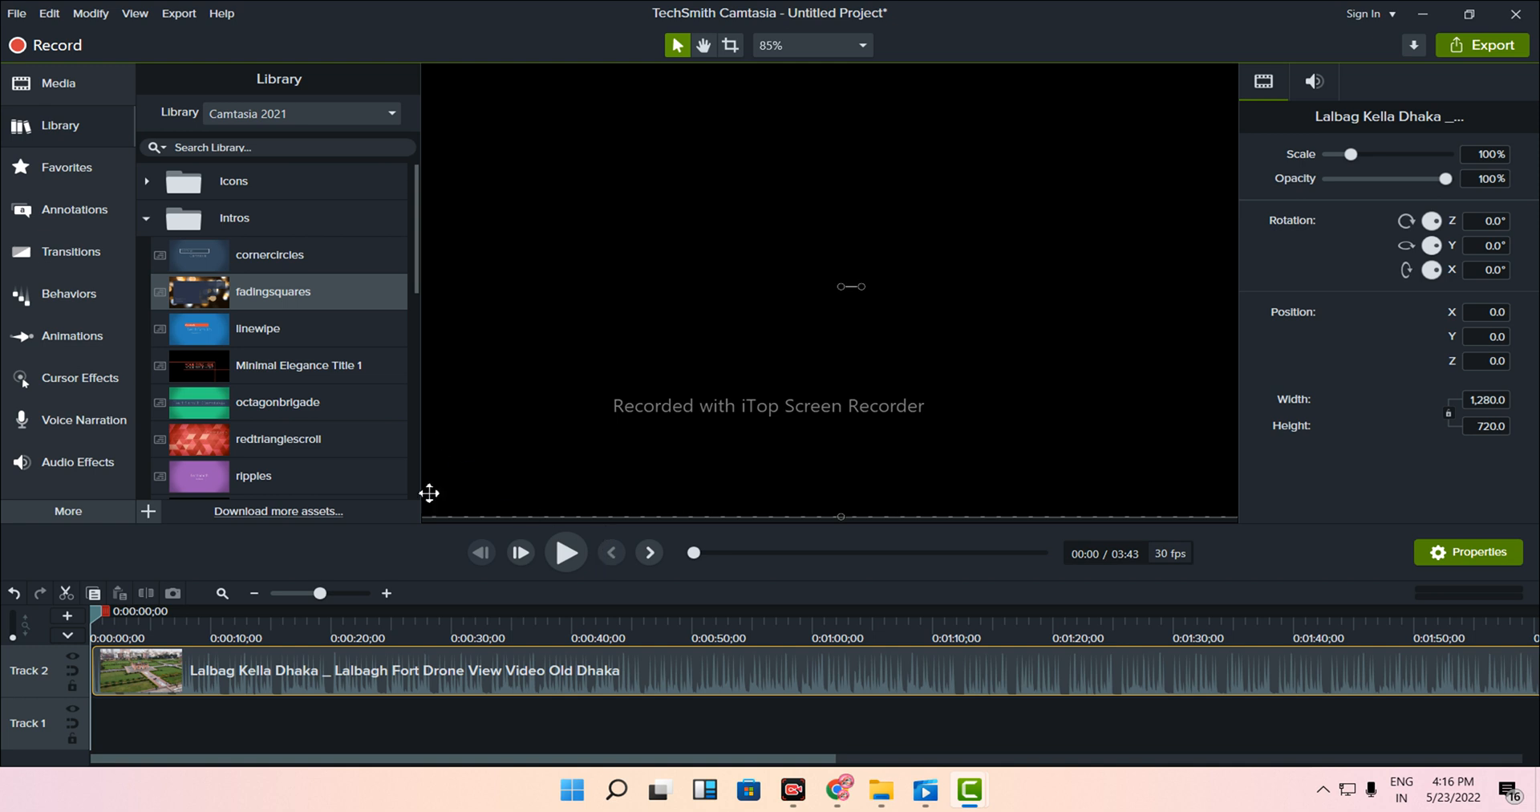
right_click(263, 666)
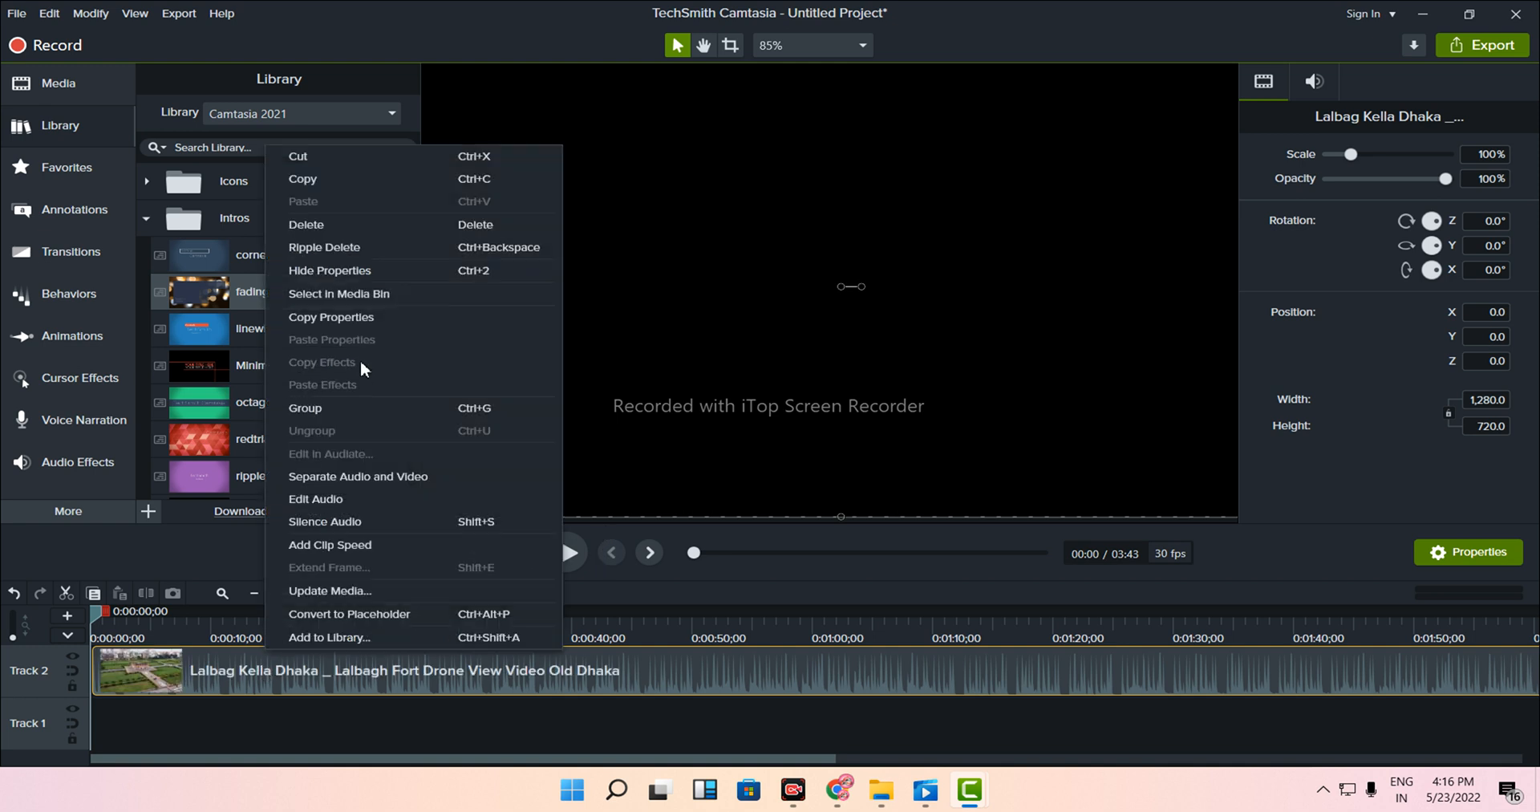
click(344, 227)
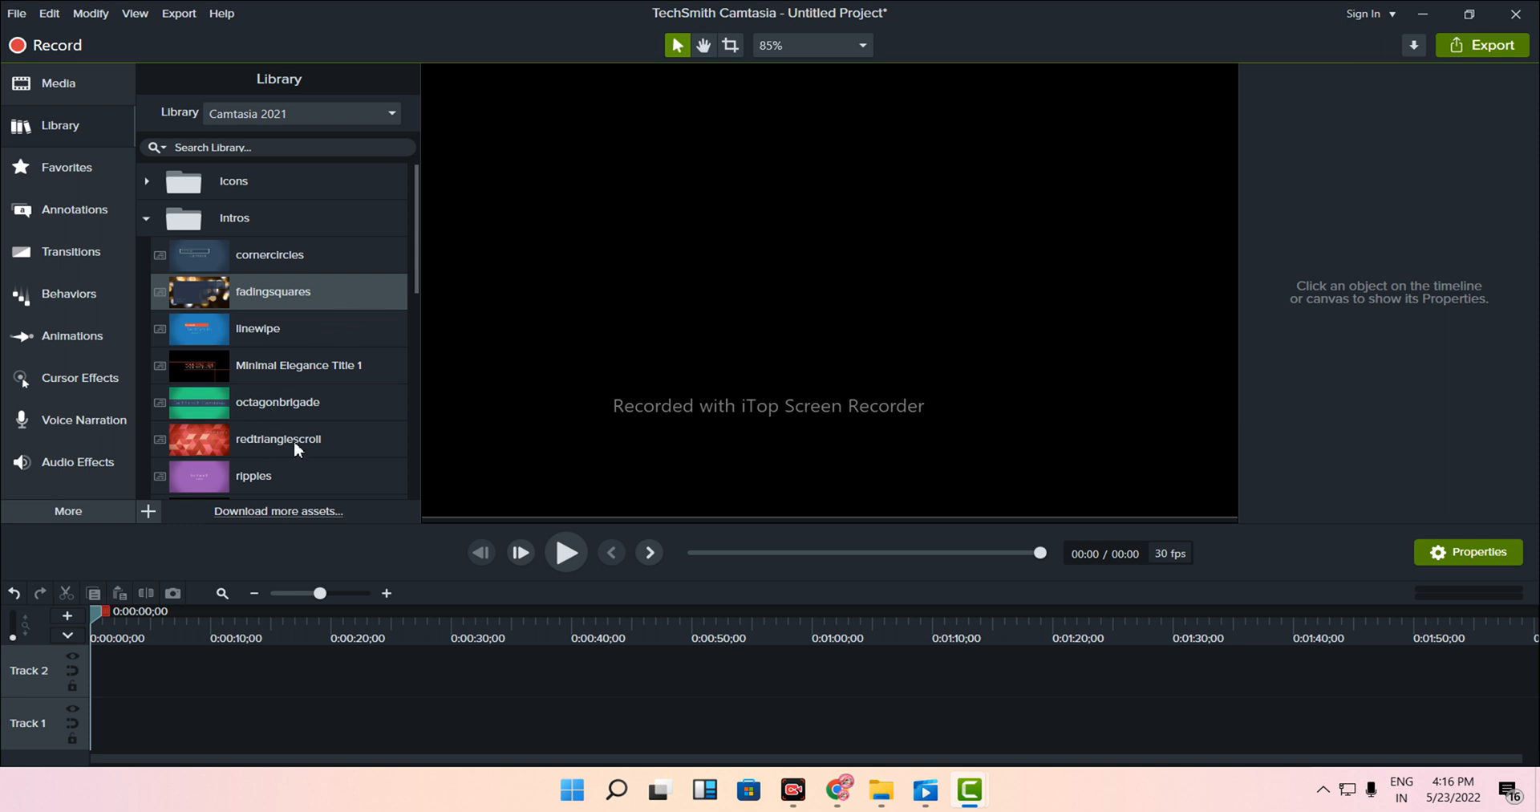
- Place the spinningcomputer intro from the library on Track 2 at about 14 seconds
scroll(294, 447, down, 5)
scroll(264, 235, up, 4)
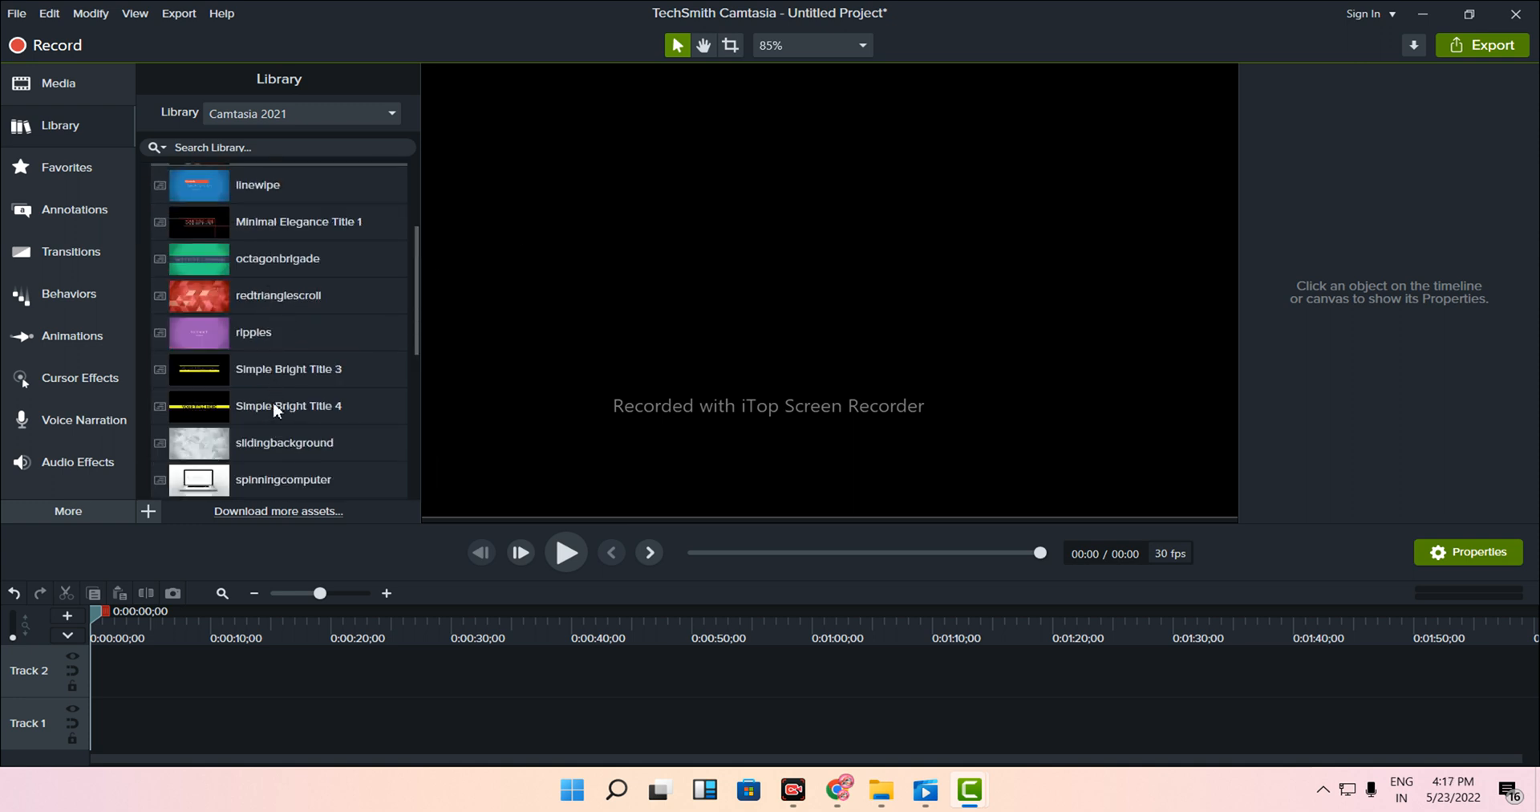
drag(268, 625, 260, 673)
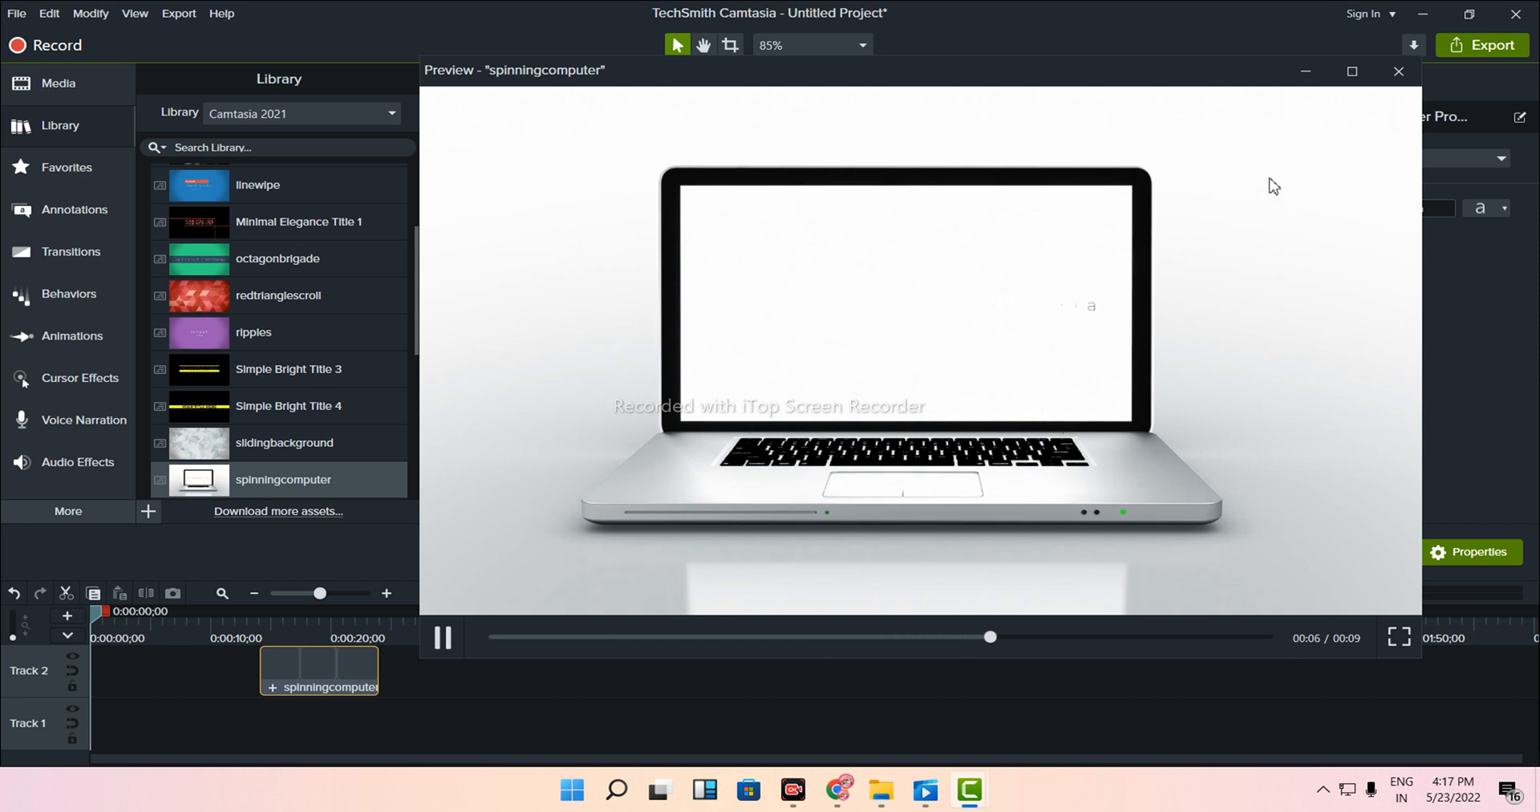
- Set the canvas zoom to Fit and delete the spinningcomputer clip from Track 2
click(827, 48)
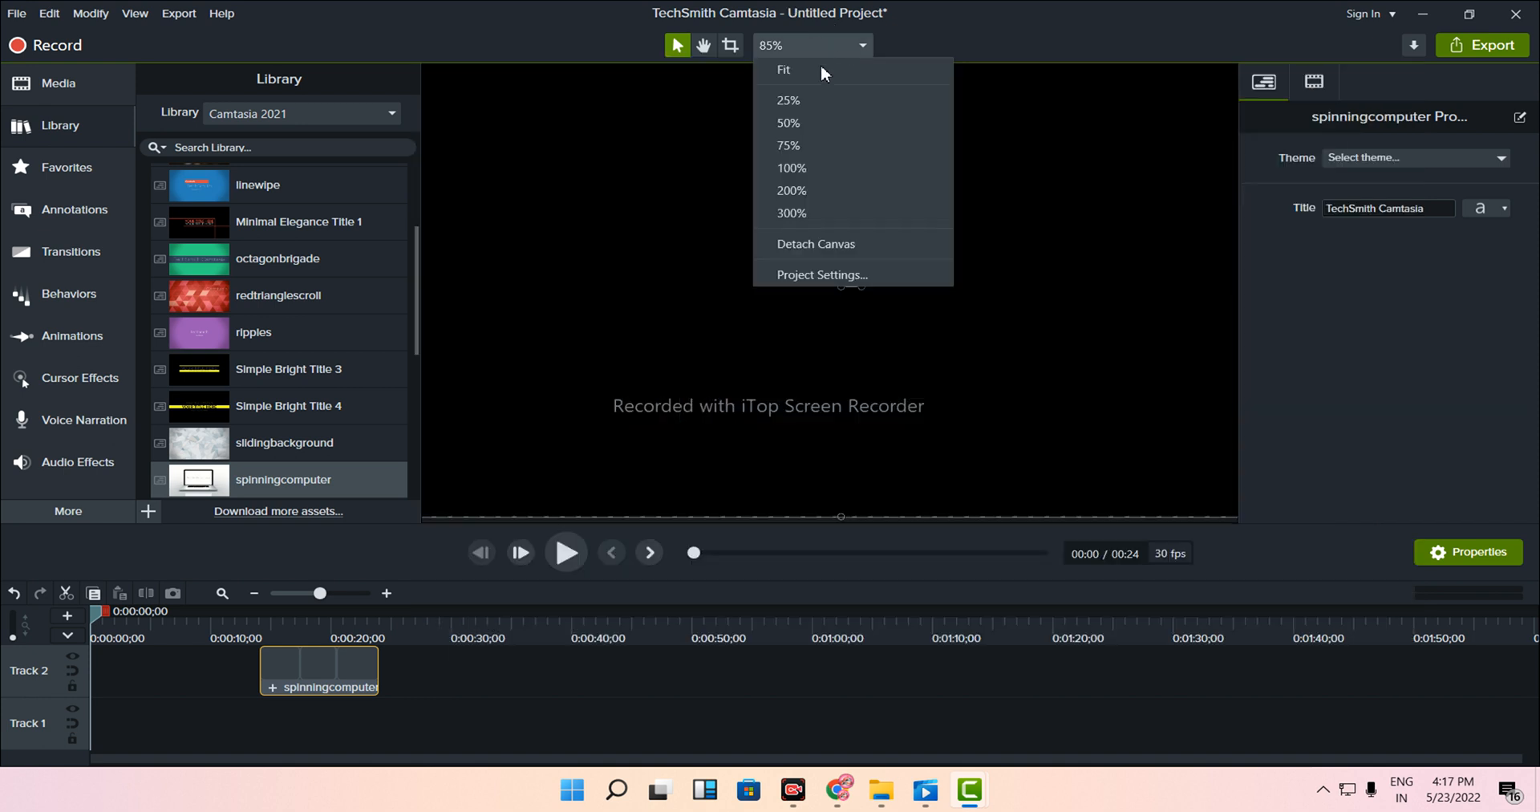
click(821, 69)
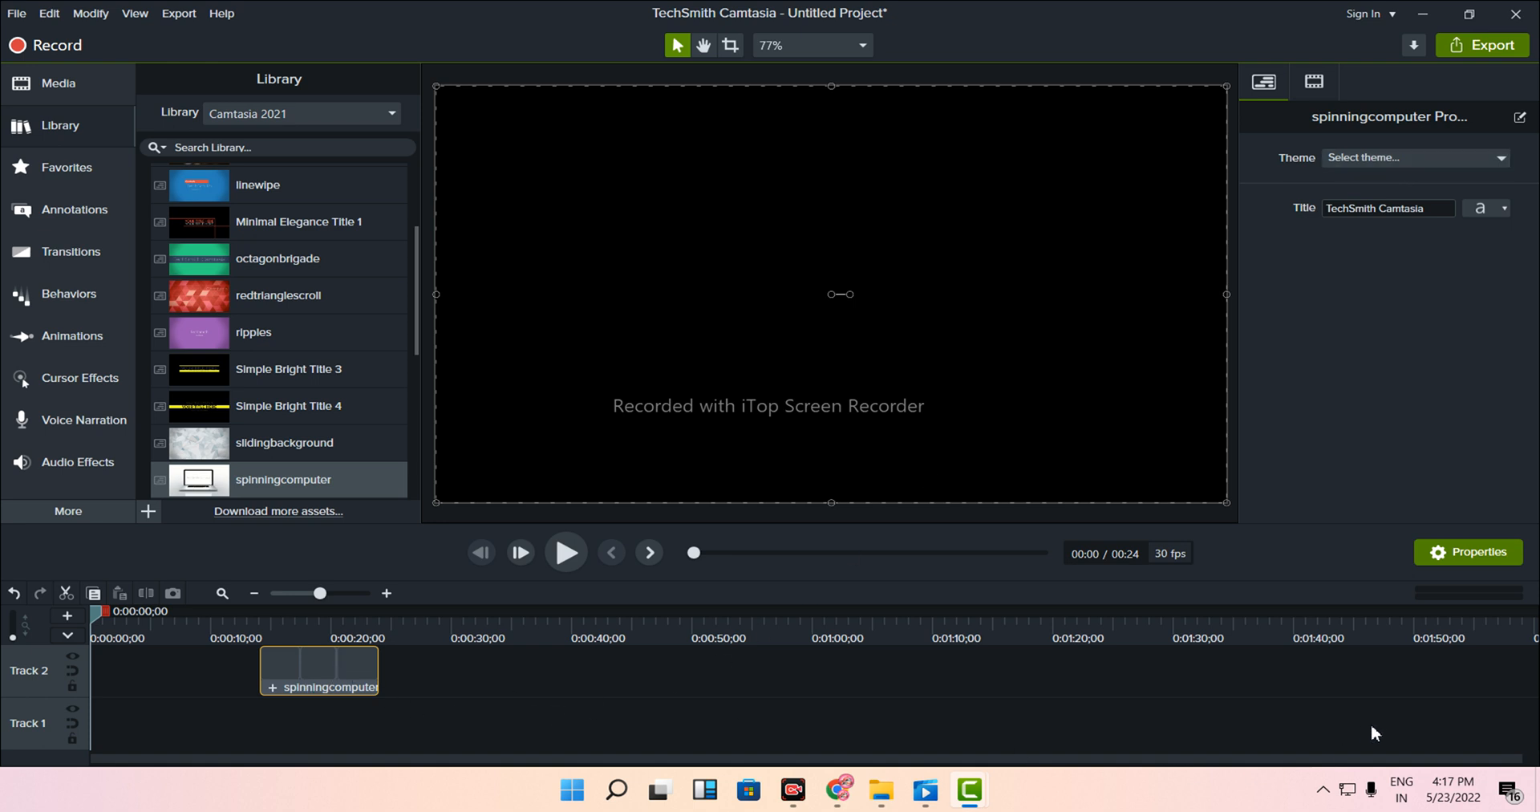
key(Delete)
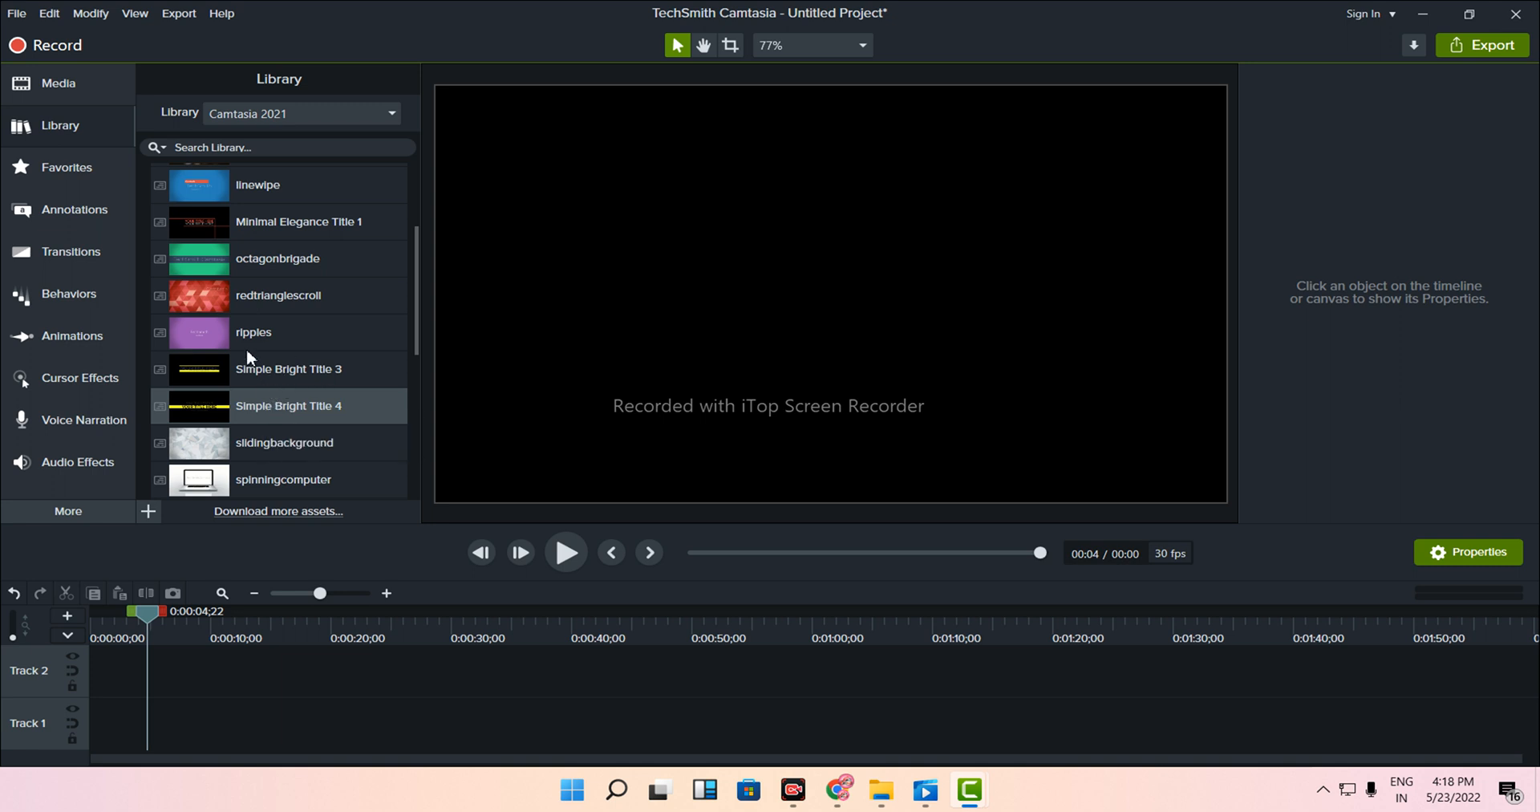
- Place the Simple Bright Title 4 intro at the start of Track 1 and change its title text to "test"
drag(259, 398, 98, 703)
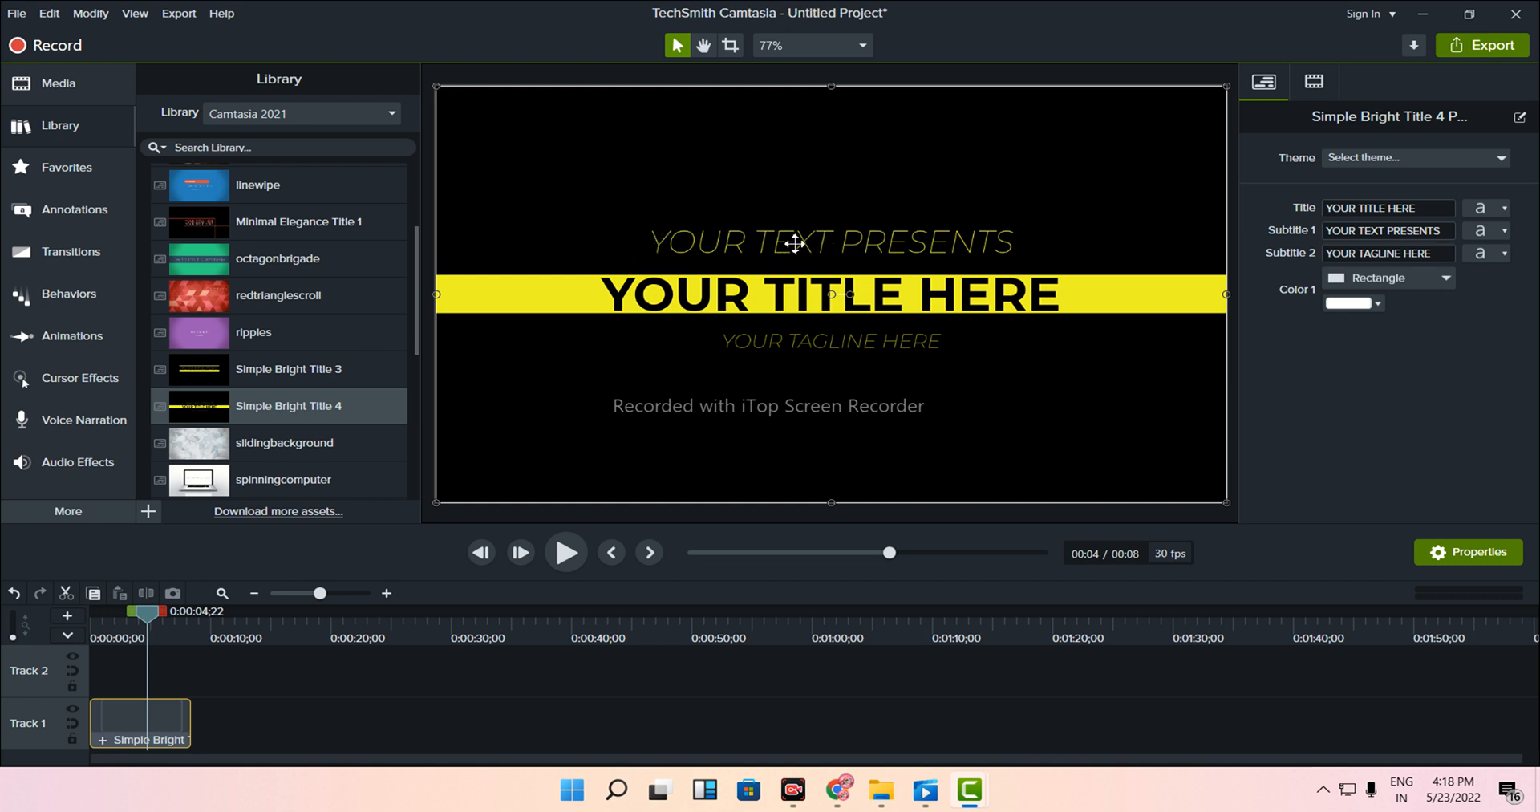
drag(1426, 207, 1293, 210)
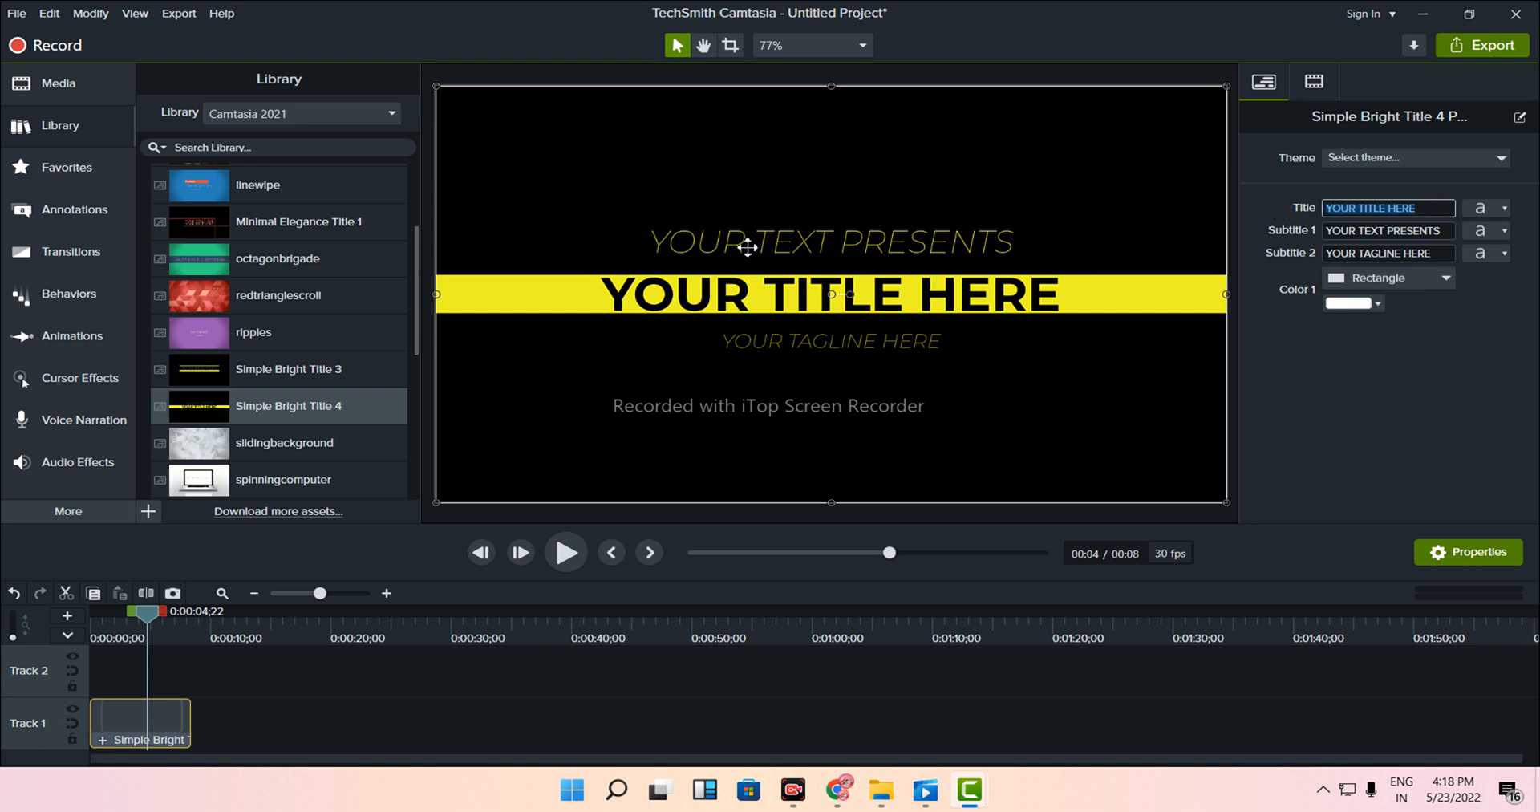
key(BackSpace)
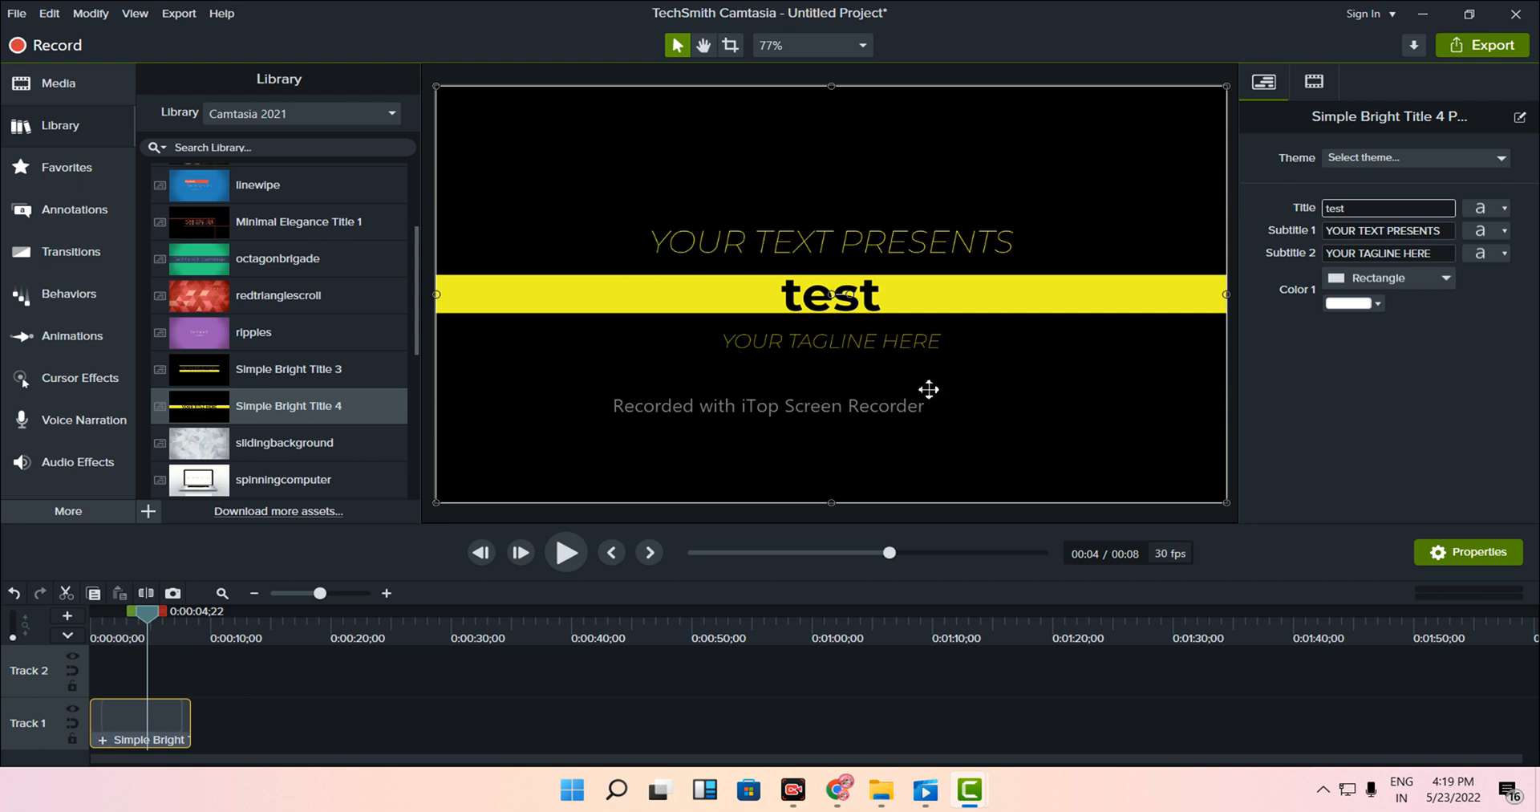
- Append "222" to the Subtitle 1 text so it reads "YOUR TEXT PRESENTS 222"
key(Tab)
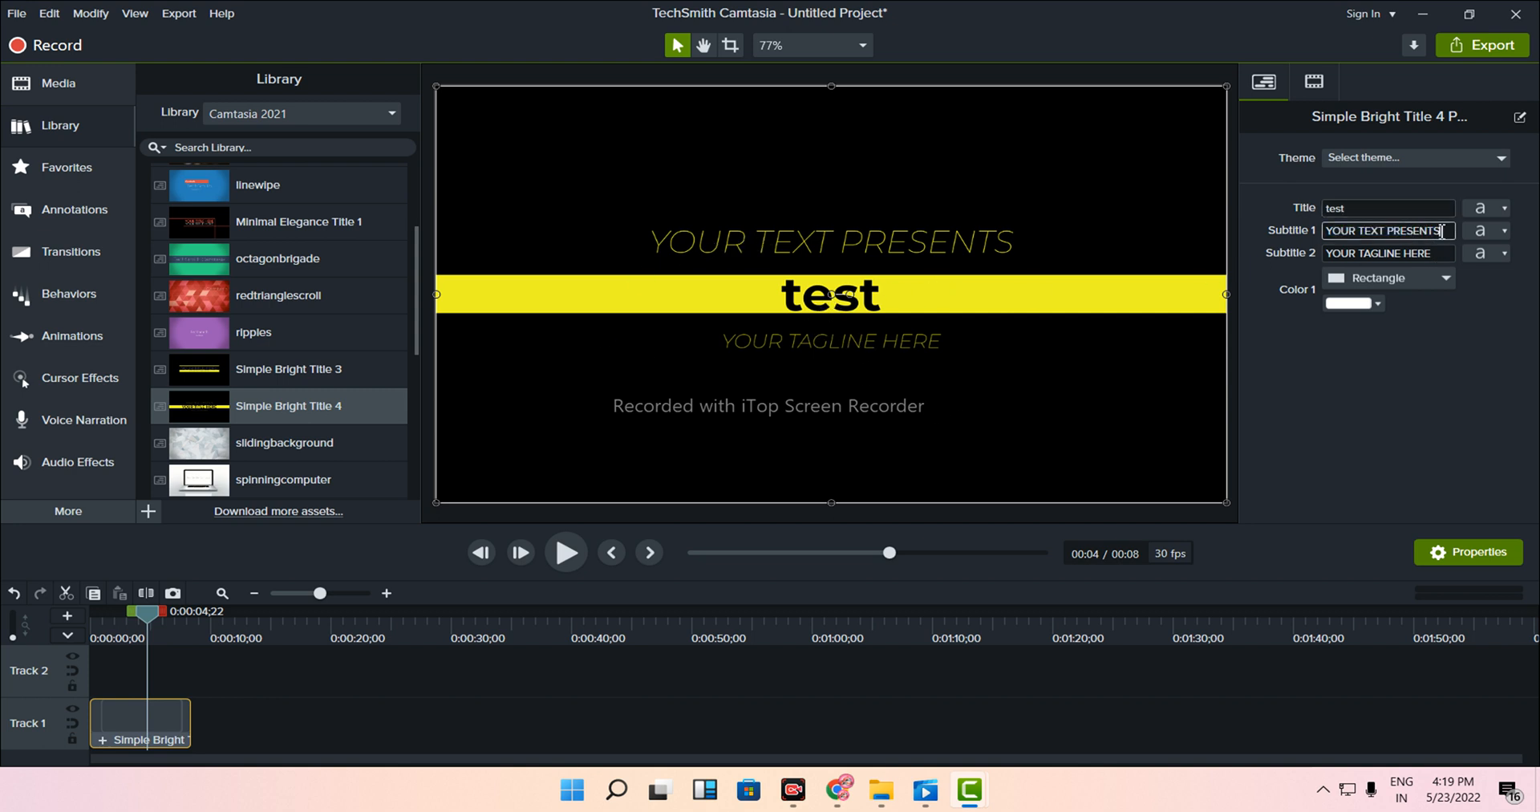
text(222)
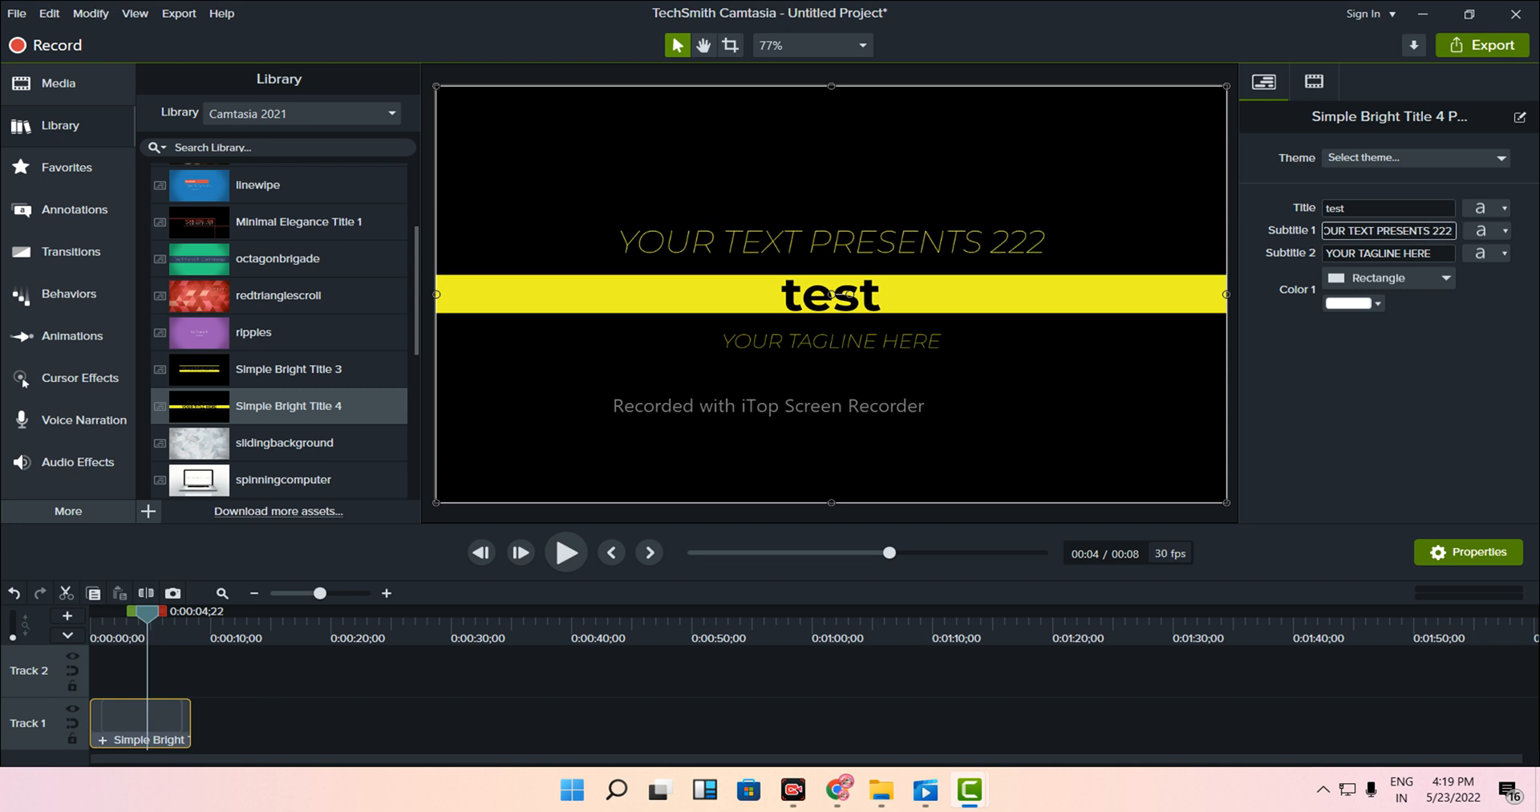
- Try pink #F52679 and white #FFFFFF as the font colour of Subtitle 1
click(1507, 232)
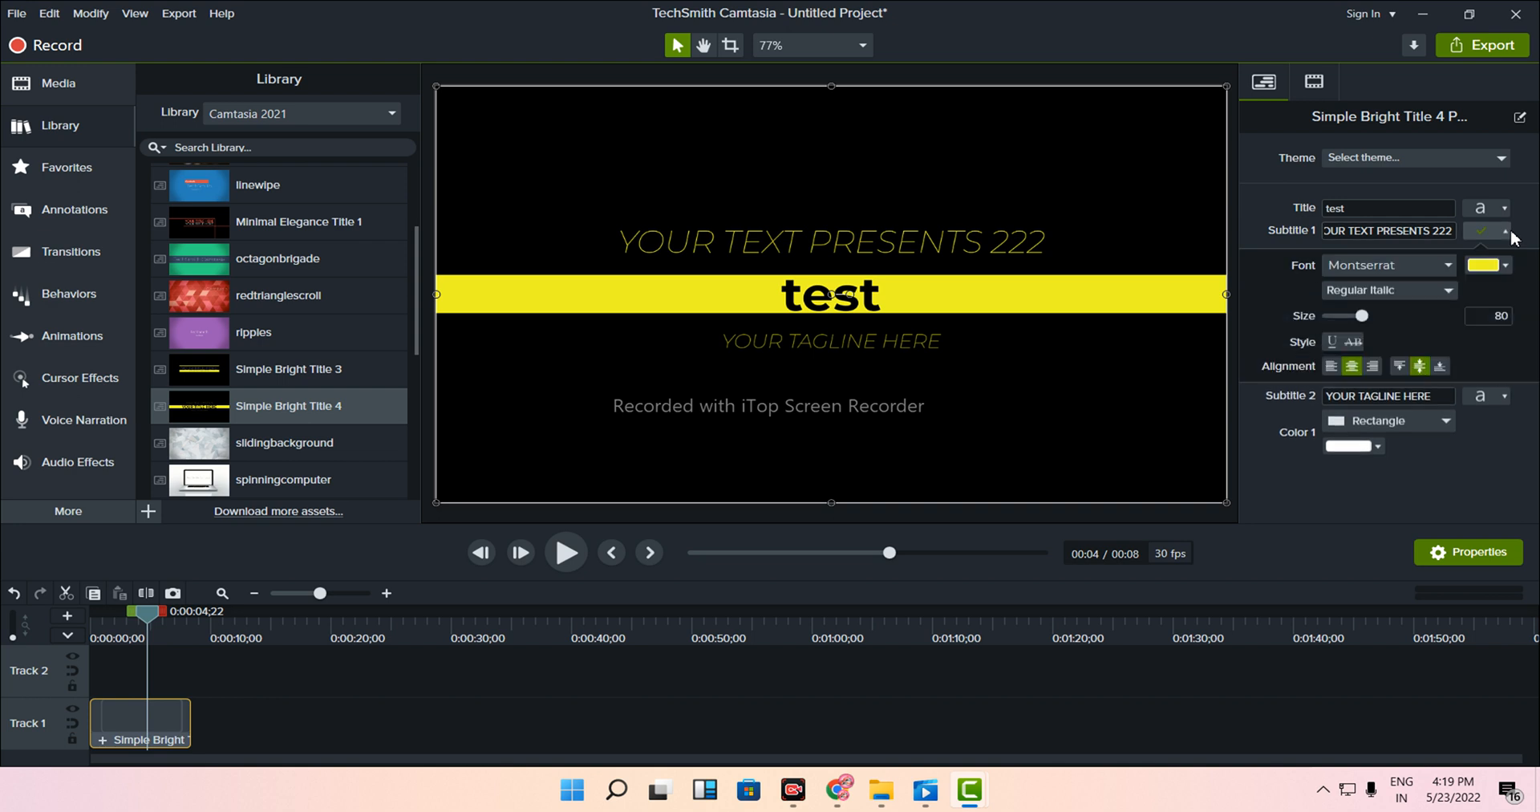
click(1497, 270)
click(1497, 270)
click(1491, 266)
click(1494, 357)
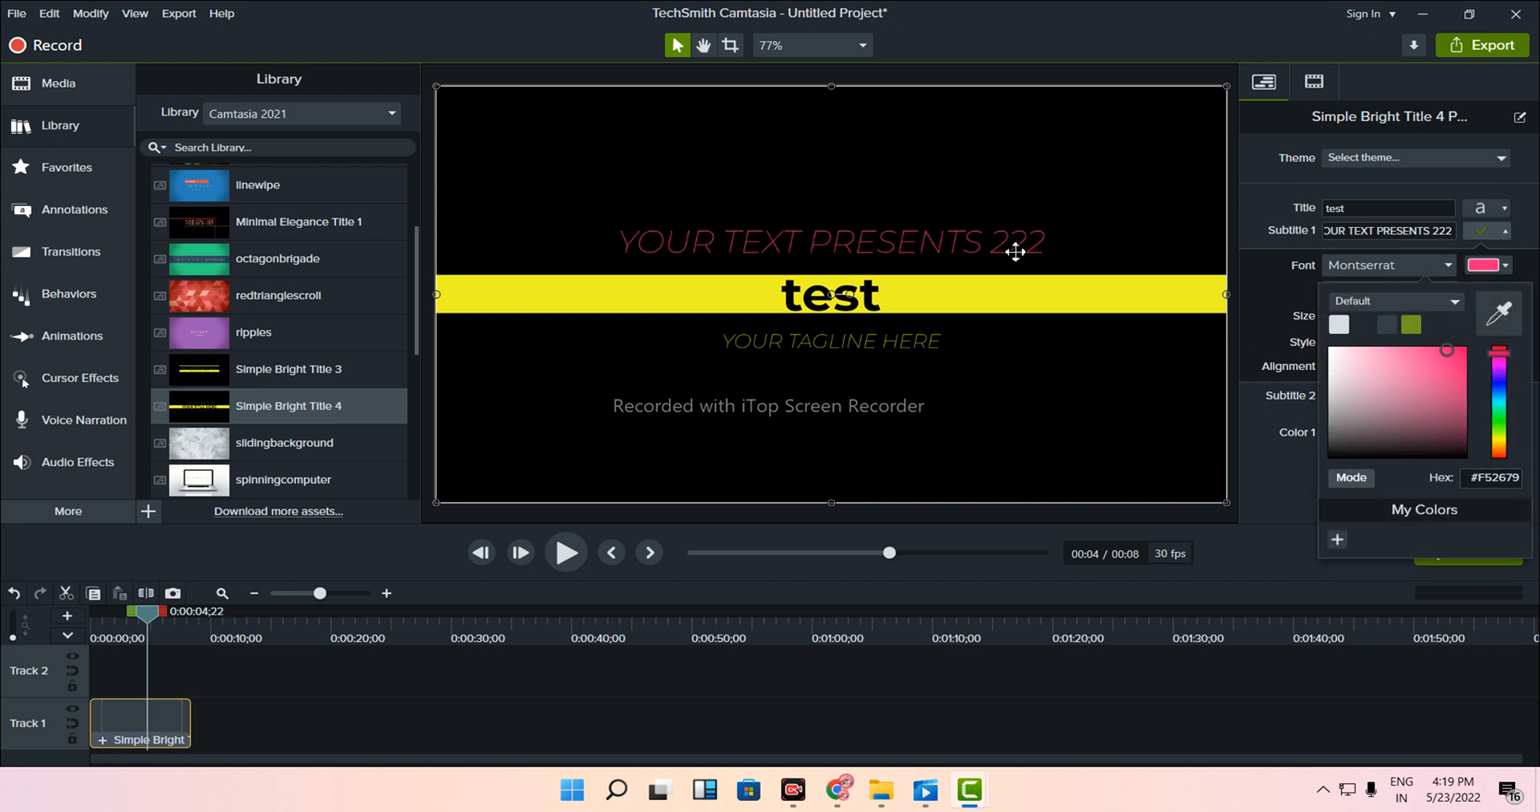
click(1329, 347)
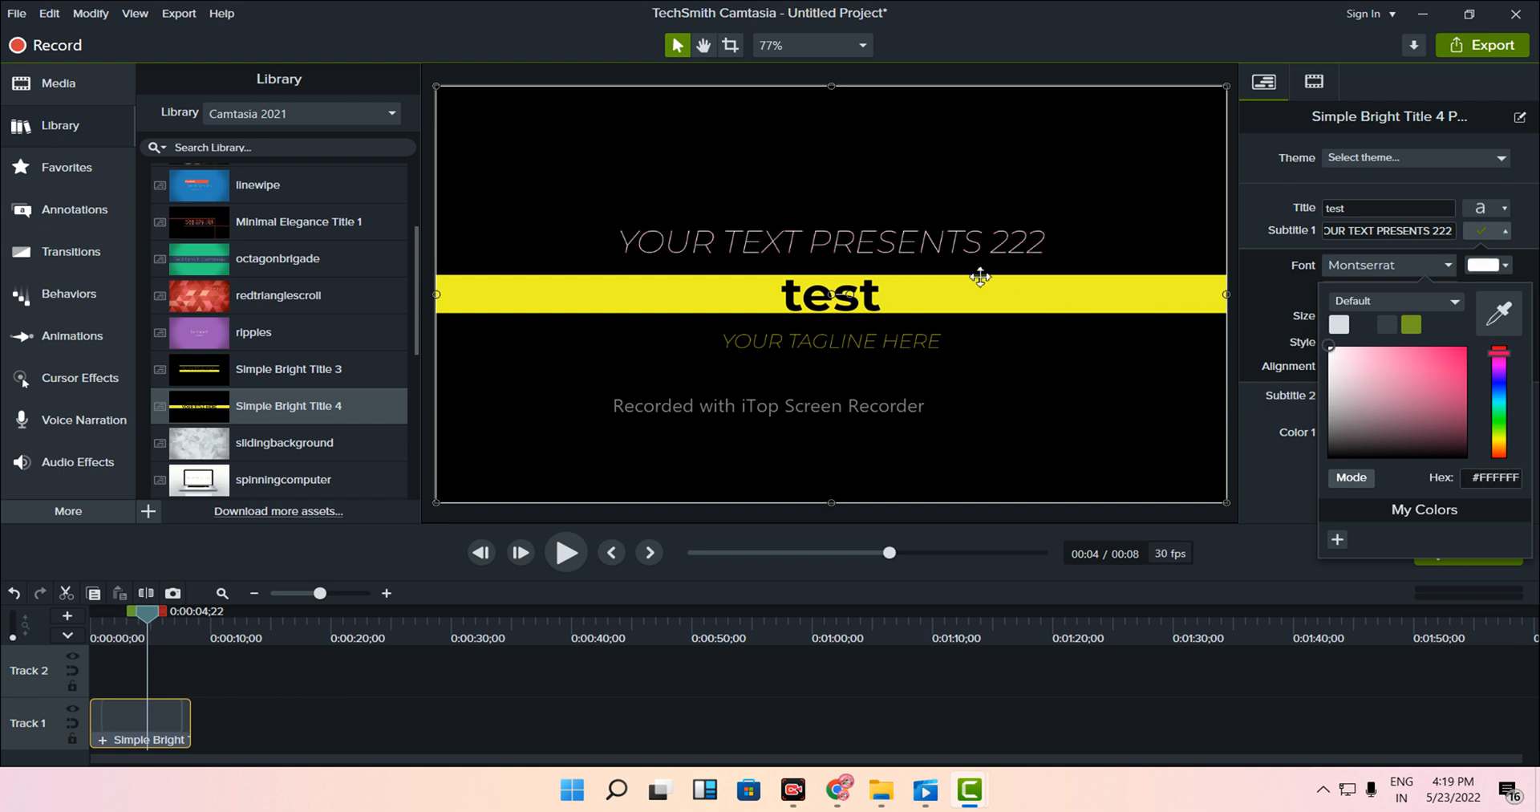
- Sample a dark font colour for Subtitle 1 with the eyedropper
click(1430, 308)
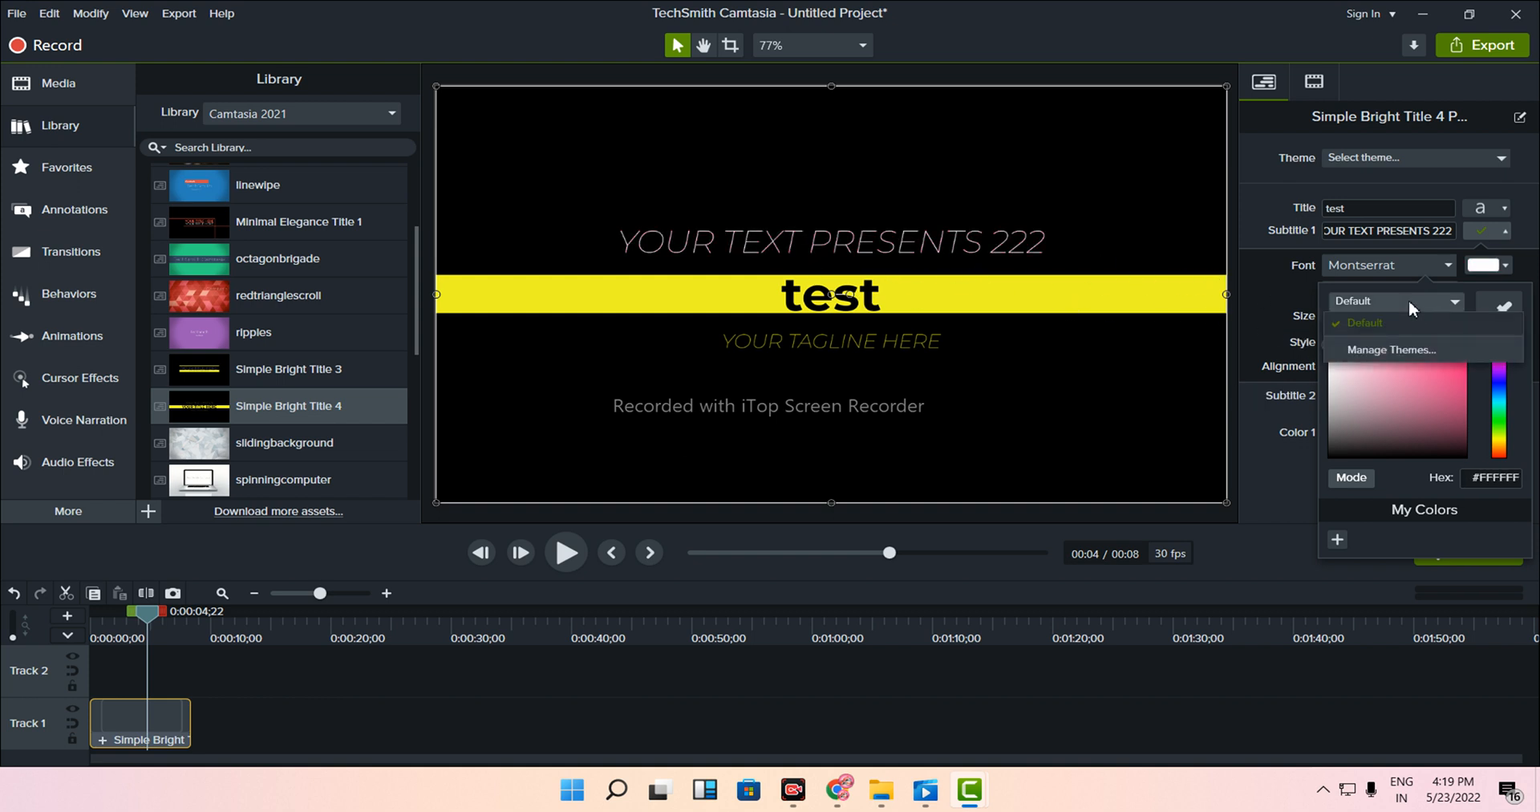
click(1522, 302)
click(1500, 311)
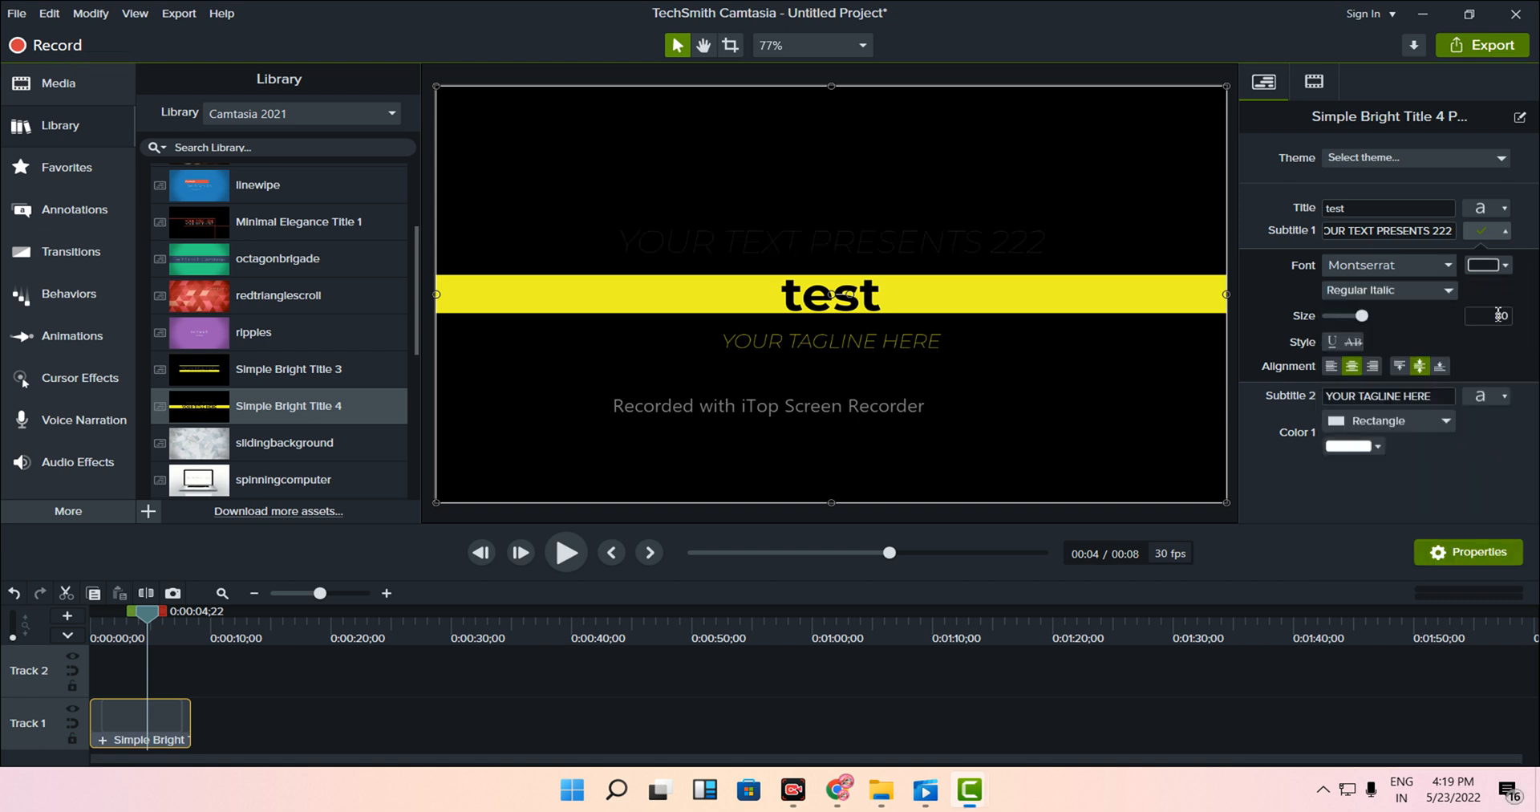
click(1414, 298)
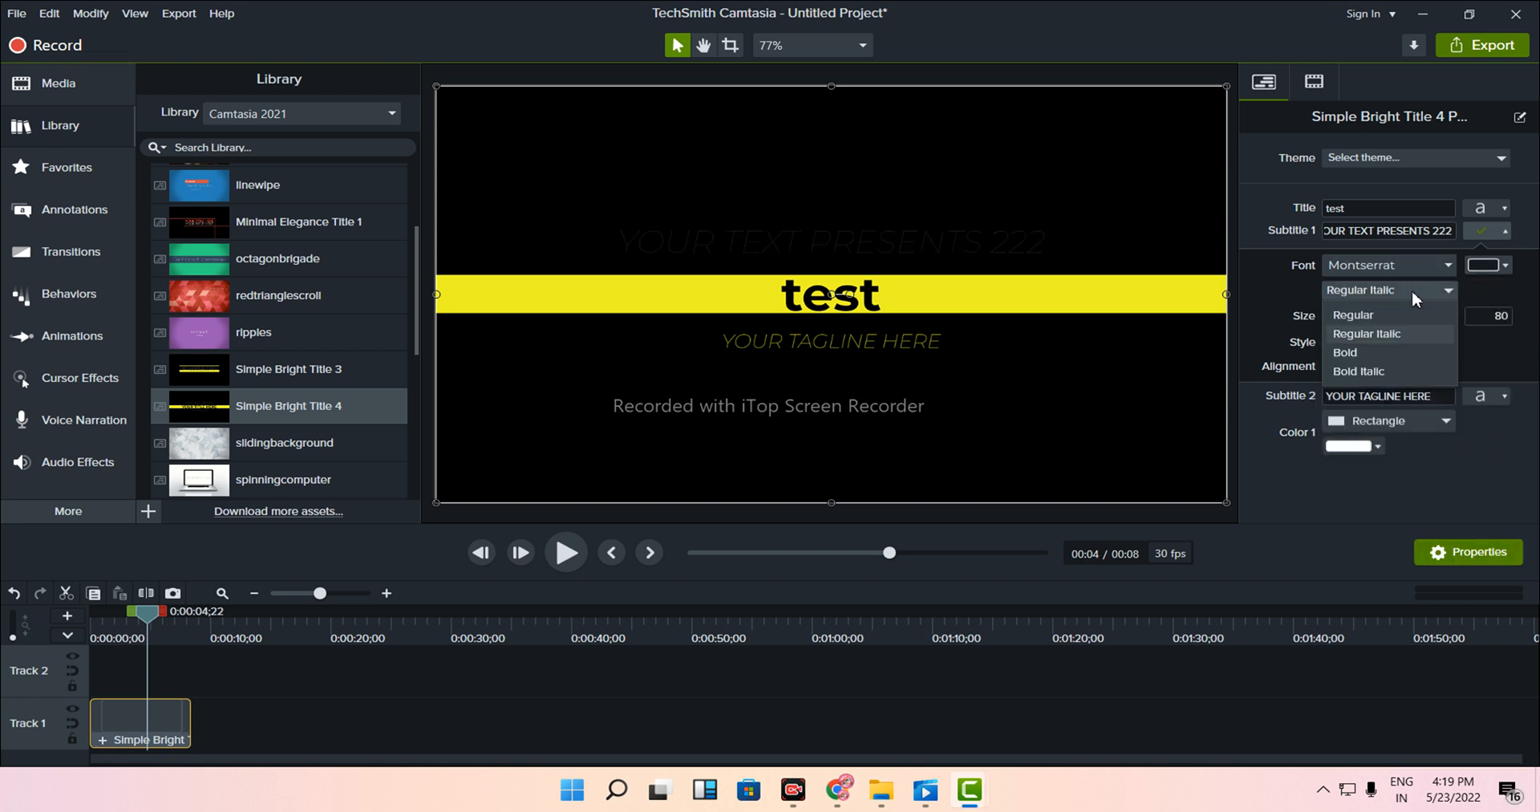
click(714, 218)
drag(714, 218, 938, 234)
- Set the font colour of Subtitle 1 to blue #09B7FF
click(1484, 265)
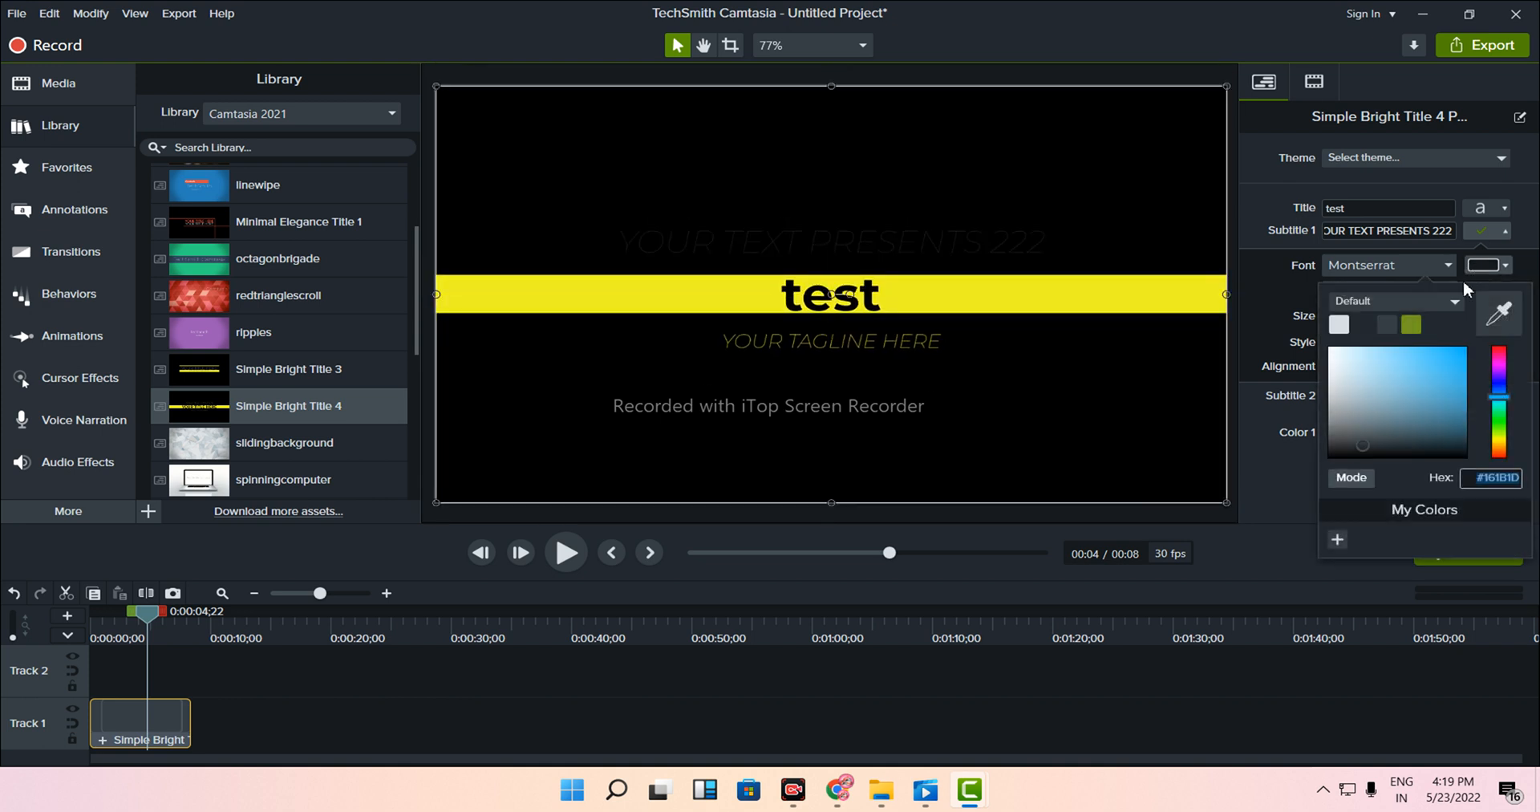
drag(1444, 357, 1464, 345)
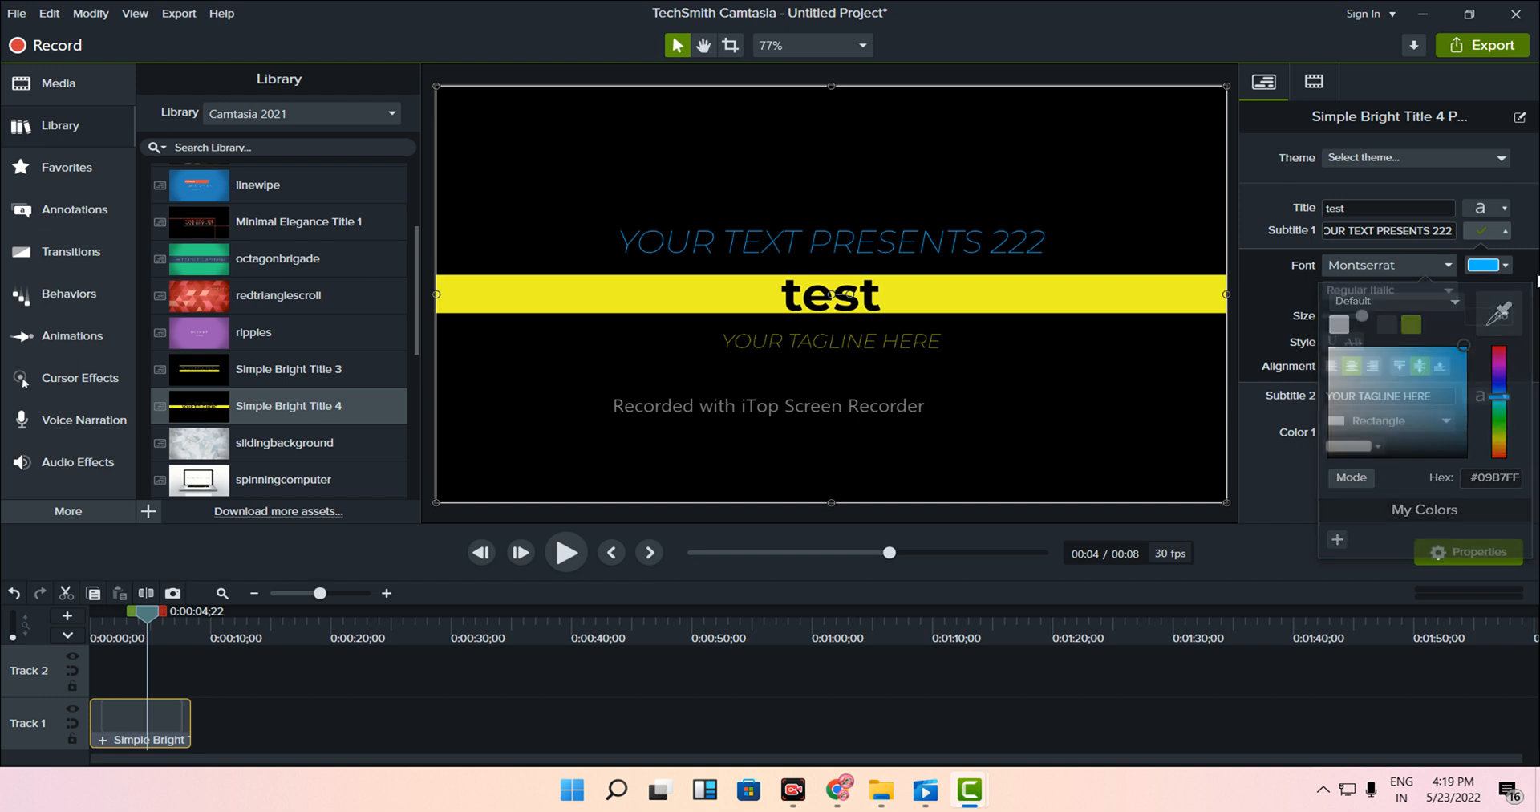
- Make Subtitle 1 bold and try left and right alignment before restoring it to horizontally centred
click(1433, 290)
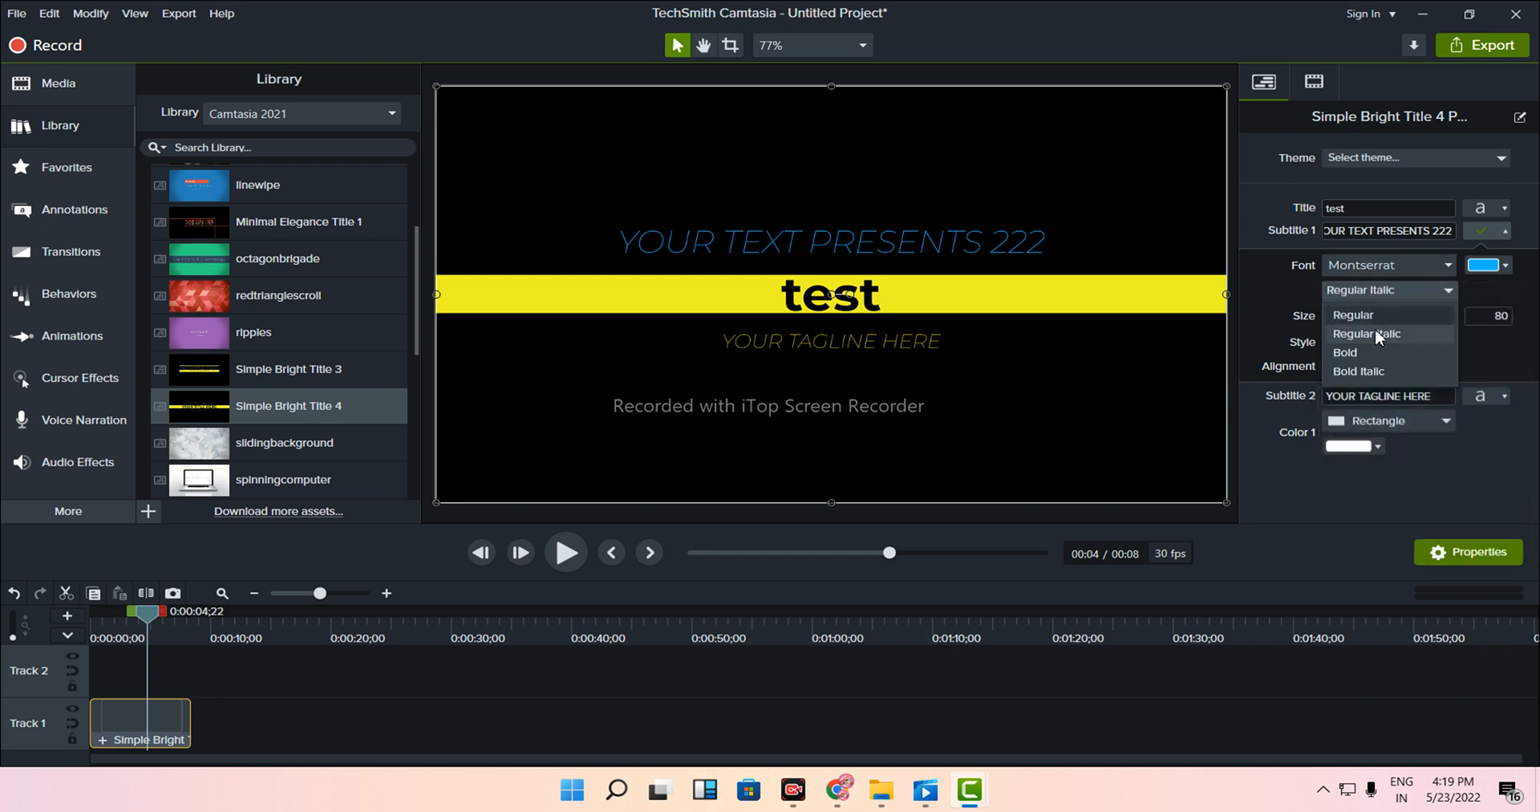
click(1362, 352)
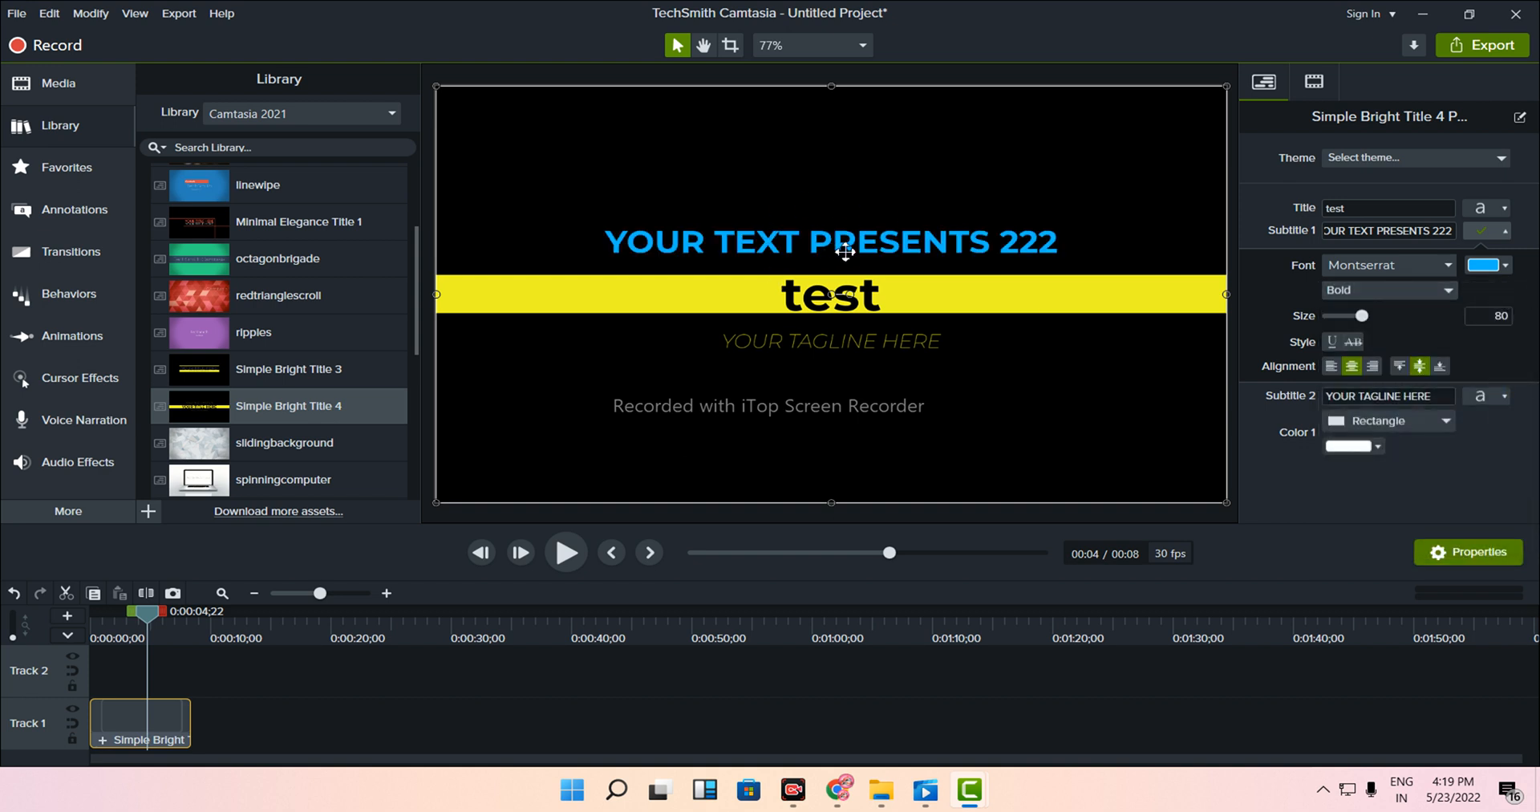
click(1332, 366)
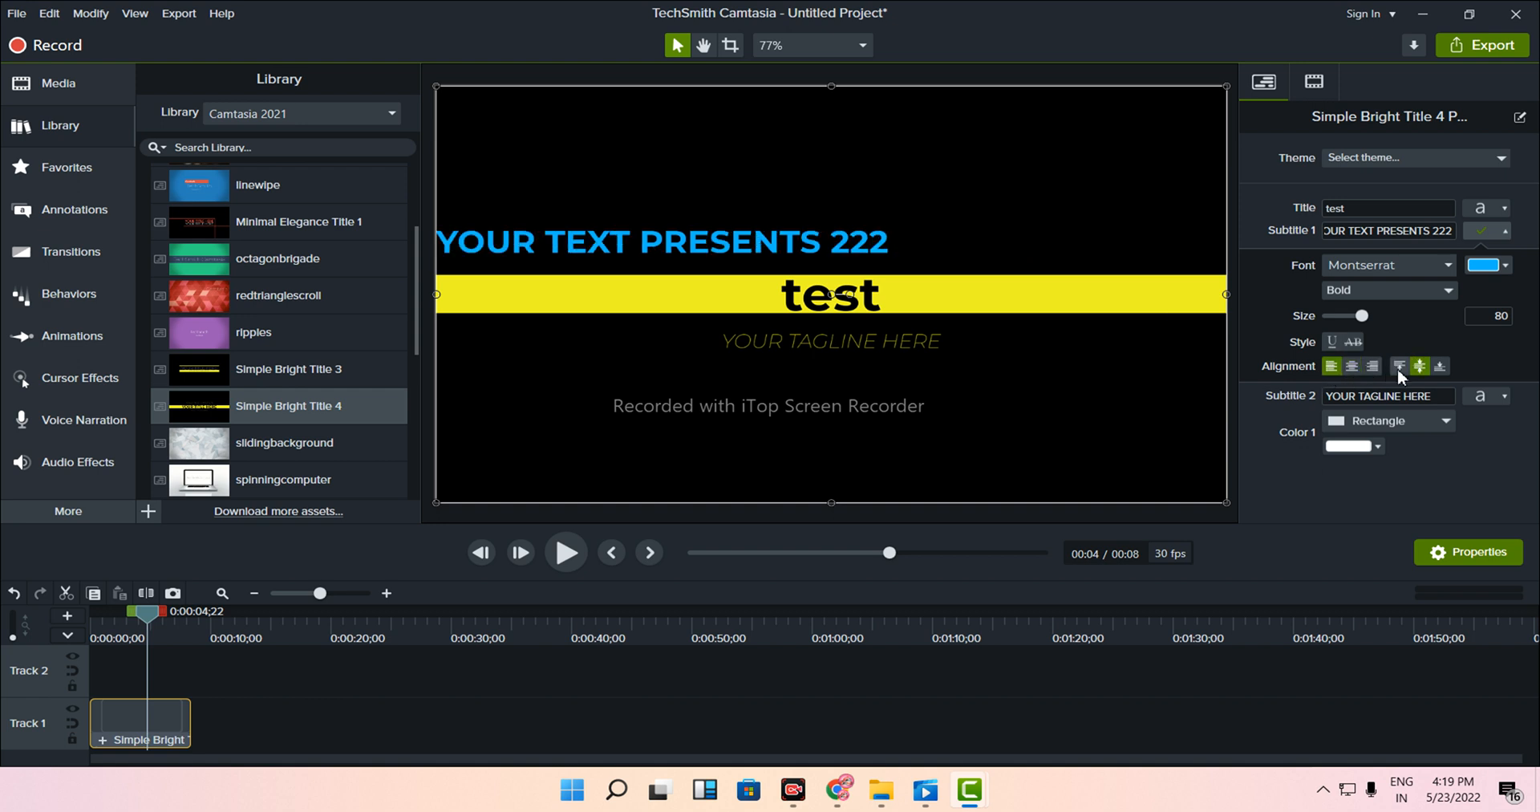
click(1373, 365)
click(1354, 362)
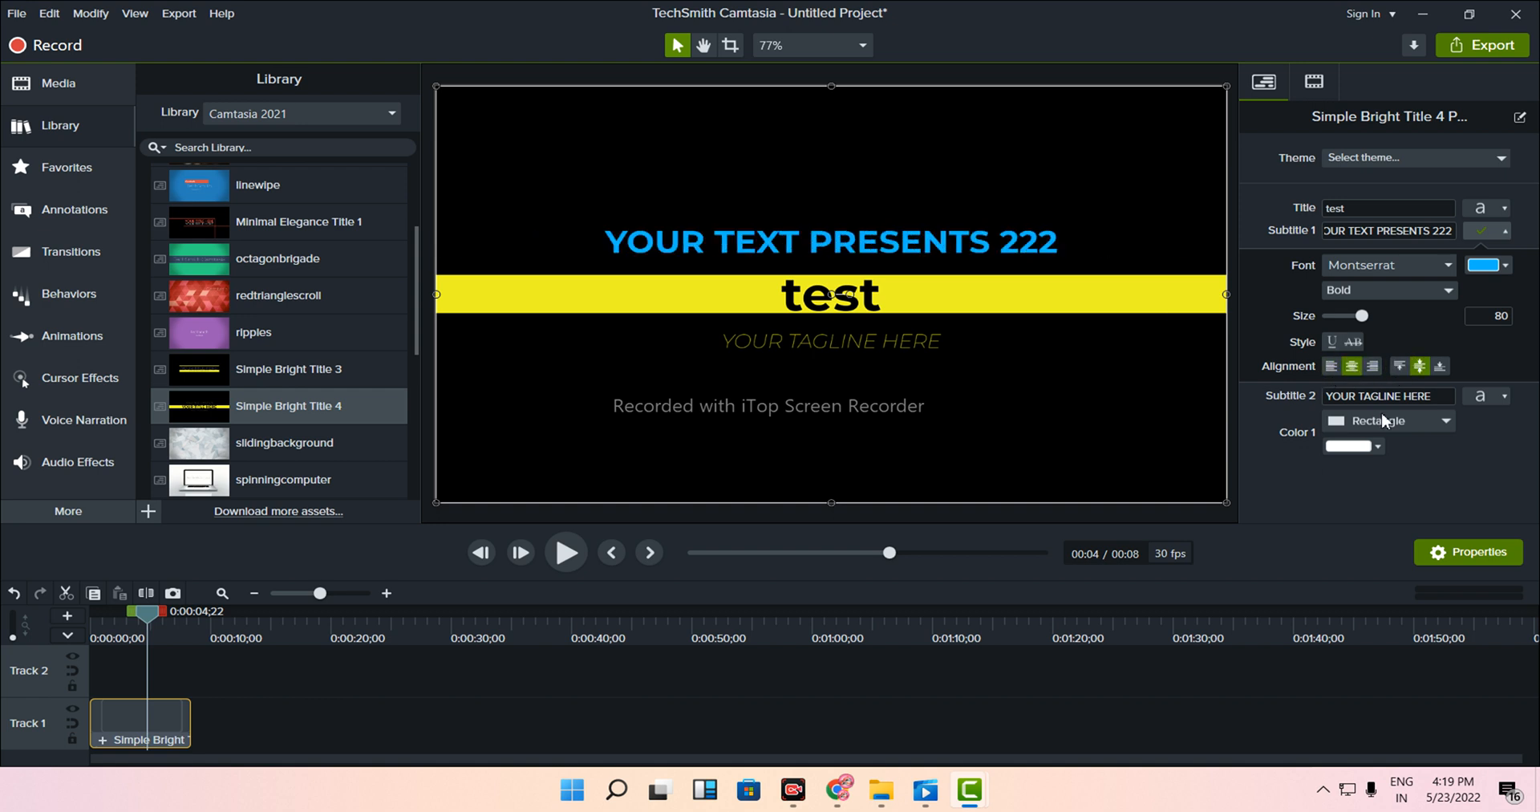
- Try a pale pink as Color 1 for the bar behind the title
click(1364, 447)
mouse_move(1363, 533)
mouse_down()
mouse_move(1319, 592)
mouse_move(1349, 529)
mouse_move(1276, 542)
mouse_move(1266, 530)
mouse_up()
click(1024, 347)
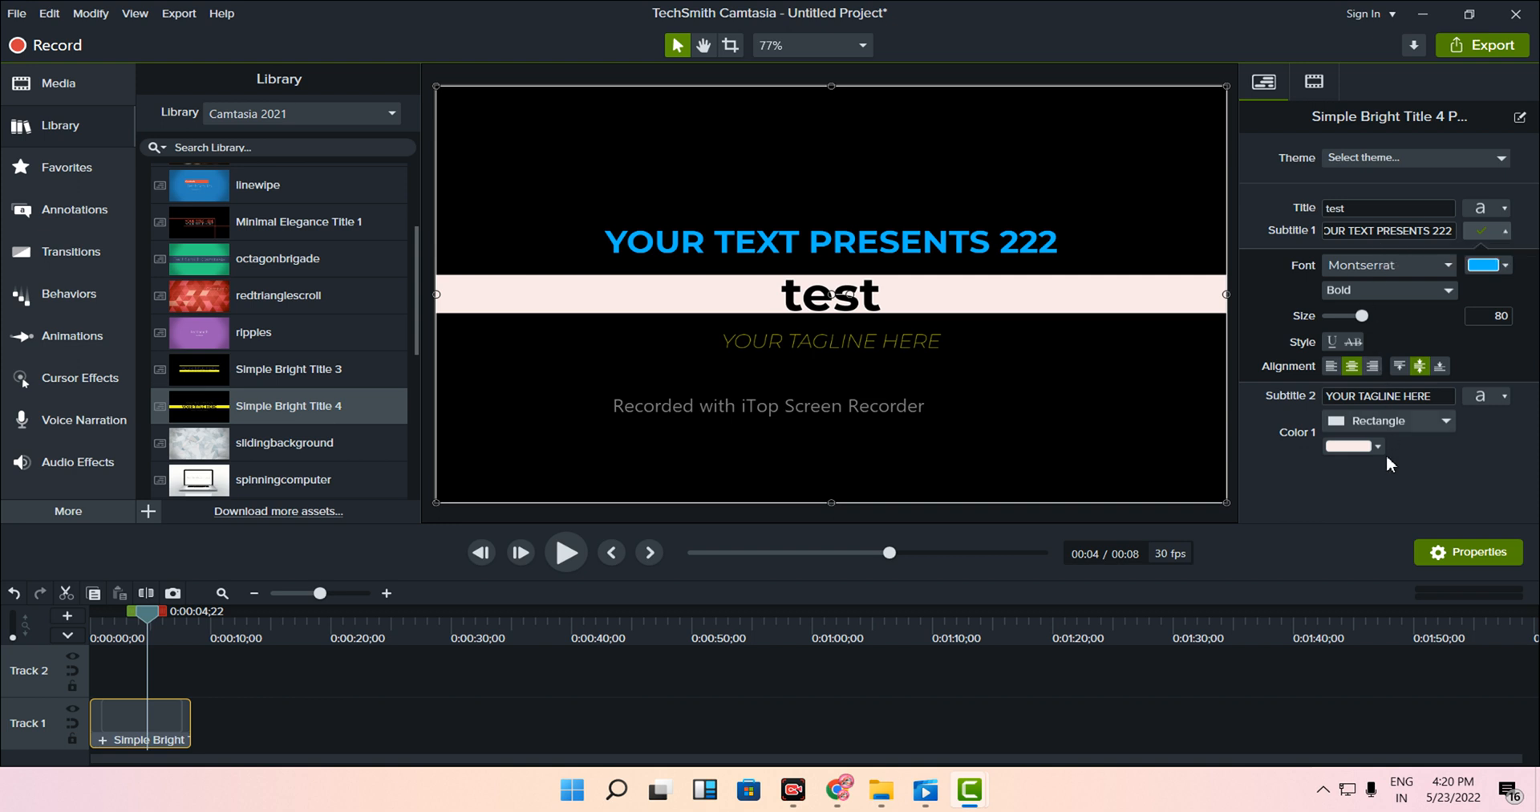
- Try the Ellipse shape for the bar behind the title, and undo both the shape and colour changes
click(1364, 420)
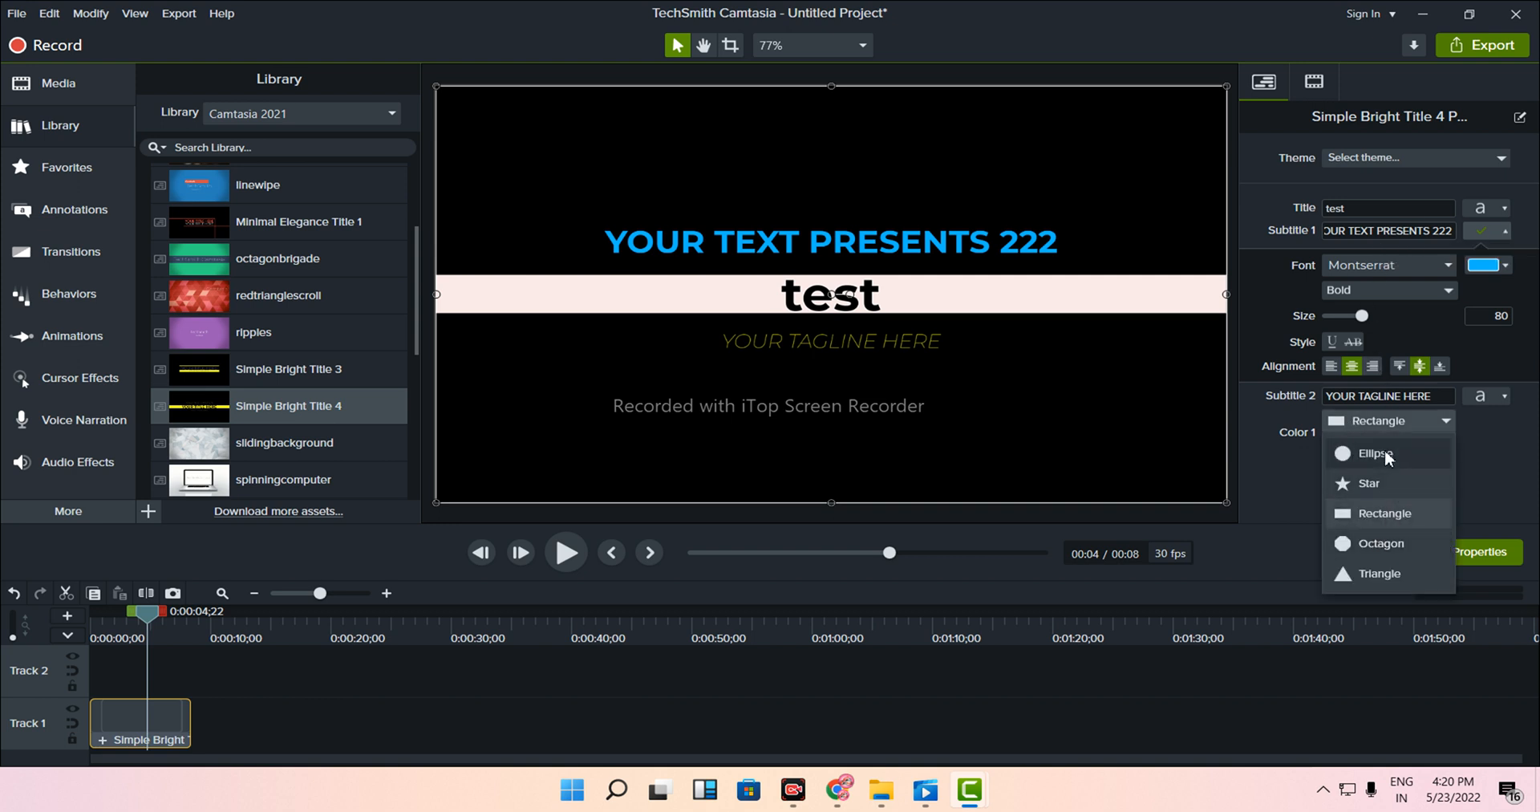
click(1370, 452)
drag(616, 327, 677, 313)
key(ctrl+z)
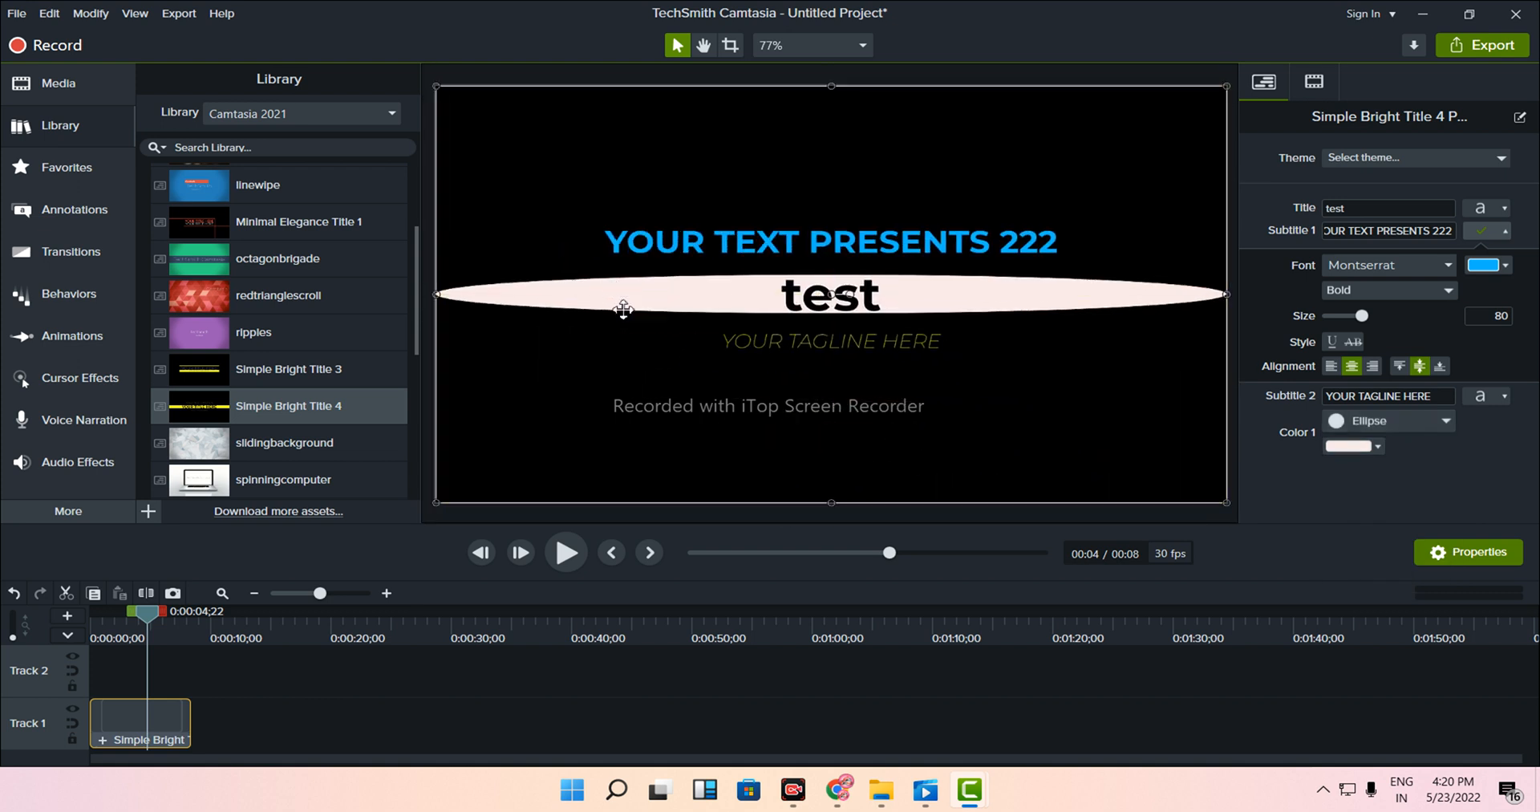
key(ctrl+z)
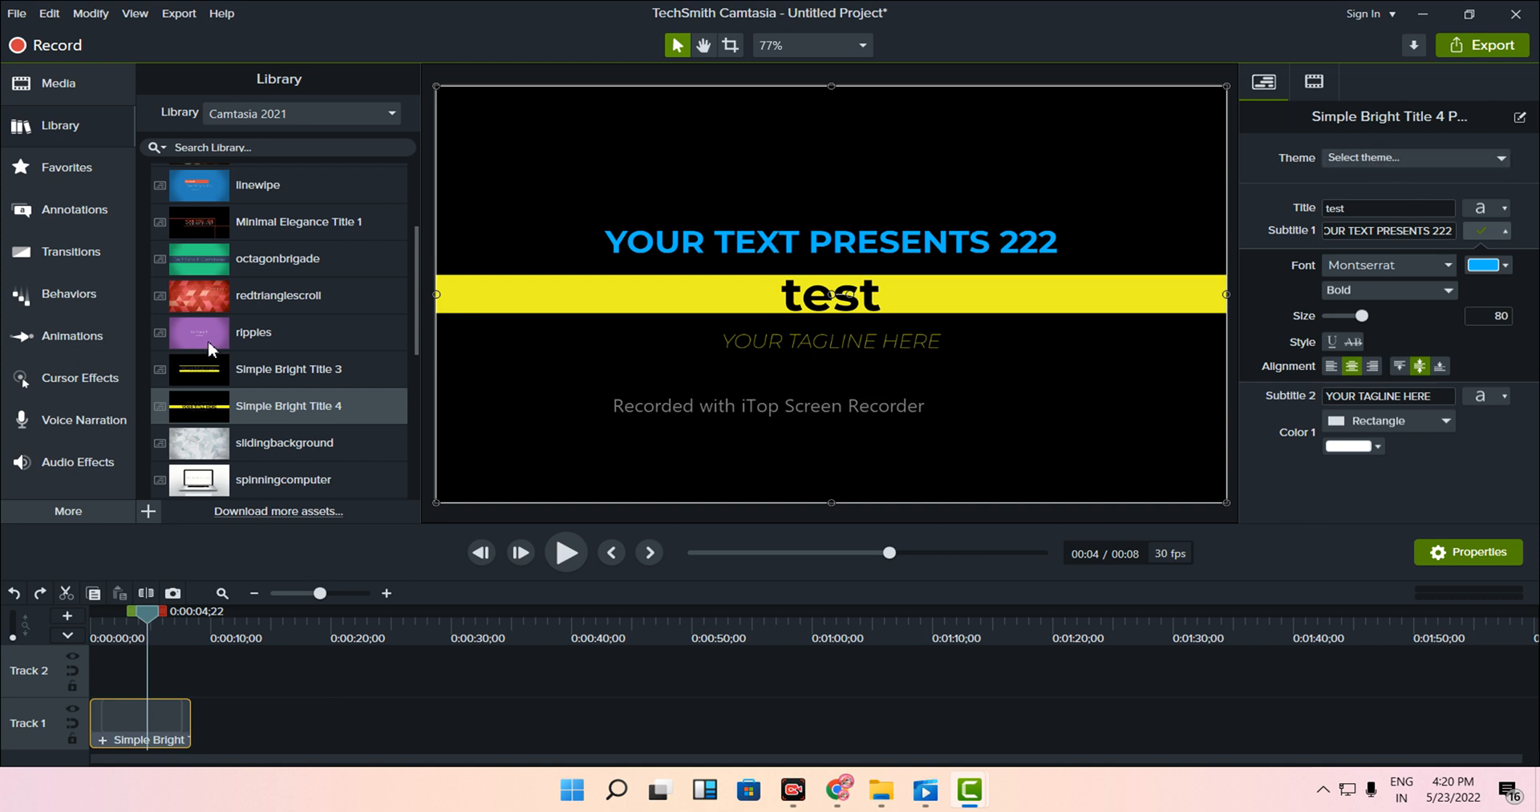
- Add the basicthird-01 lower third from the library to Track 2 and shift its clip close to the end of Simple Bright Title 4
scroll(287, 243, up, 2)
scroll(883, 377, down, 3)
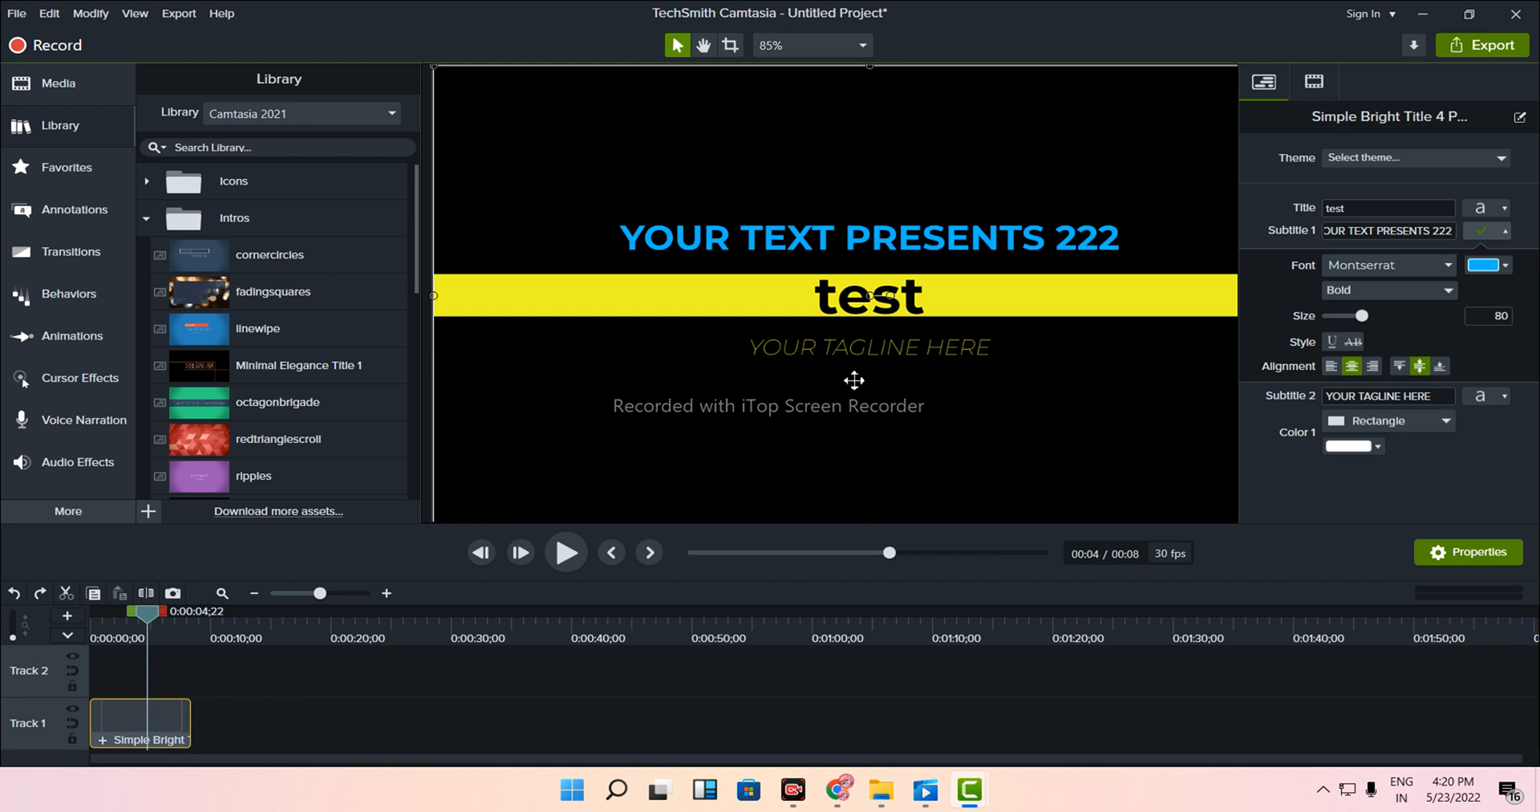
scroll(905, 373, up, 2)
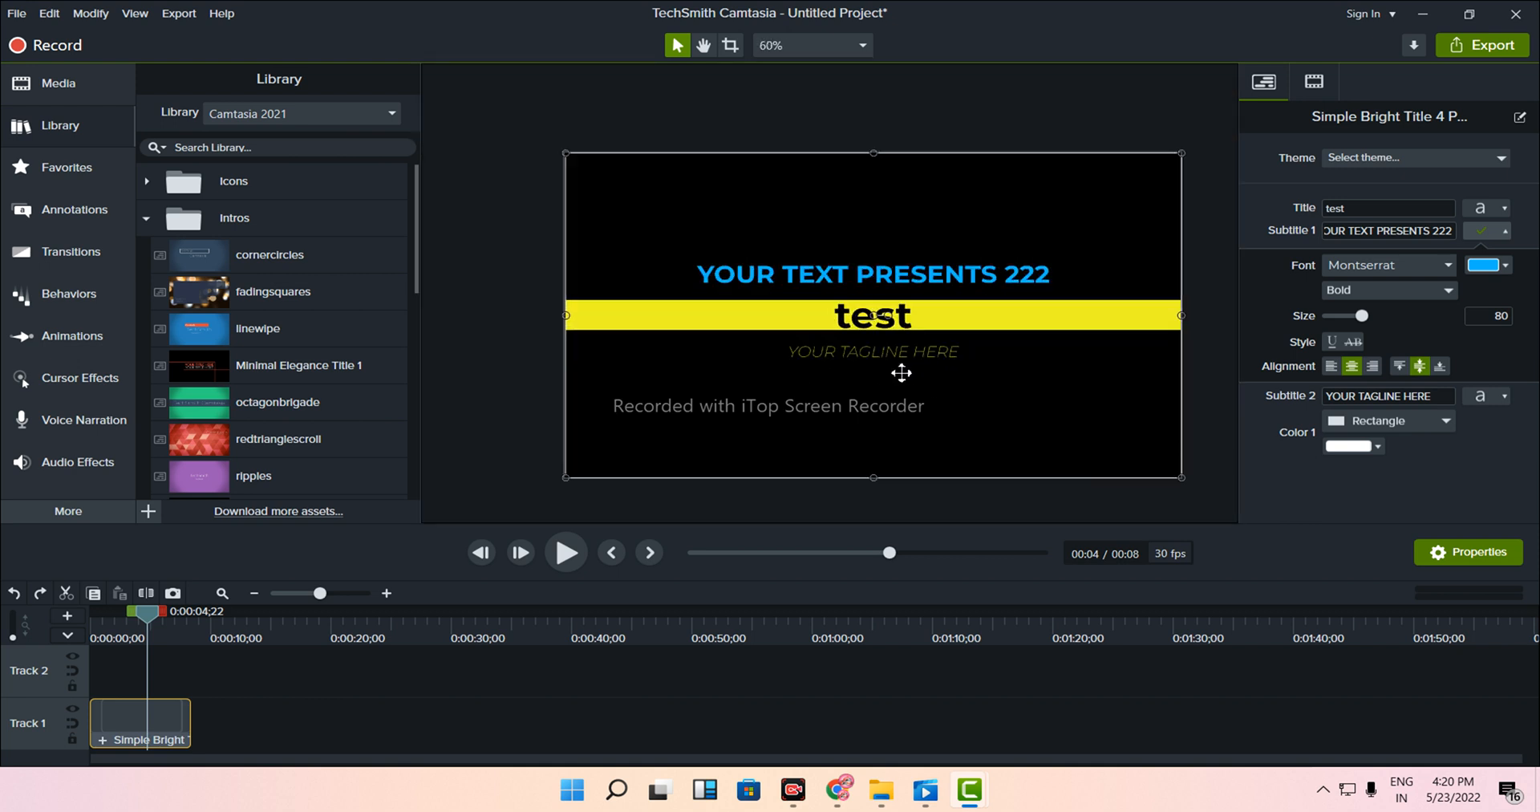
click(146, 218)
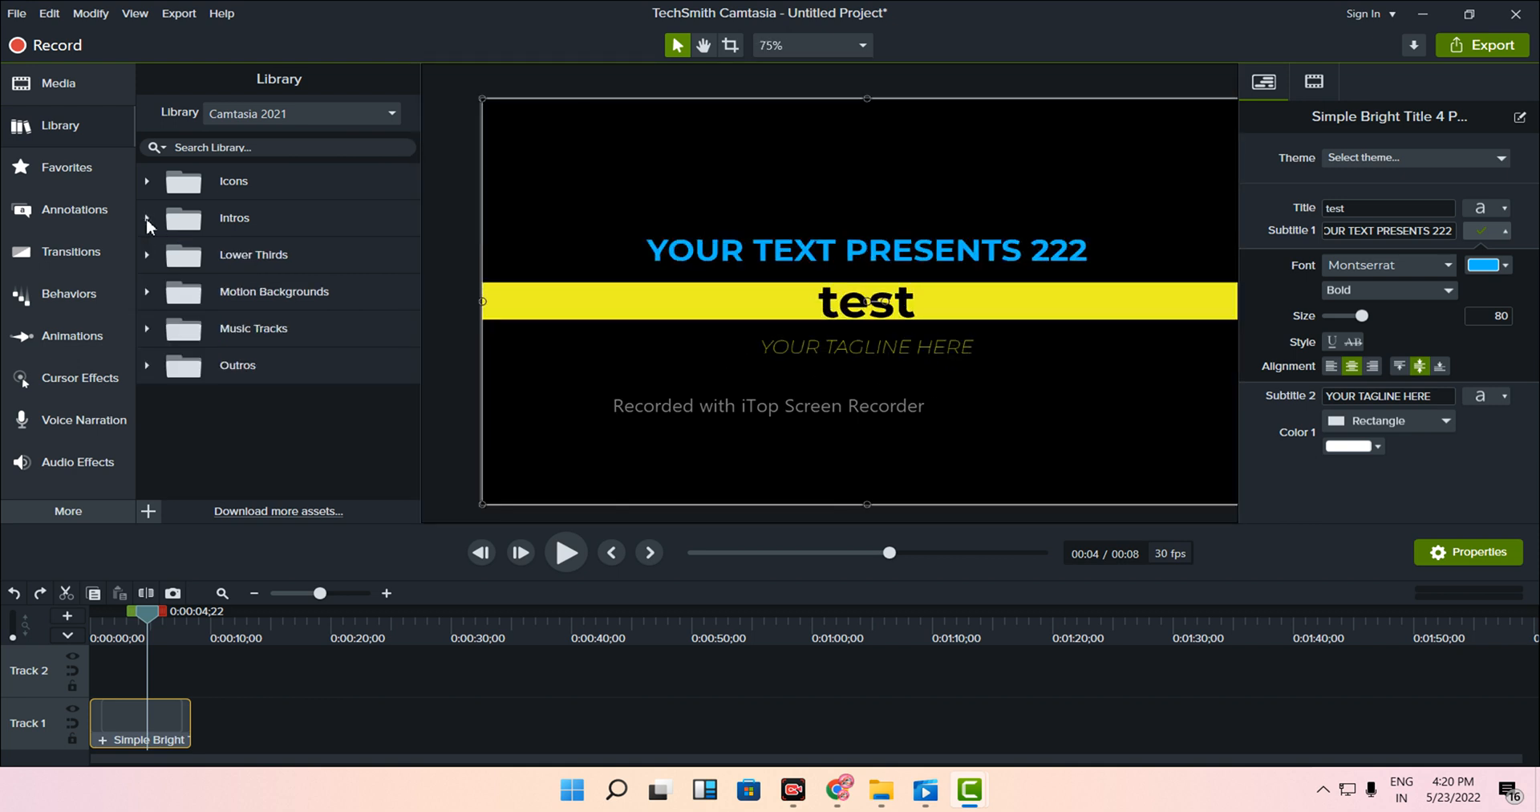
click(146, 255)
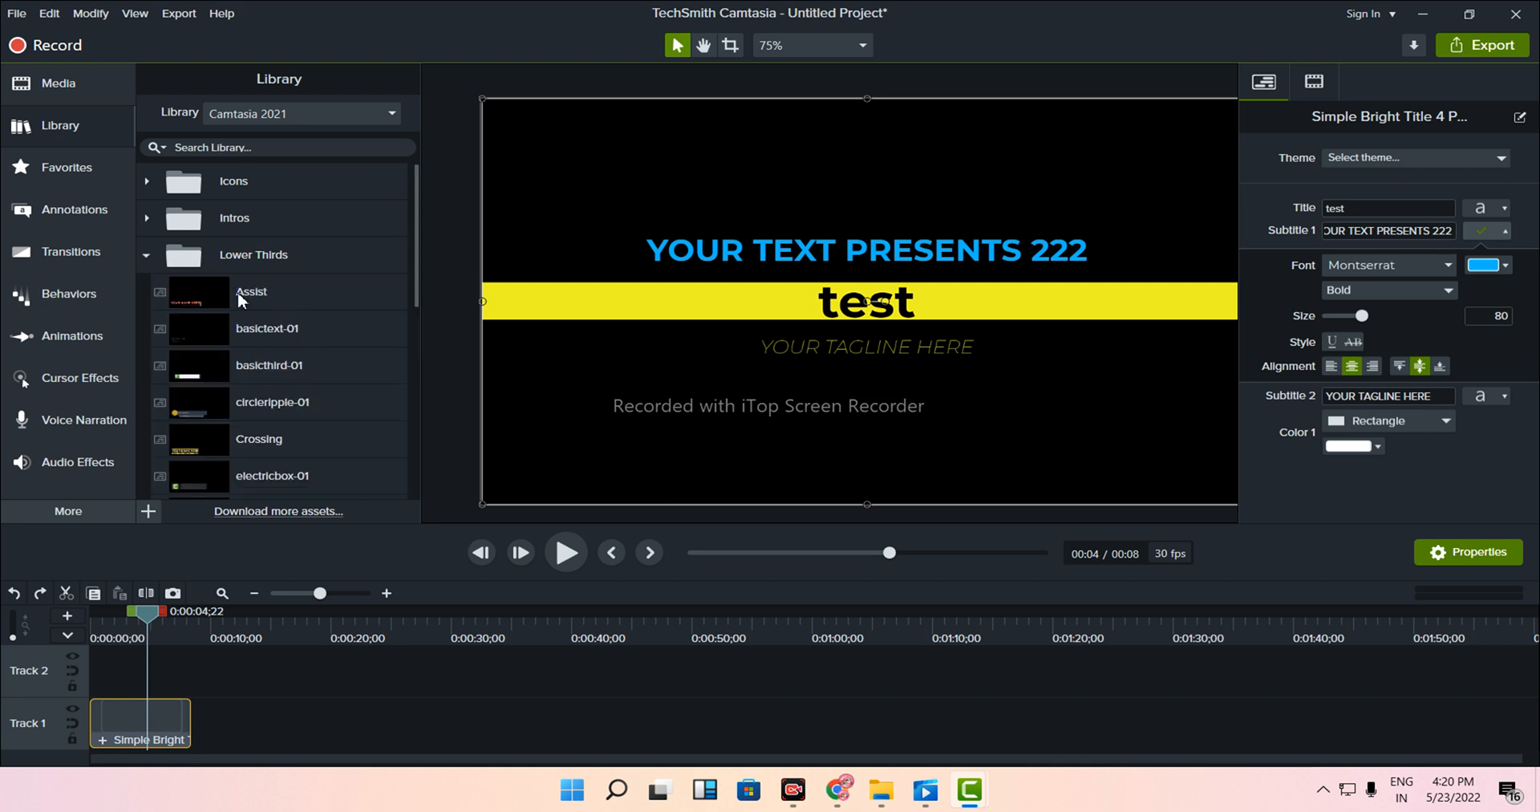
drag(249, 368, 594, 453)
scroll(593, 450, down, 1)
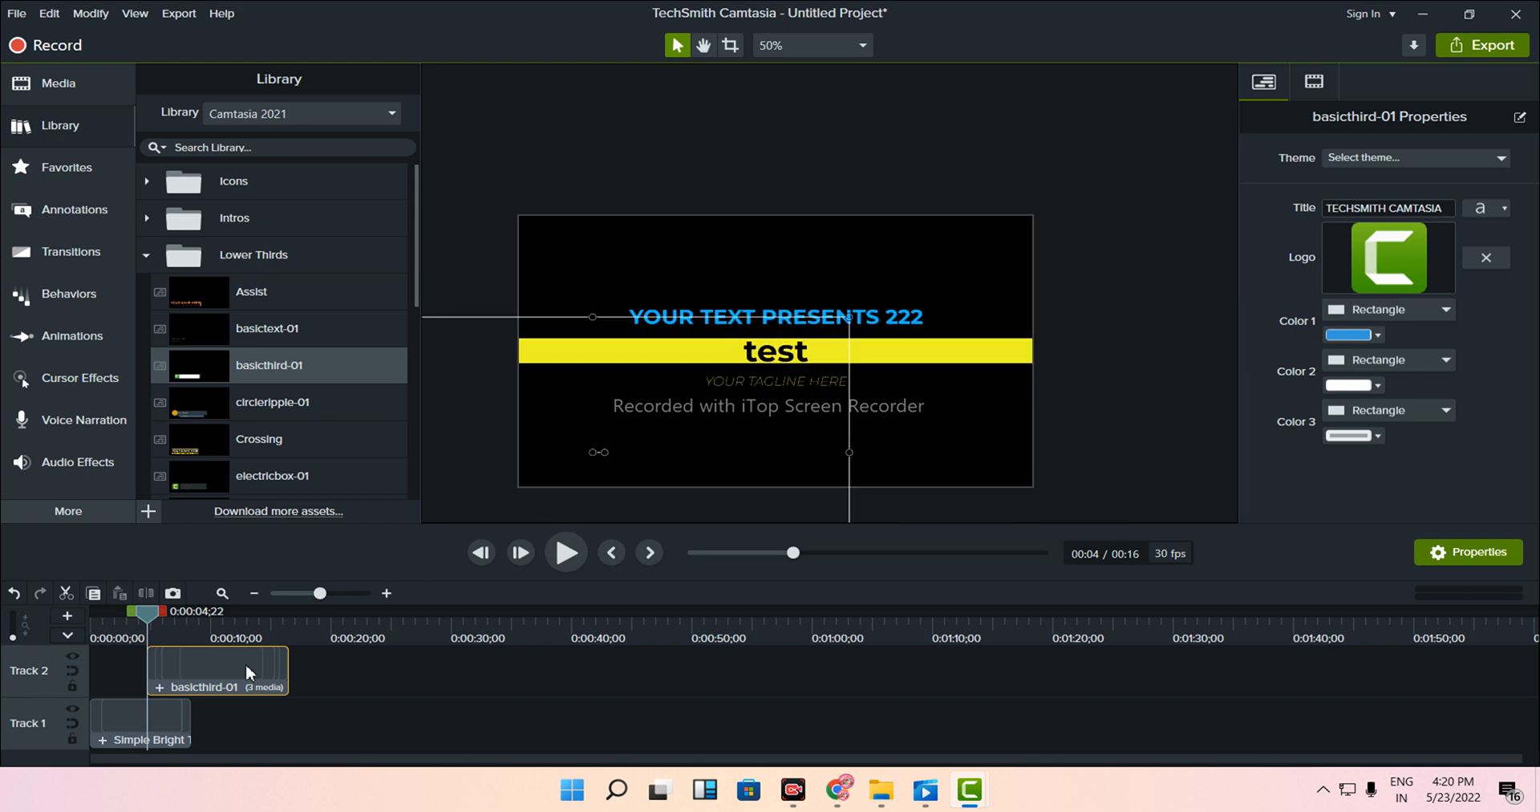
drag(213, 674, 249, 675)
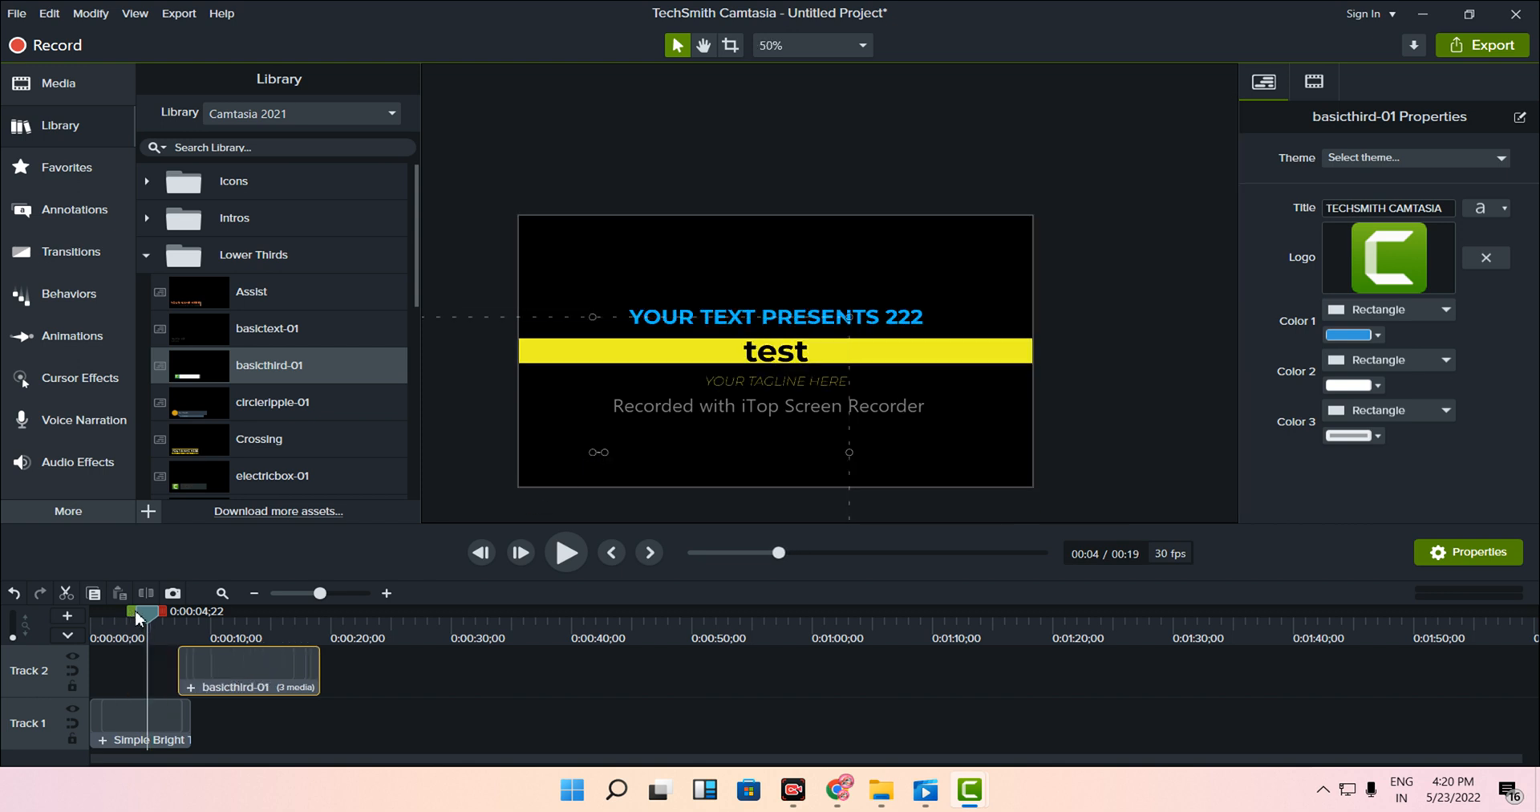
- Move the playhead to about 0:00:14, open the basicthird-01 group for editing and select its logo
click(234, 613)
drag(258, 609, 284, 634)
drag(743, 386, 928, 279)
double_click(693, 446)
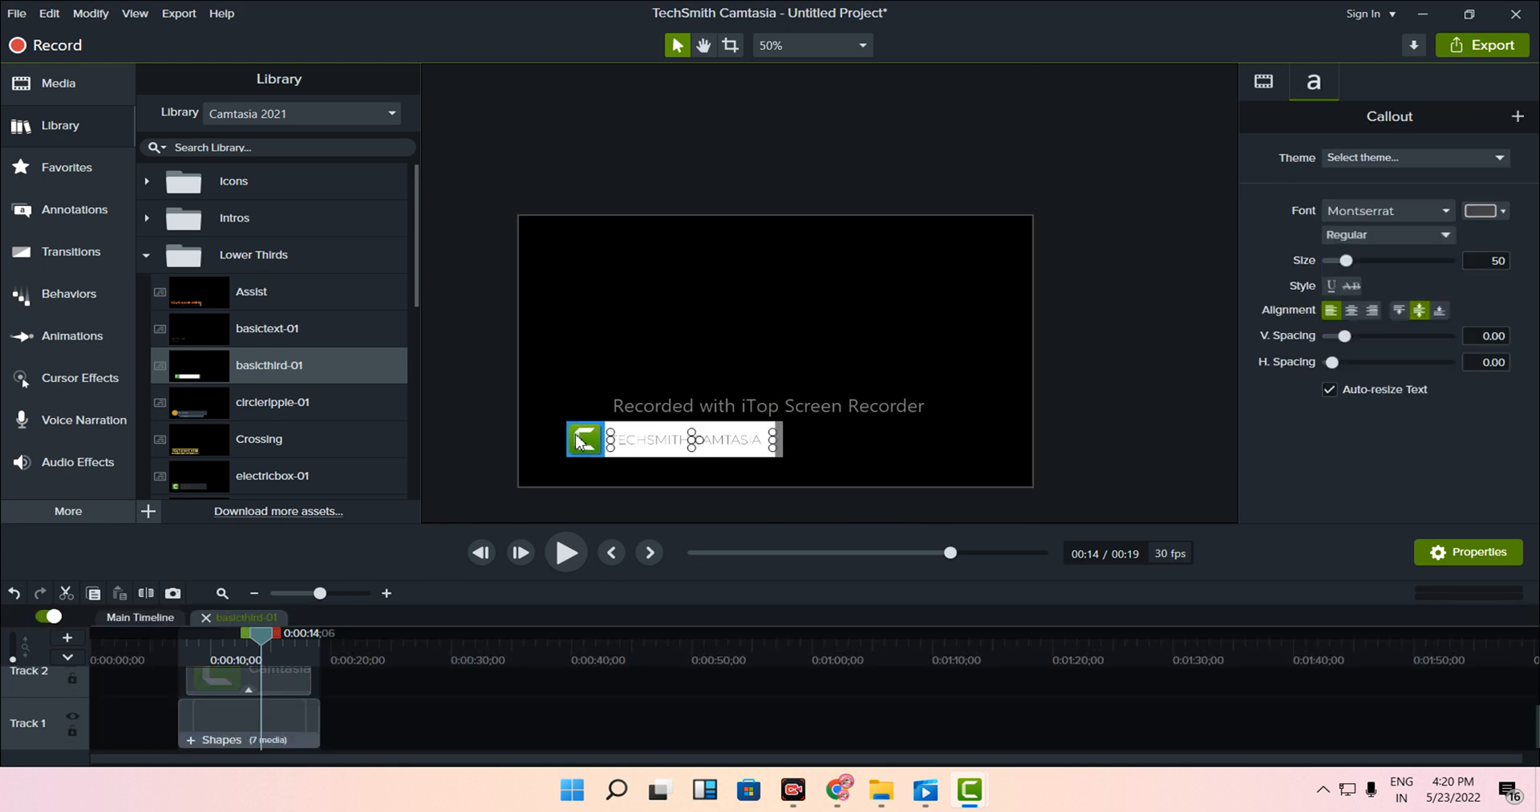
click(581, 439)
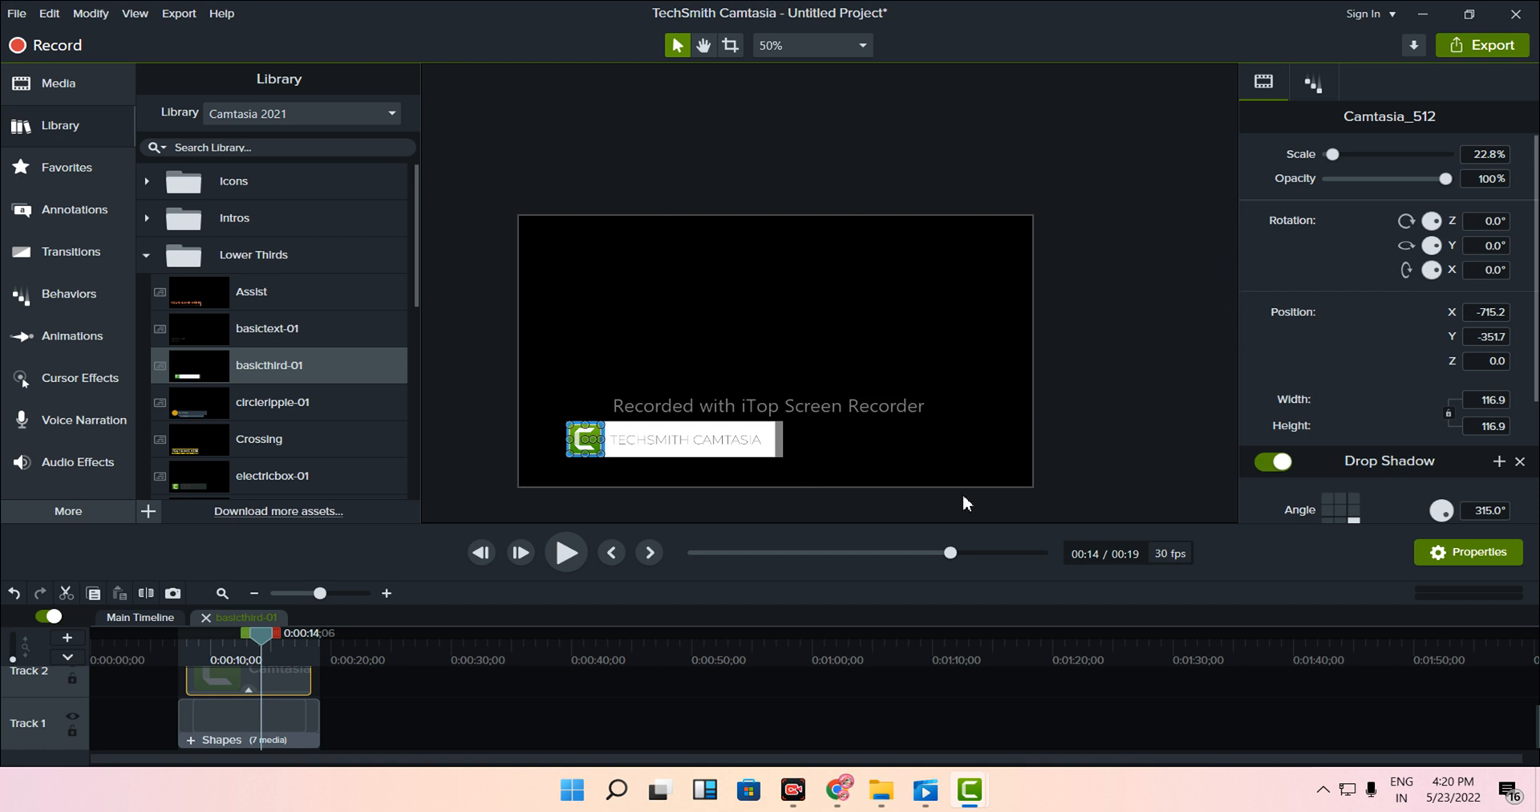
scroll(578, 440, down, 1)
scroll(577, 440, up, 2)
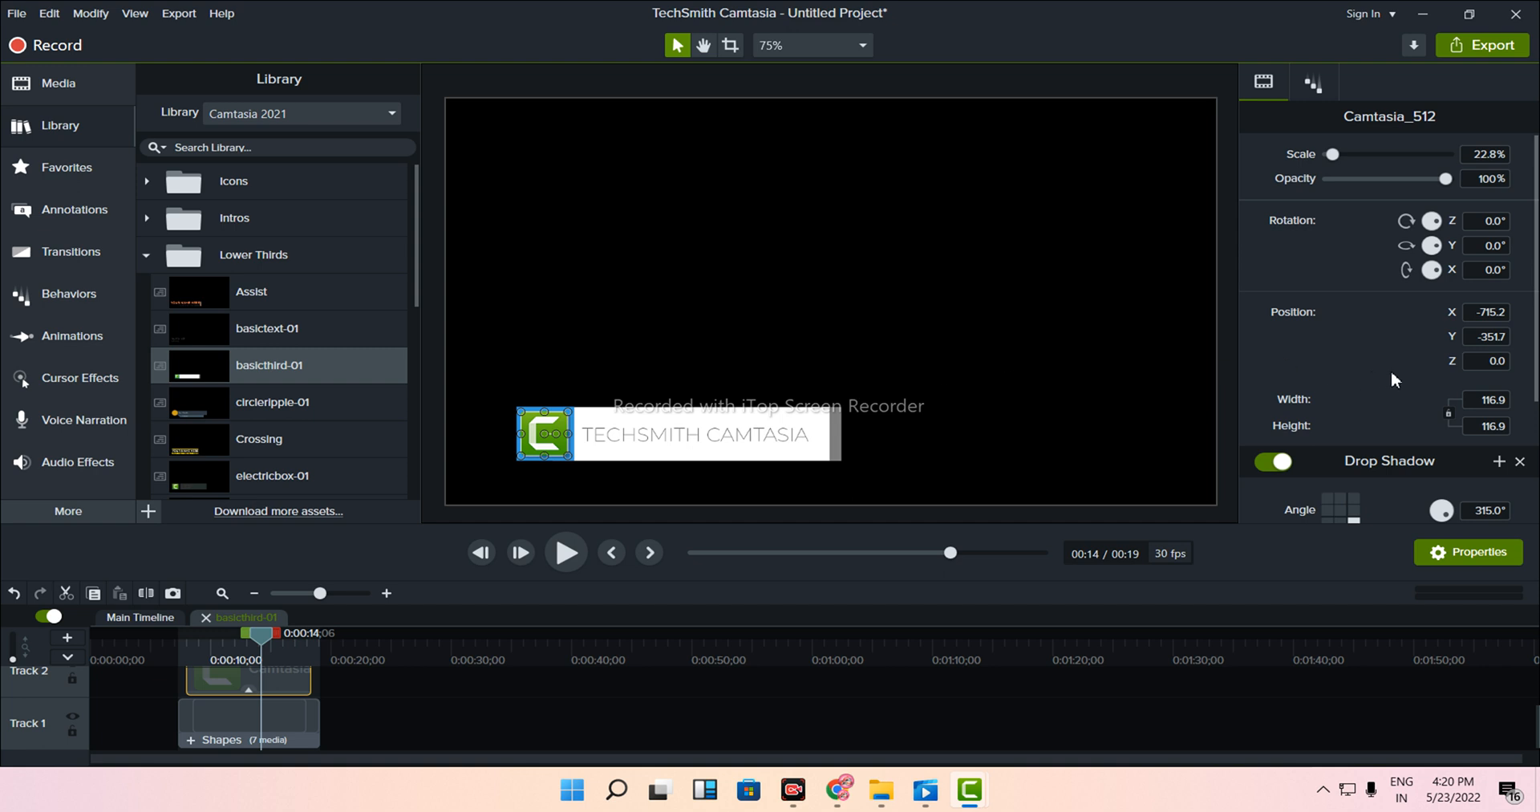
- Move the Shapes clip inside the basicthird-01 group to the very beginning of Track 1
click(341, 724)
click(269, 682)
scroll(627, 685, up, 1)
scroll(1462, 324, down, 3)
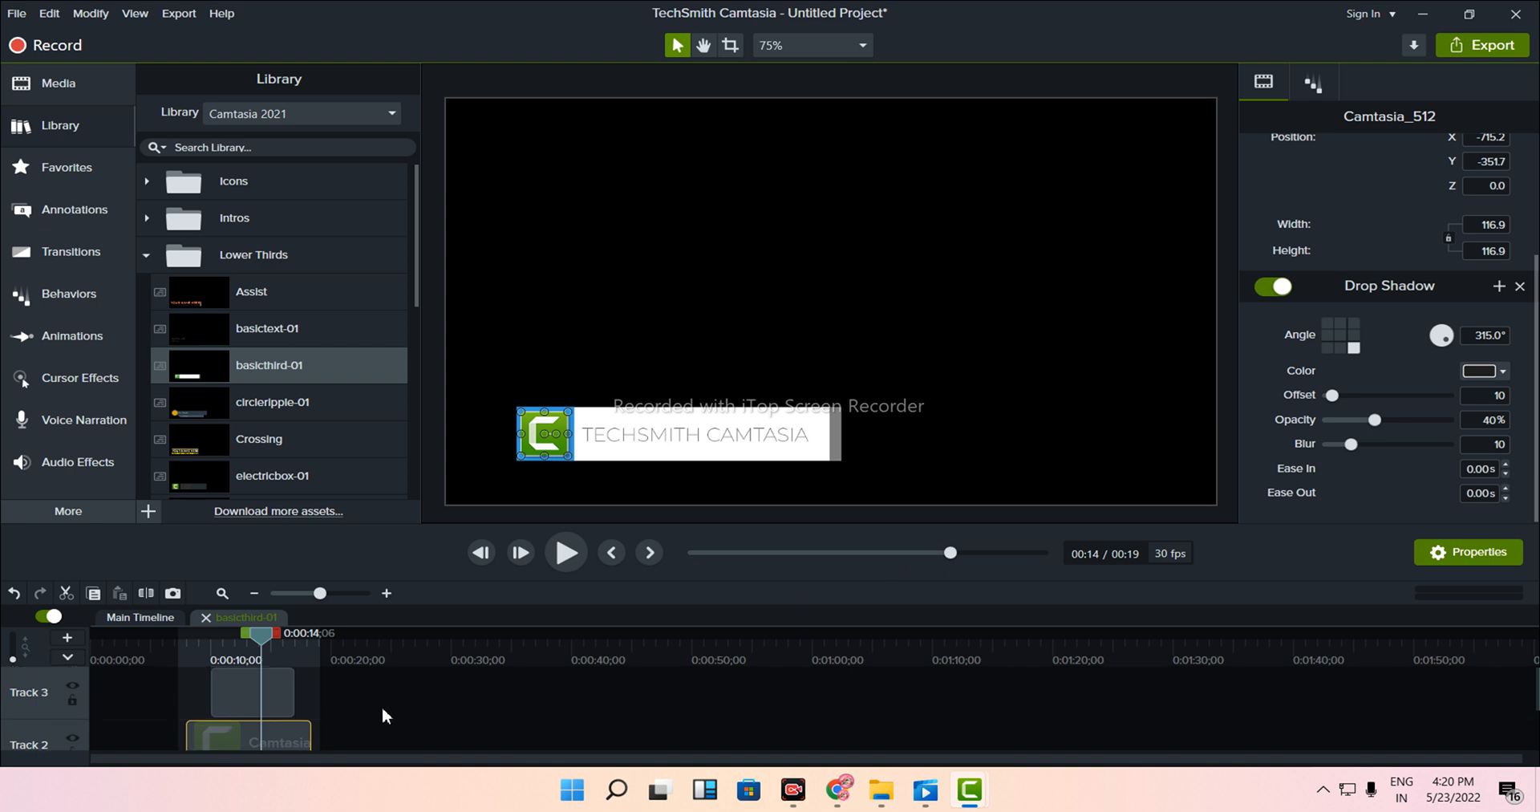
scroll(382, 706, down, 1)
drag(287, 730, 214, 719)
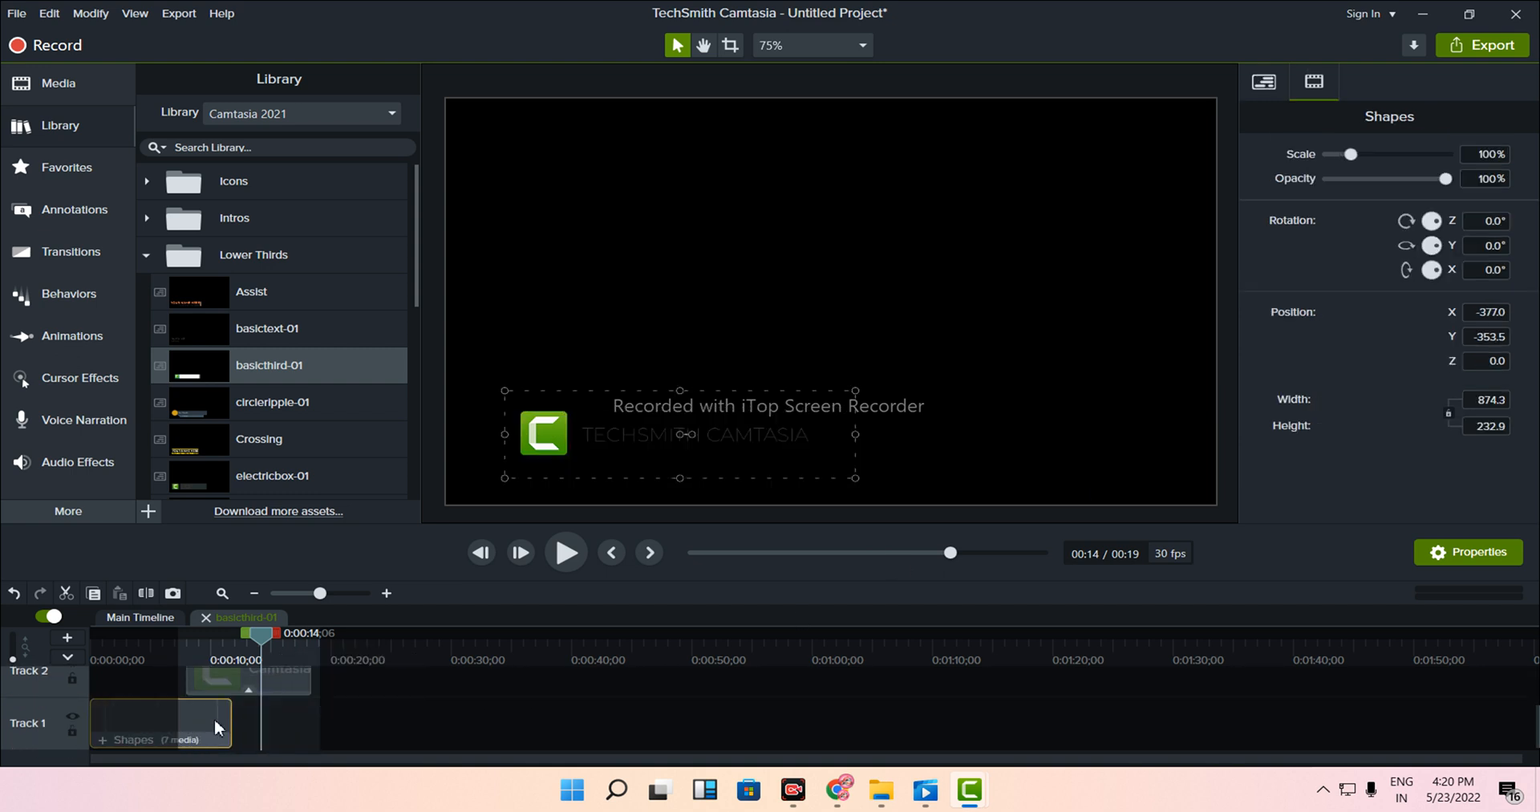
click(366, 715)
- Examine the logo's transform and Drop Shadow properties, and select the title callout on Track 3
click(539, 439)
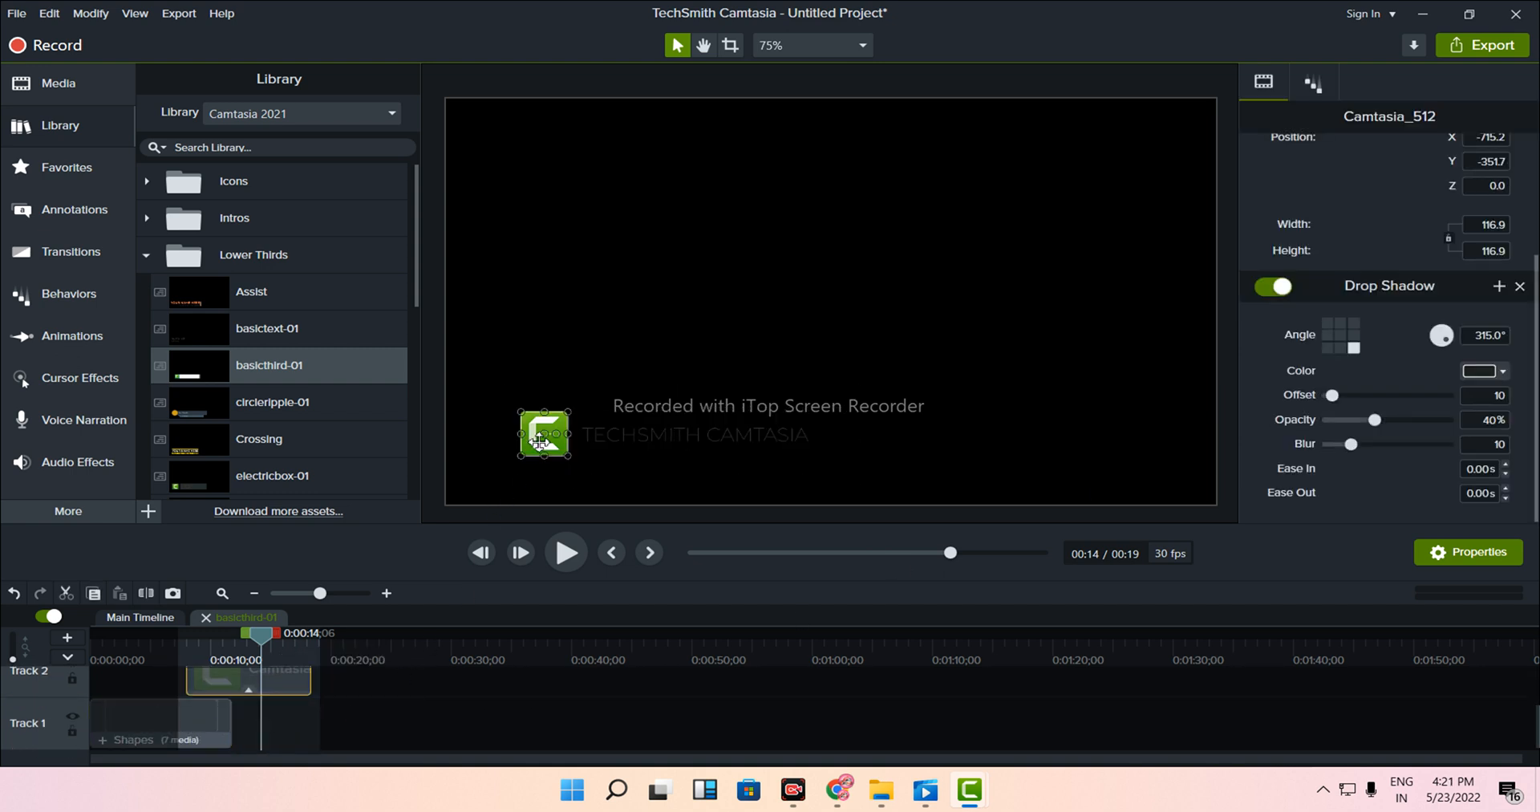
scroll(1402, 424, up, 3)
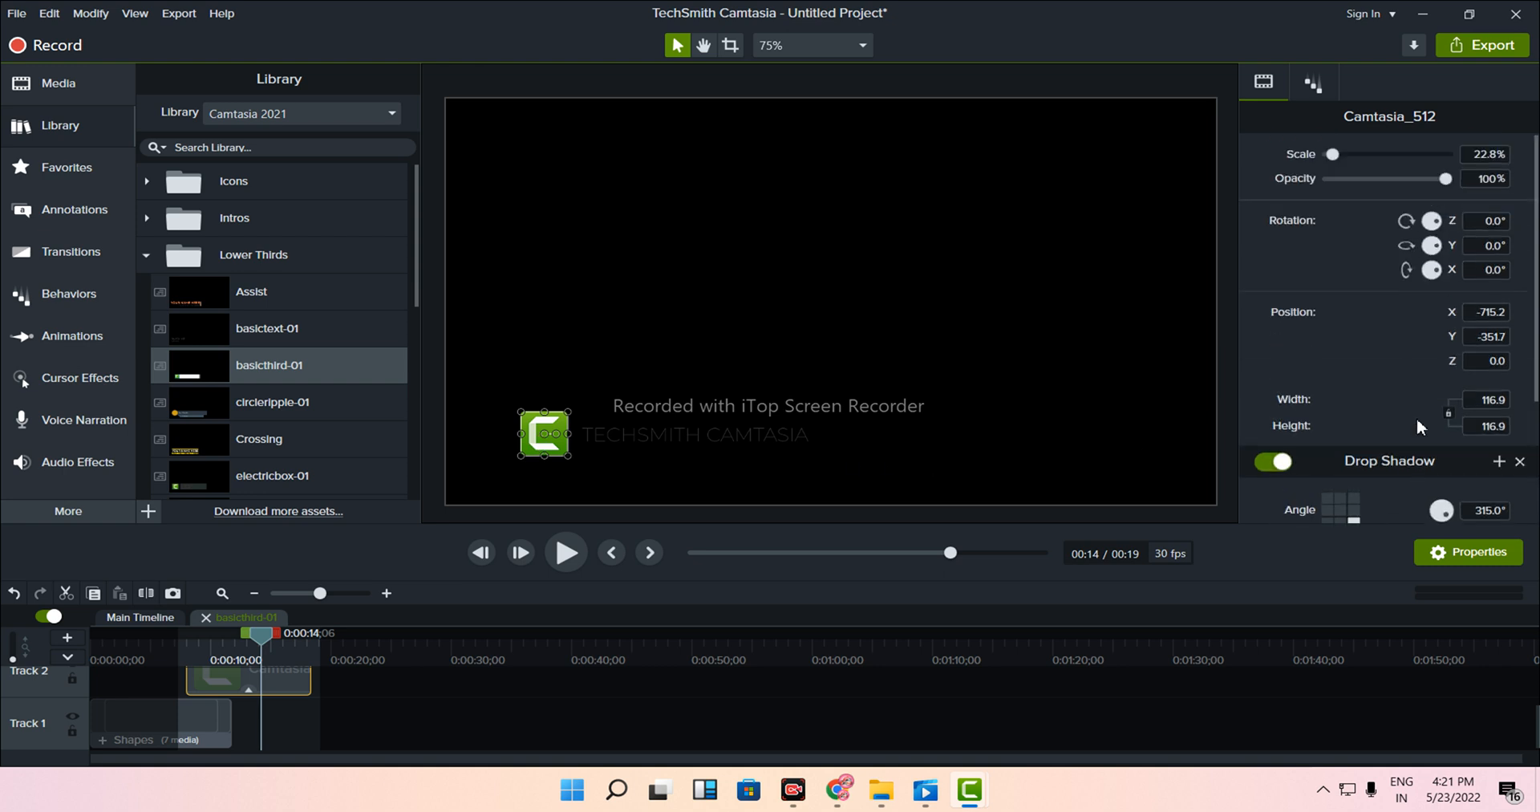
scroll(1418, 416, down, 3)
scroll(347, 674, up, 2)
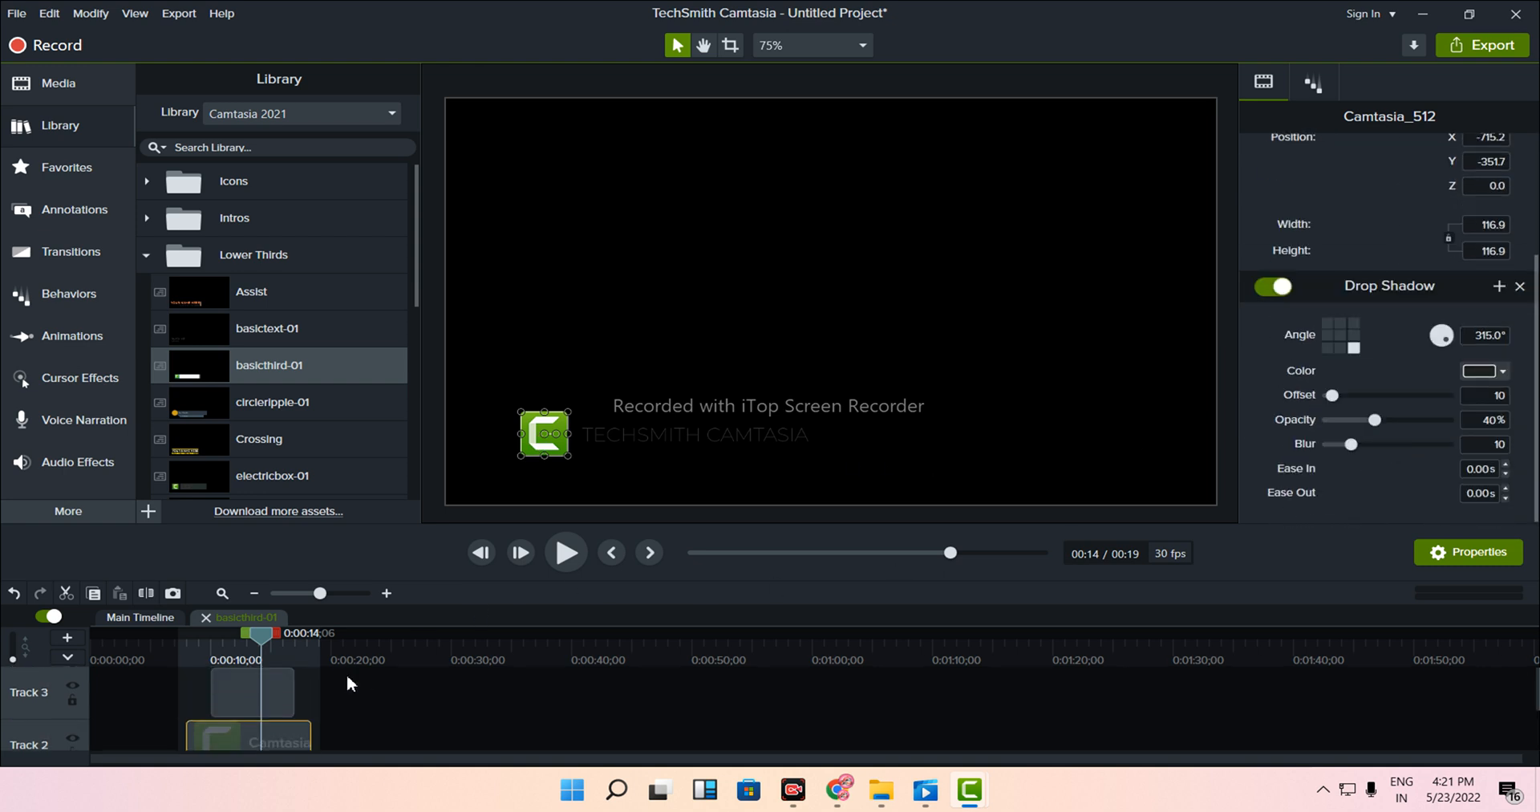
click(279, 684)
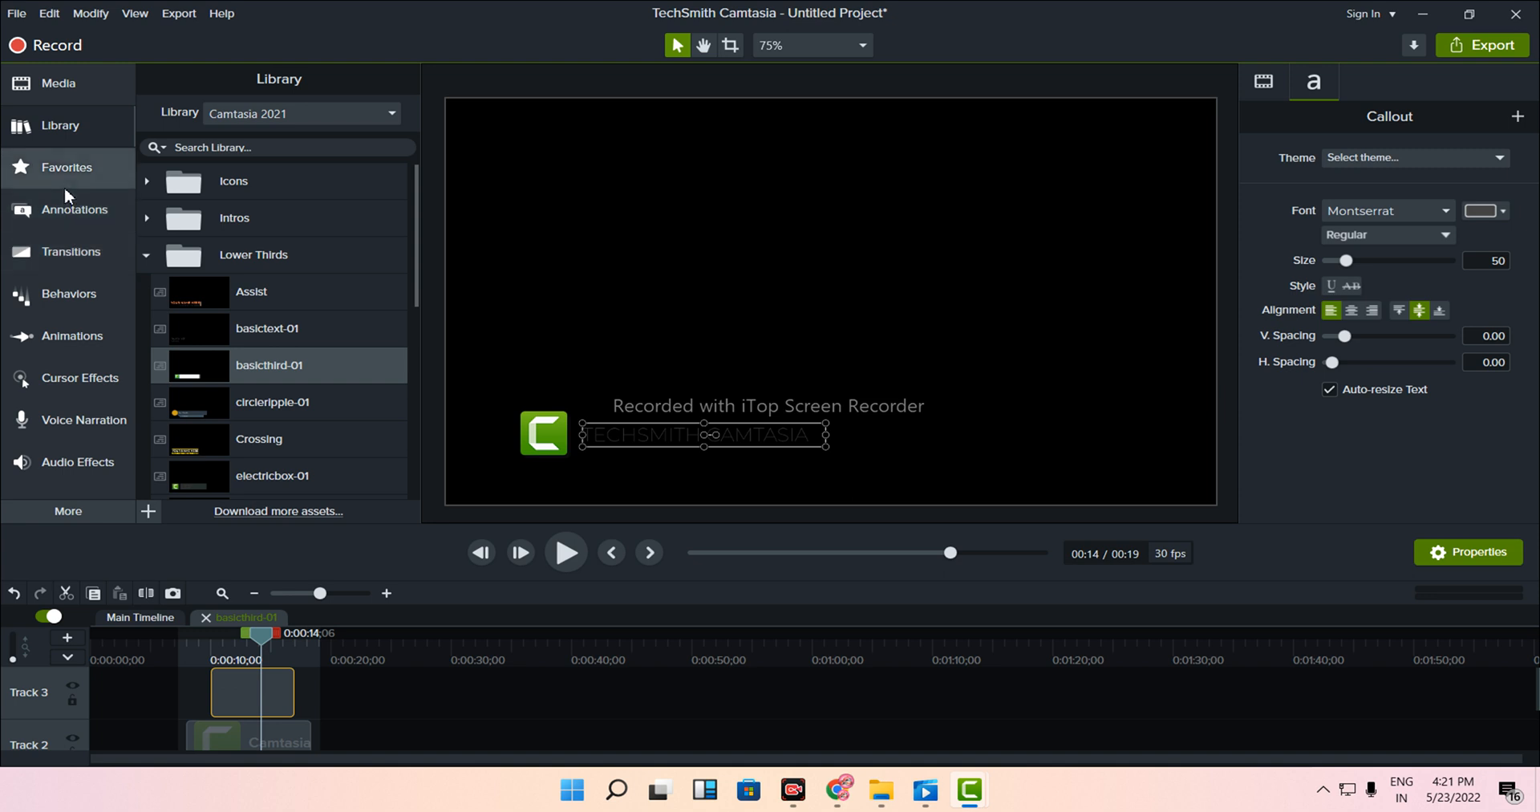
- Check the library's search scope options and collapse the Lower Thirds folder to view the folder list
click(159, 148)
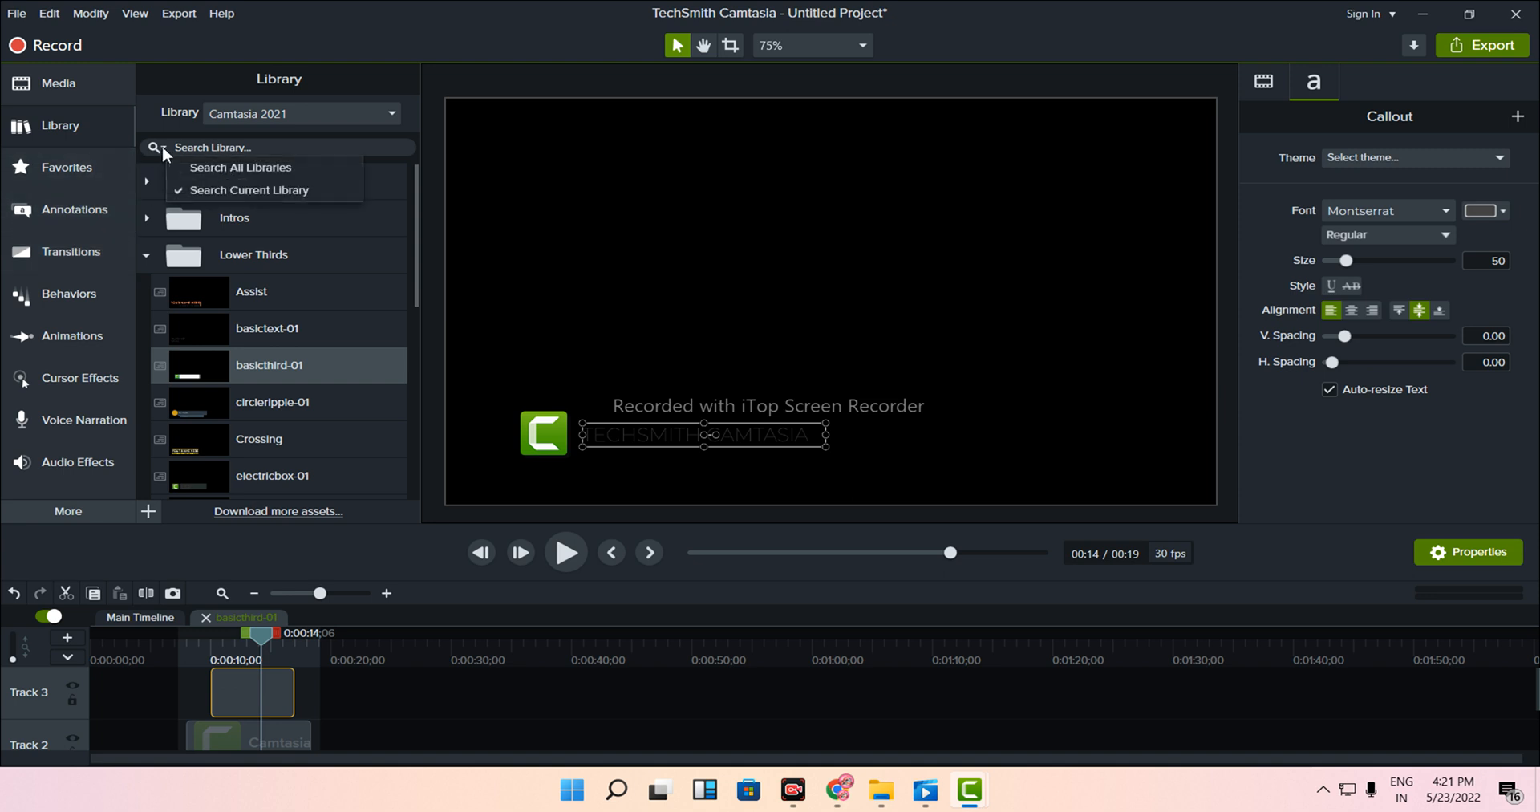
click(164, 151)
click(148, 249)
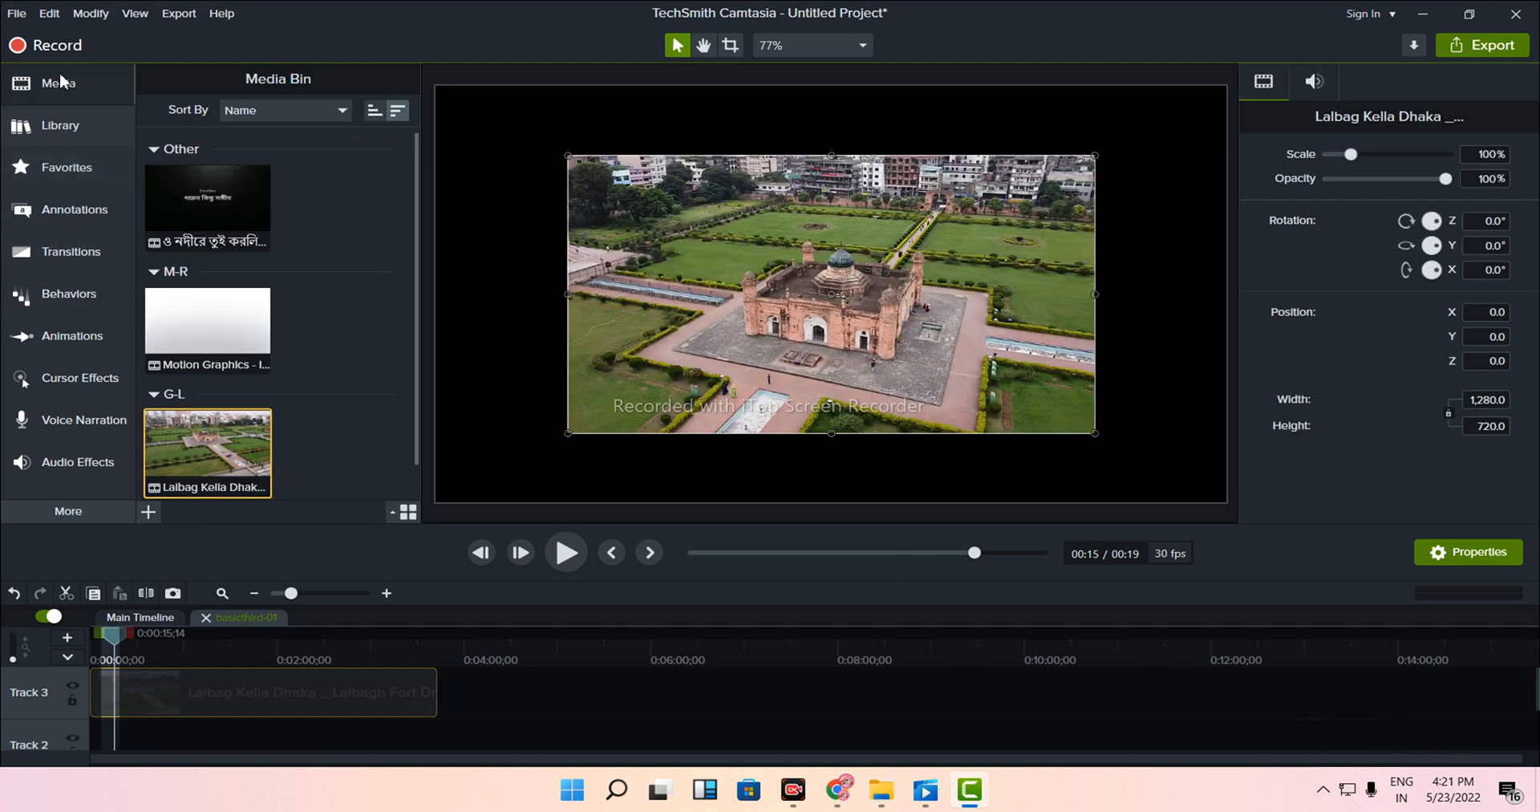
click(40, 121)
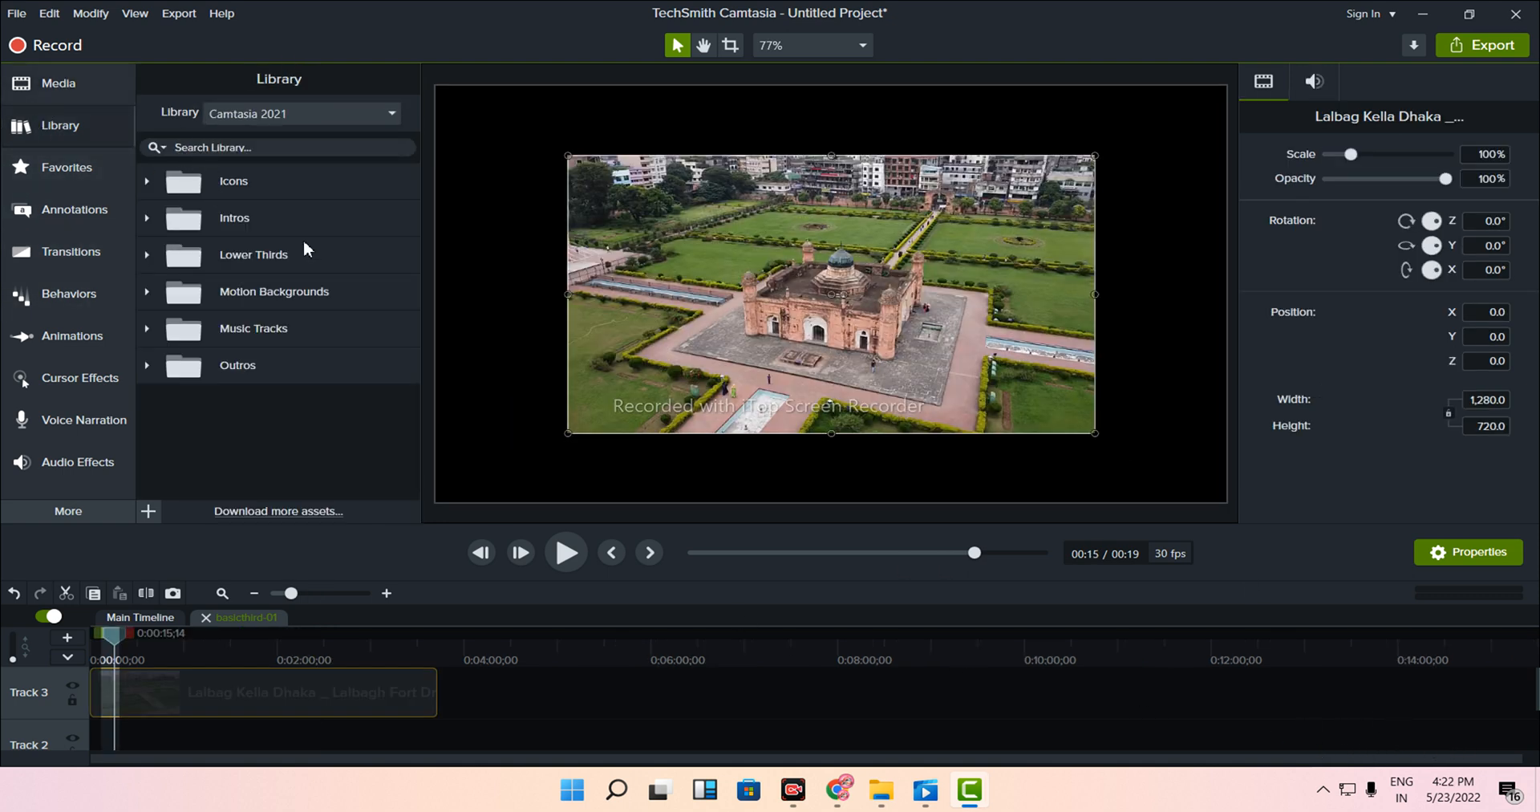
- Apply the Emphasize audio effect from the favorites to the Lalbag Kella Dhaka clip on Track 3
click(88, 172)
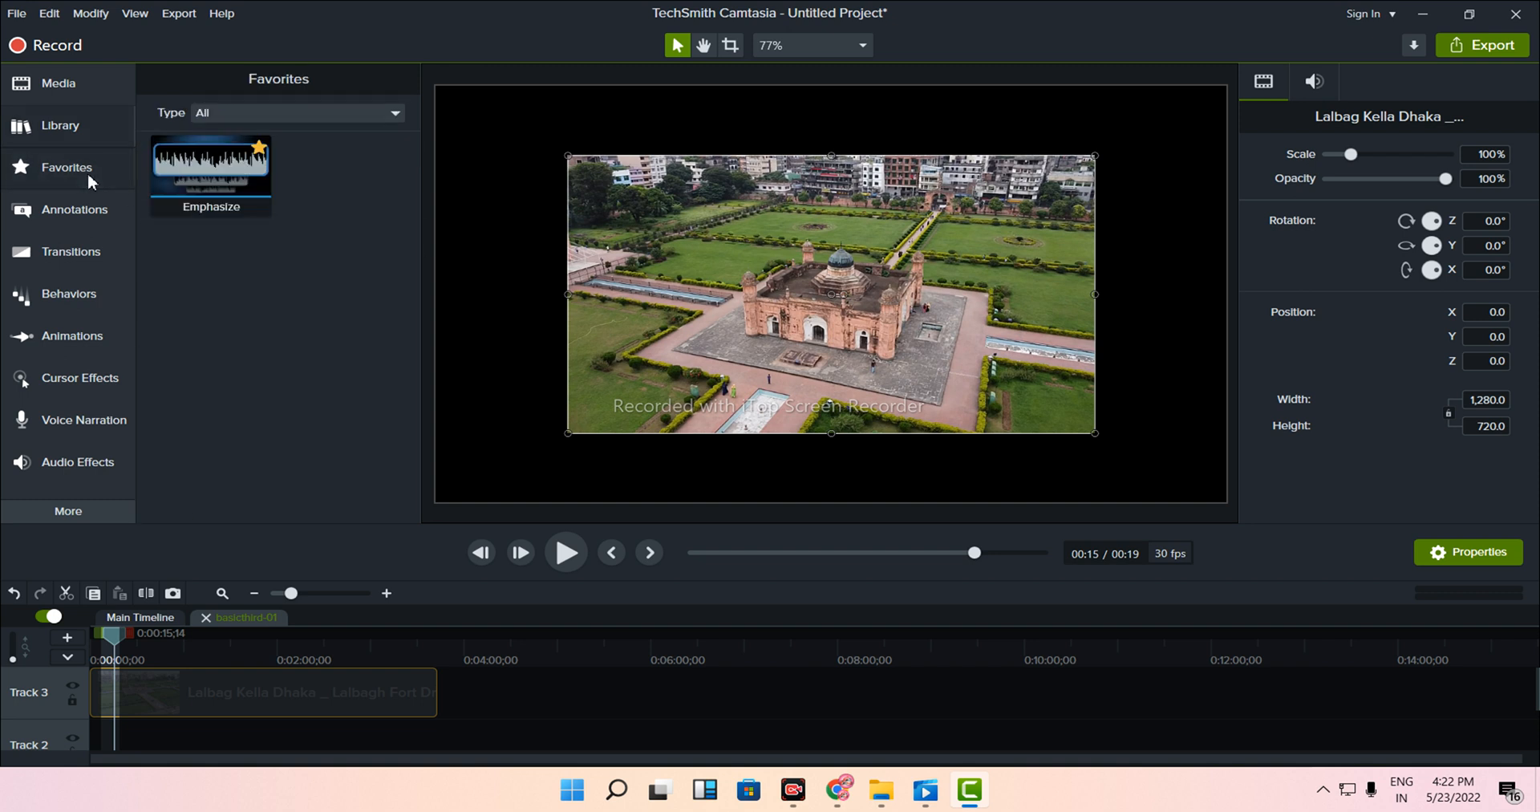
click(195, 175)
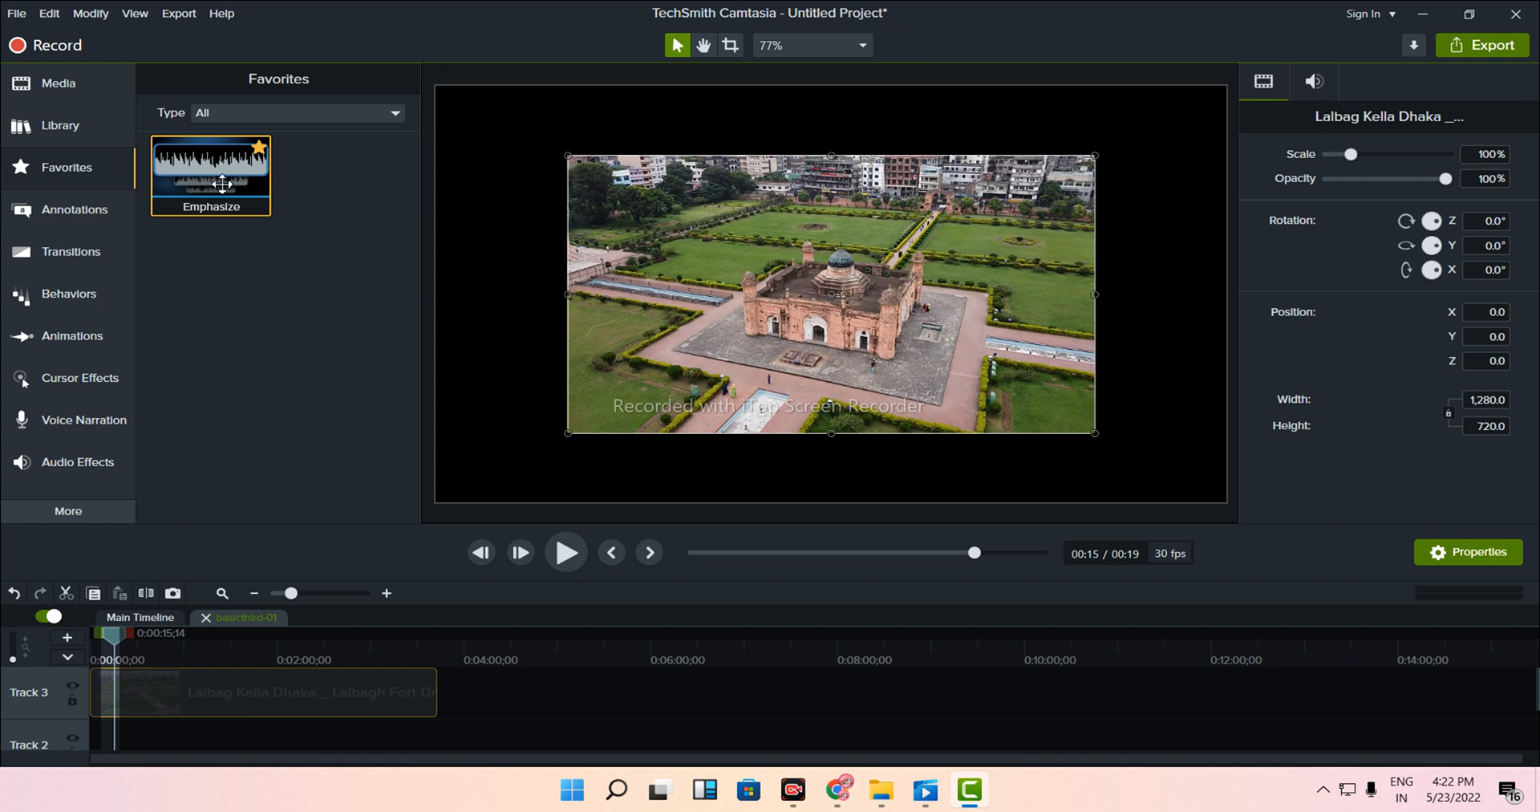
drag(196, 175, 178, 687)
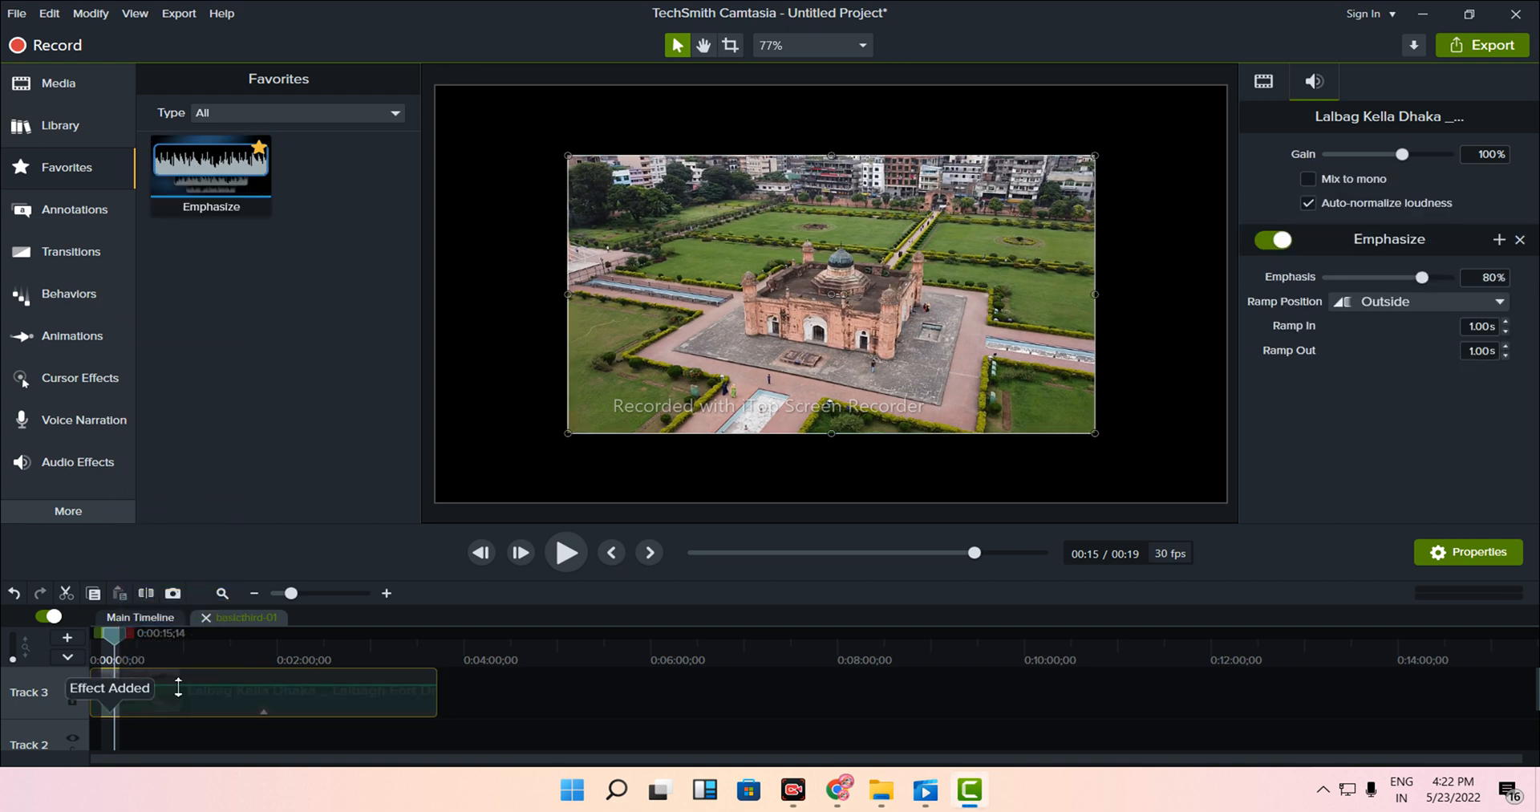
- Try a gain of 81% and an emphasis of 65% on the Lalbag Kella Dhaka clip and play it back
click(1420, 154)
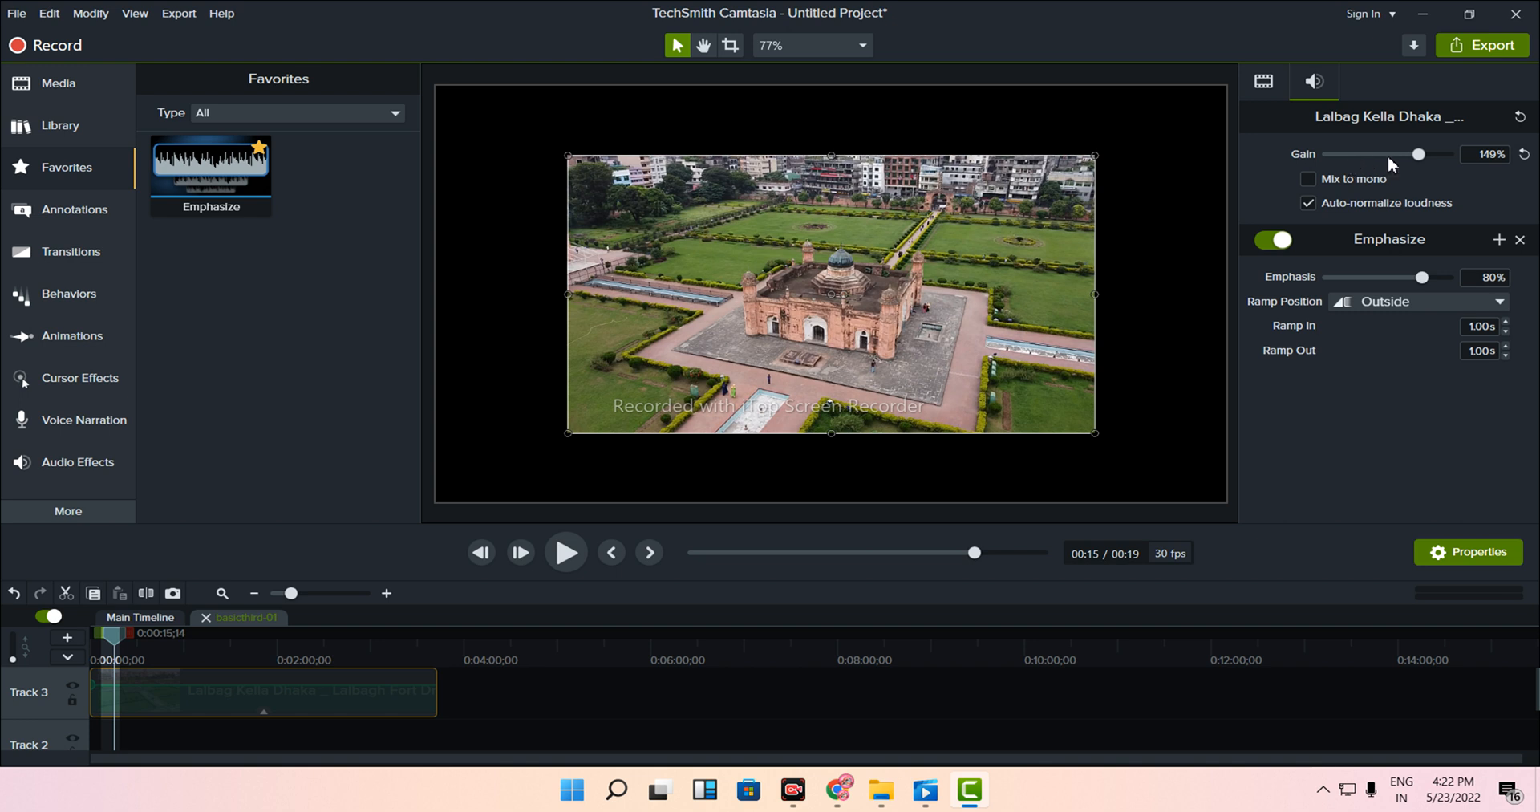
click(1396, 152)
click(1404, 277)
click(570, 550)
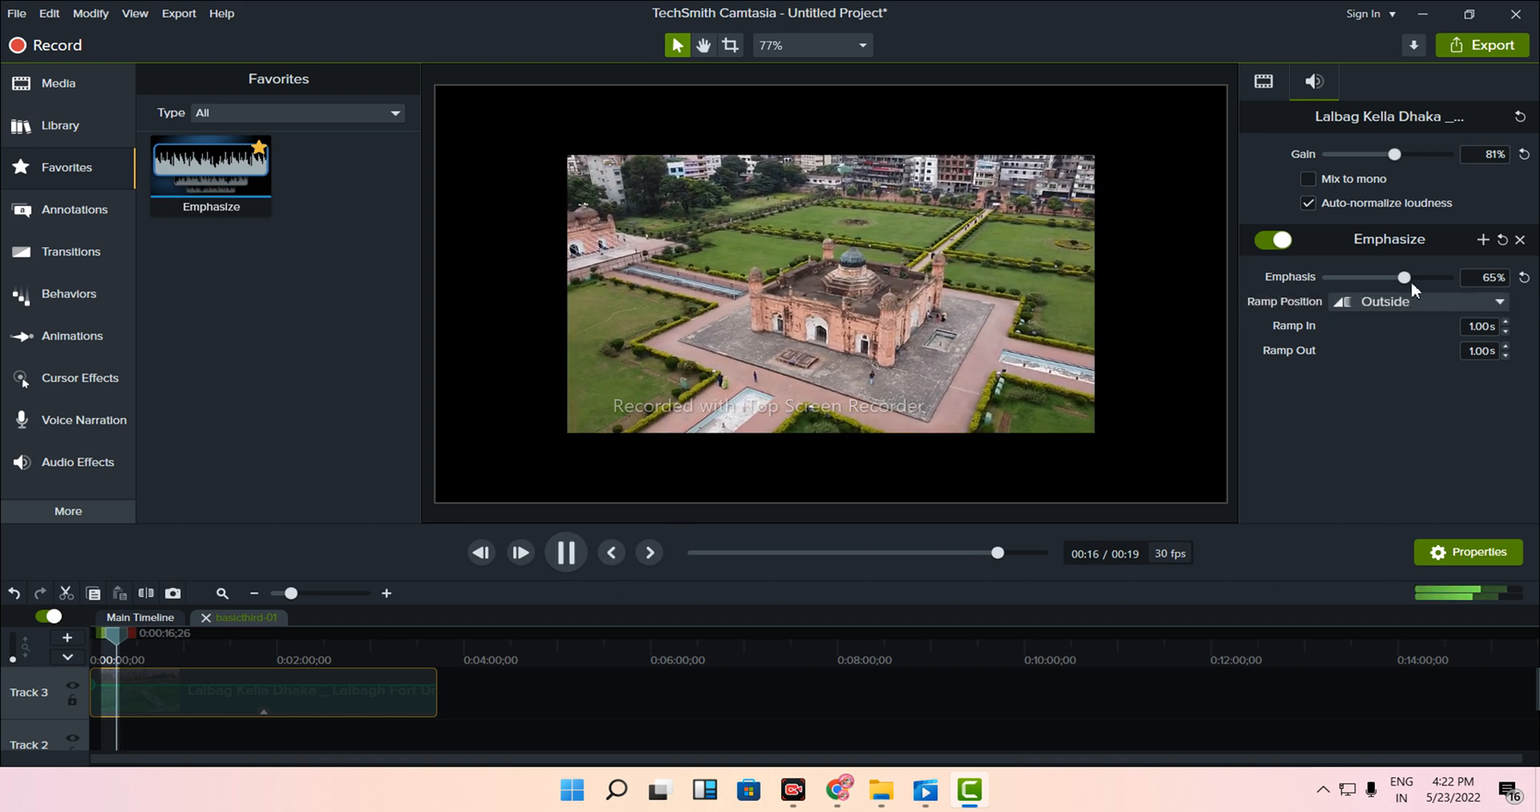
- Set the Emphasize effect's emphasis to 76% and the clip's gain to 26% while playing back the audio
drag(1412, 281, 1419, 279)
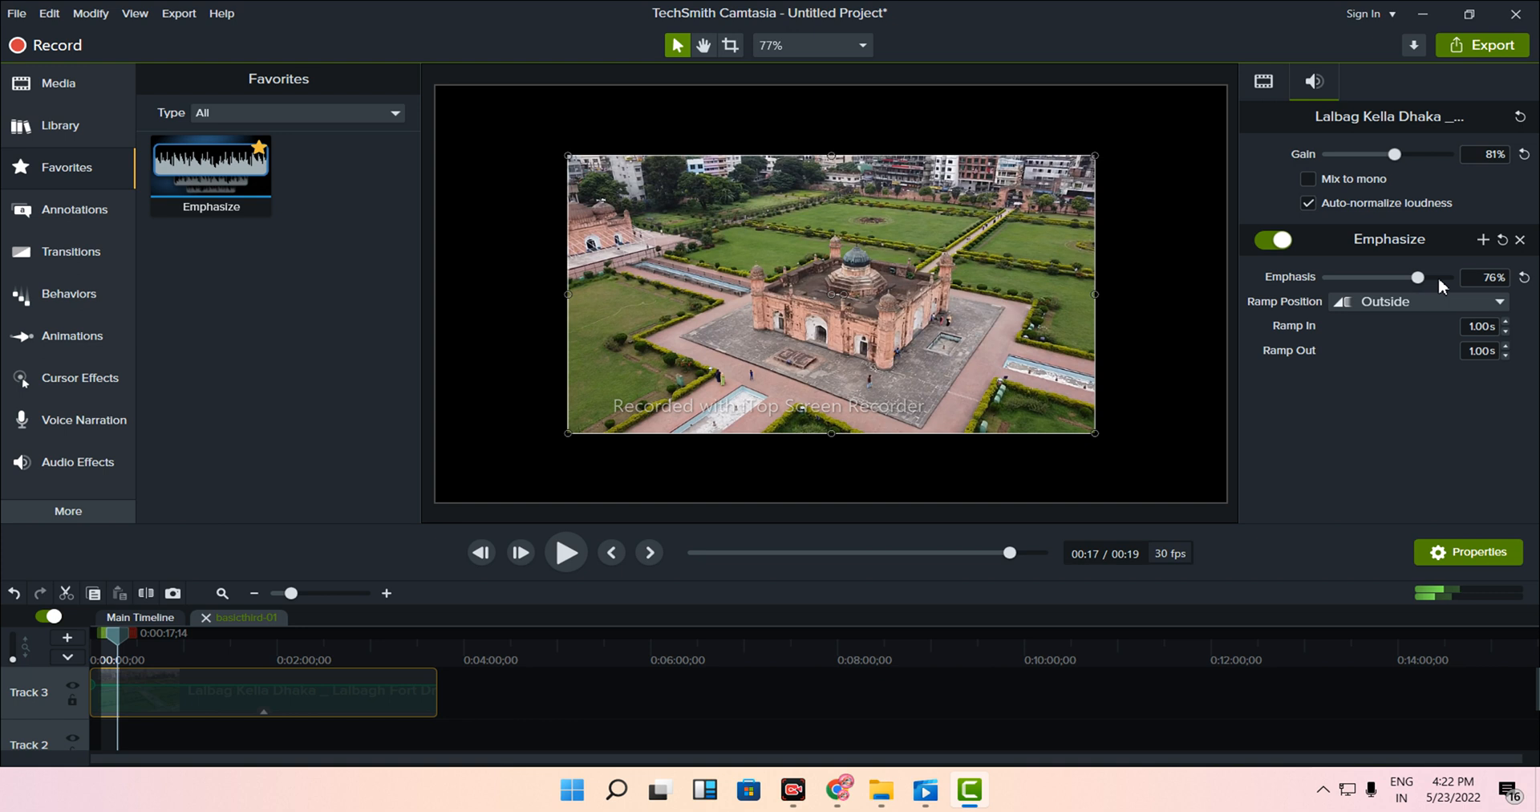
click(568, 554)
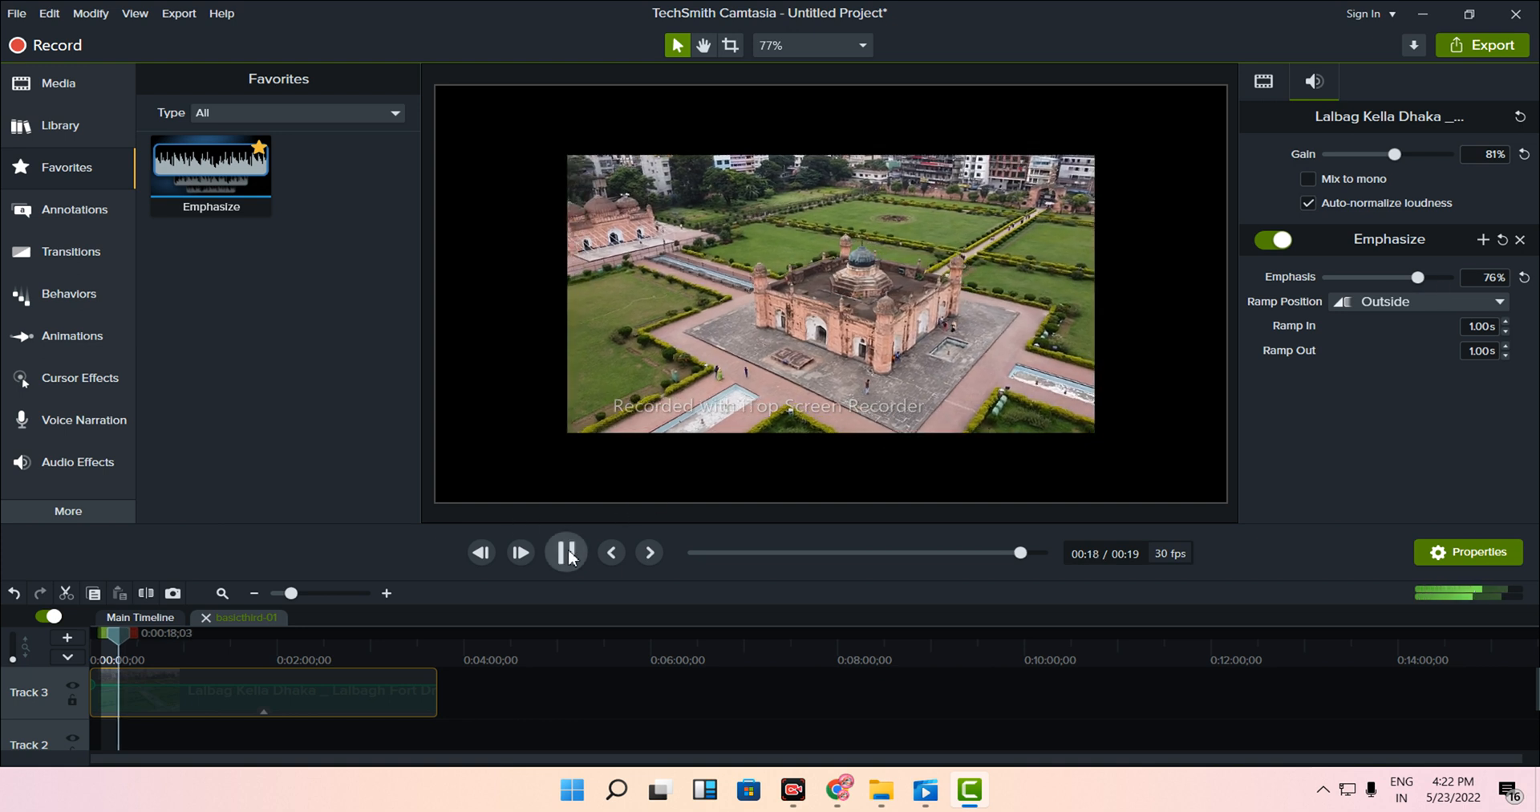
click(569, 553)
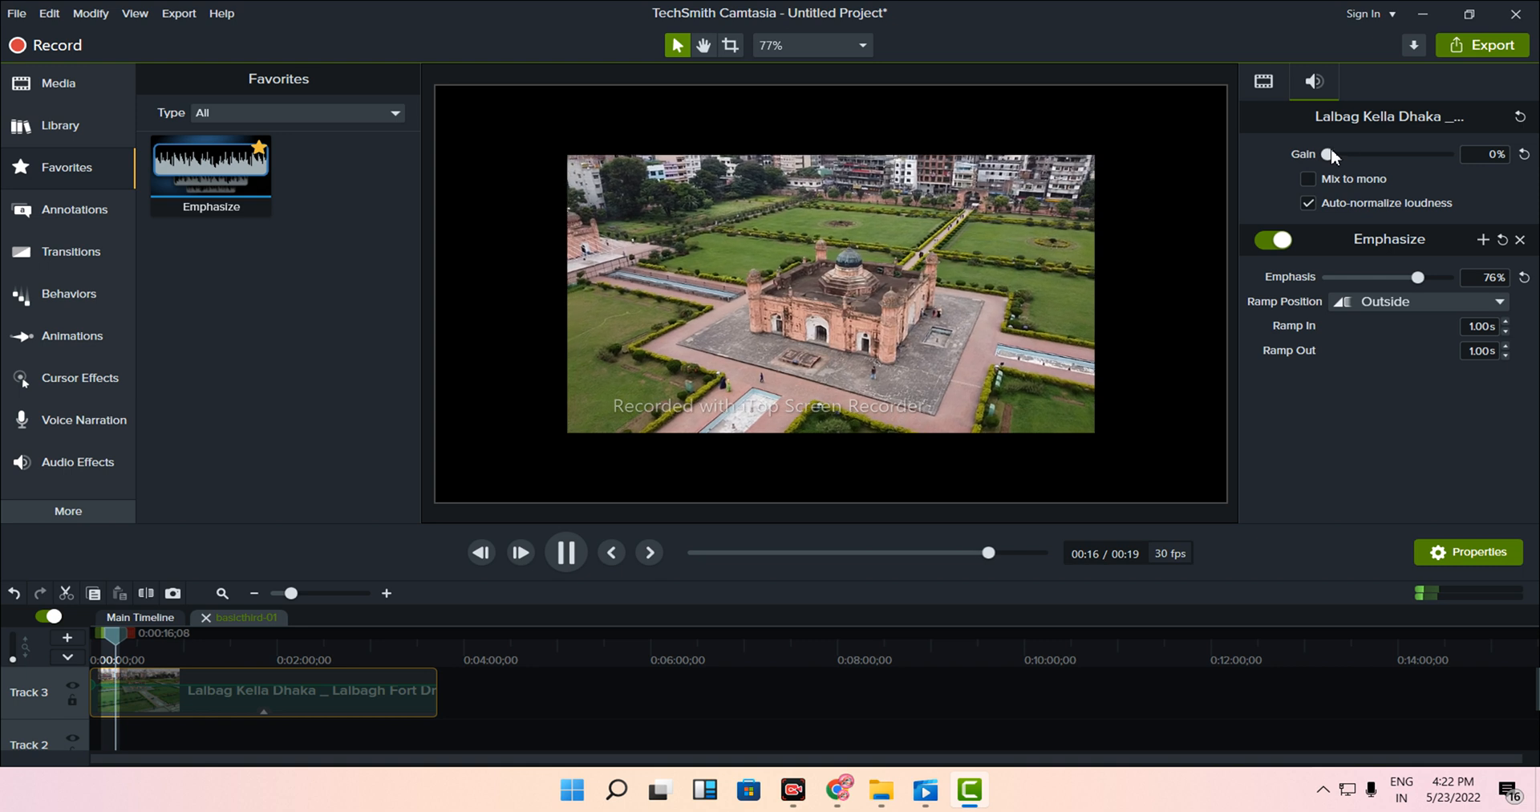
drag(1331, 151, 1367, 154)
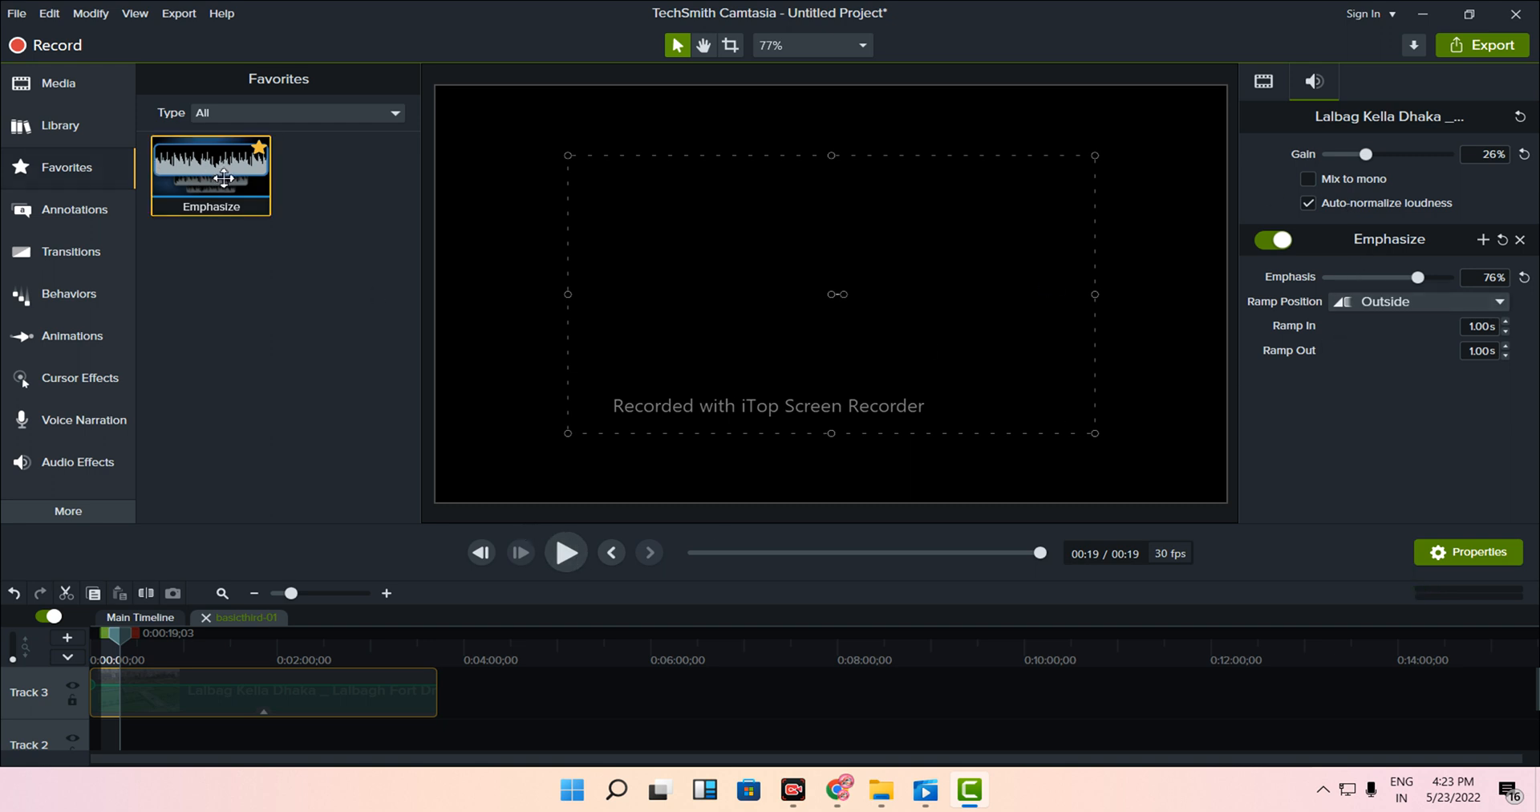
- Undo the gain and emphasis changes, the Emphasize effect and the placement of the Lalbag Kella Dhaka clip on Track 3
key(ctrl+z)
key(ctrl+z)
key(ctrl+z)
key(ctrl+z)
key(ctrl+z)
key(ctrl+z)
key(ctrl+z)
key(ctrl+z)
key(ctrl+z)
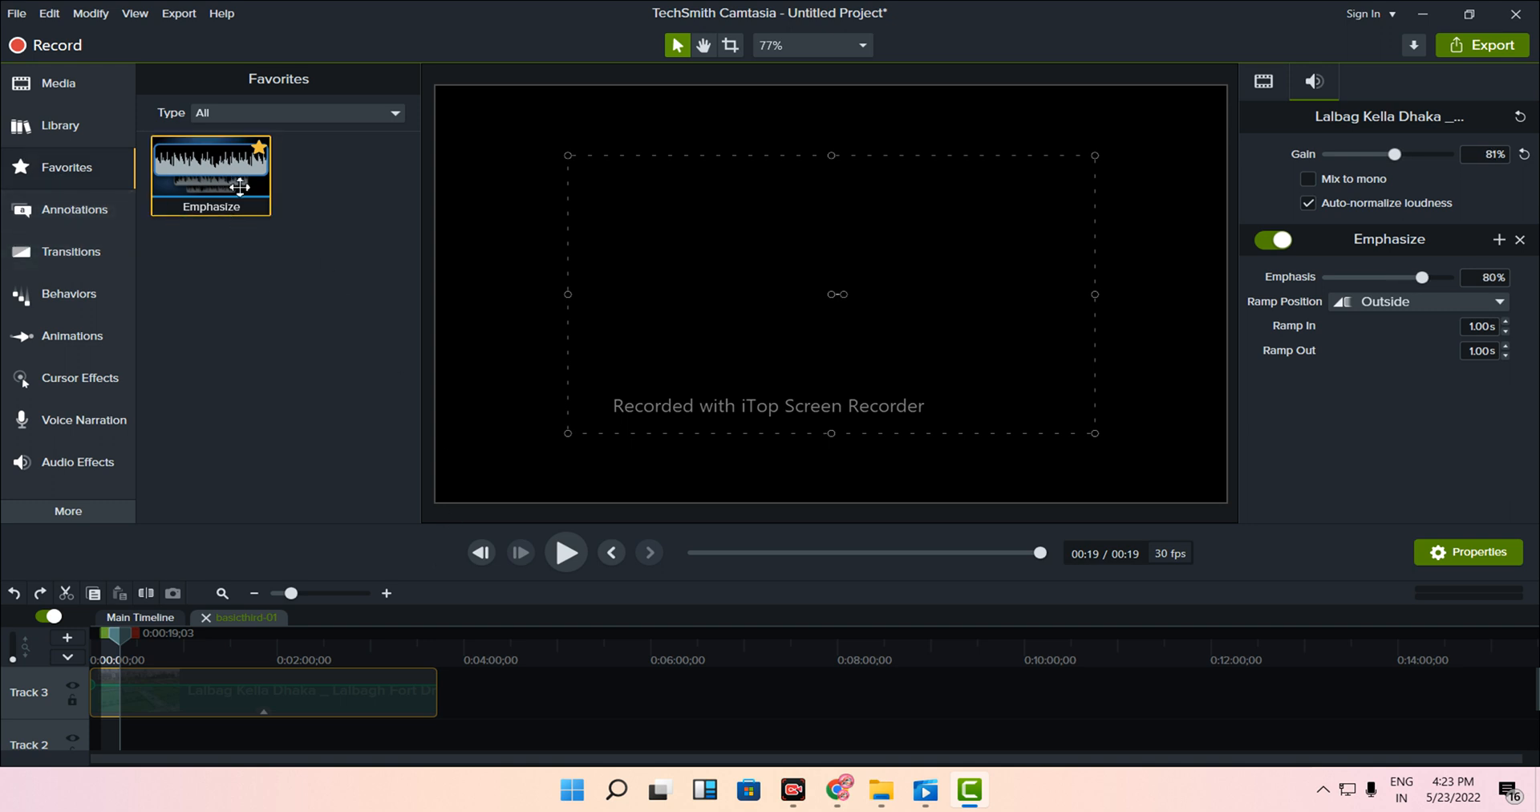
key(ctrl+z)
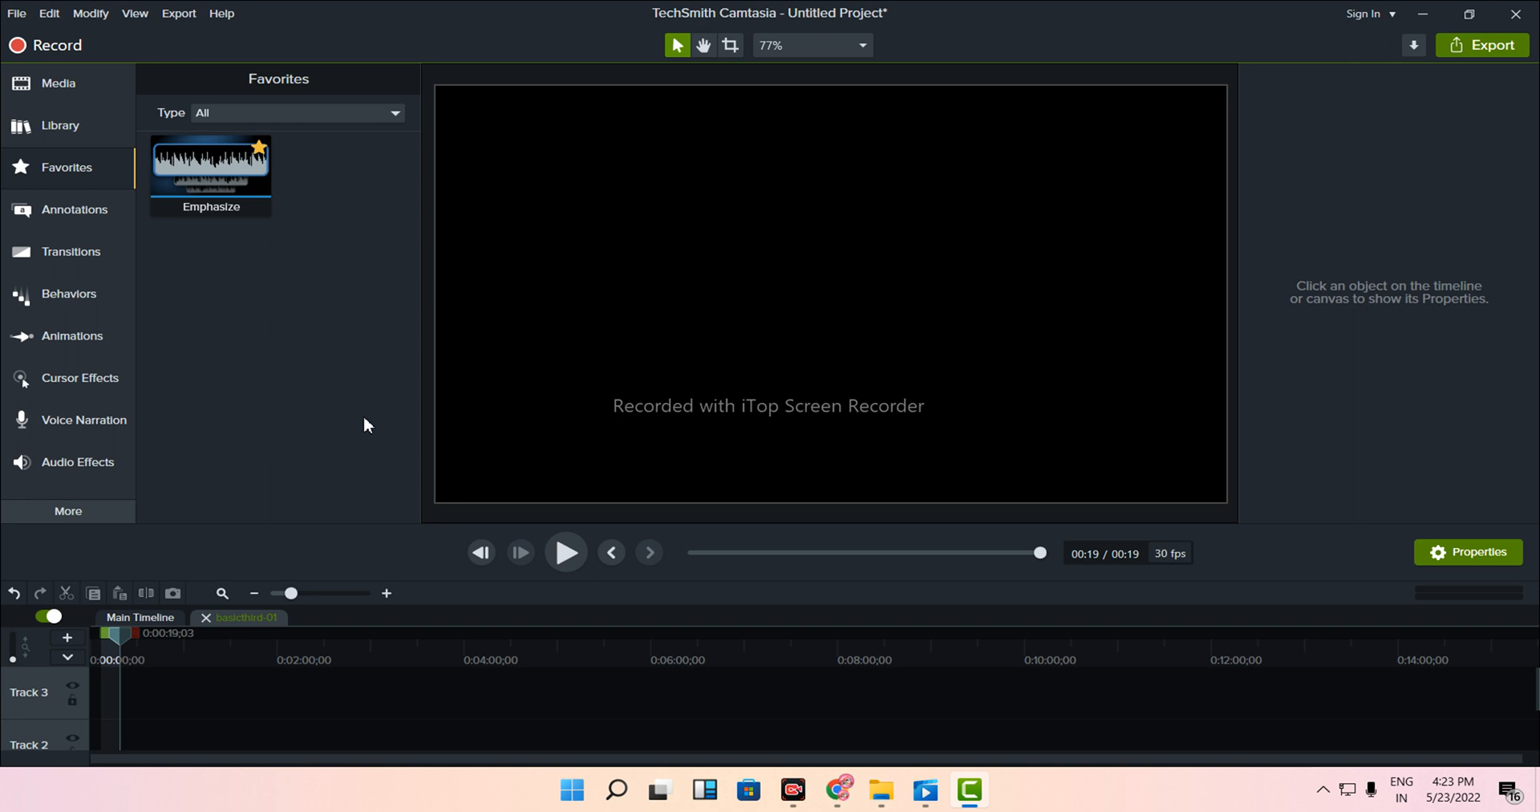
click(43, 216)
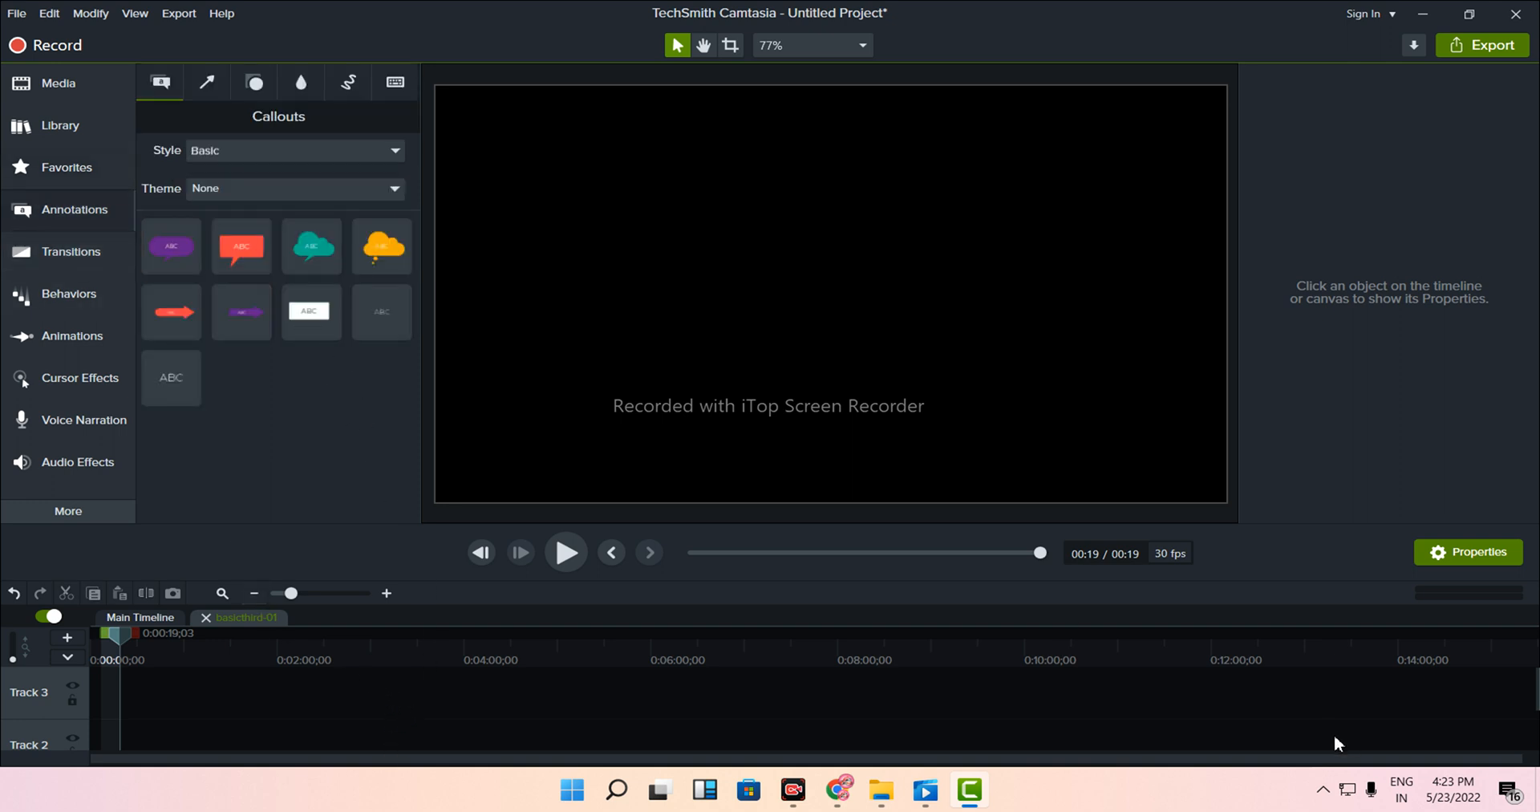
key(ctrl+1)
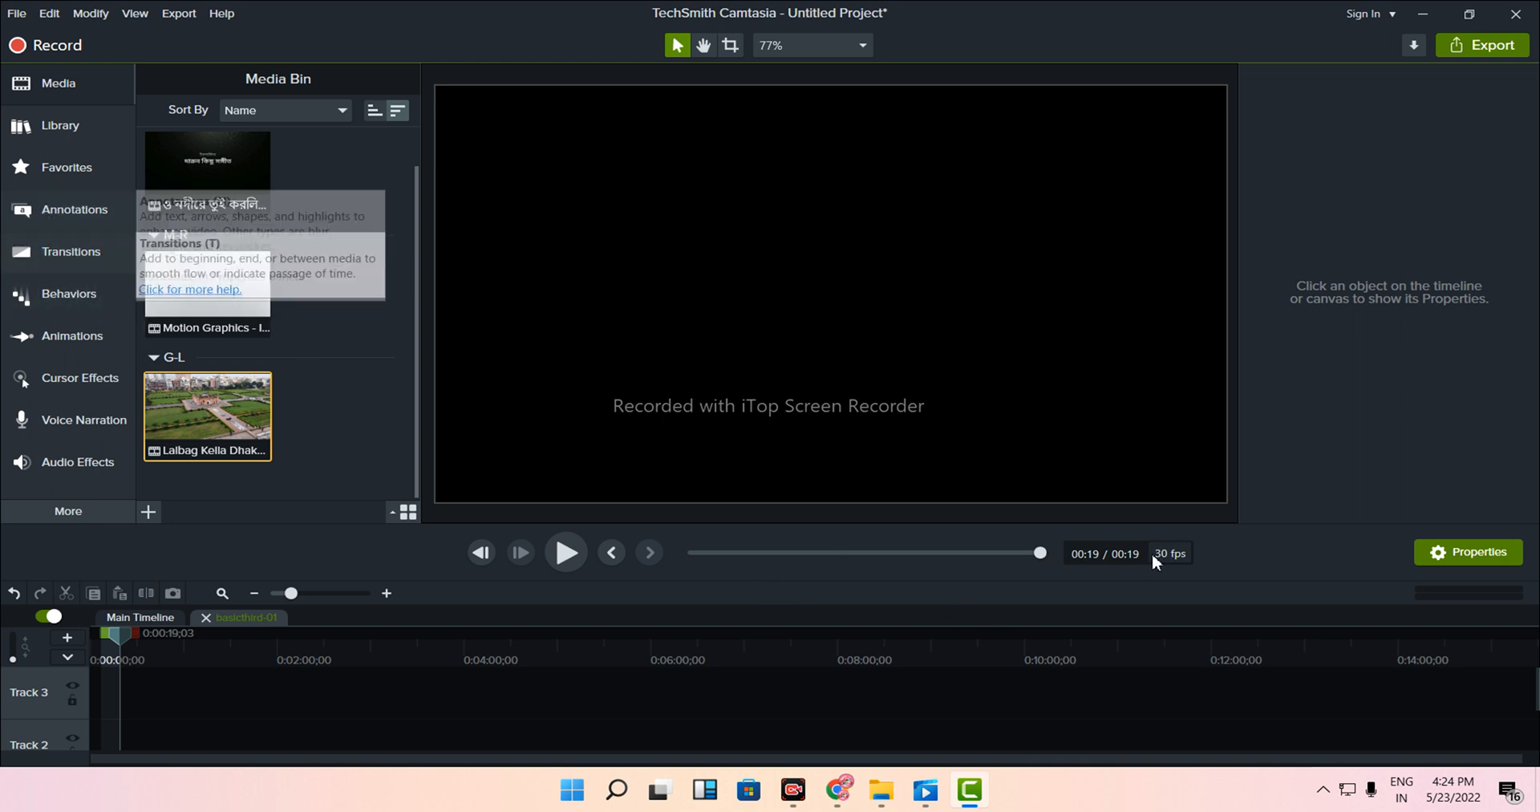
key(n)
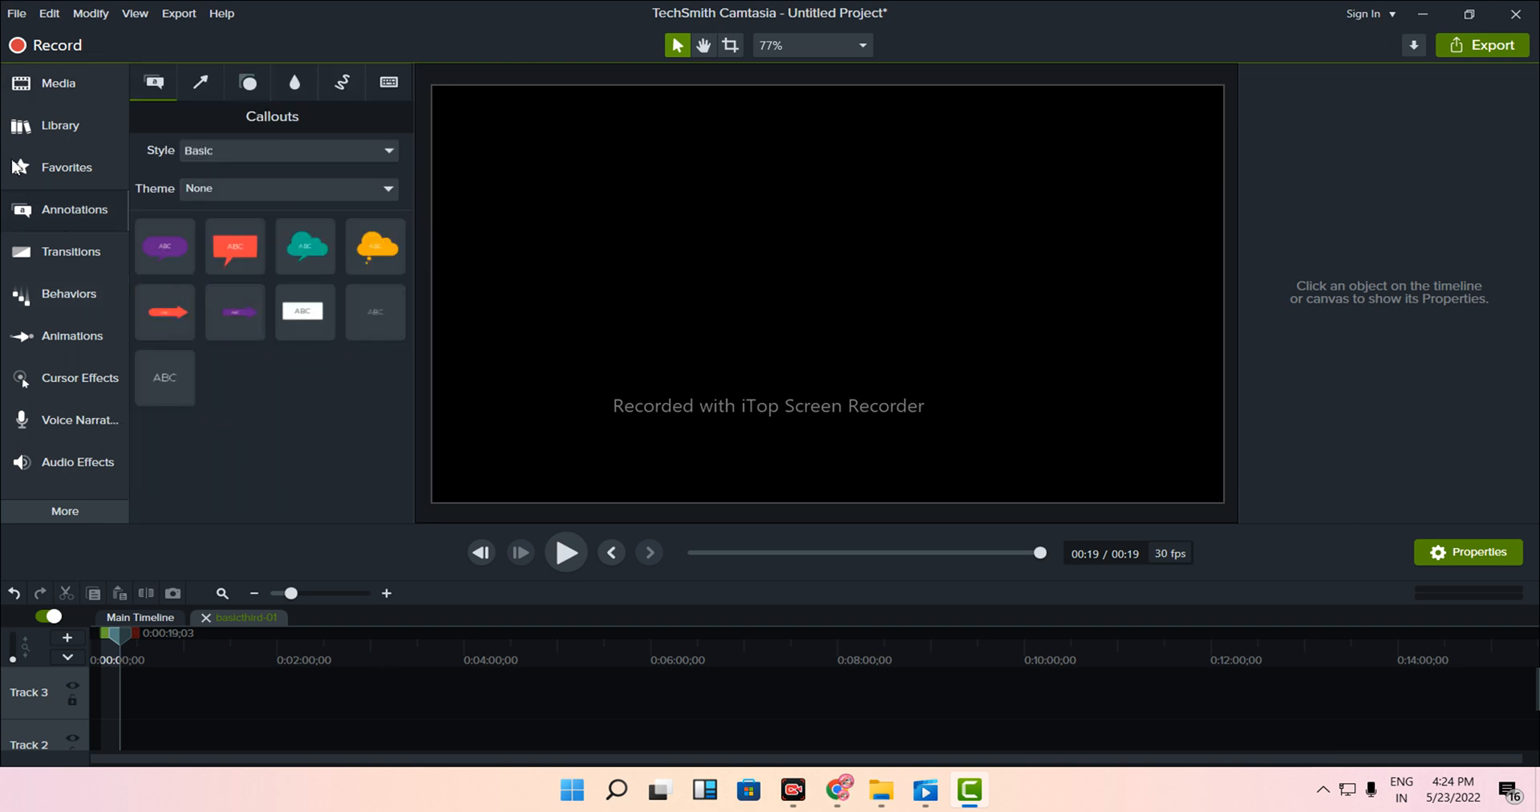
- Browse the Downloads folder for media to import into the media bin and dismiss the file selection
click(24, 92)
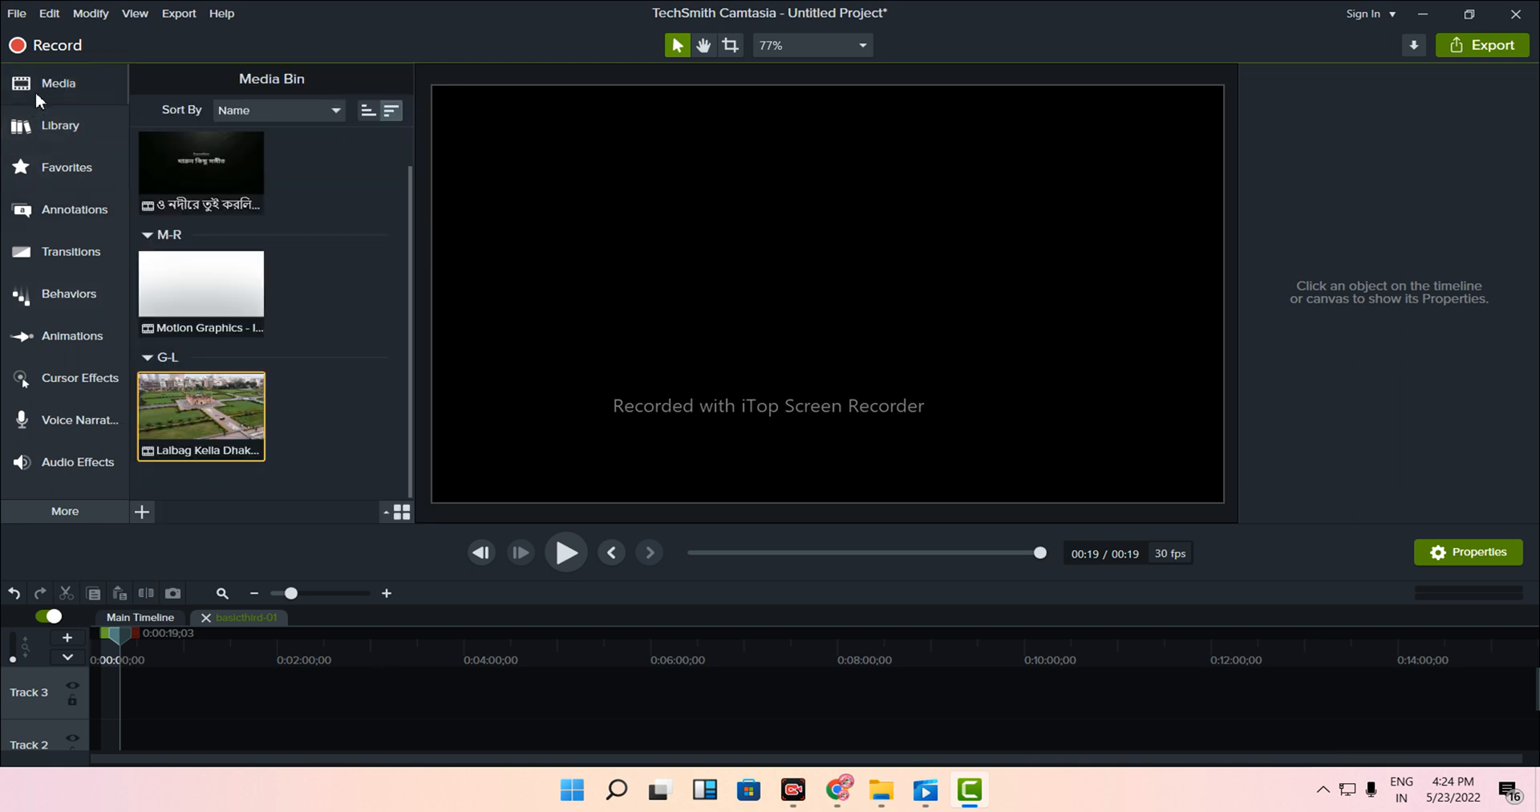
right_click(316, 383)
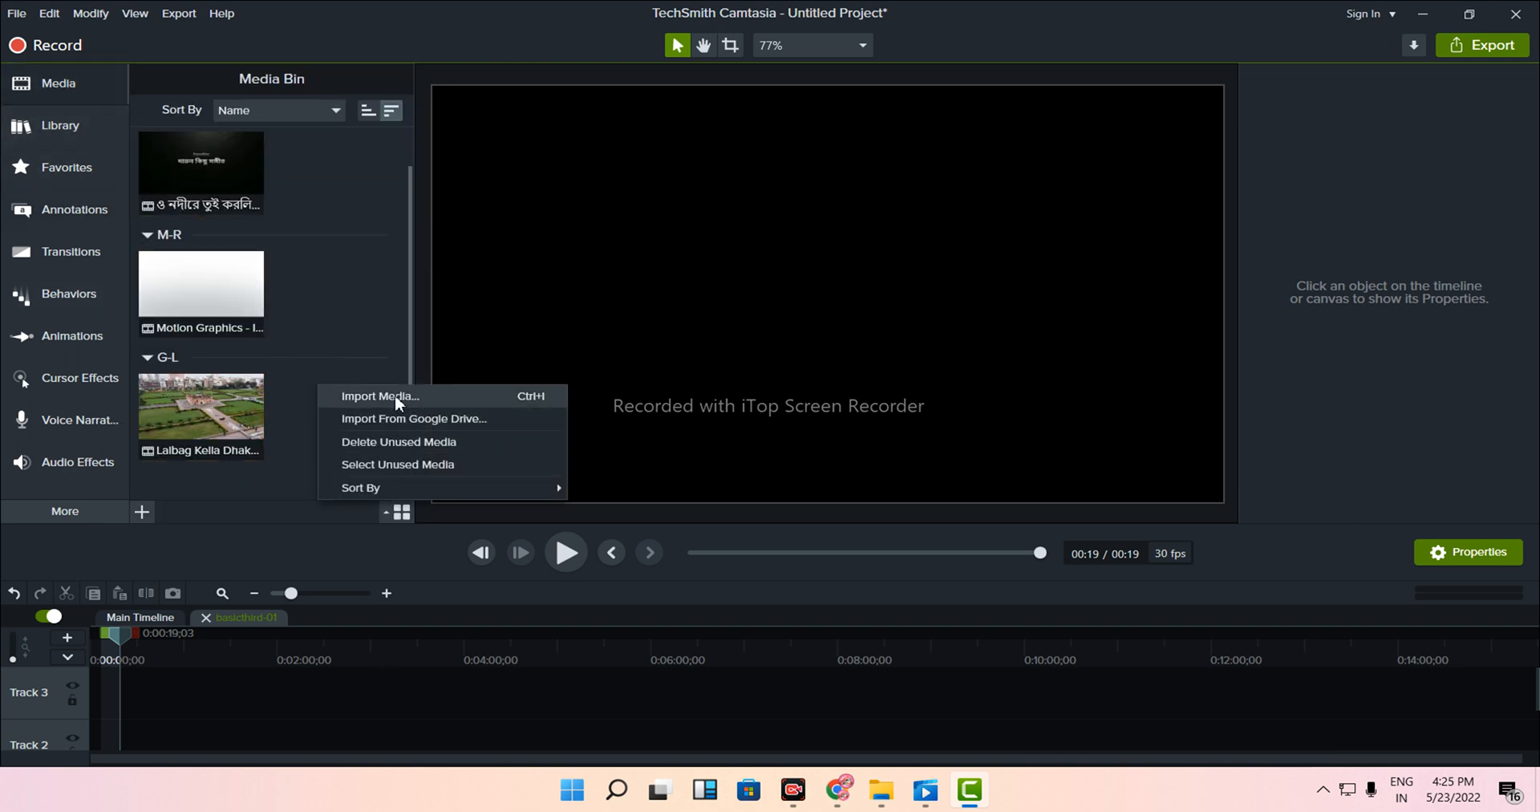
click(395, 399)
scroll(531, 397, down, 15)
scroll(545, 417, up, 3)
scroll(562, 434, down, 6)
scroll(586, 461, up, 2)
scroll(642, 481, down, 12)
scroll(689, 510, down, 10)
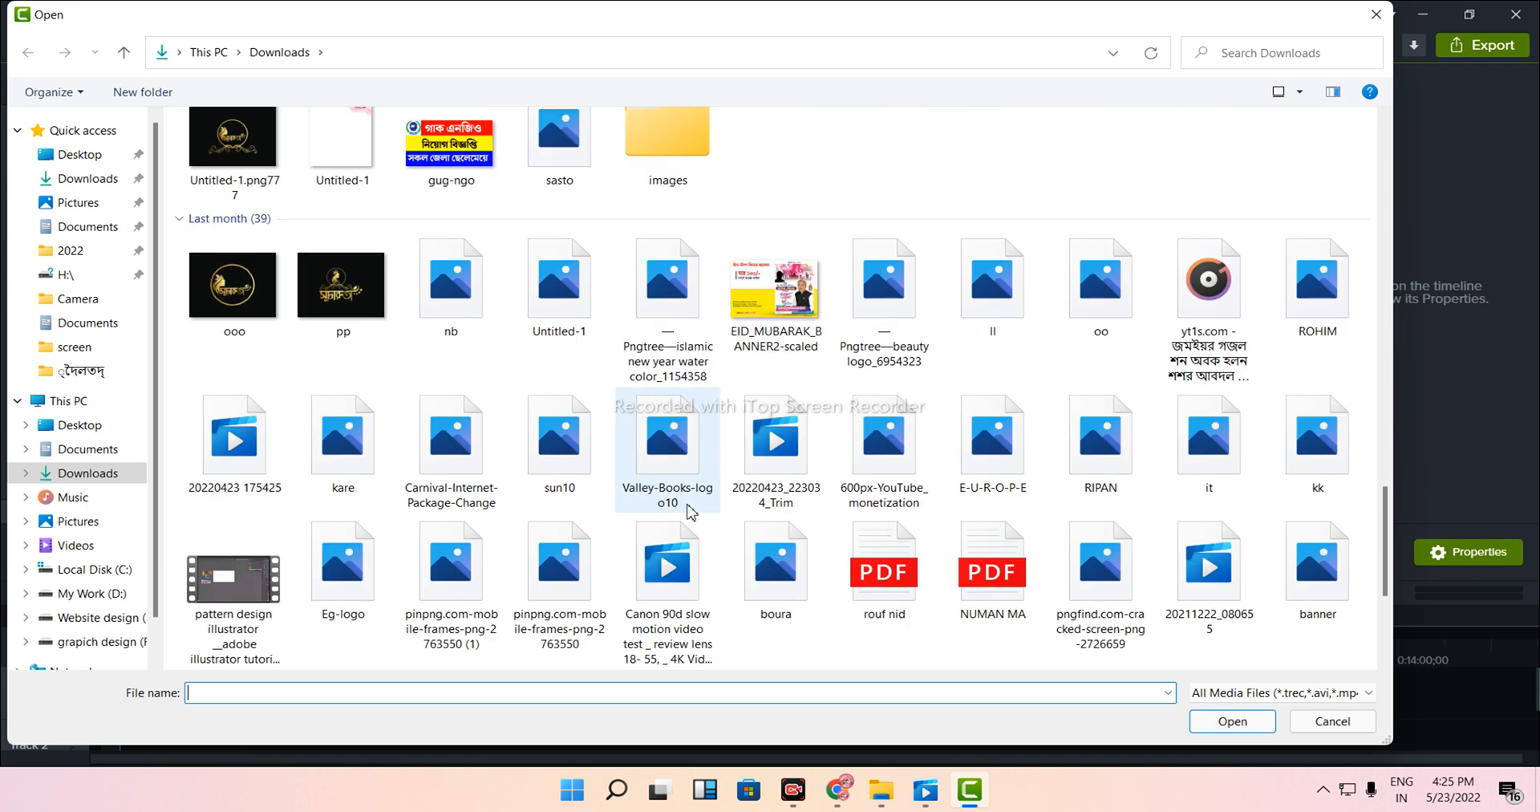
scroll(630, 491, up, 3)
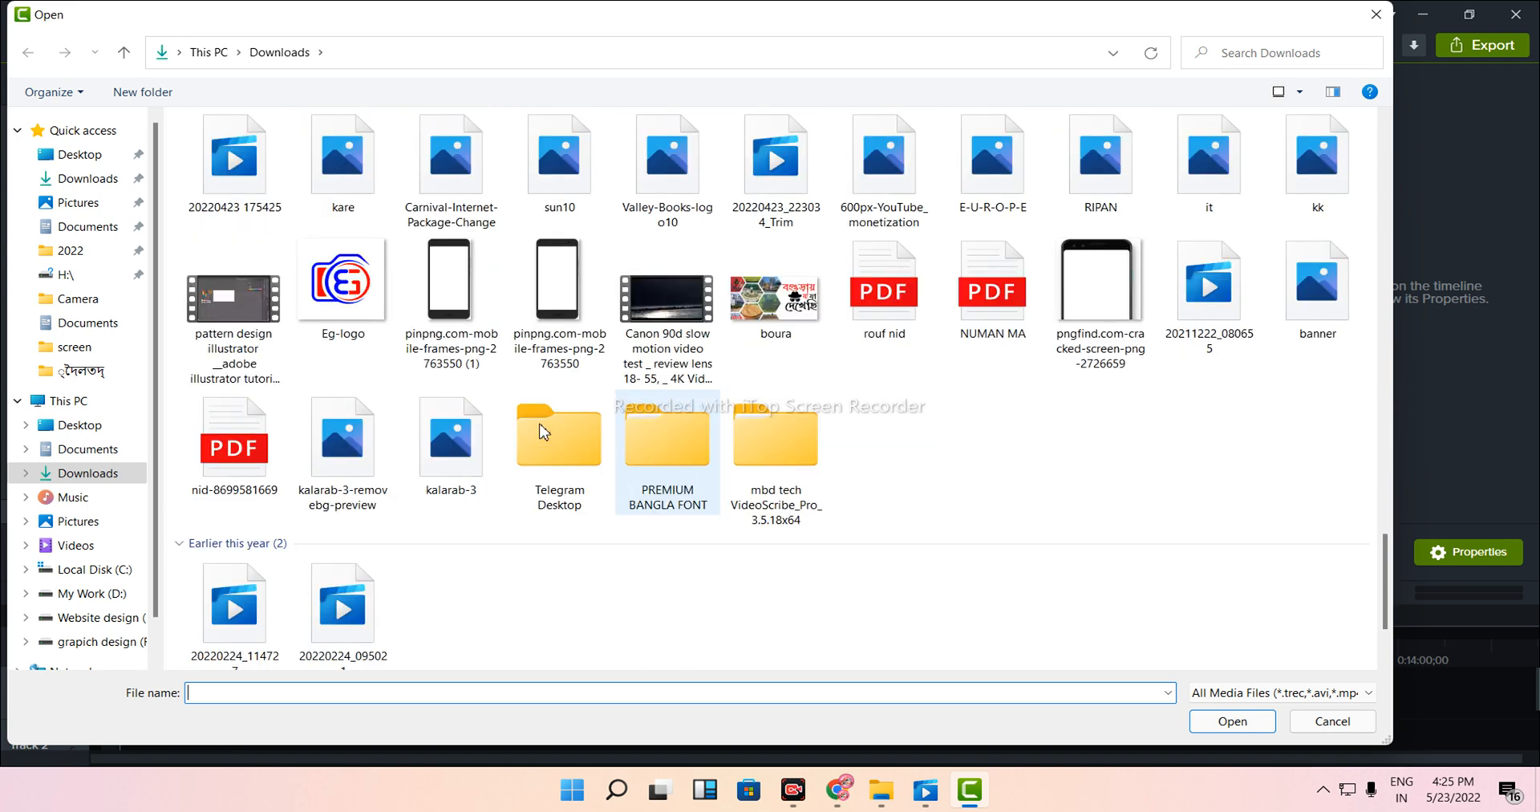
scroll(481, 433, up, 10)
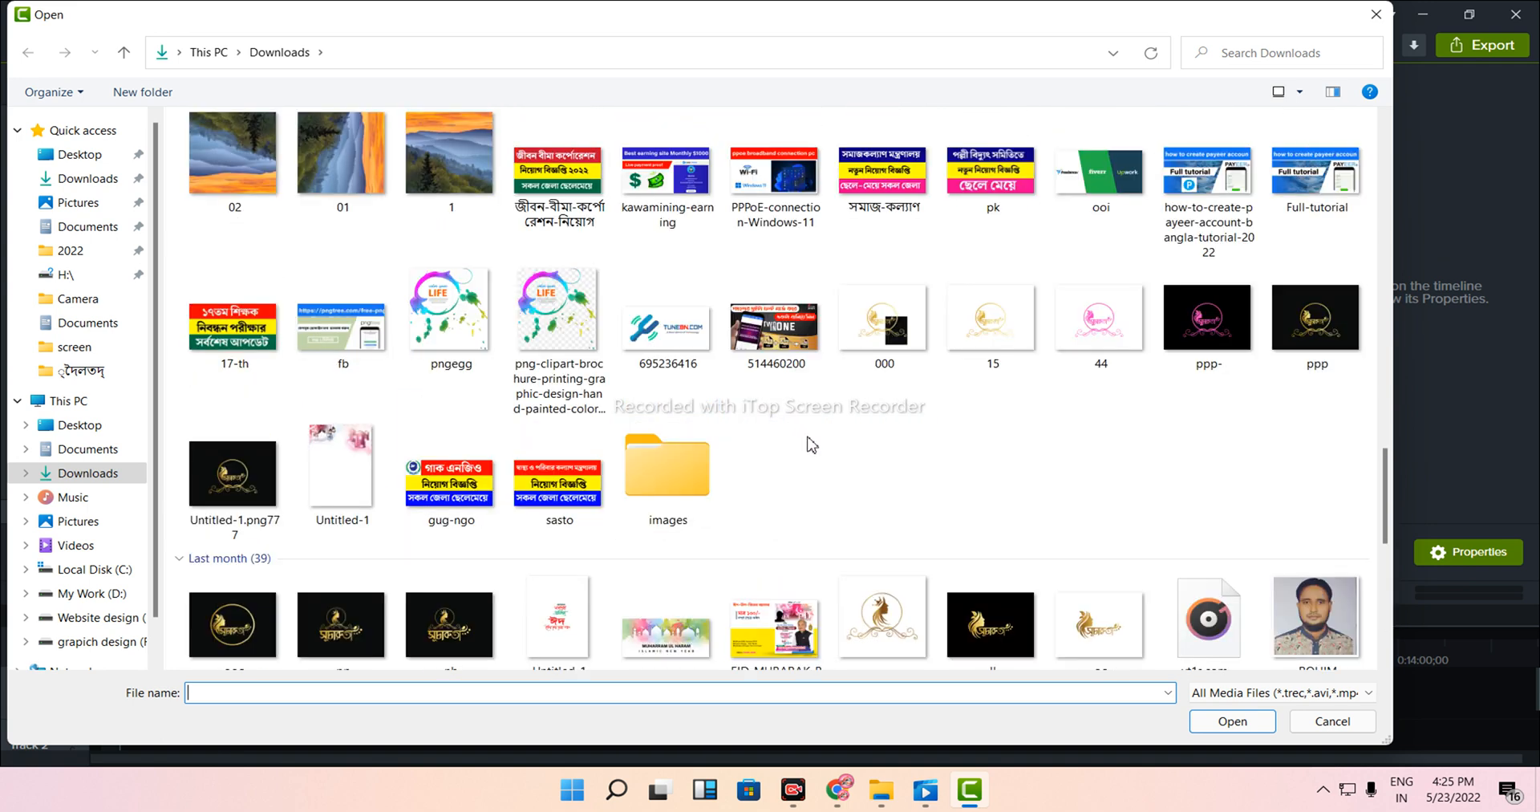
scroll(806, 442, up, 3)
scroll(907, 505, up, 5)
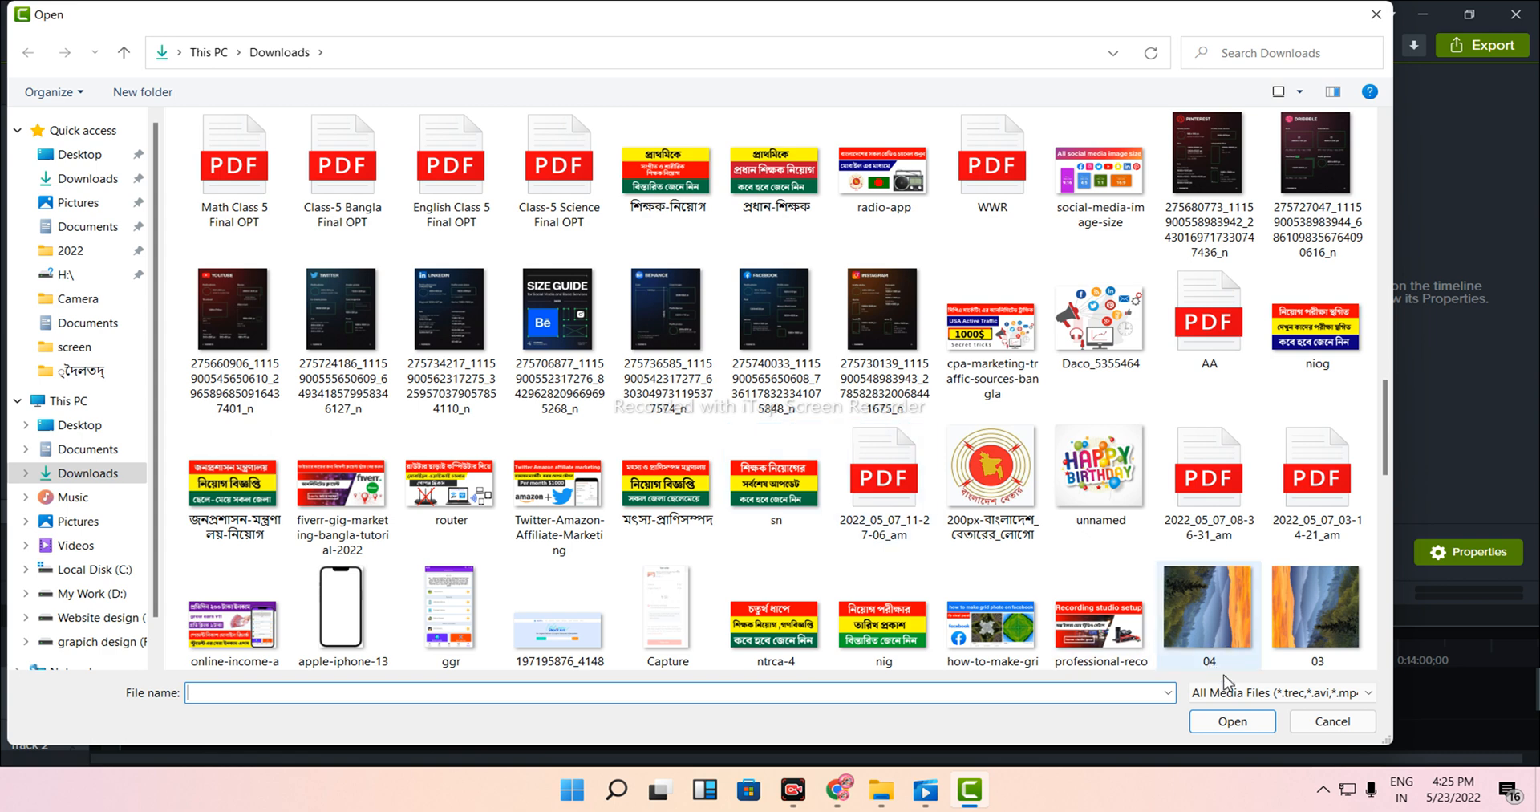
click(1332, 725)
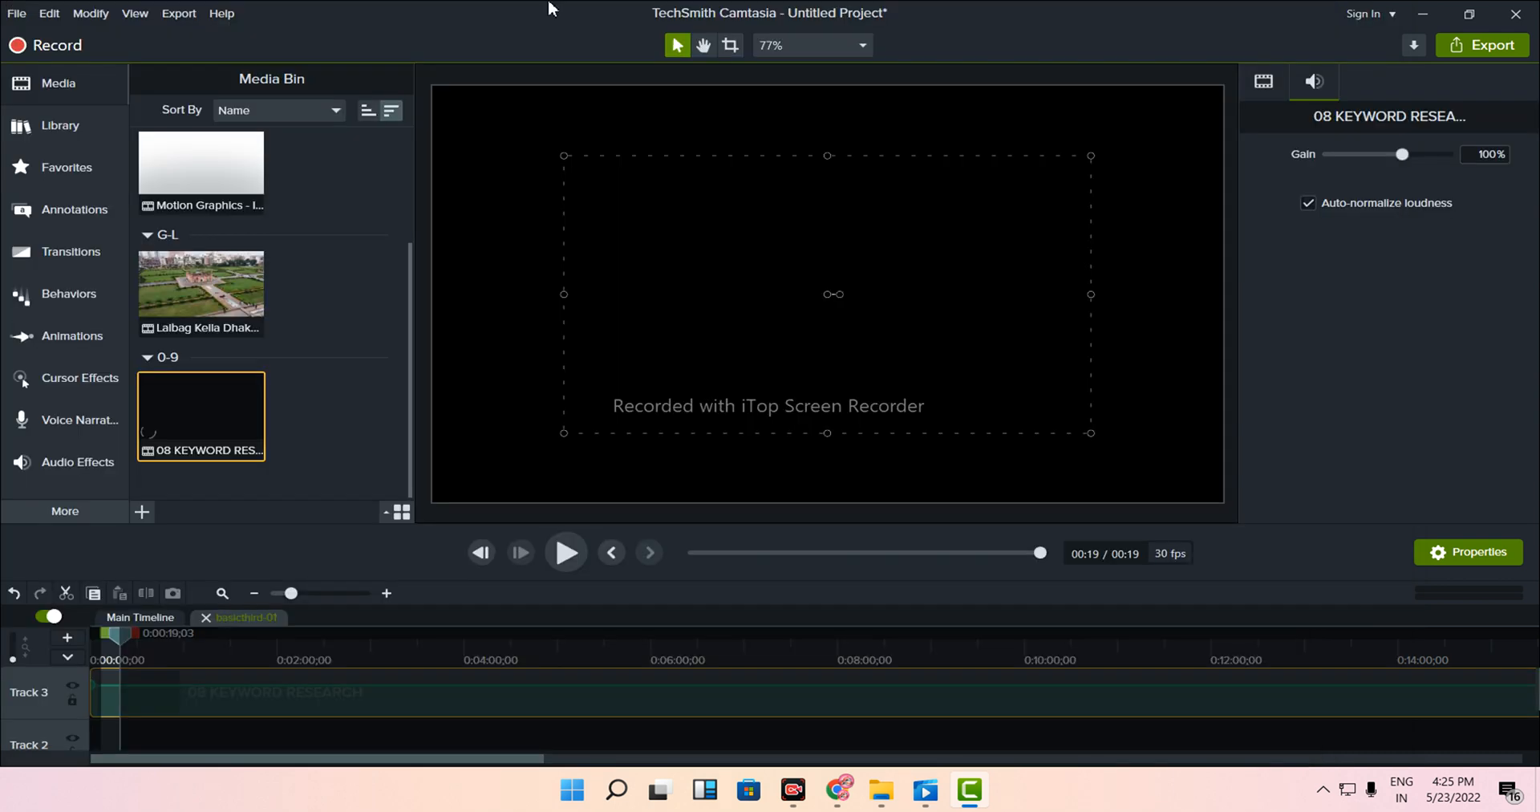
- Place a Blur annotation over the form's applicant name details and a Pixelate annotation over the details in the column beside them
scroll(704, 400, down, 2)
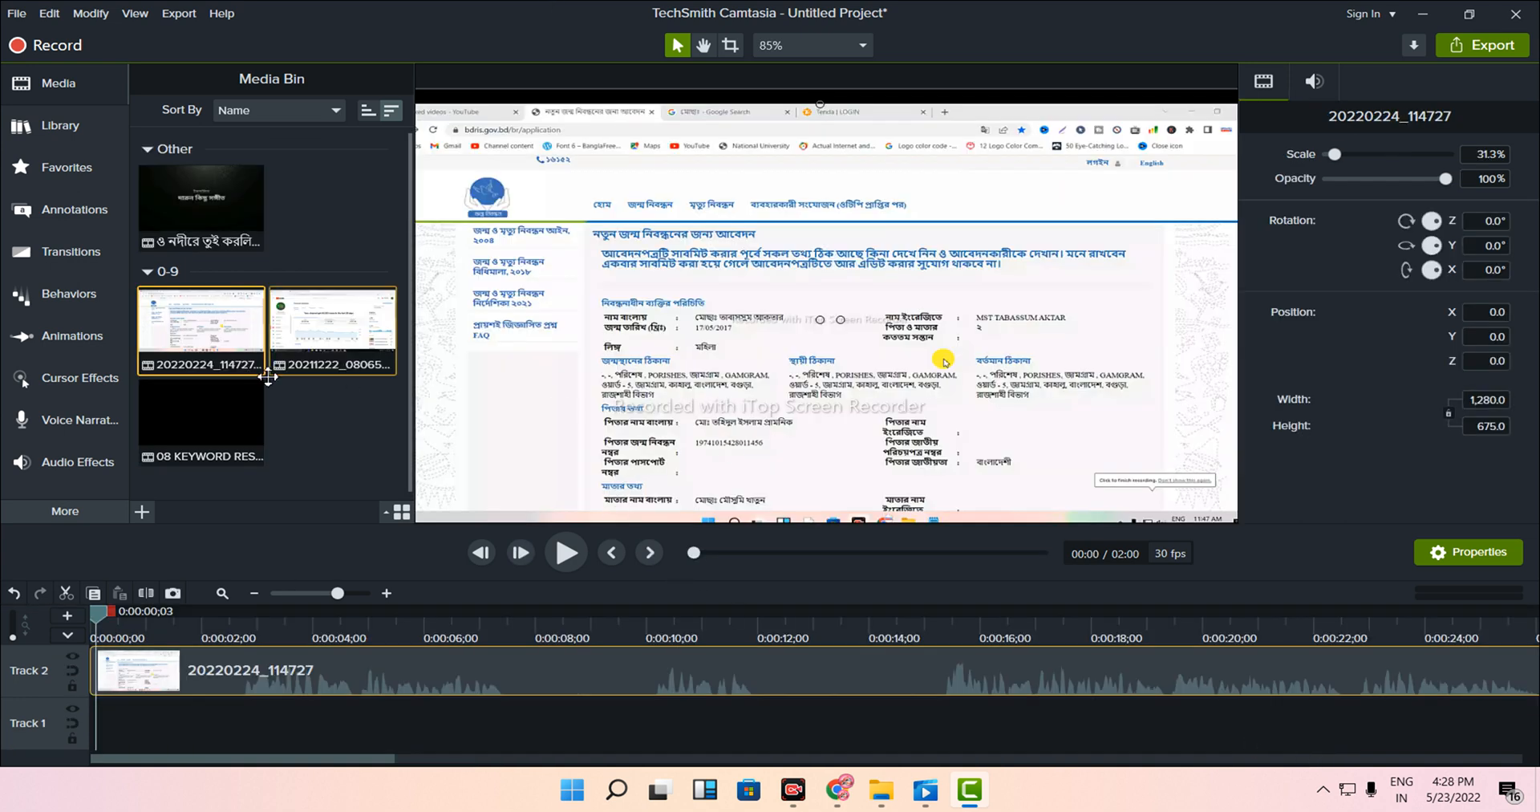
click(25, 253)
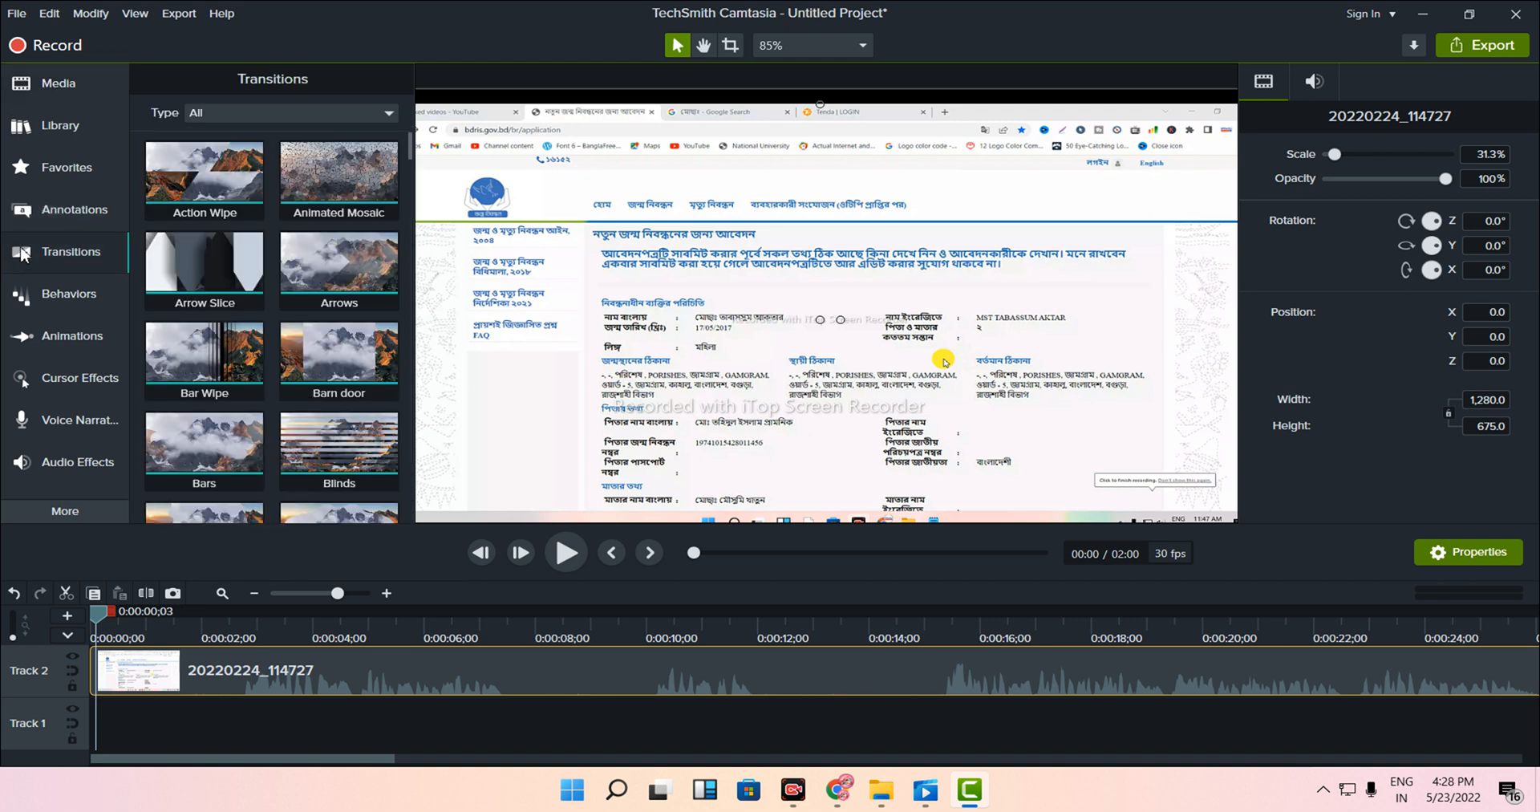
click(46, 212)
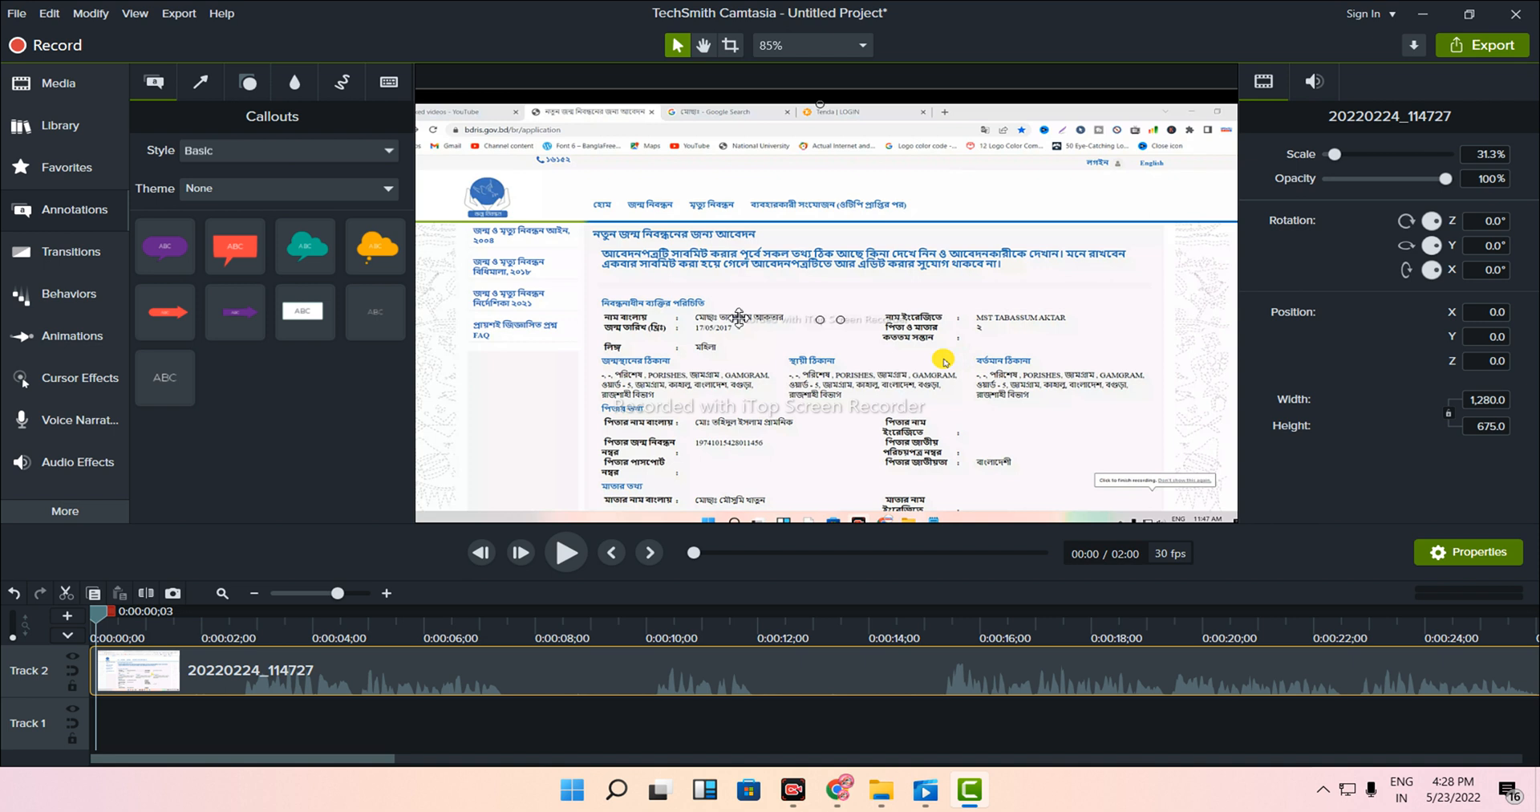
click(296, 83)
mouse_move(166, 178)
mouse_down()
mouse_move(617, 368)
mouse_move(777, 334)
mouse_move(737, 380)
mouse_move(775, 379)
mouse_up()
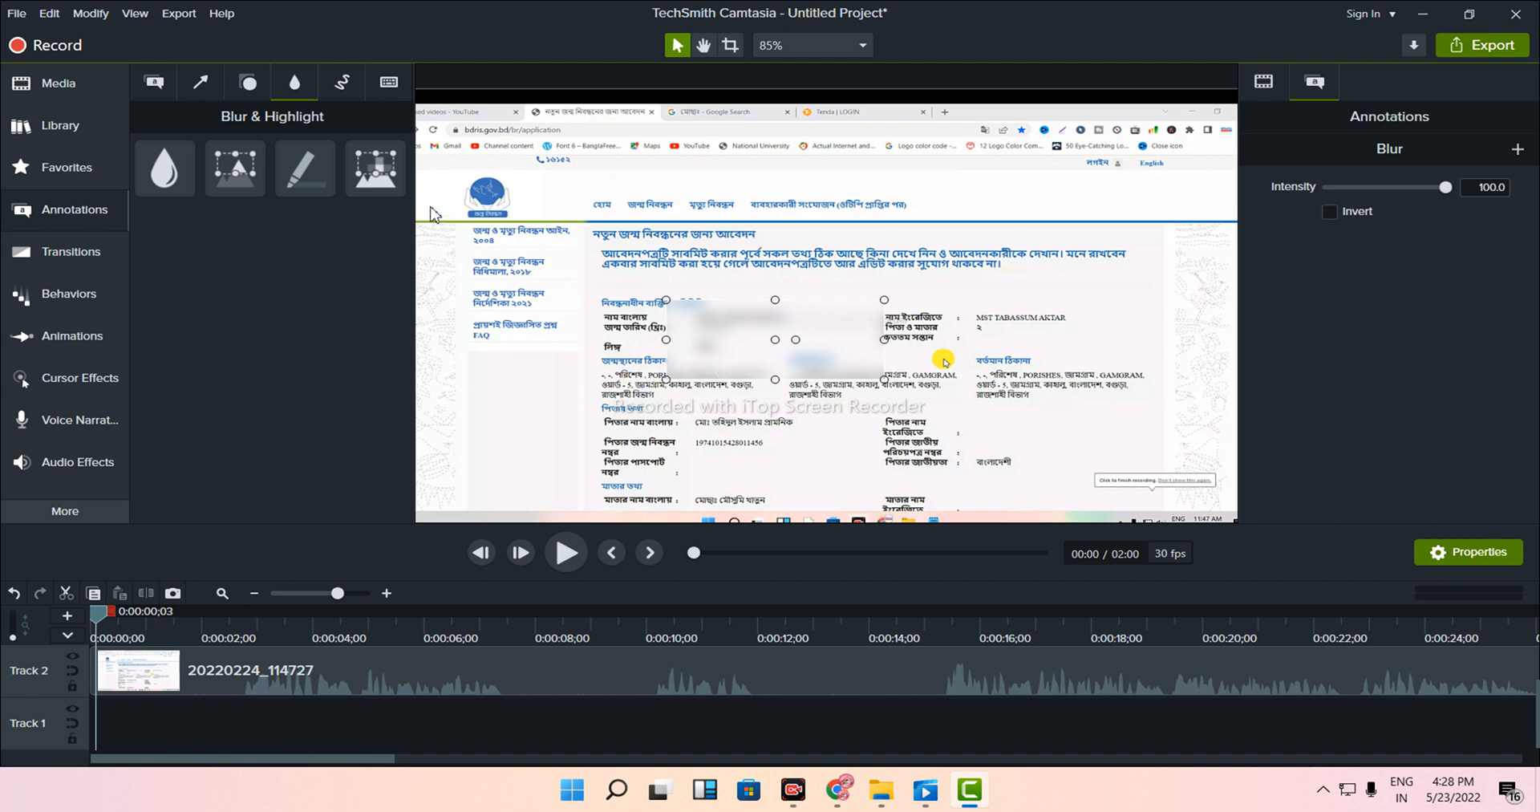
mouse_move(375, 169)
mouse_down()
mouse_move(843, 329)
mouse_move(947, 353)
mouse_move(974, 343)
mouse_up()
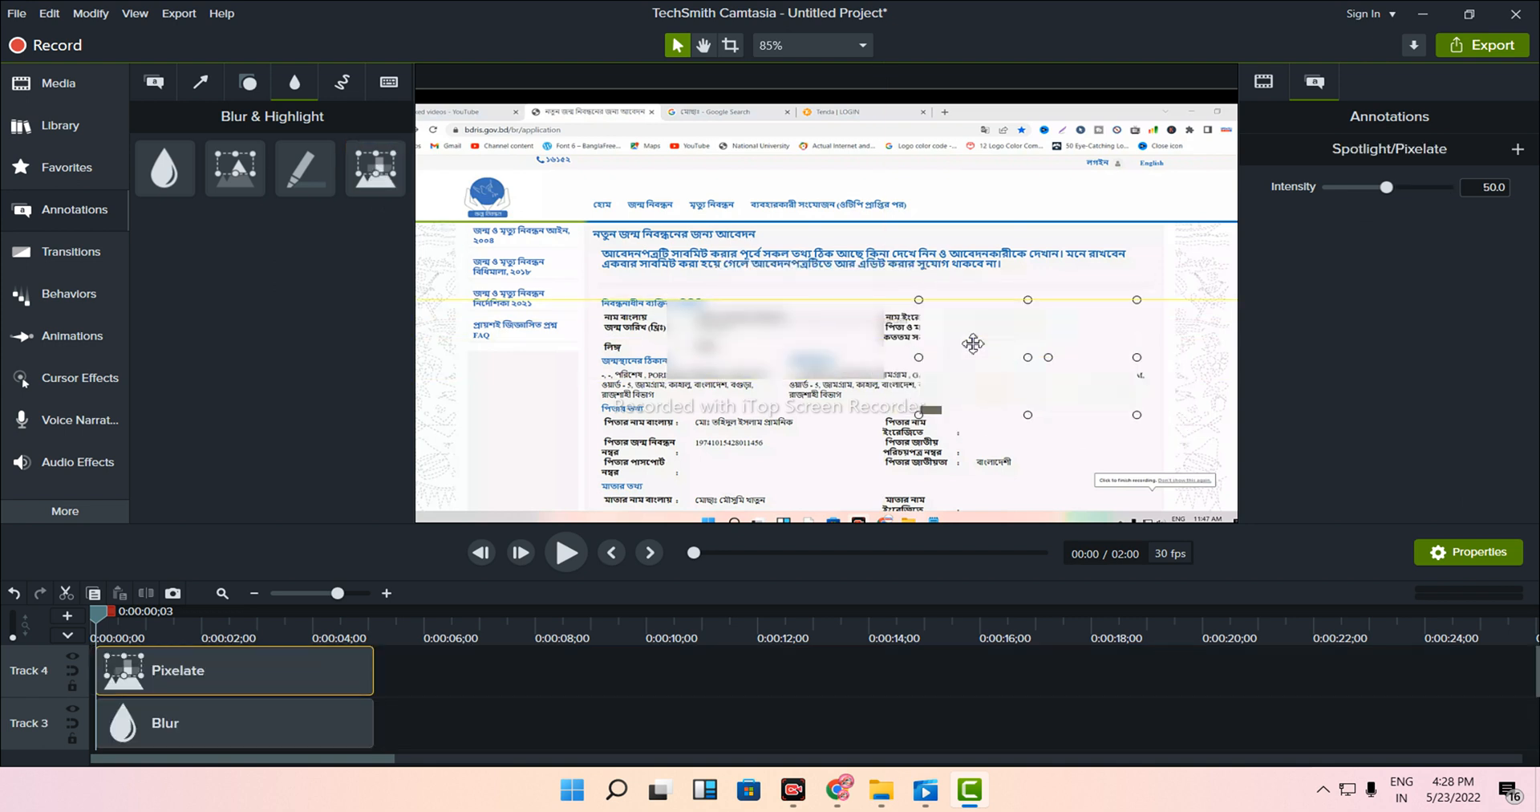
- Add a yellow Highlighter annotation and stretch it across both columns of the form's father information section
double_click(305, 173)
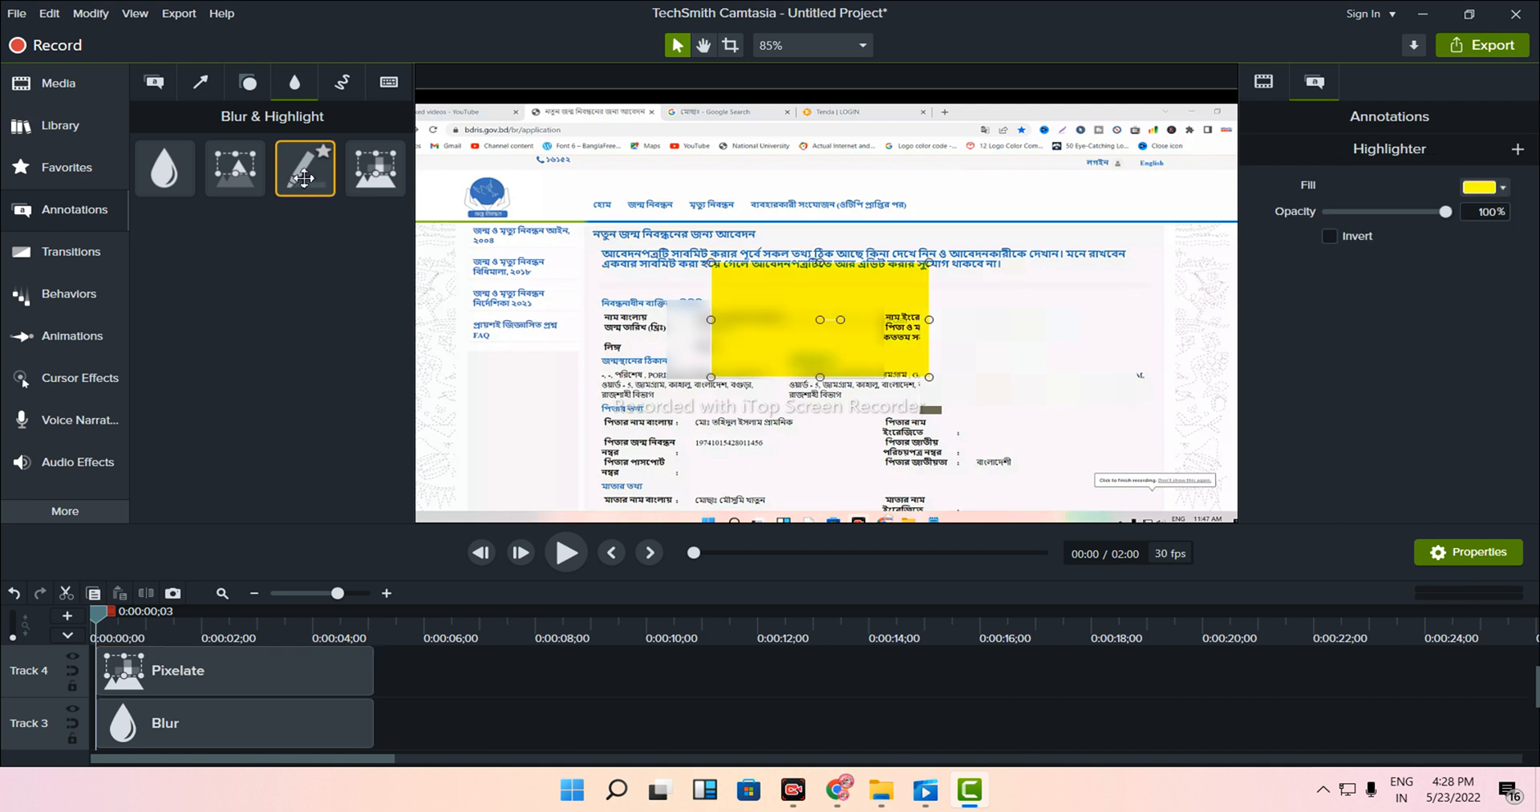
mouse_move(863, 346)
mouse_down()
mouse_move(722, 453)
mouse_move(751, 476)
mouse_up()
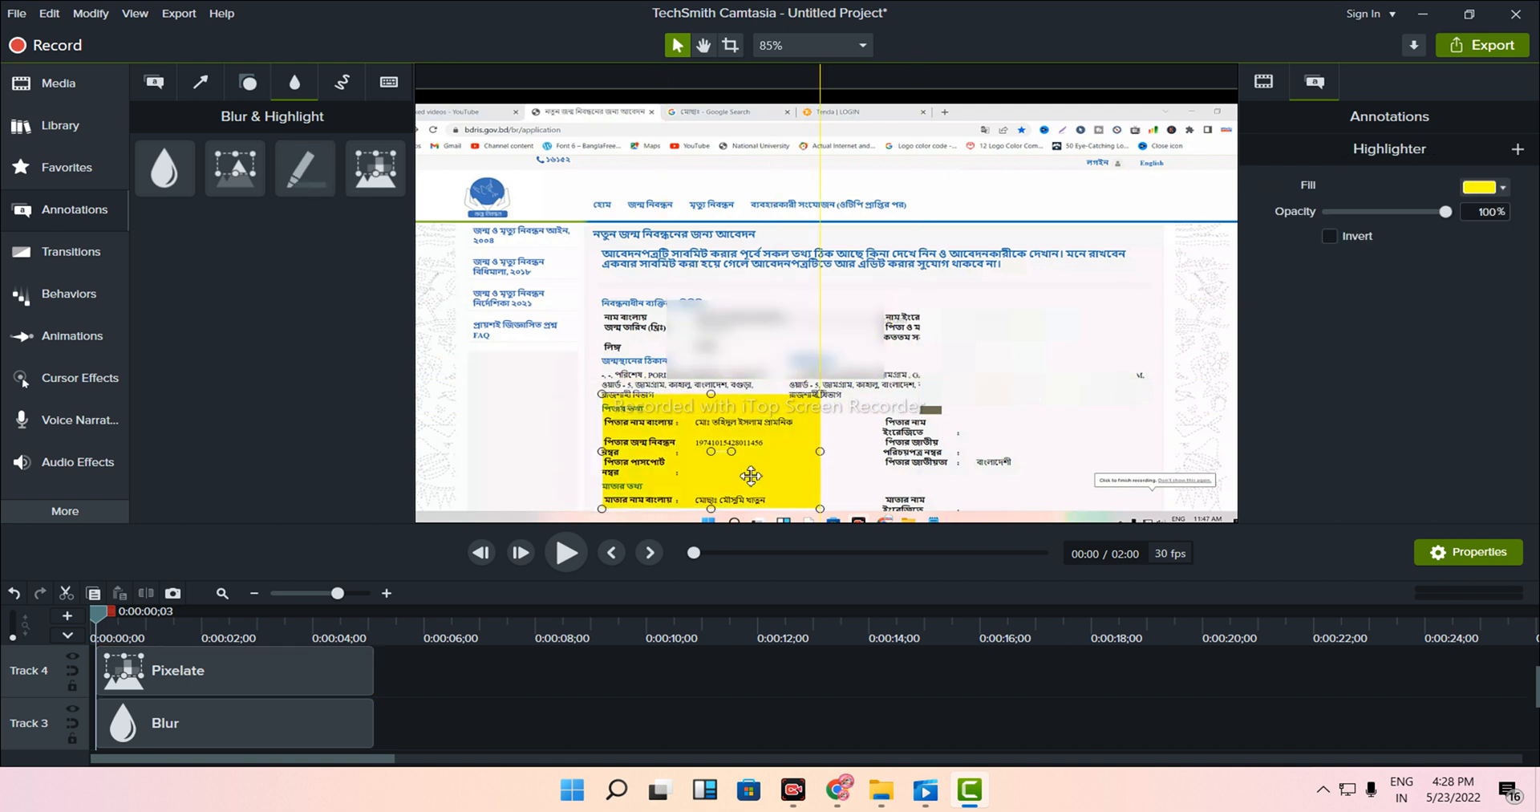
mouse_move(819, 508)
mouse_down()
mouse_move(1123, 459)
mouse_move(1043, 450)
mouse_move(1135, 449)
mouse_move(1035, 438)
mouse_move(1220, 430)
mouse_move(1082, 440)
mouse_move(1092, 494)
mouse_up()
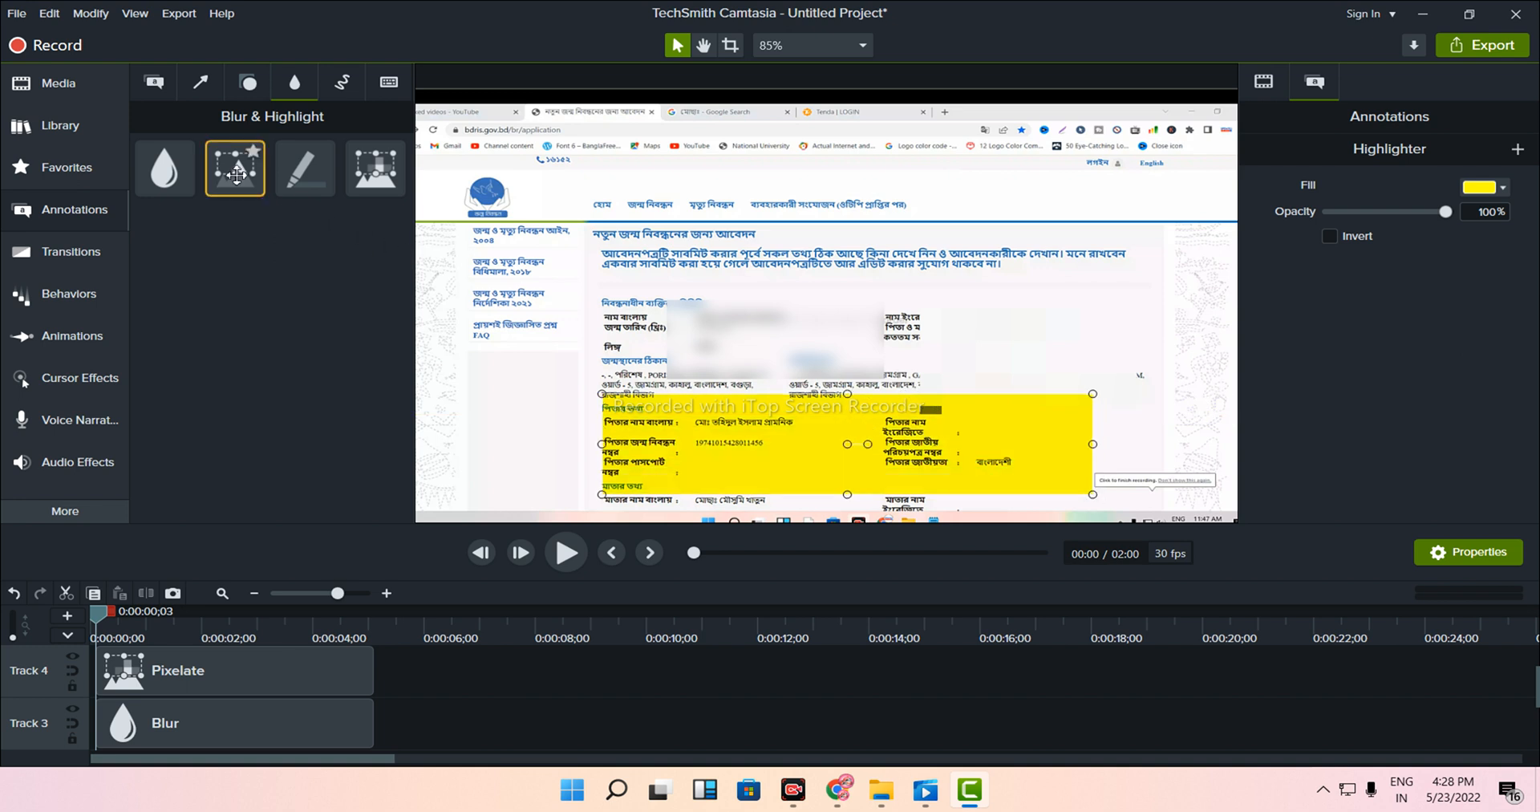
- Try a Spotlight annotation over the form's applicant details and delete it
mouse_move(235, 169)
mouse_down()
mouse_move(861, 339)
mouse_move(811, 337)
mouse_move(807, 360)
mouse_move(721, 358)
mouse_up()
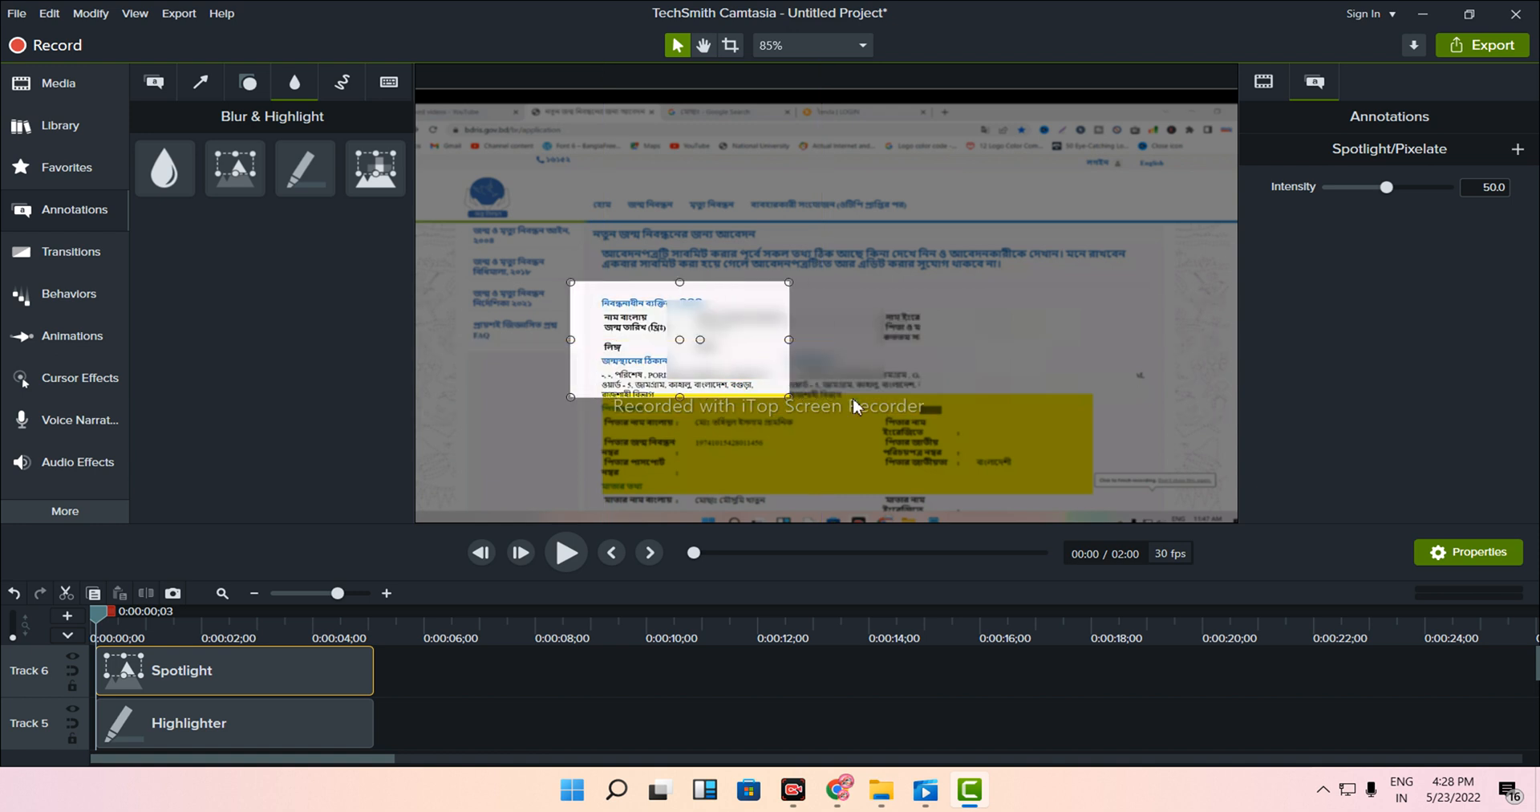
key(Delete)
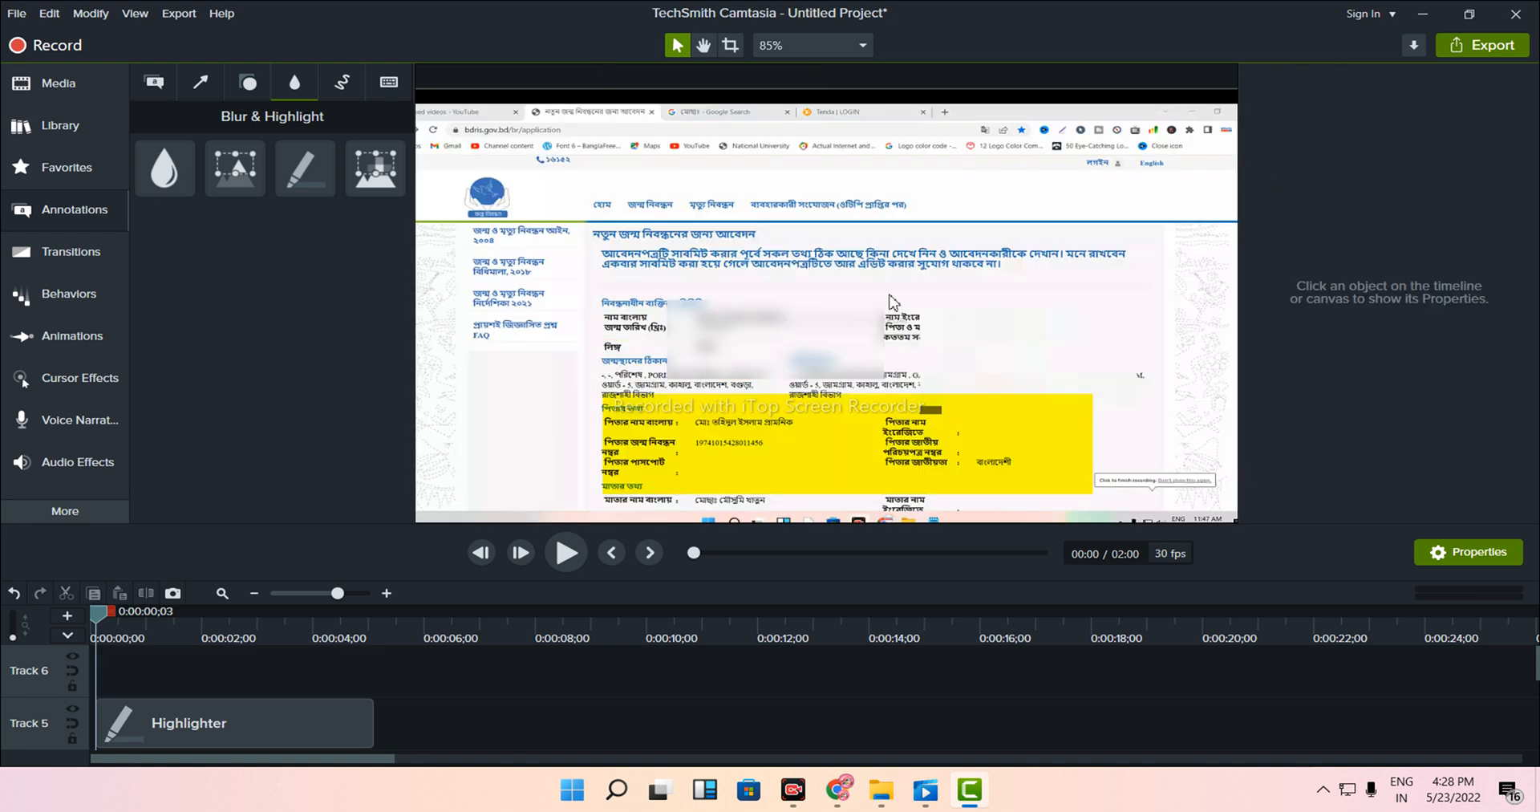
- Reposition the Blur annotation and reduce its height to cover only the applicant's name and birth date rows
mouse_move(706, 337)
mouse_down()
mouse_move(628, 316)
mouse_move(745, 318)
mouse_up()
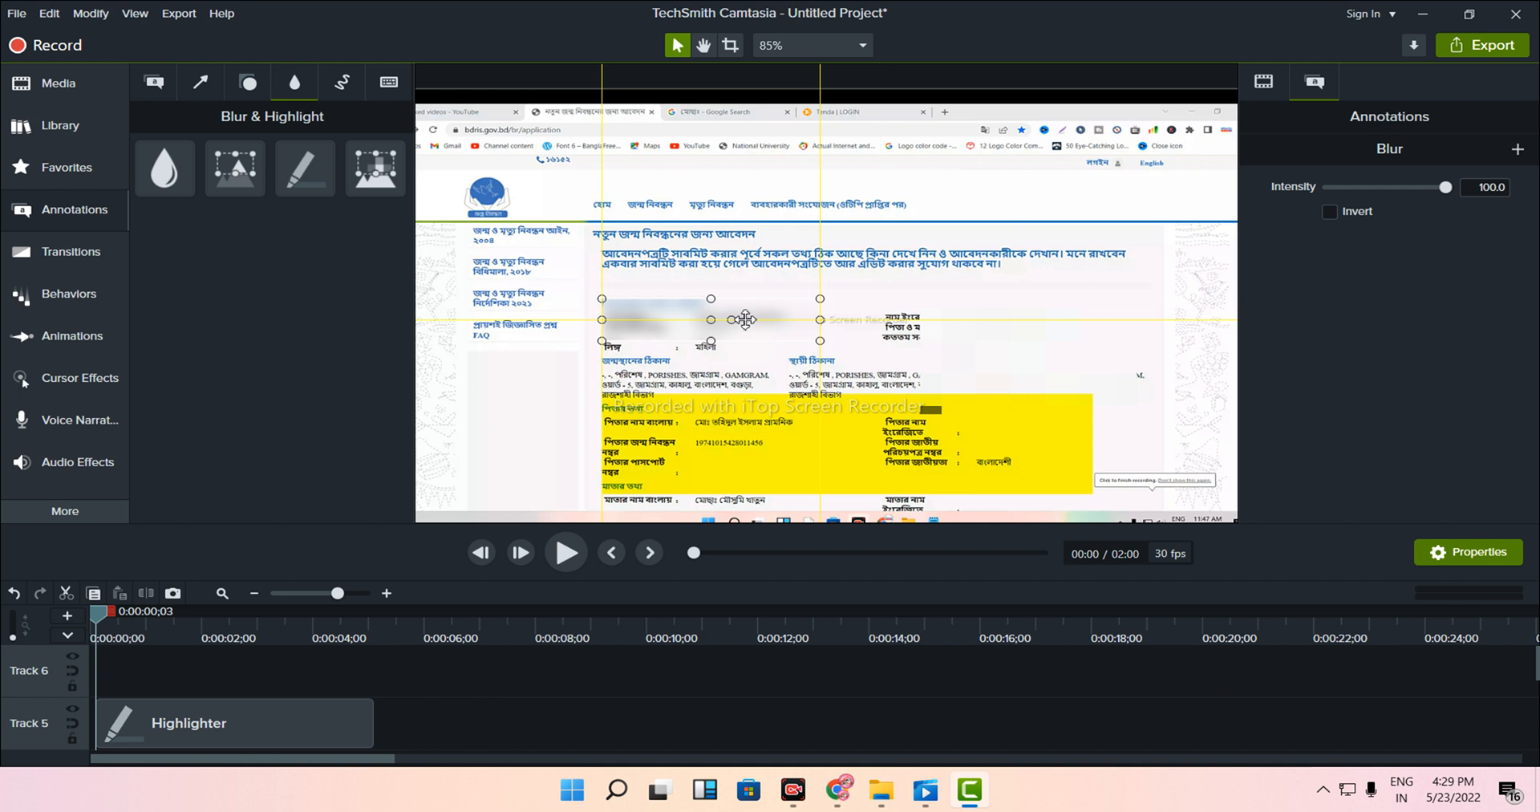
scroll(246, 715, down, 1)
scroll(257, 710, up, 1)
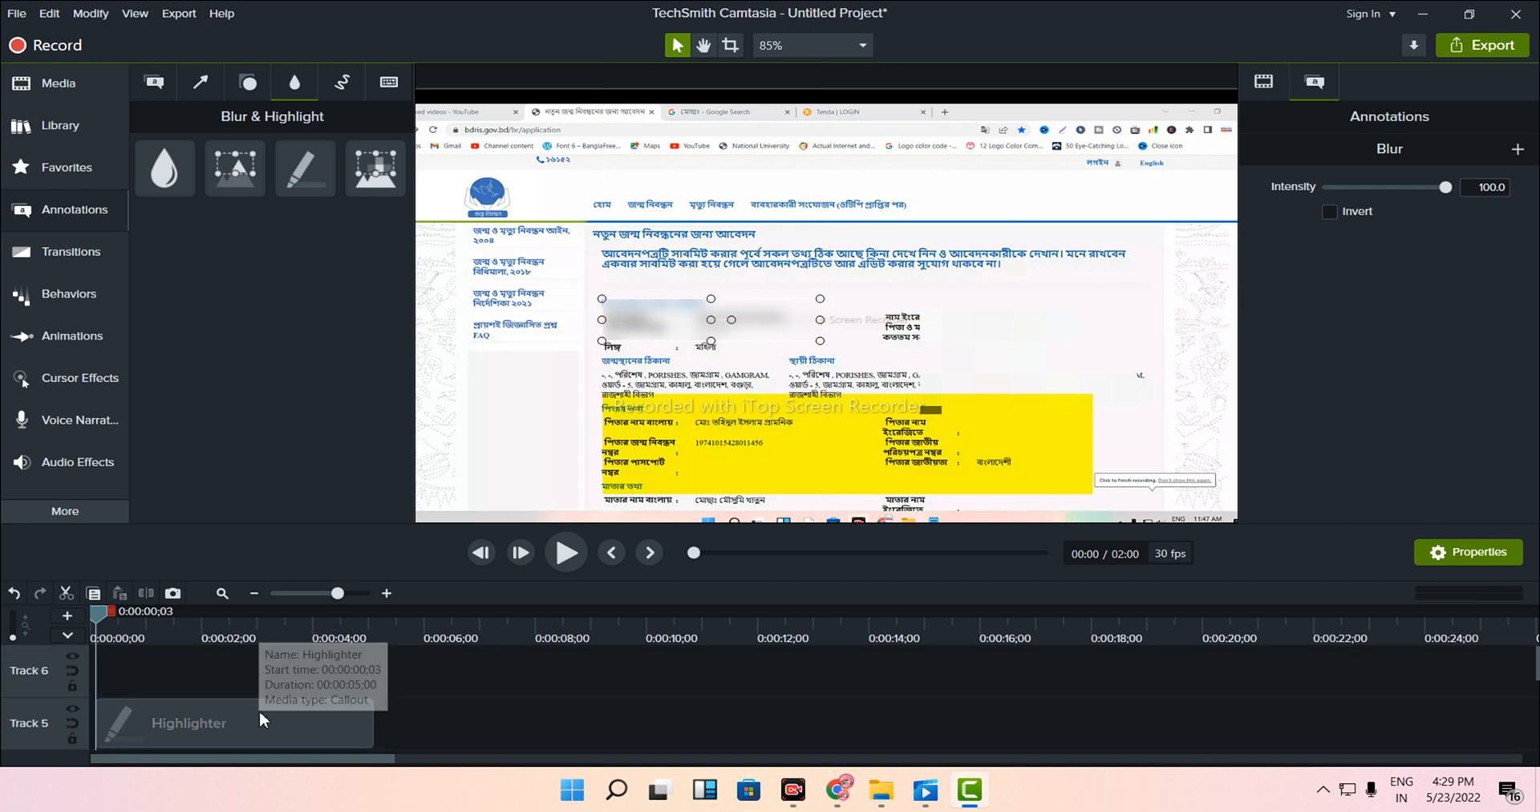
- Extend the Highlighter on Track 5 to about 9.5 seconds, preview the footage, and shorten it to about 2.5 seconds
click(203, 709)
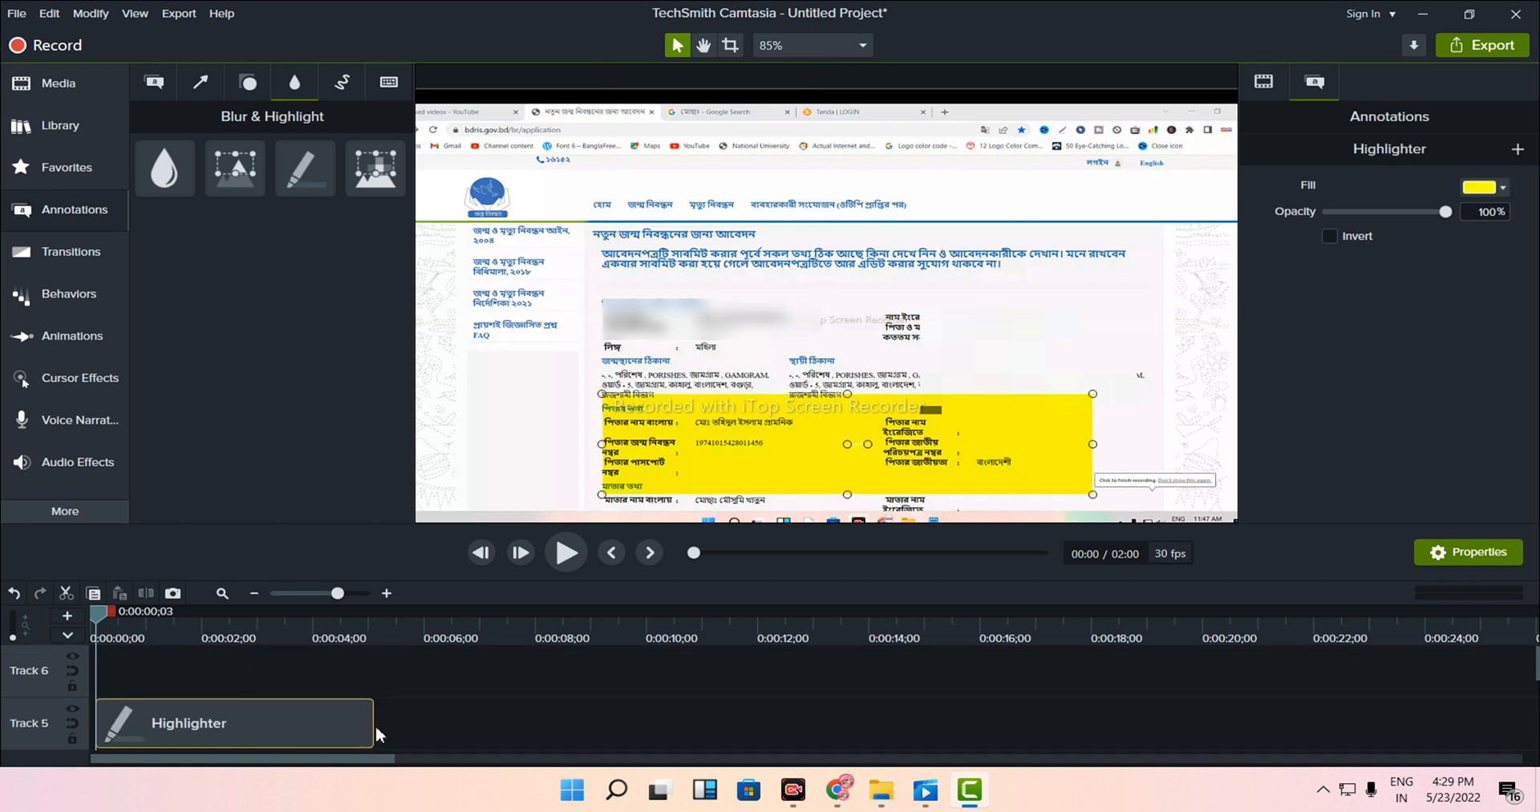
mouse_move(369, 723)
mouse_down()
mouse_move(718, 719)
mouse_move(626, 714)
mouse_up()
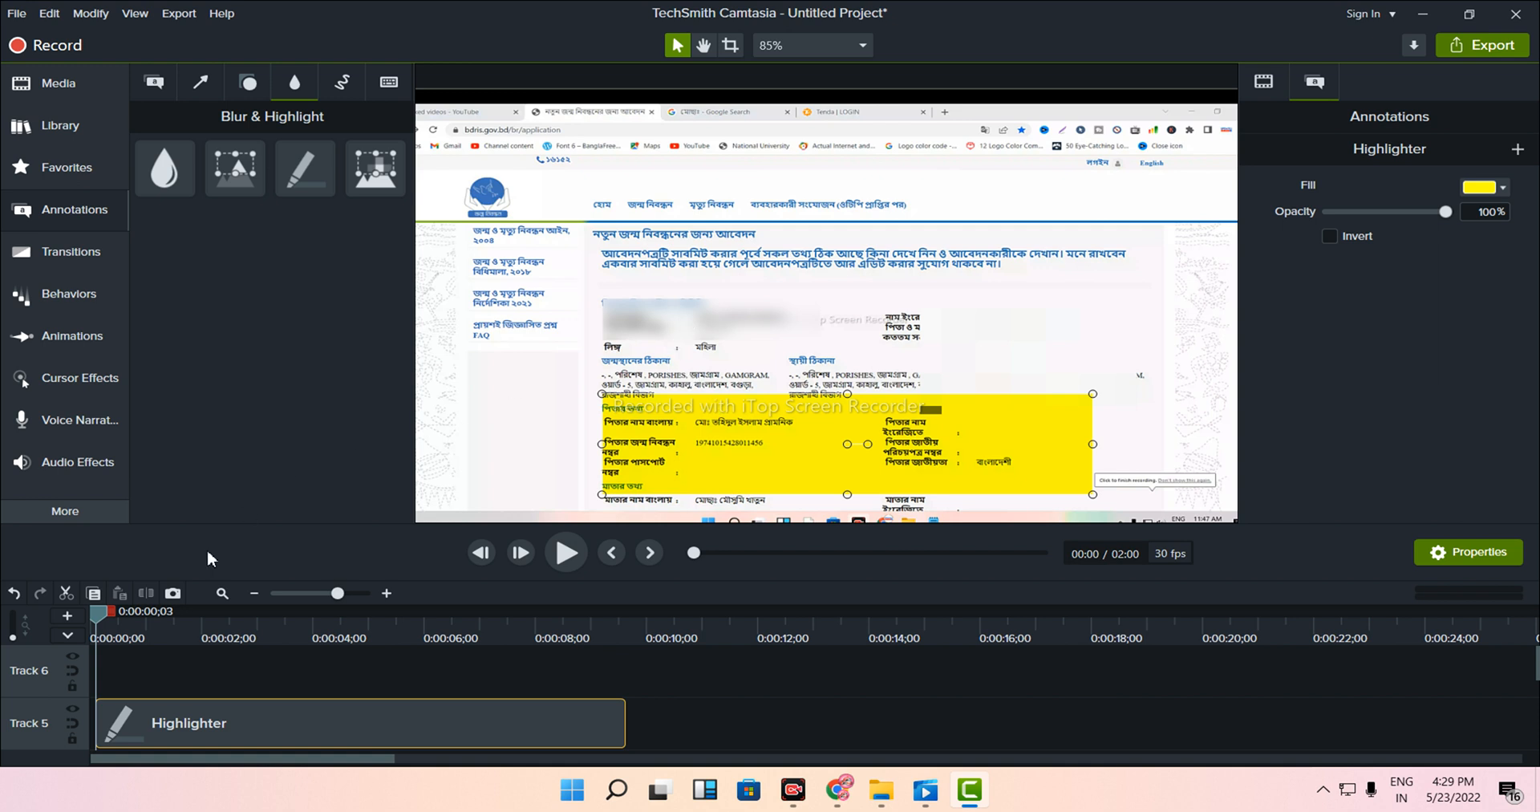
drag(221, 640, 300, 665)
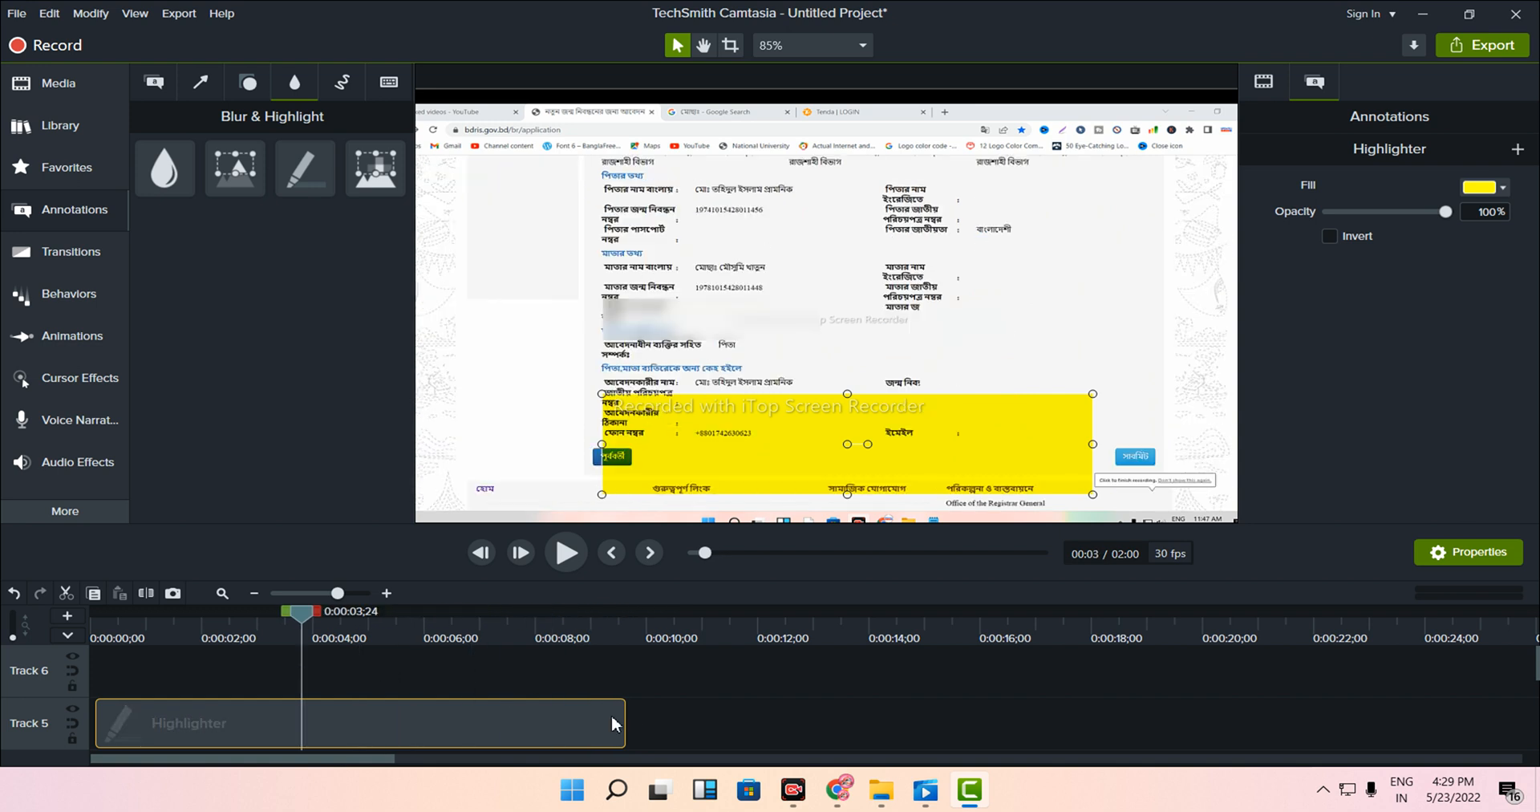
drag(621, 716, 234, 713)
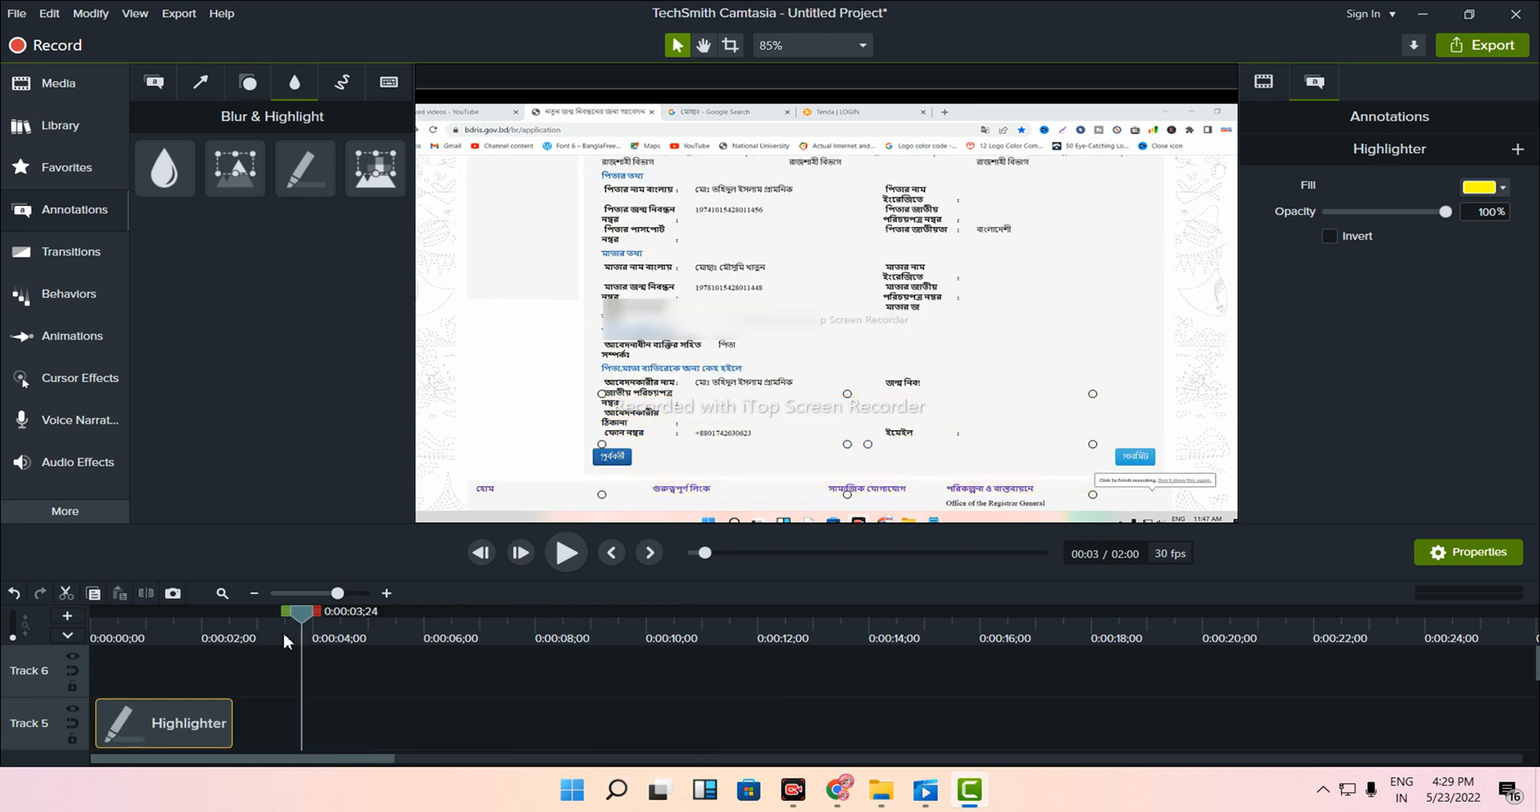
- Move the playhead to 0:00:01;07 and delete the Highlighter and Pixelate annotations from Tracks 5 and 4
mouse_move(306, 622)
mouse_down()
mouse_move(159, 619)
mouse_move(258, 638)
mouse_move(163, 638)
mouse_up()
scroll(372, 728, down, 4)
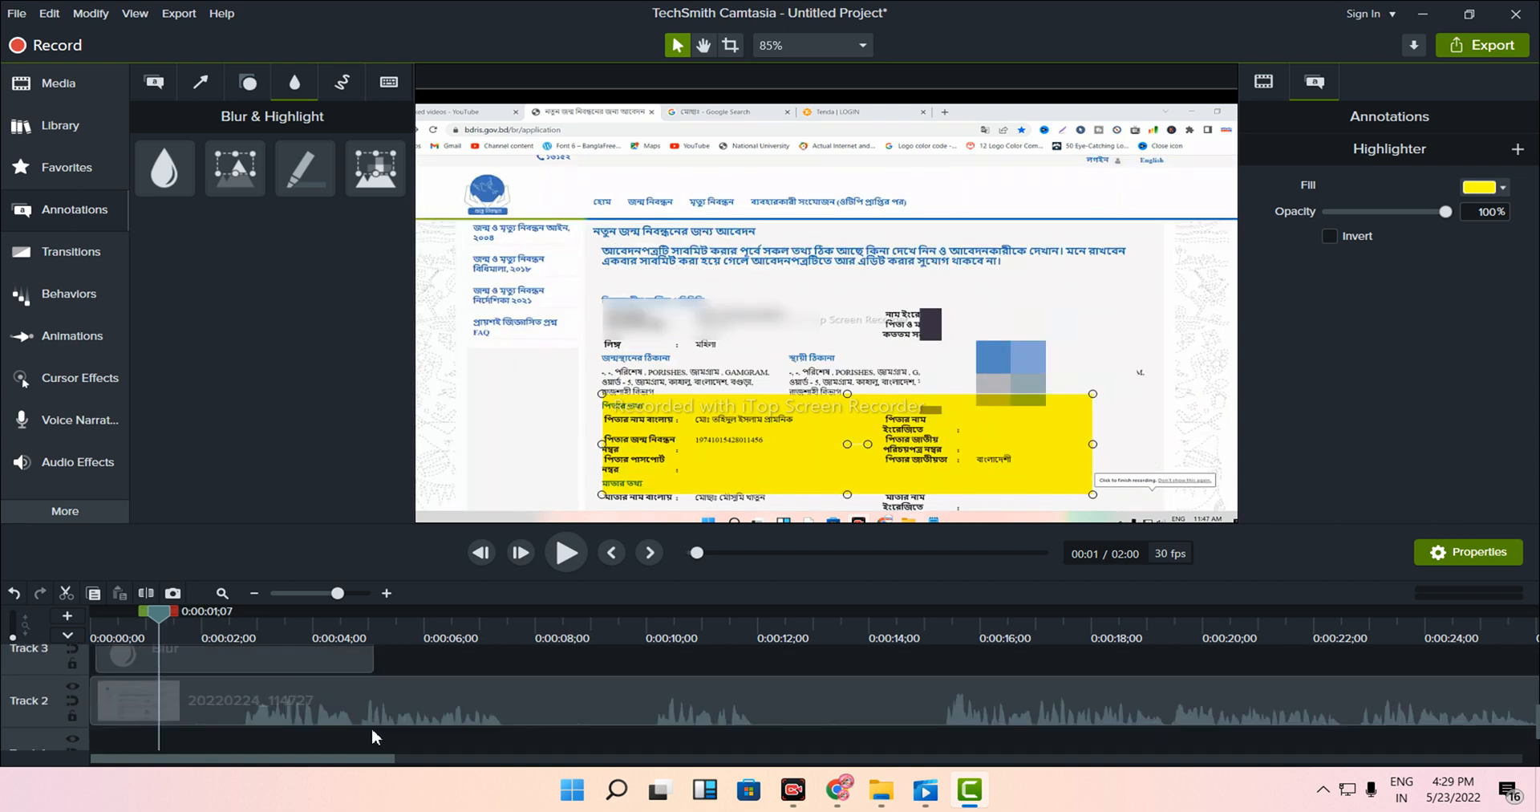
scroll(372, 728, up, 3)
drag(372, 677, 157, 730)
key(Delete)
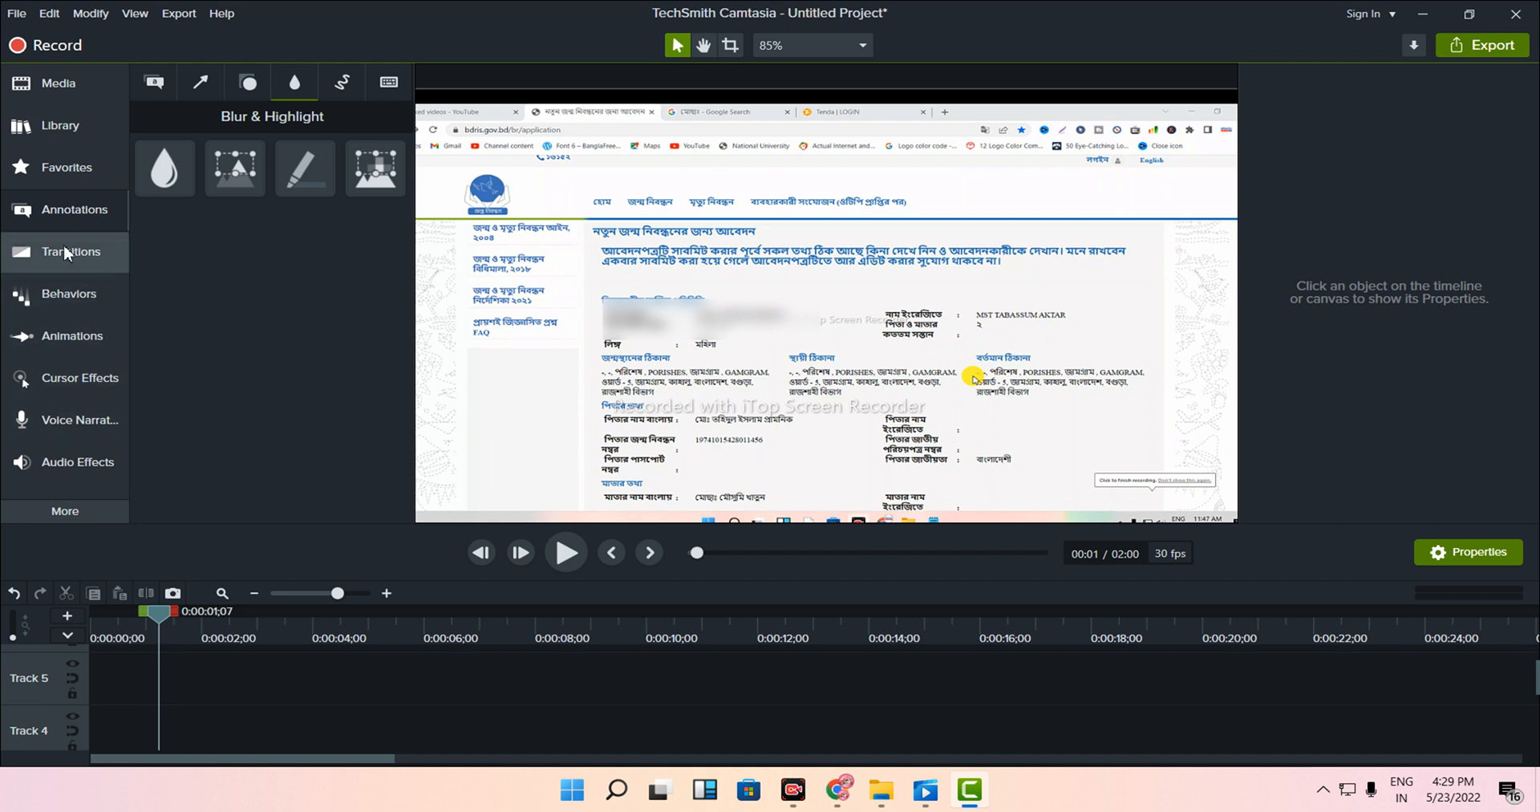
- Shift the 20220224_114727 video to X 37.6, Y -48.2 and place a red diagonal-line Sketch Motion over the form at 0:00:01;07
click(342, 81)
click(163, 167)
click(161, 252)
mouse_move(591, 289)
mouse_down()
mouse_move(623, 363)
mouse_move(615, 320)
mouse_up()
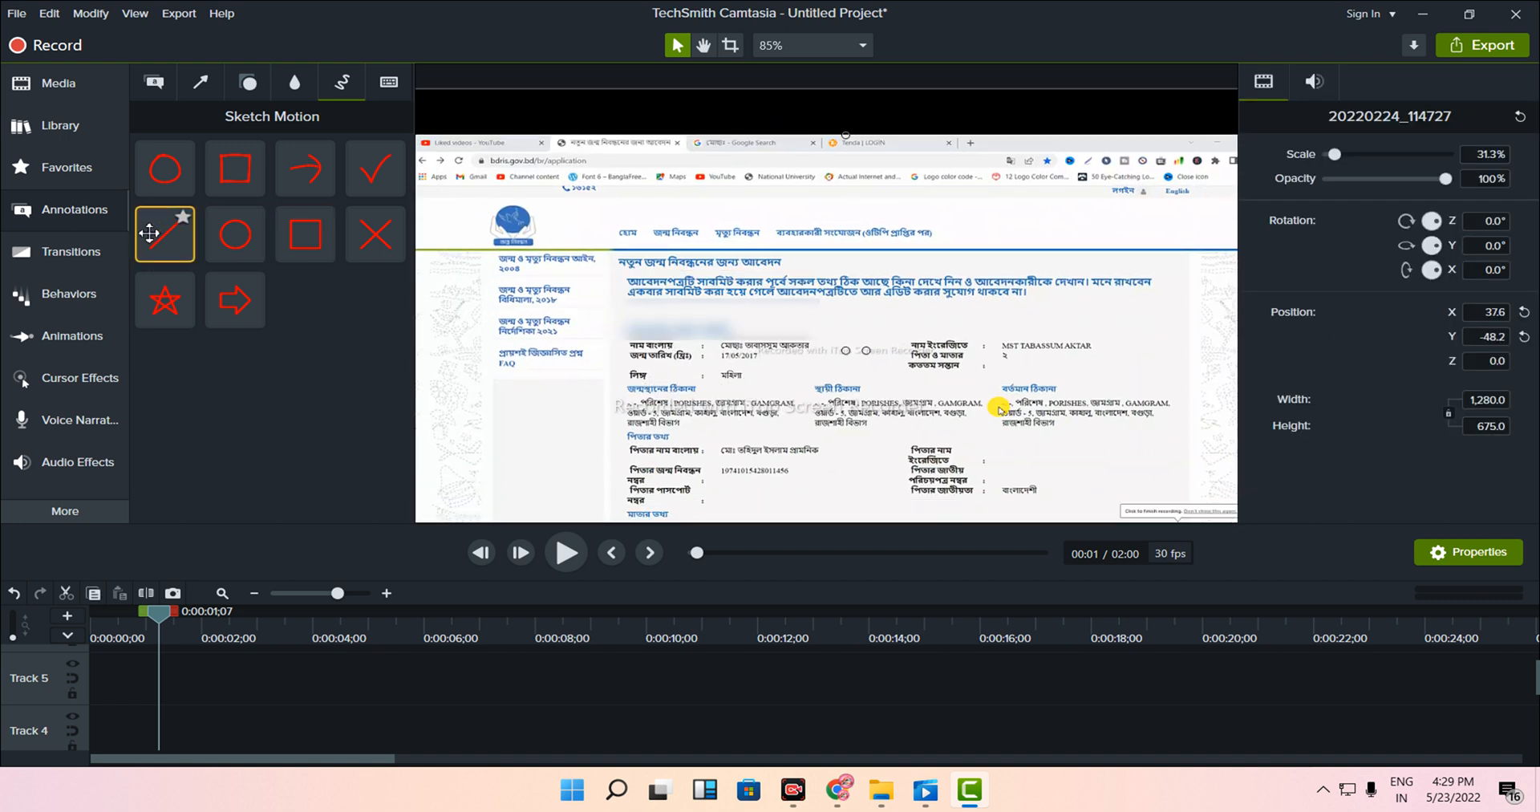
drag(149, 232, 549, 317)
mouse_move(766, 313)
mouse_down()
mouse_move(718, 316)
mouse_move(695, 351)
mouse_up()
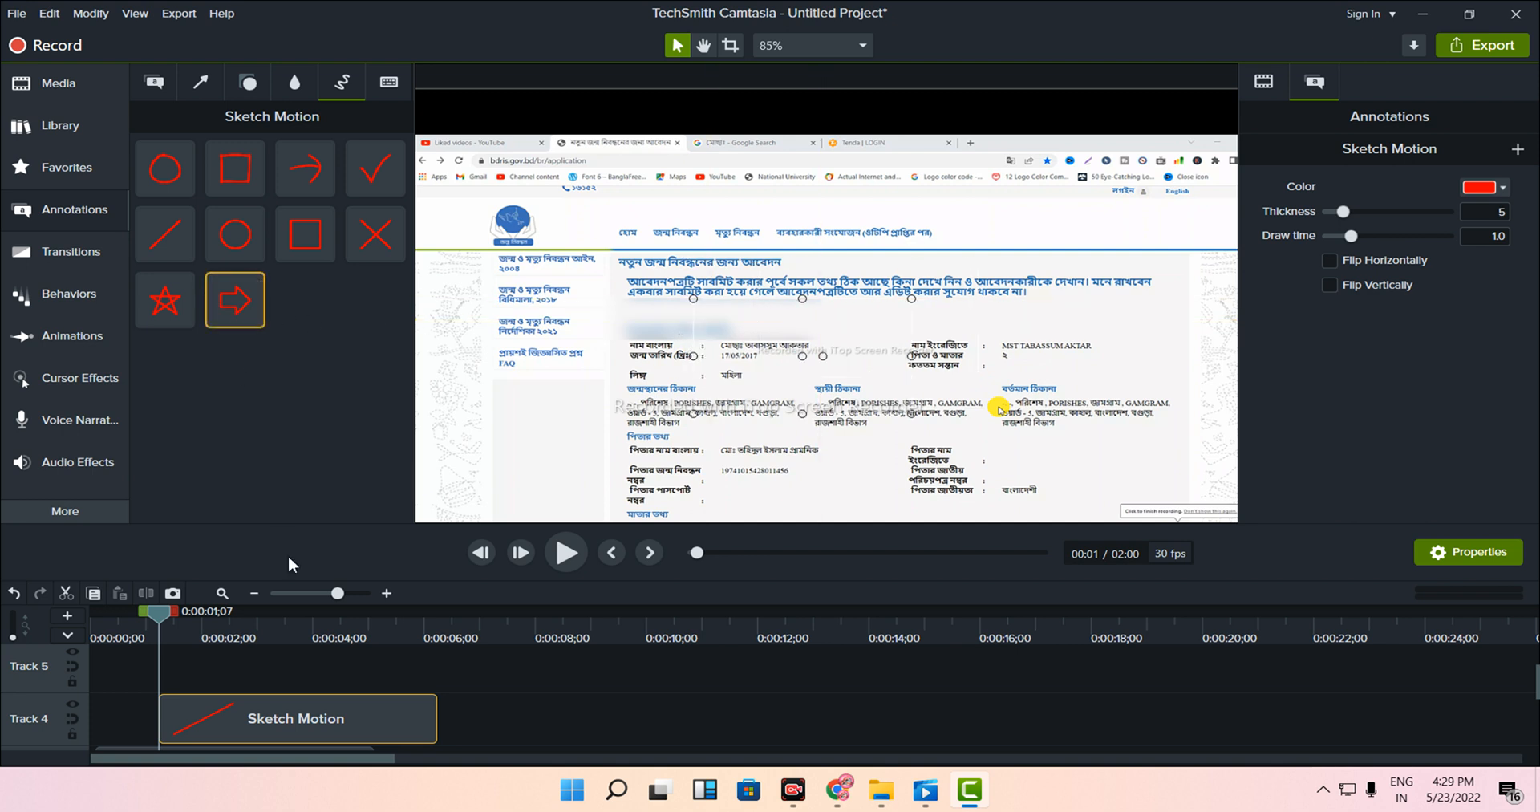
- Add the red Speech Bubble 2 callout from the Basic style over the form's far column on Track 5
click(172, 94)
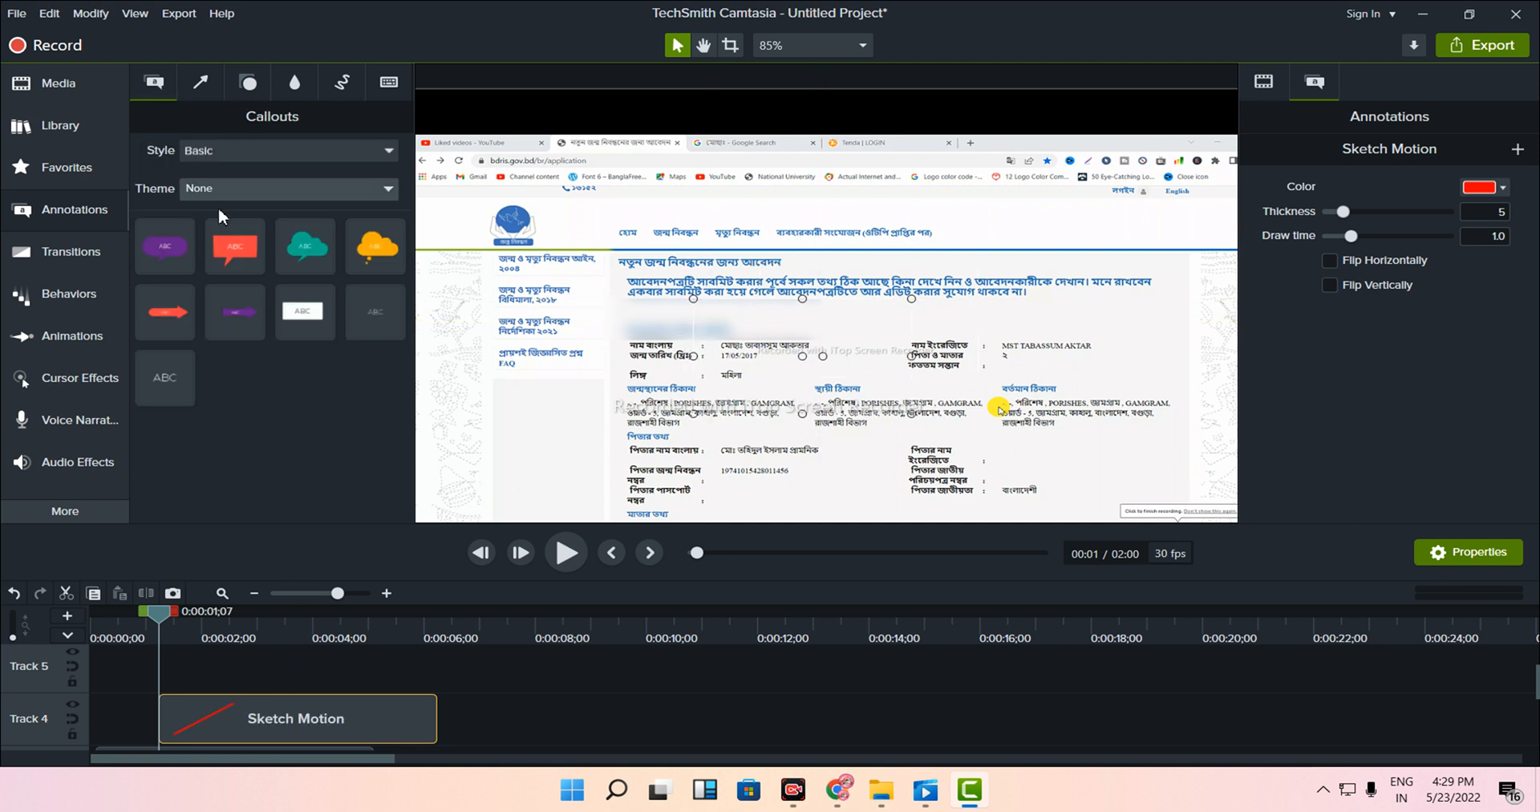
drag(246, 256, 1122, 366)
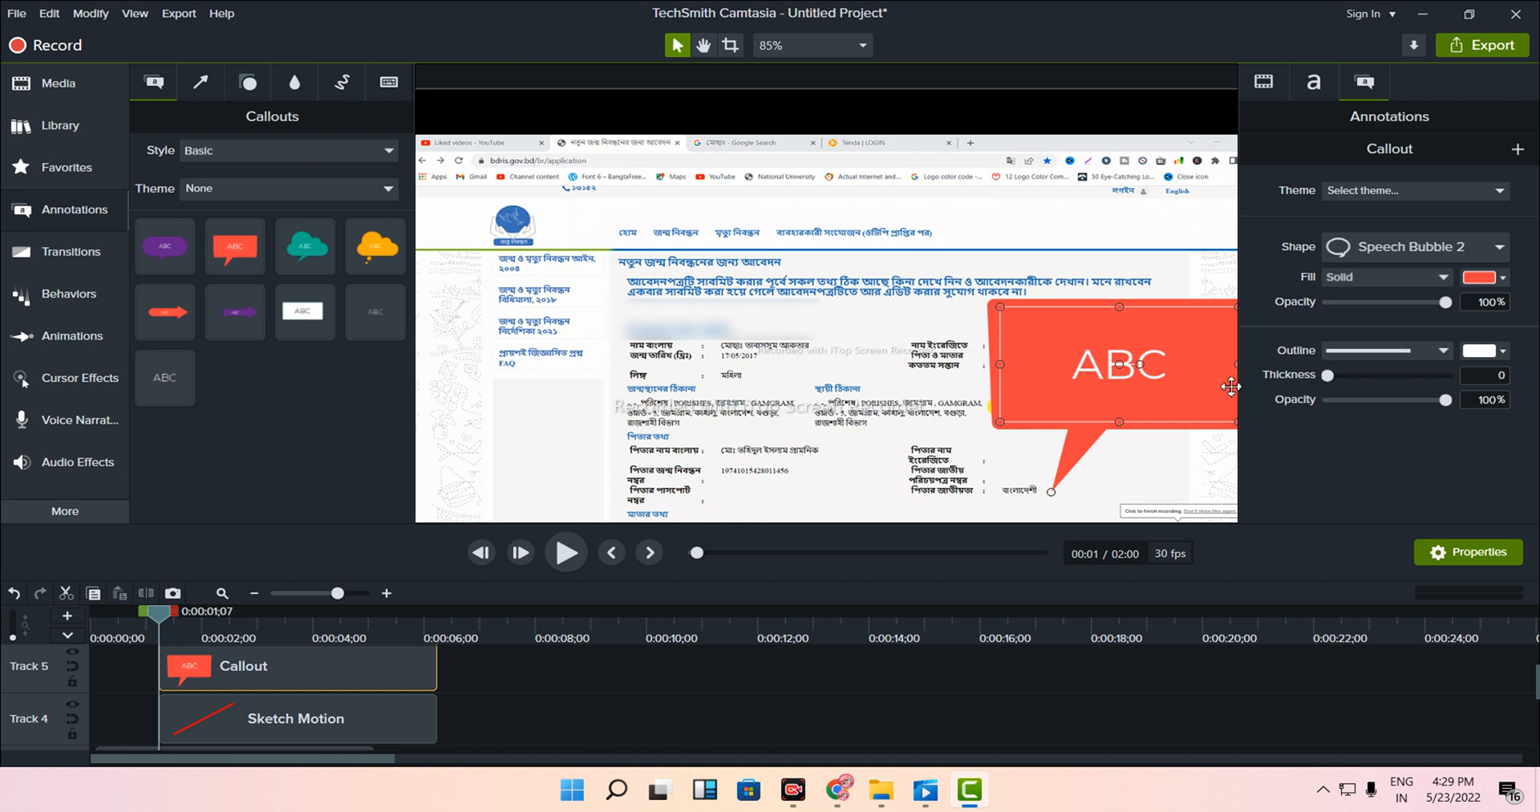
scroll(1231, 387, down, 3)
scroll(1216, 421, up, 4)
scroll(1217, 421, down, 2)
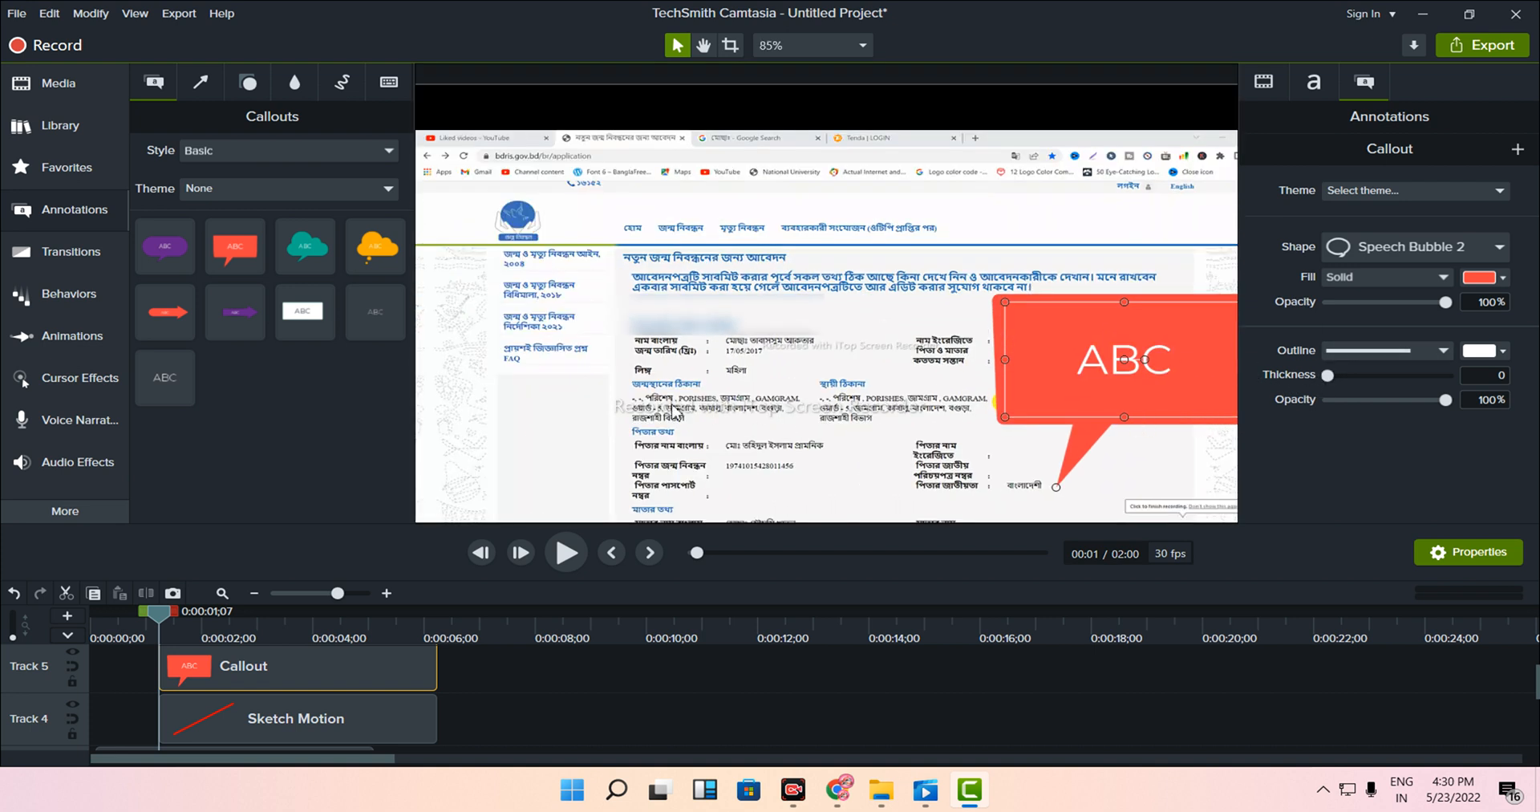
- Delete the Speech Bubble 2 callout from Track 5 and filter the transitions library to the 3D type
key(Delete)
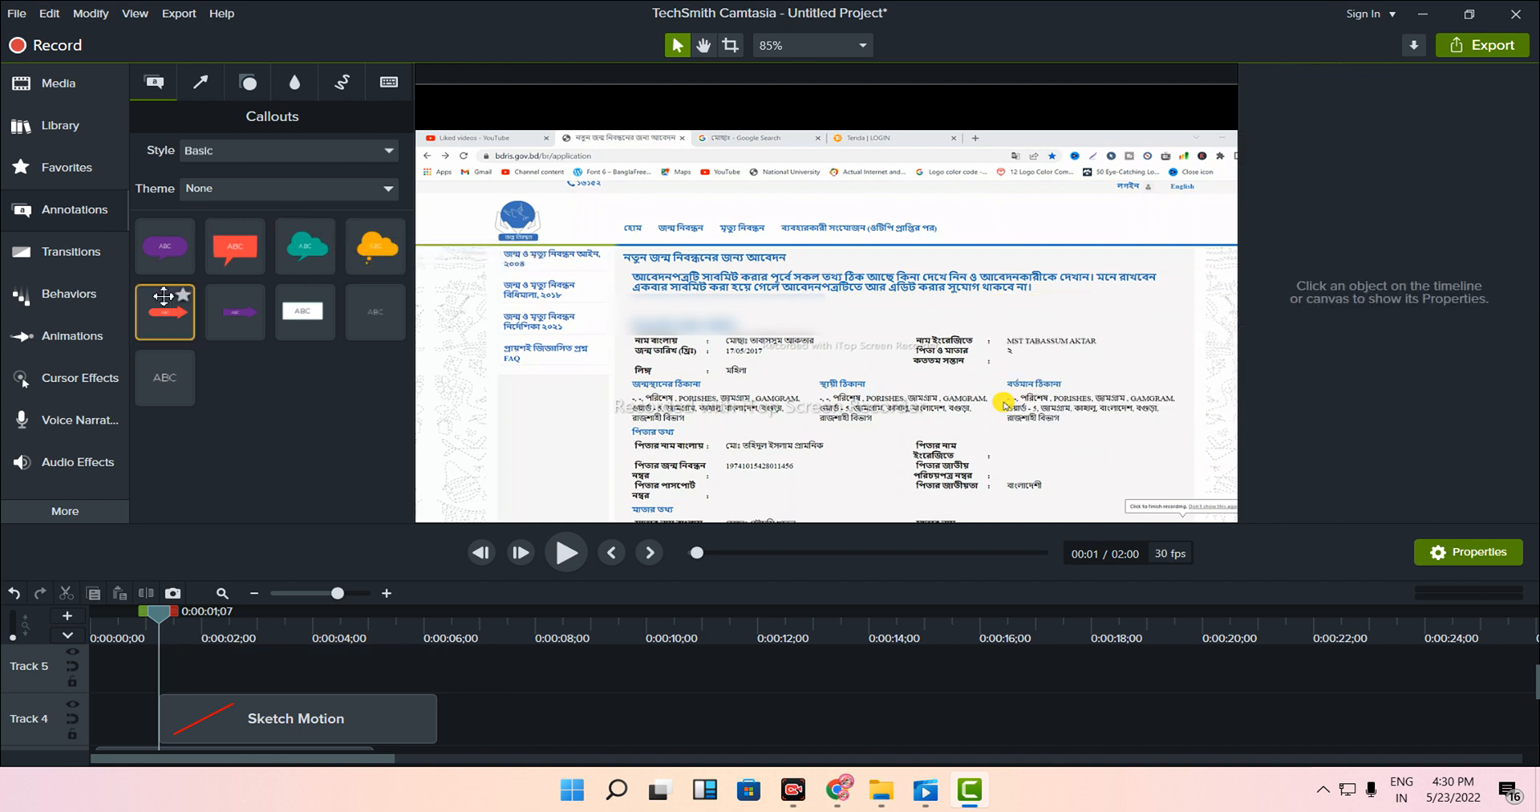
click(56, 250)
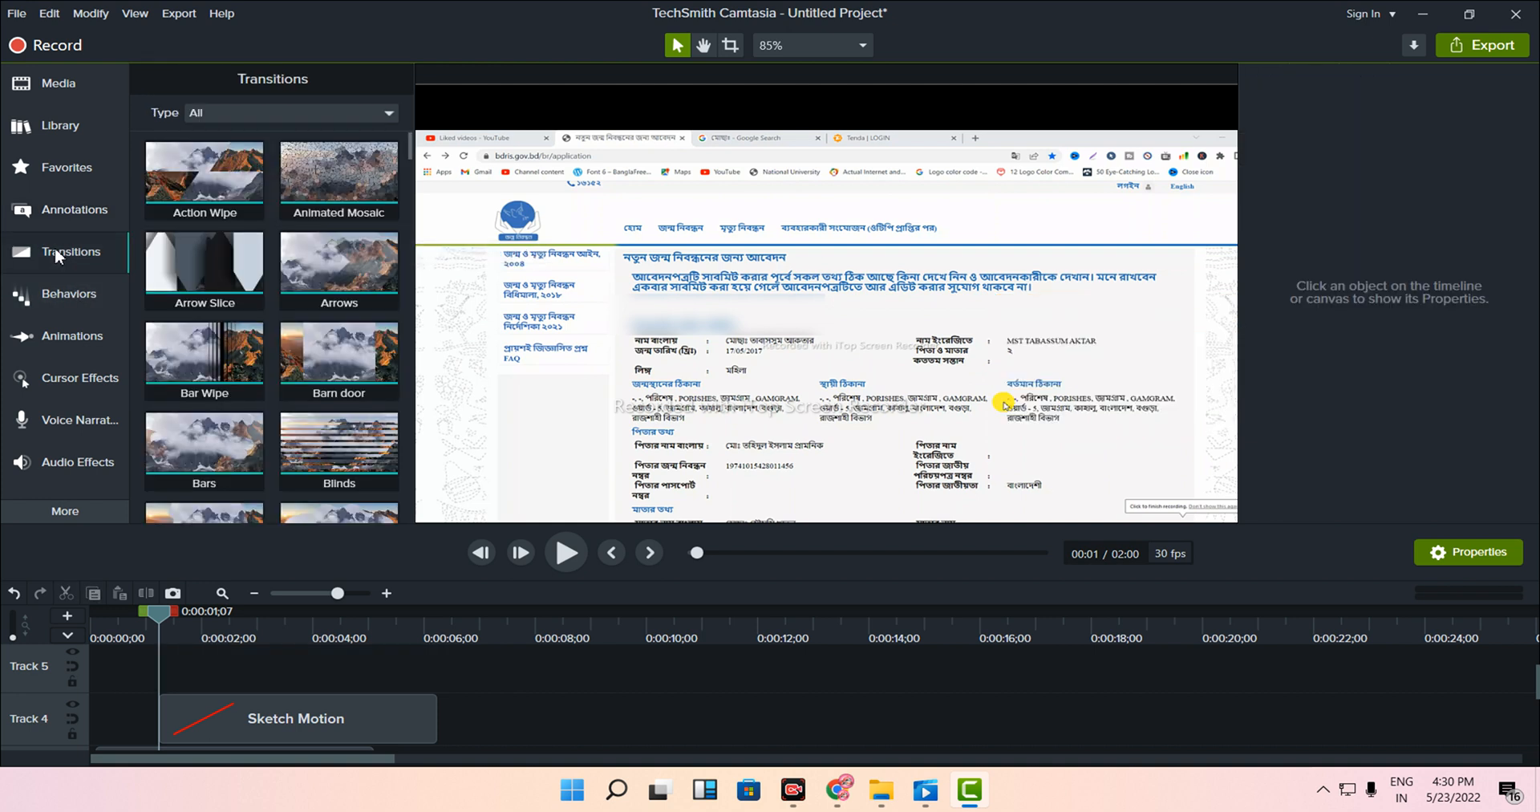
scroll(163, 345, down, 1)
scroll(163, 345, down, 2)
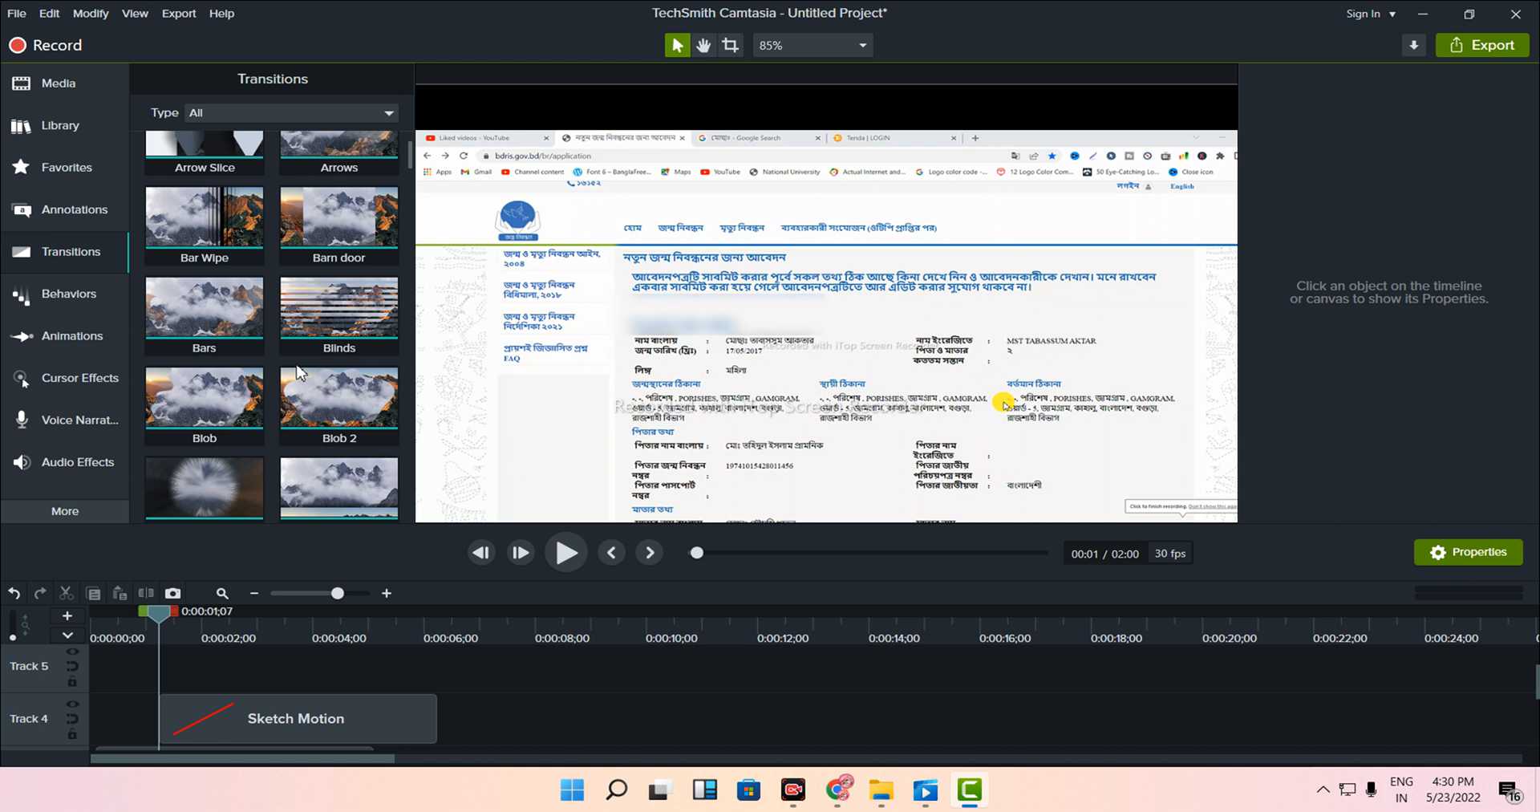
scroll(299, 374, up, 1)
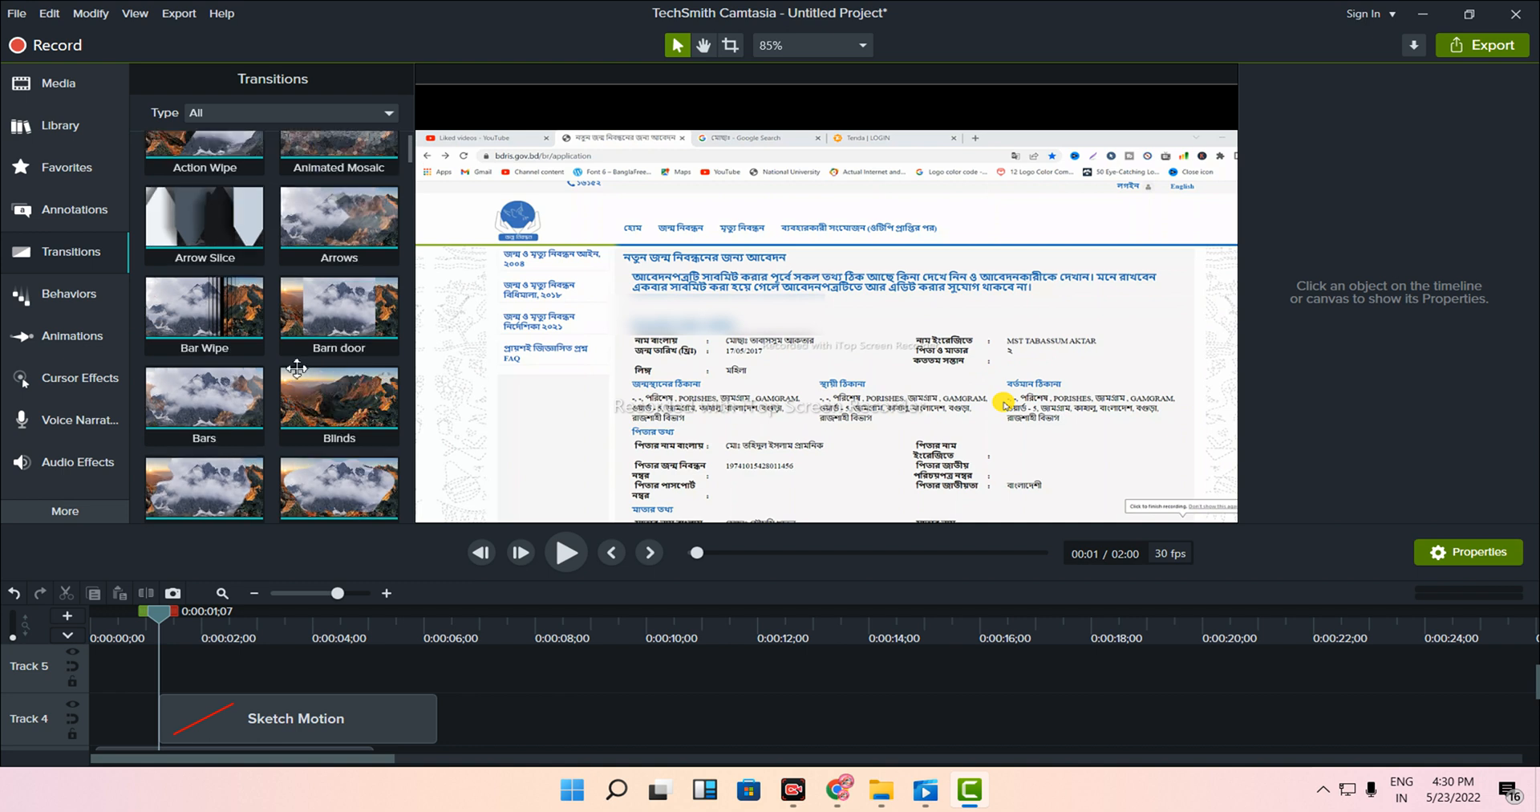
scroll(297, 367, up, 1)
click(353, 114)
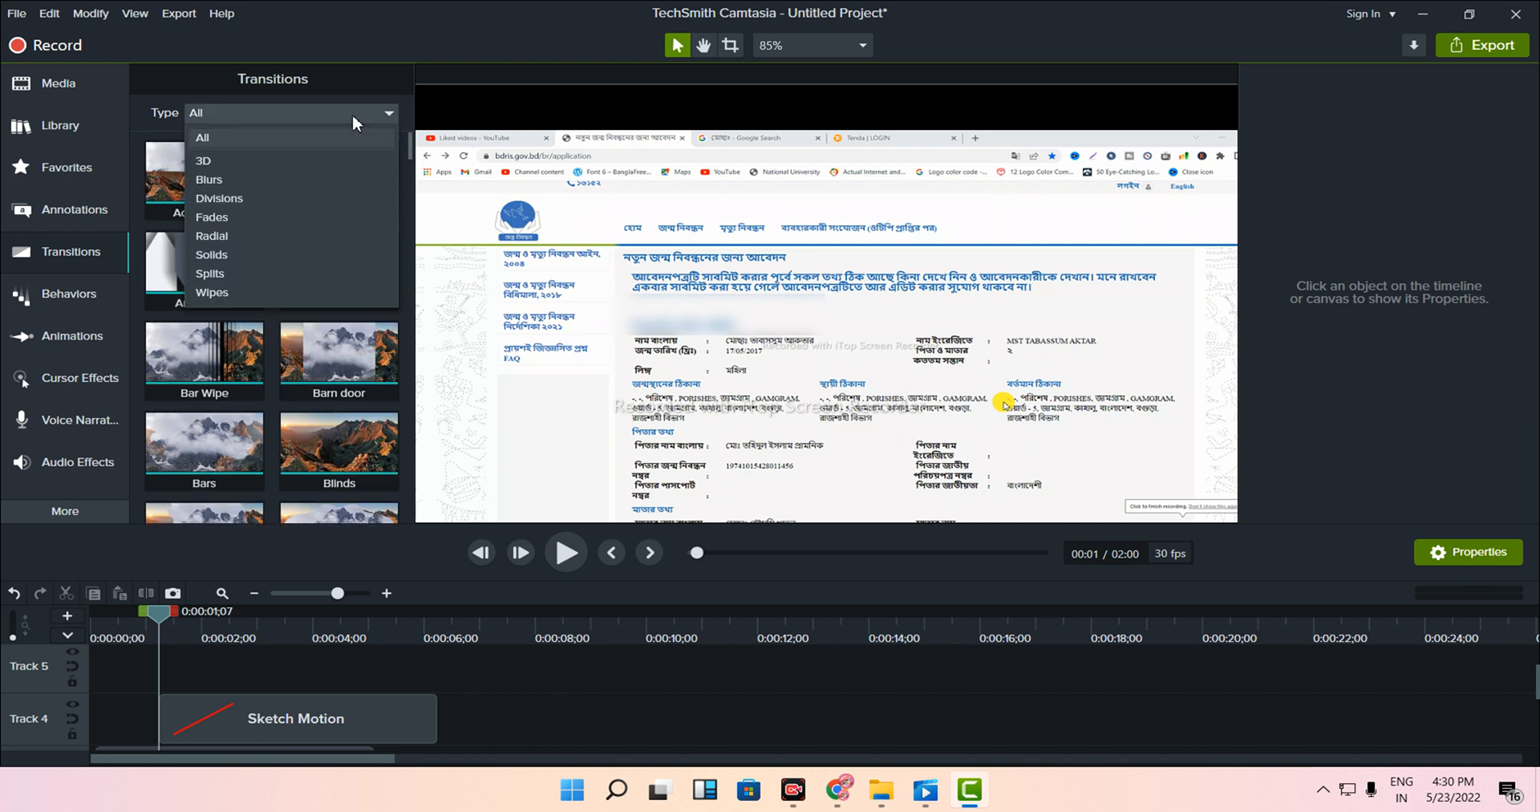
click(296, 160)
- Try the Cube transition at the start of the 20220224_114727 video on Track 2 and preview it from the beginning
mouse_move(208, 166)
mouse_down()
mouse_move(227, 619)
mouse_move(147, 707)
mouse_move(152, 758)
mouse_up()
scroll(164, 710, down, 2)
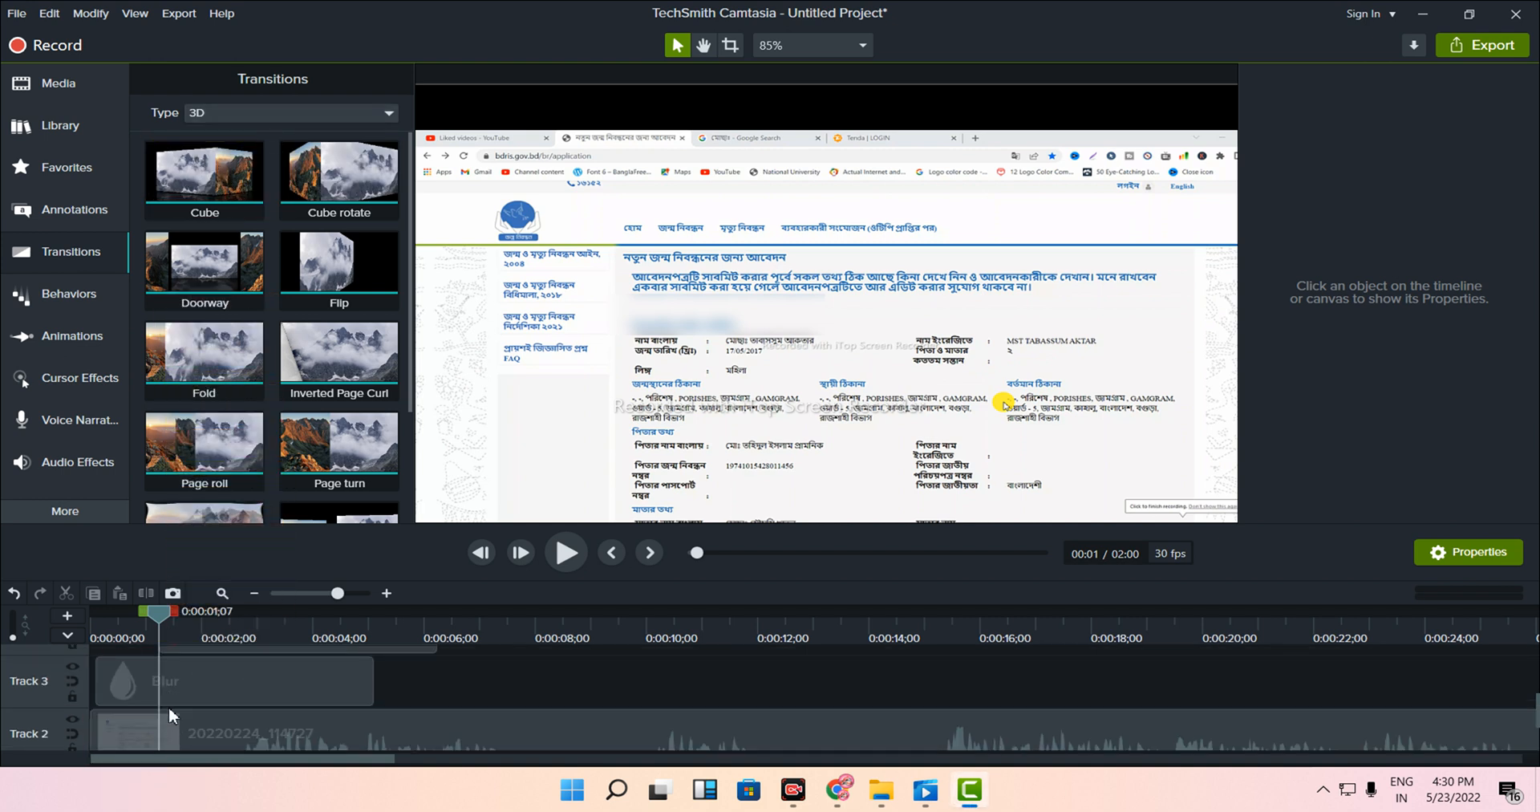
drag(156, 607, 76, 609)
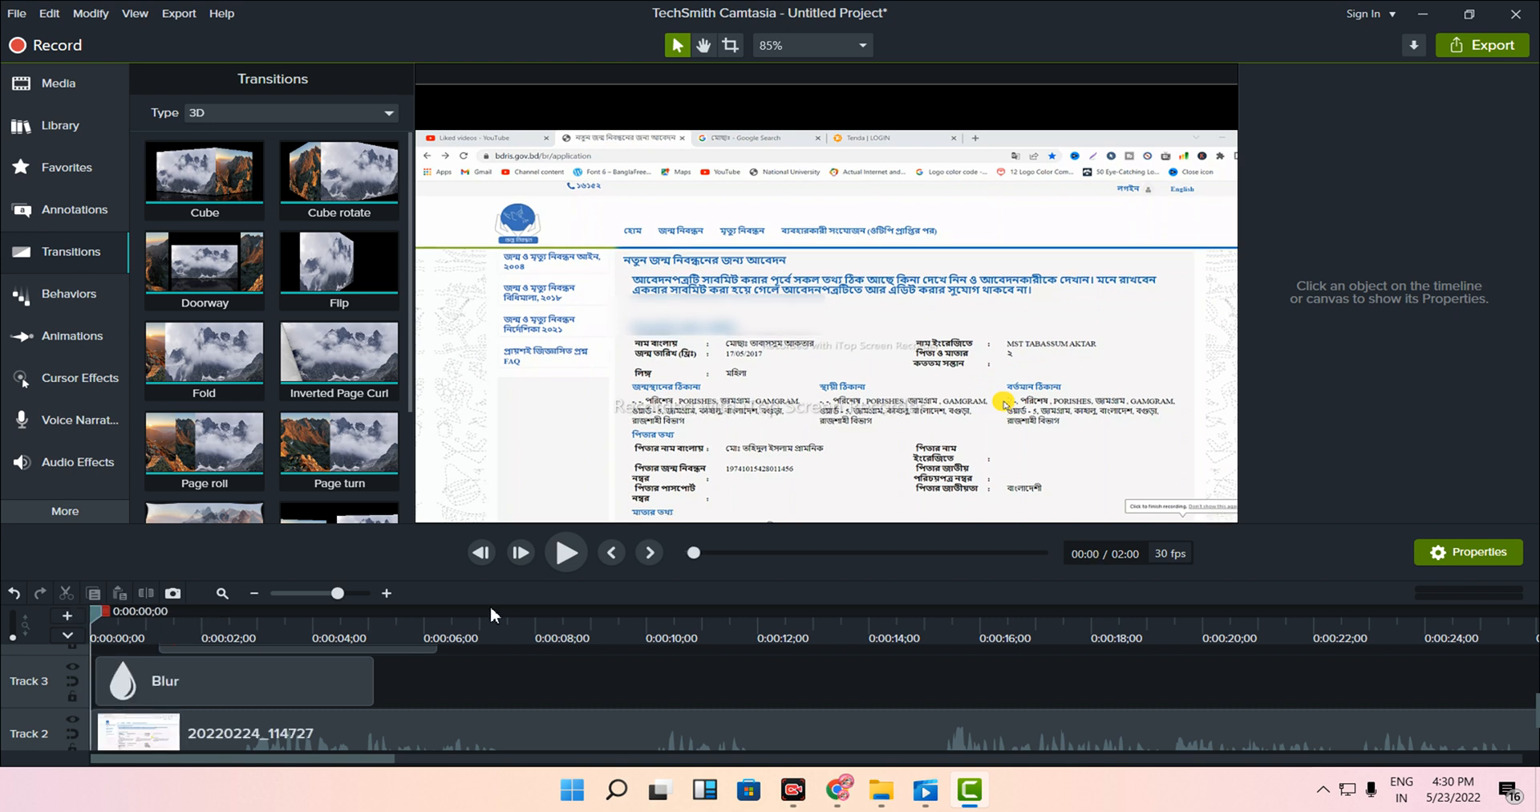
click(568, 565)
scroll(248, 735, up, 3)
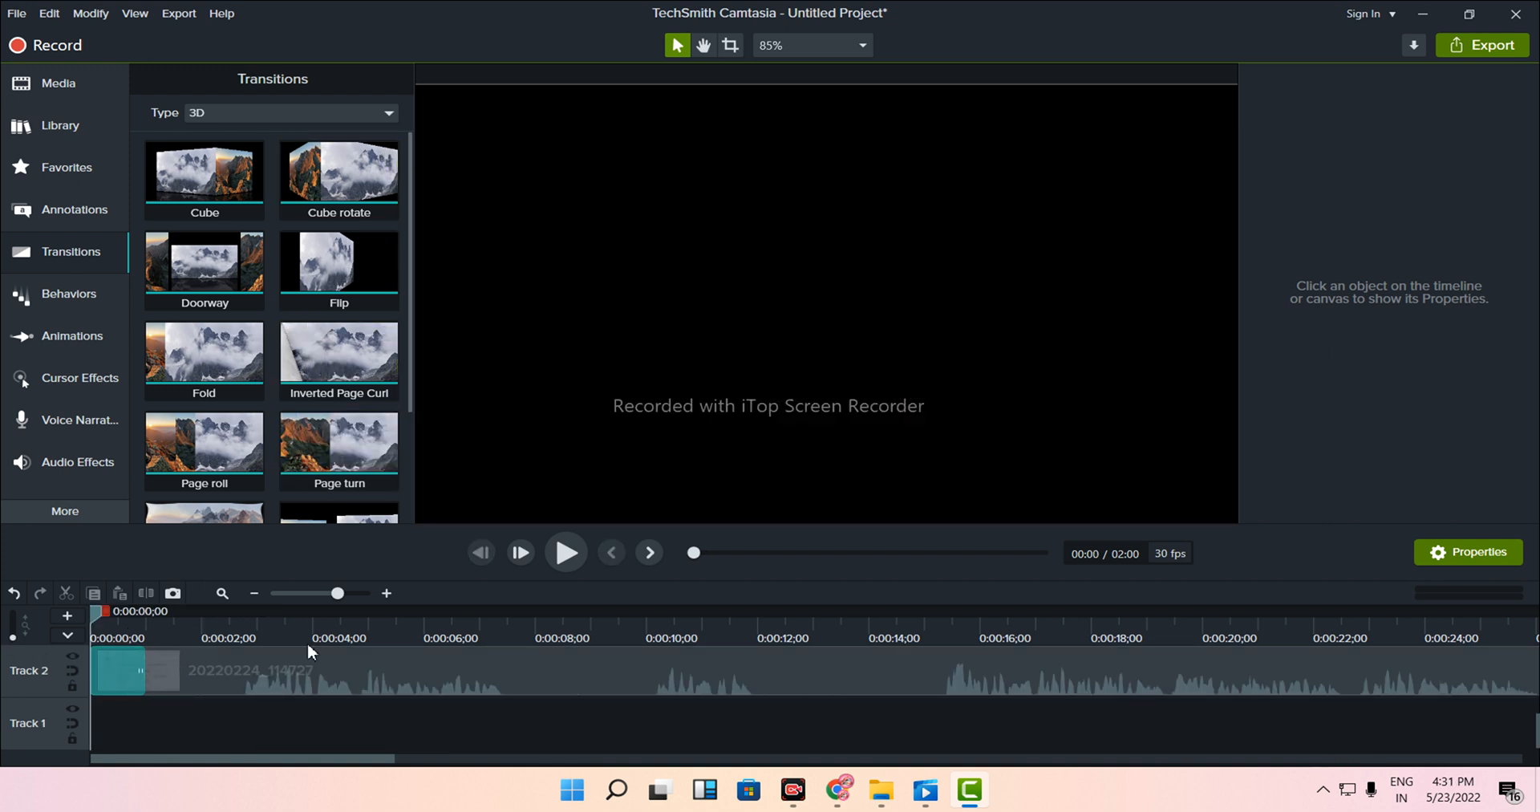
click(574, 554)
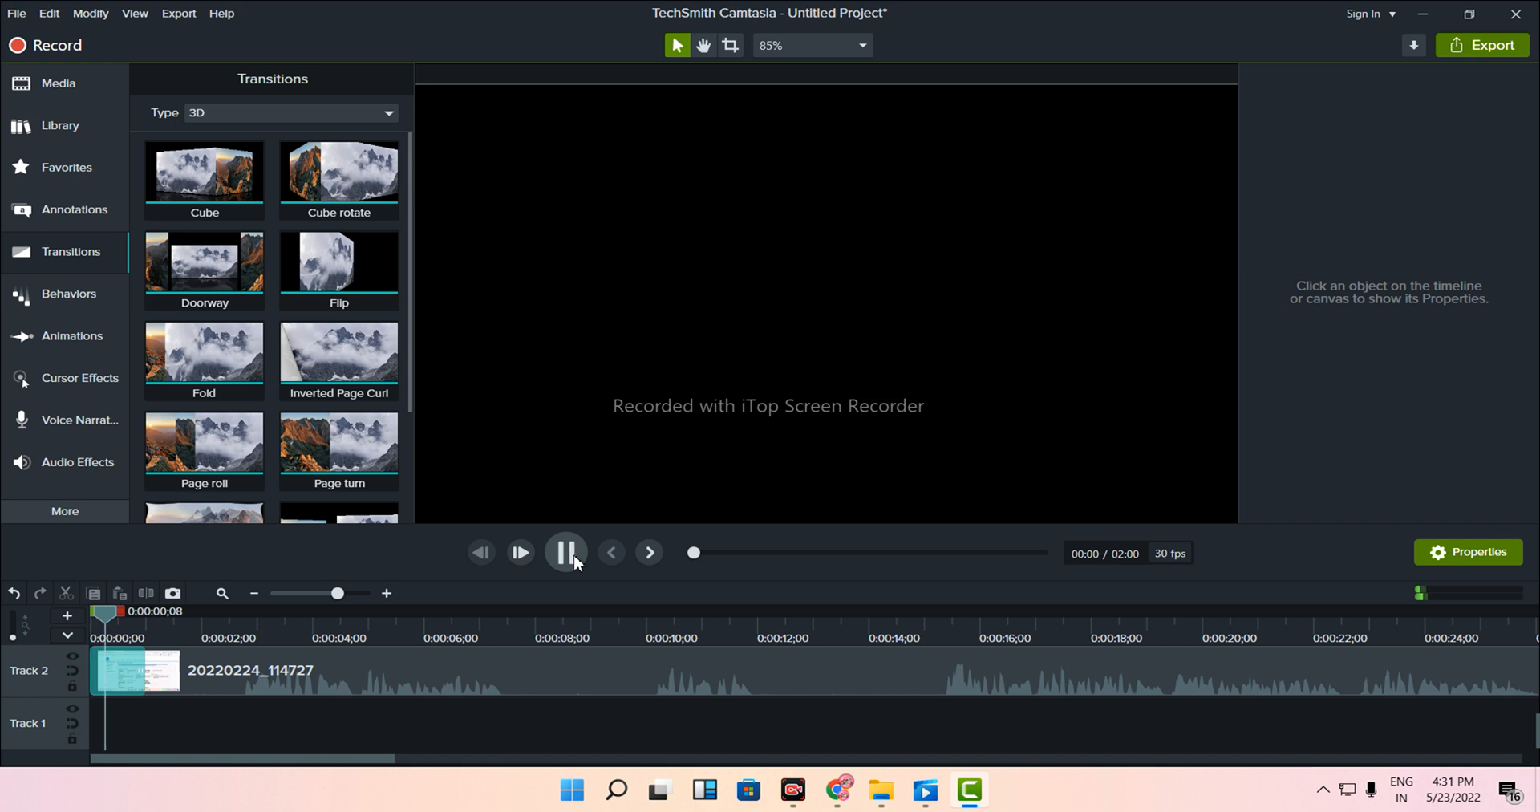
click(575, 554)
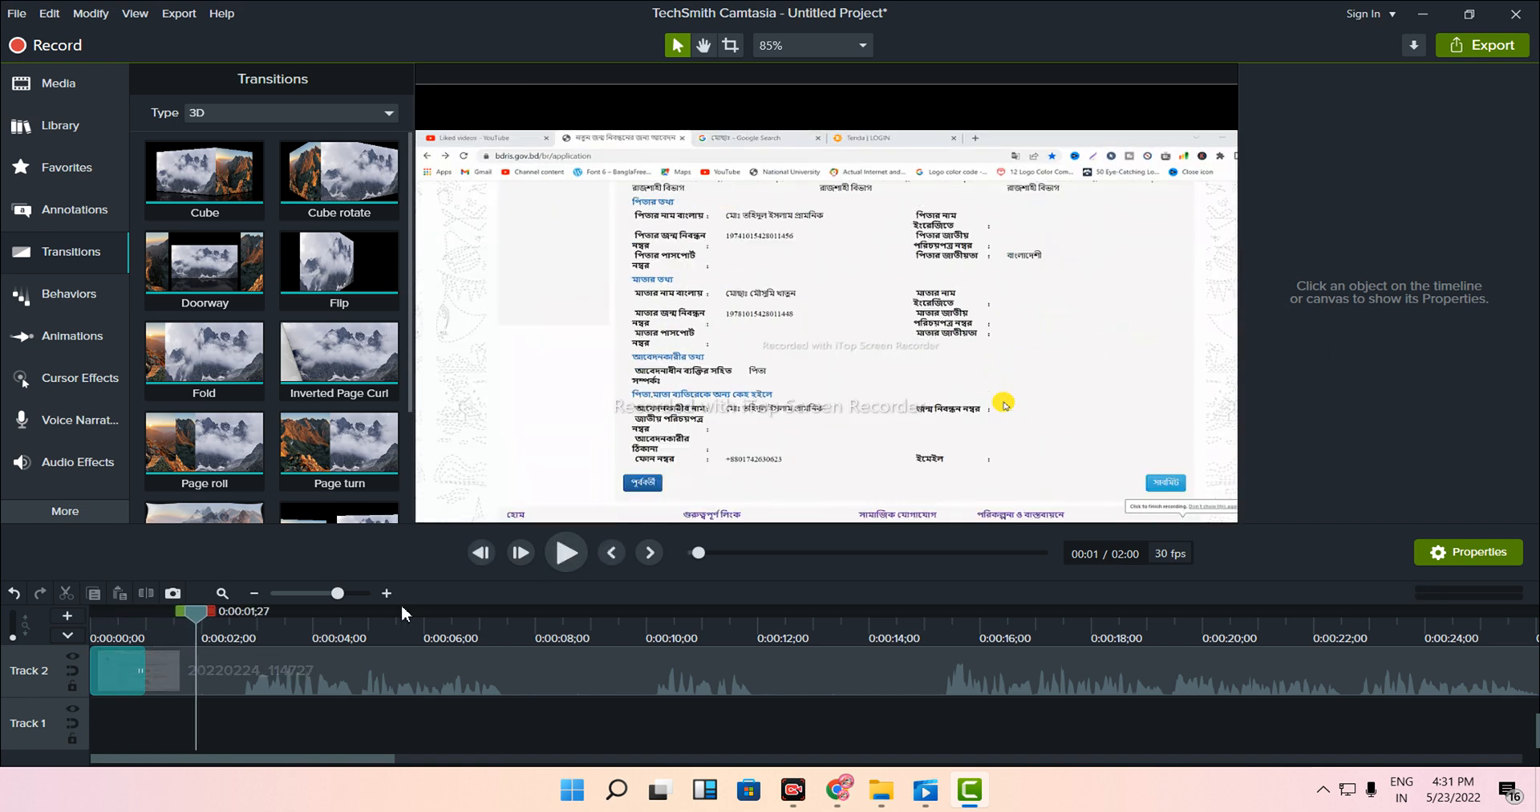
- Undo the Cube transition, add Inverted Page Curl at the start of the Track 2 video, and preview it from the beginning
scroll(249, 393, down, 1)
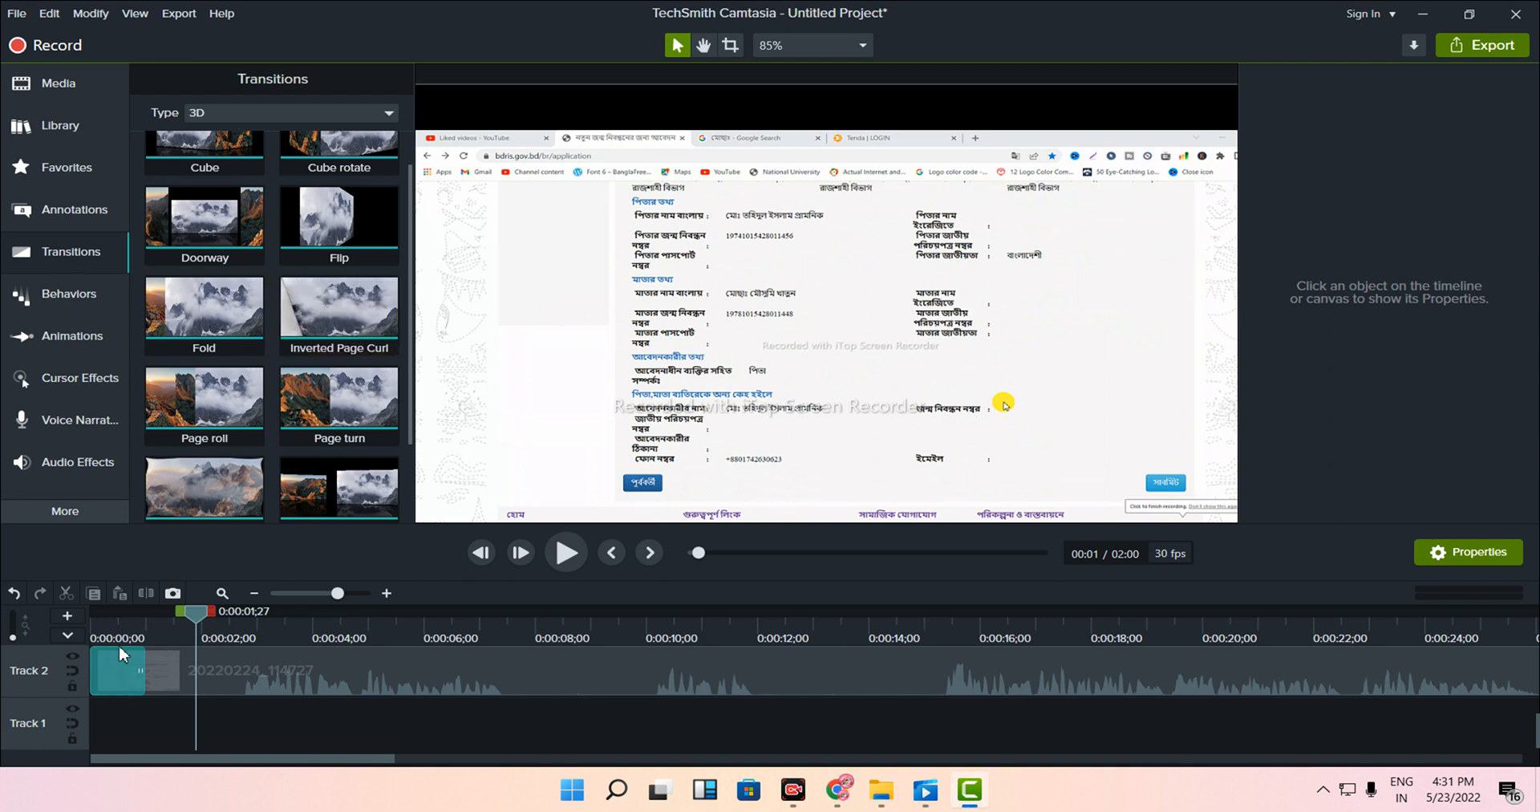
key(super+space)
key(ctrl+z)
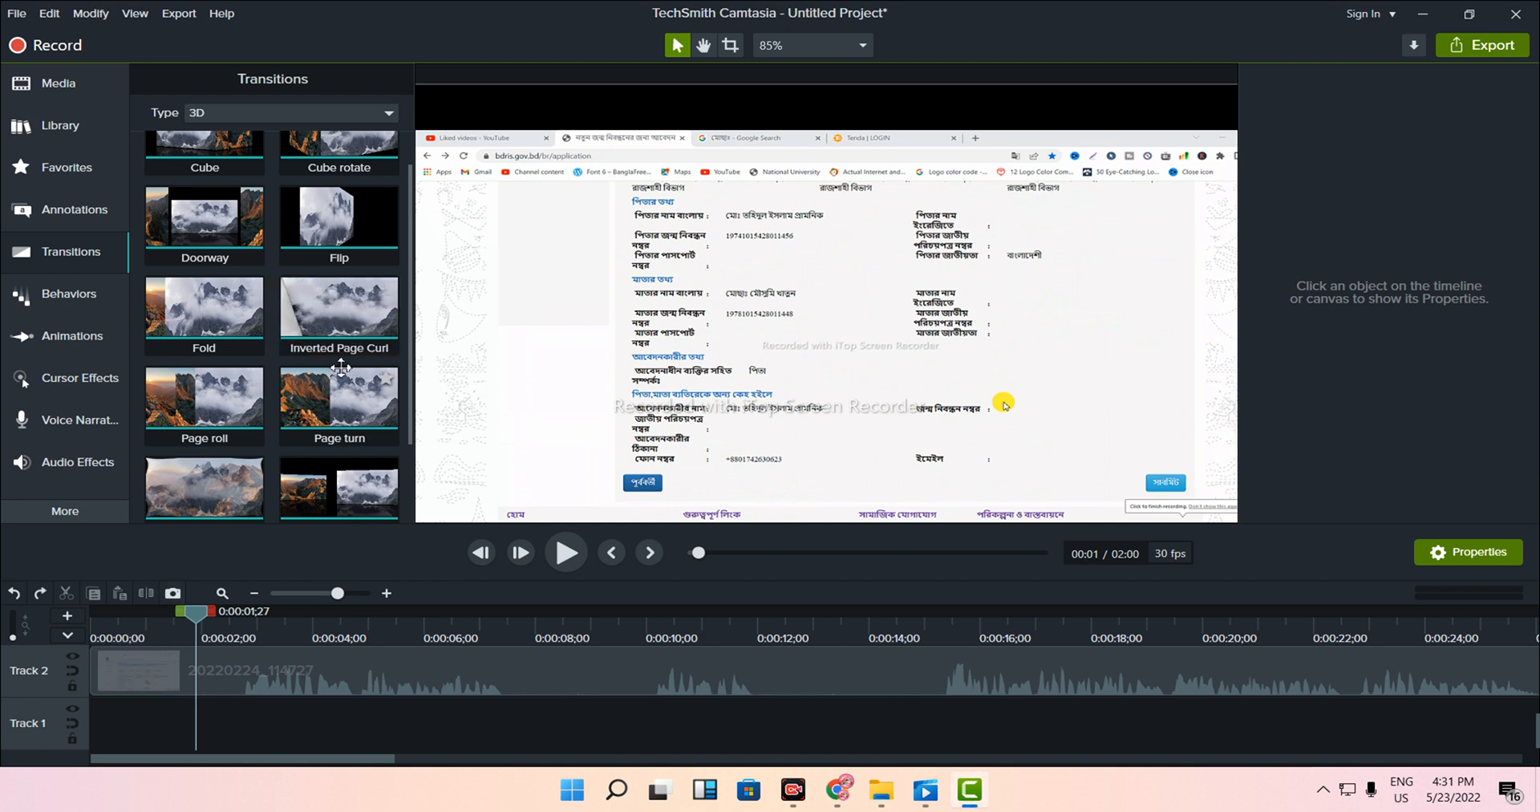
drag(341, 327, 145, 678)
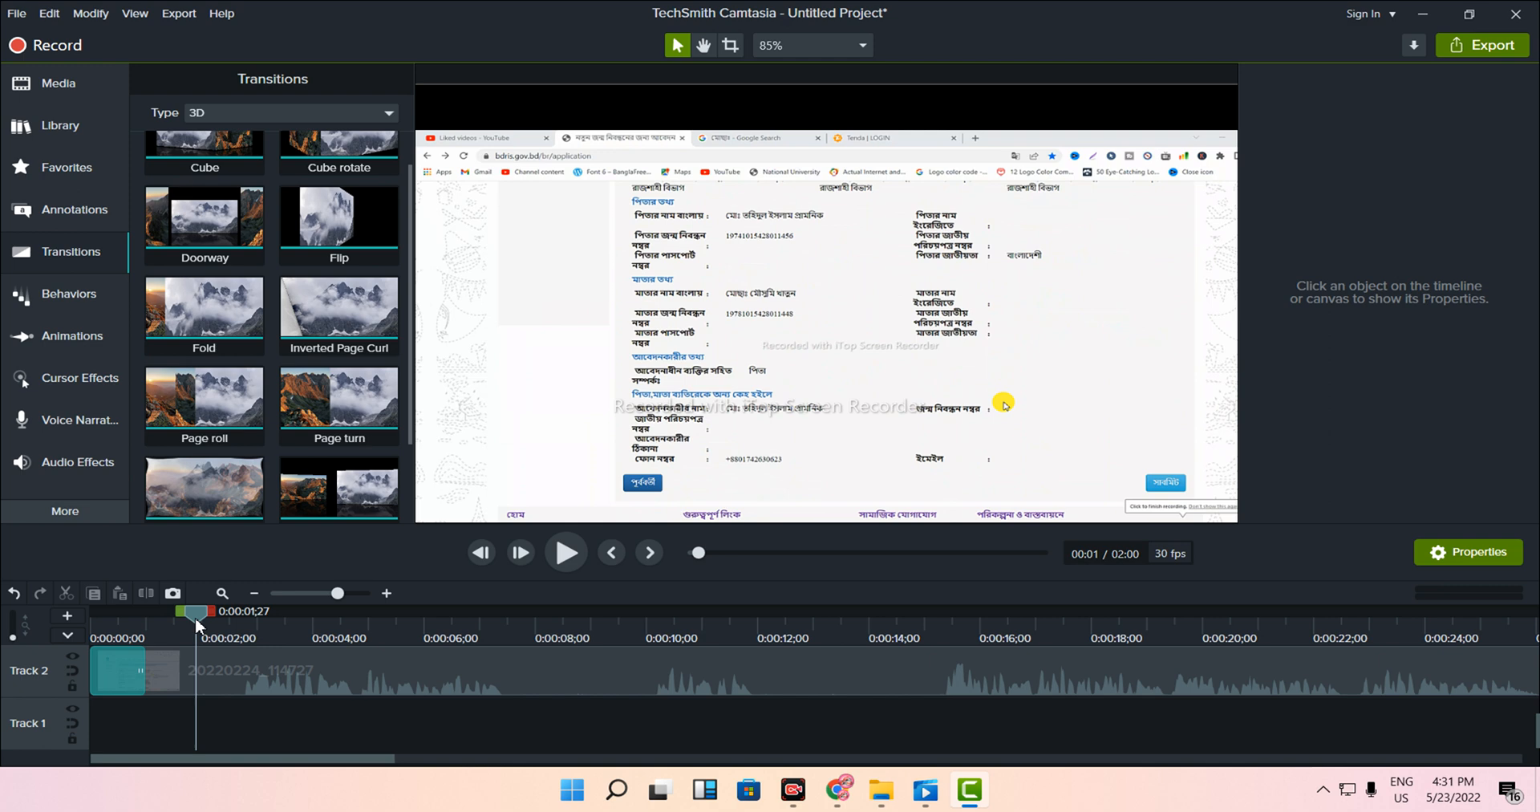
drag(195, 614, 91, 614)
click(565, 552)
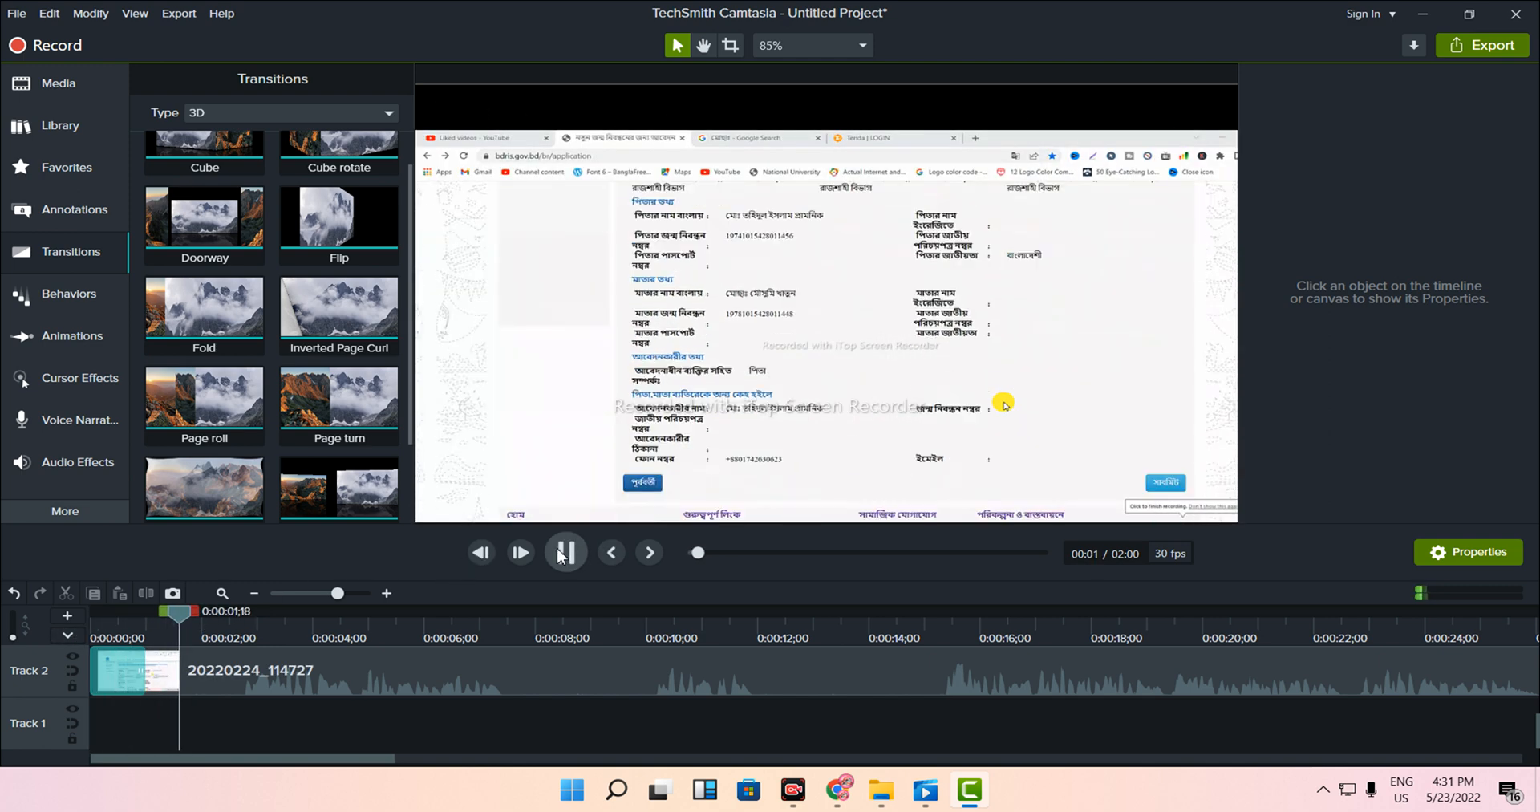
click(565, 552)
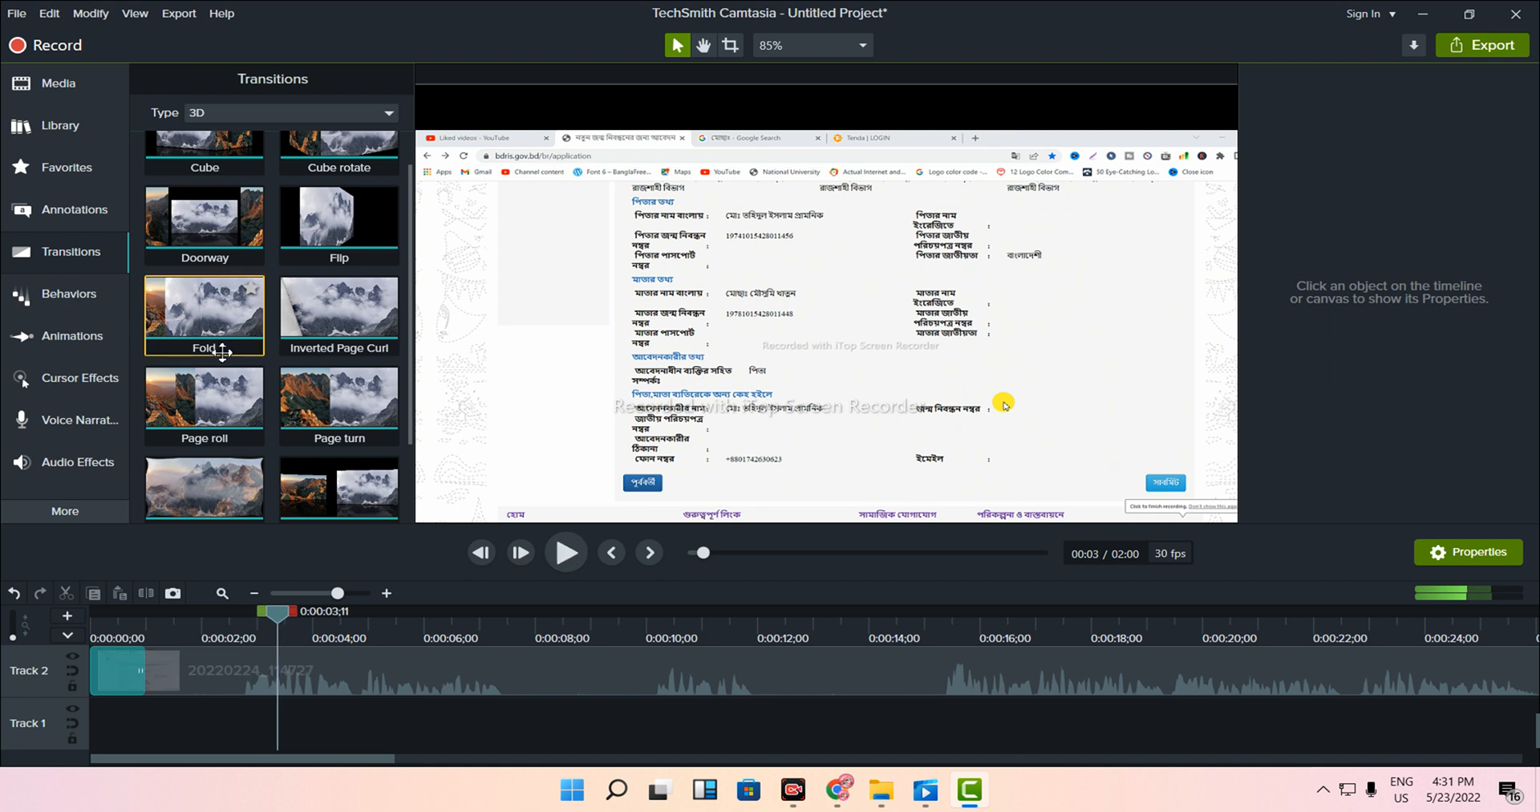
- Look through the remaining 3D transitions, the Fades transitions and the available behaviors
scroll(337, 347, down, 2)
scroll(351, 347, up, 3)
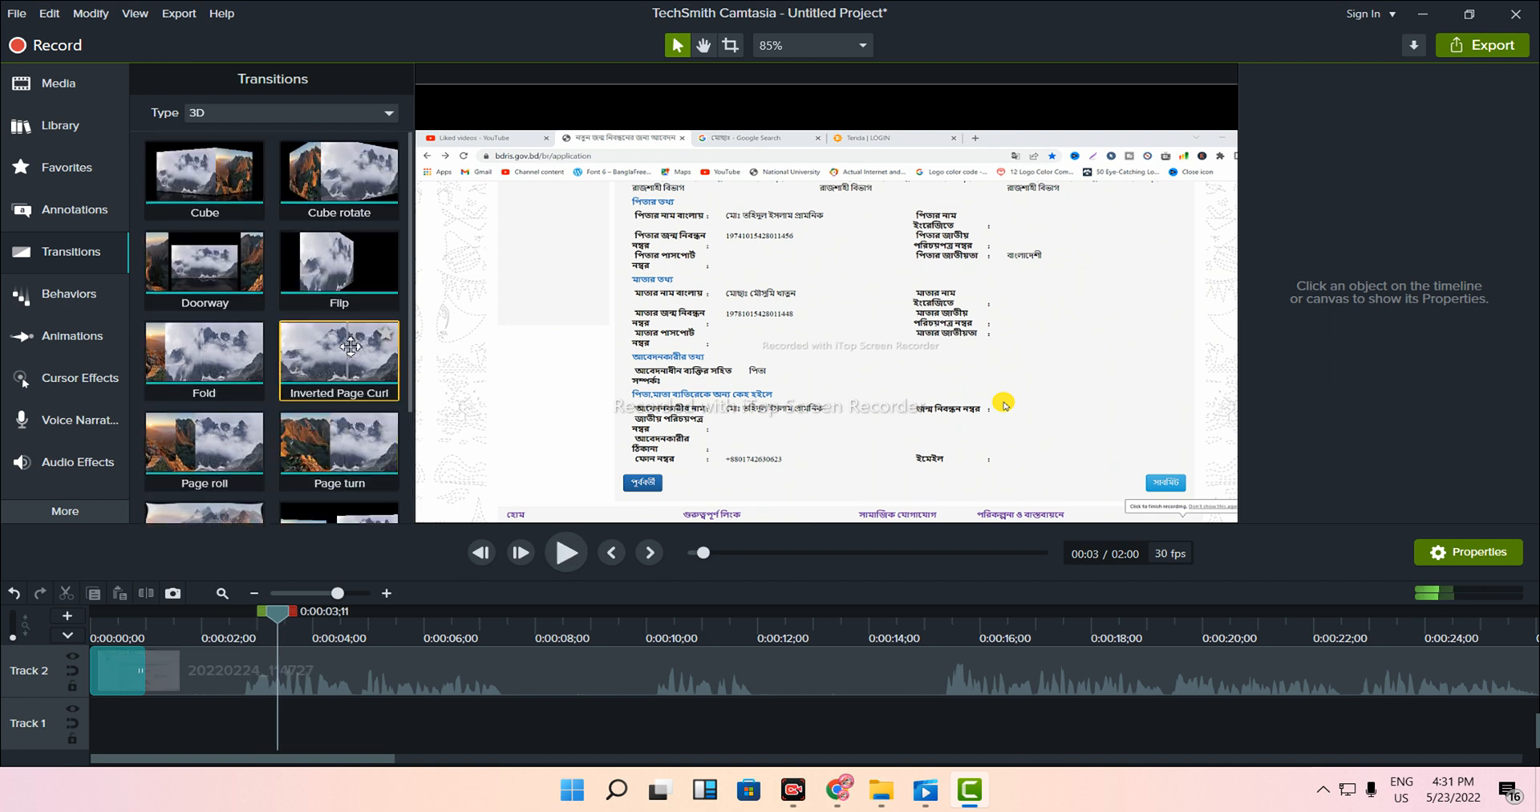
click(379, 108)
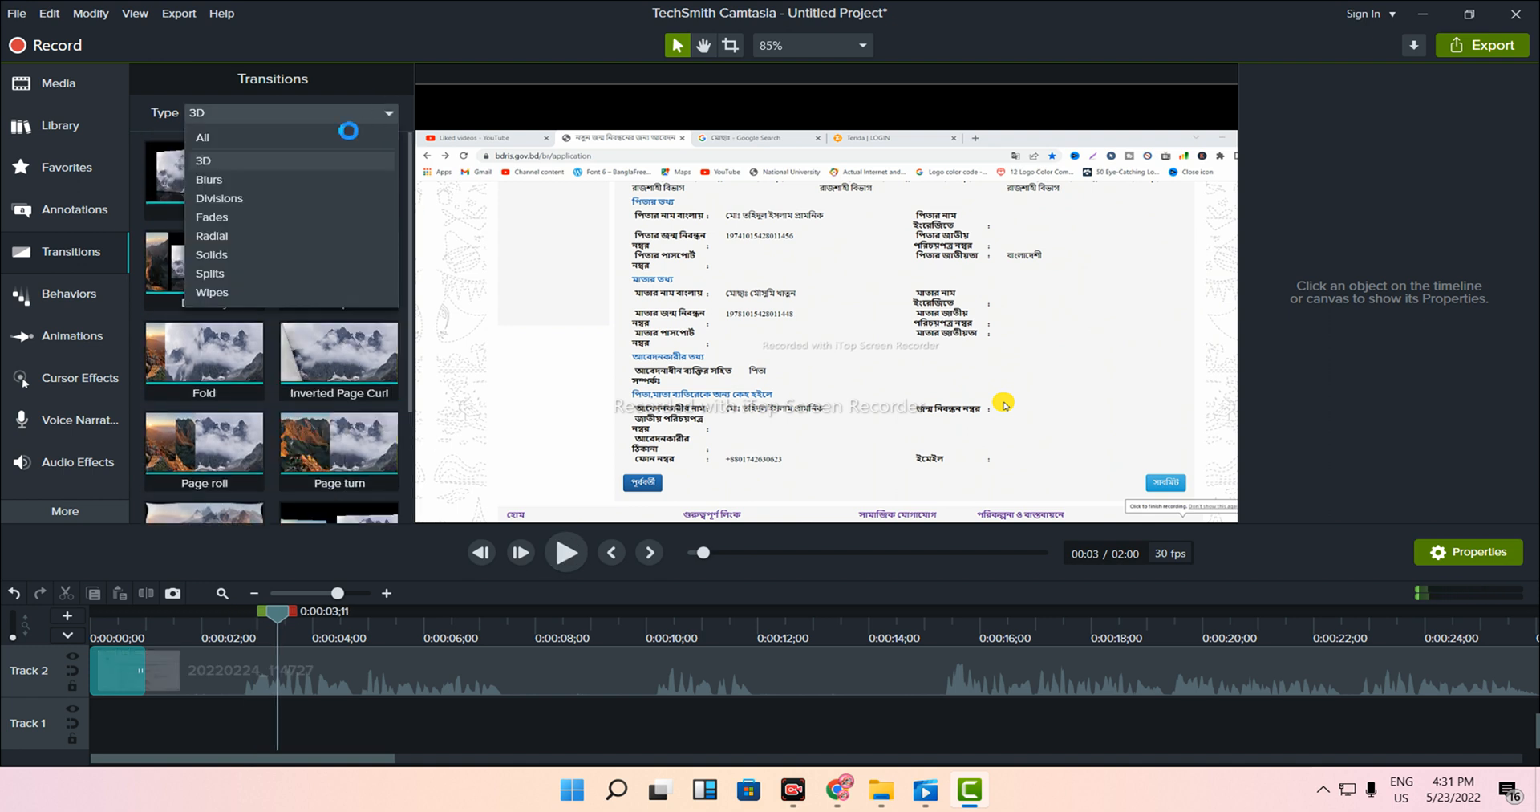
click(225, 215)
scroll(249, 365, down, 1)
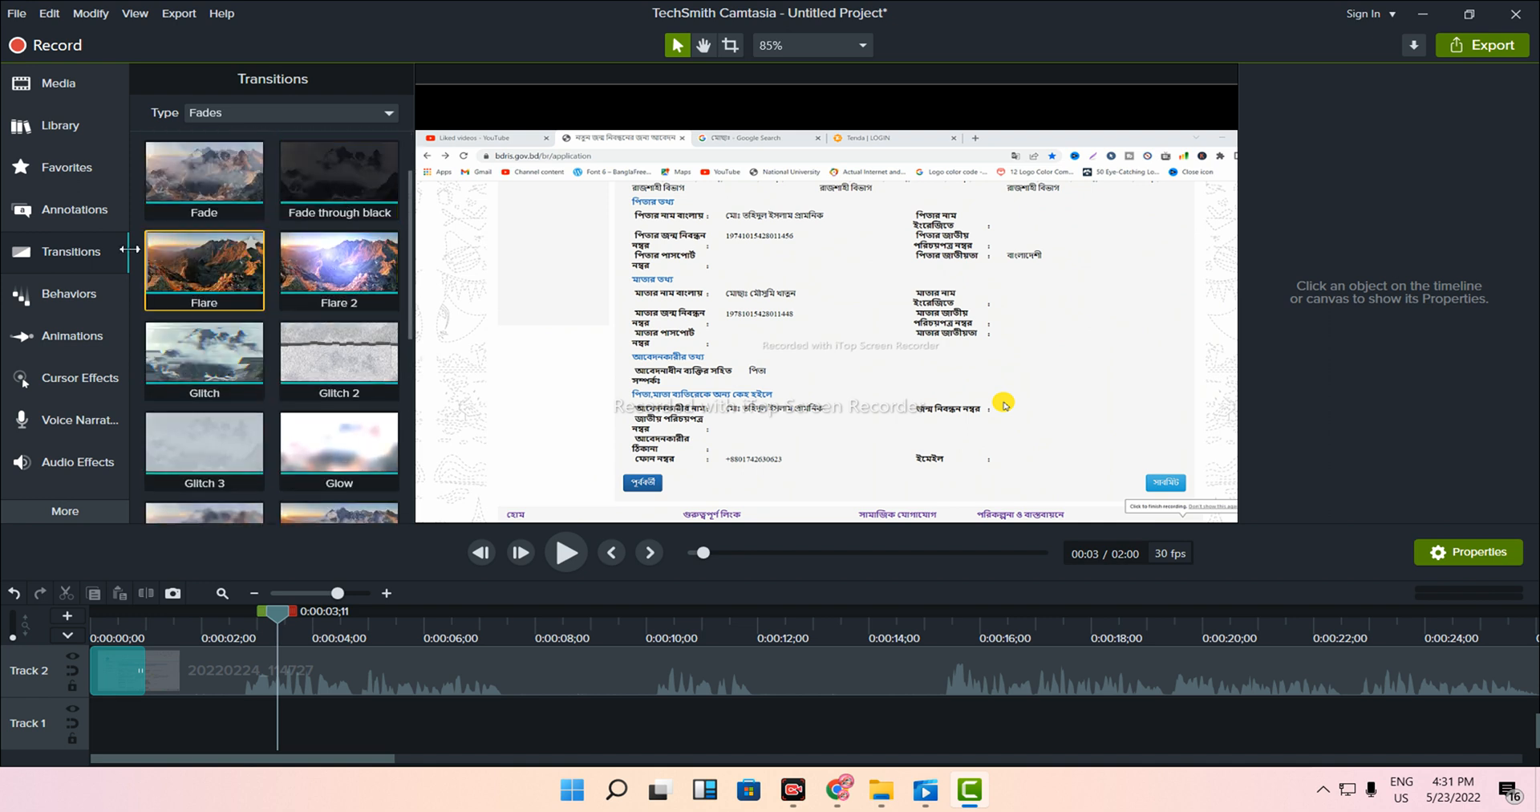
click(92, 250)
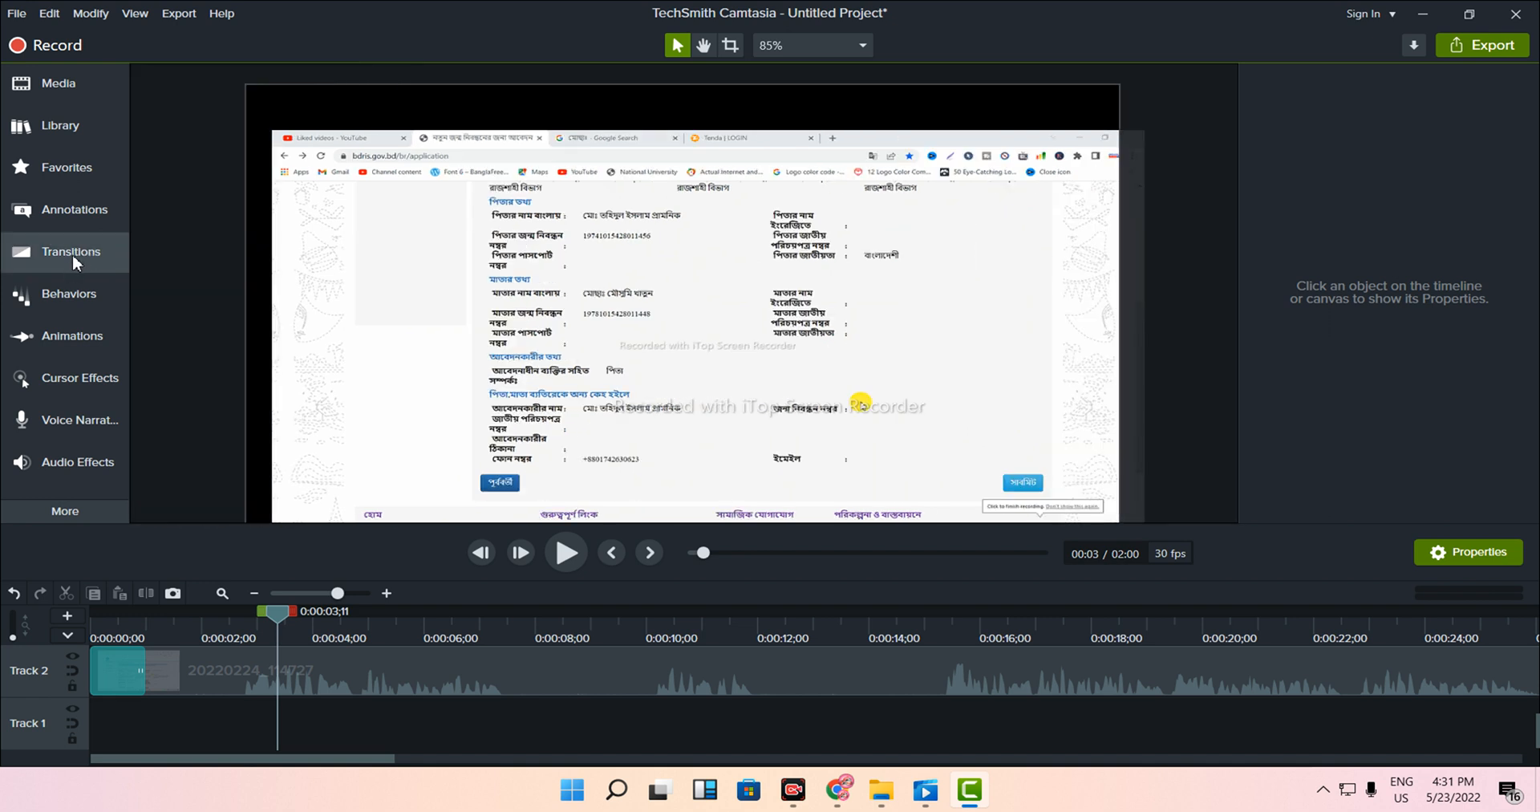
click(72, 252)
click(72, 281)
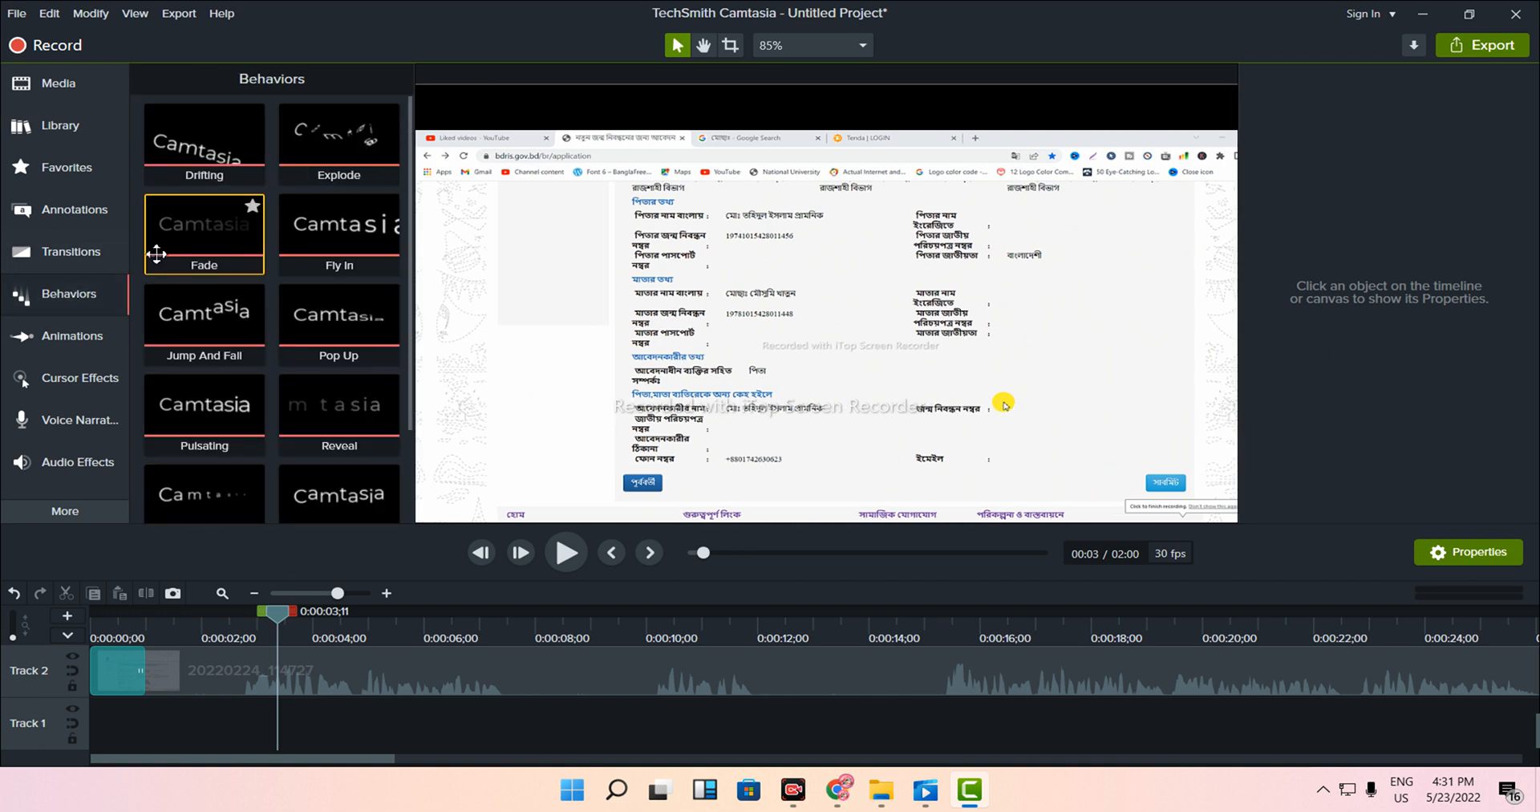
scroll(193, 186, down, 1)
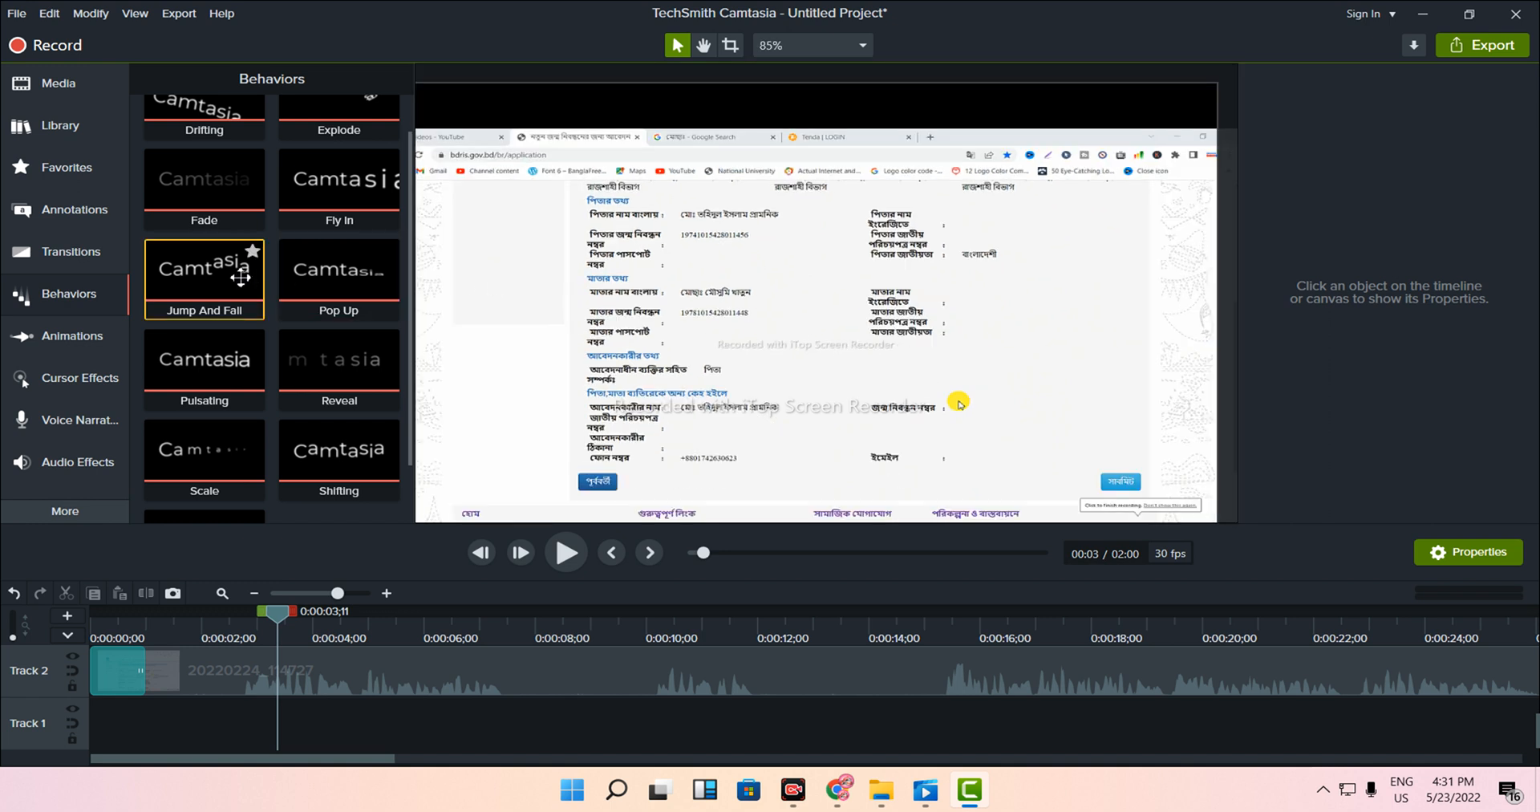
scroll(319, 368, down, 2)
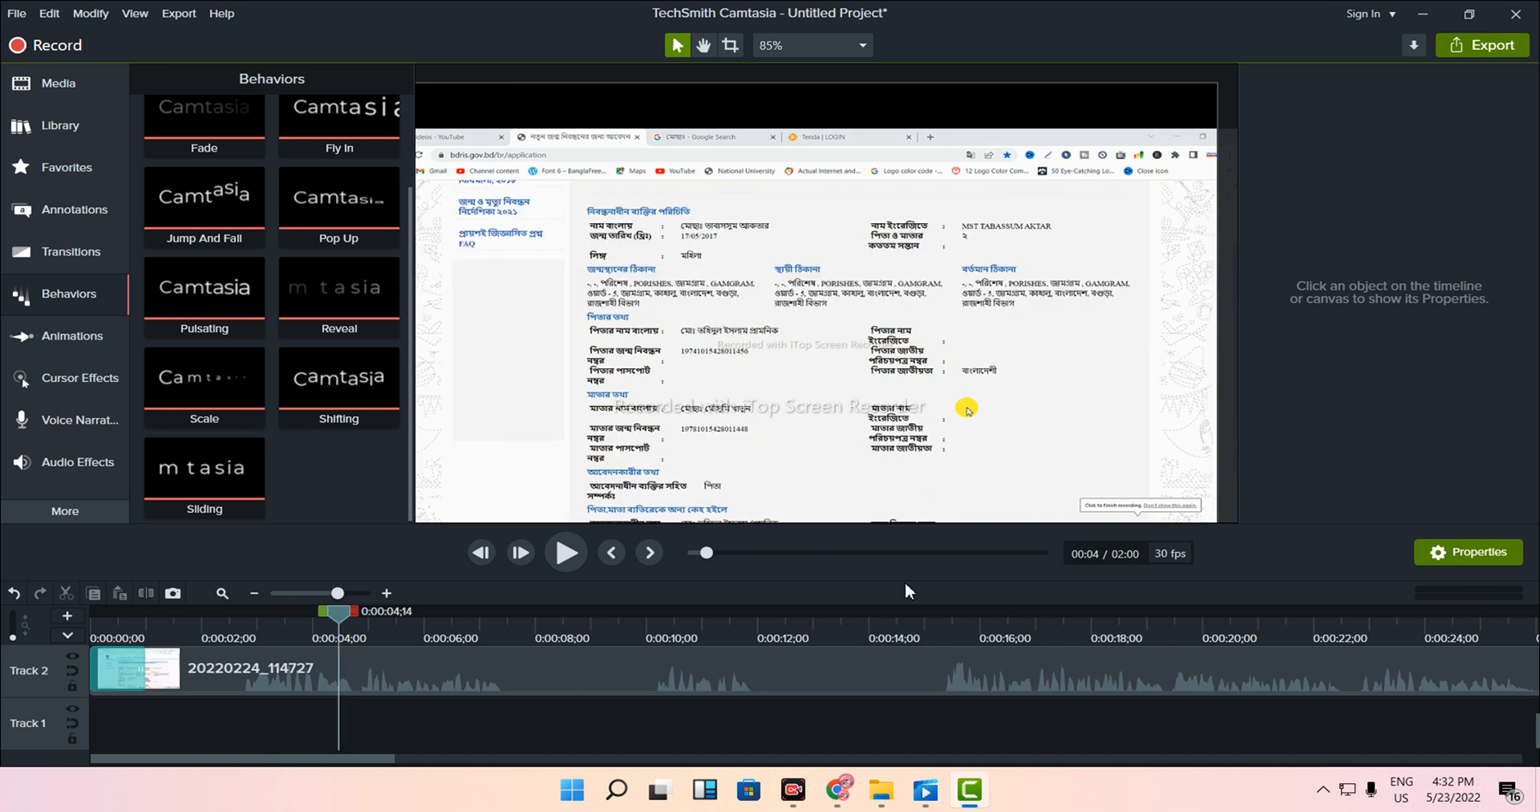
- Return the playhead to the start and apply the Jump And Fall and Shifting behaviors to the 20211222_080655 video on Track 1
drag(242, 200, 261, 706)
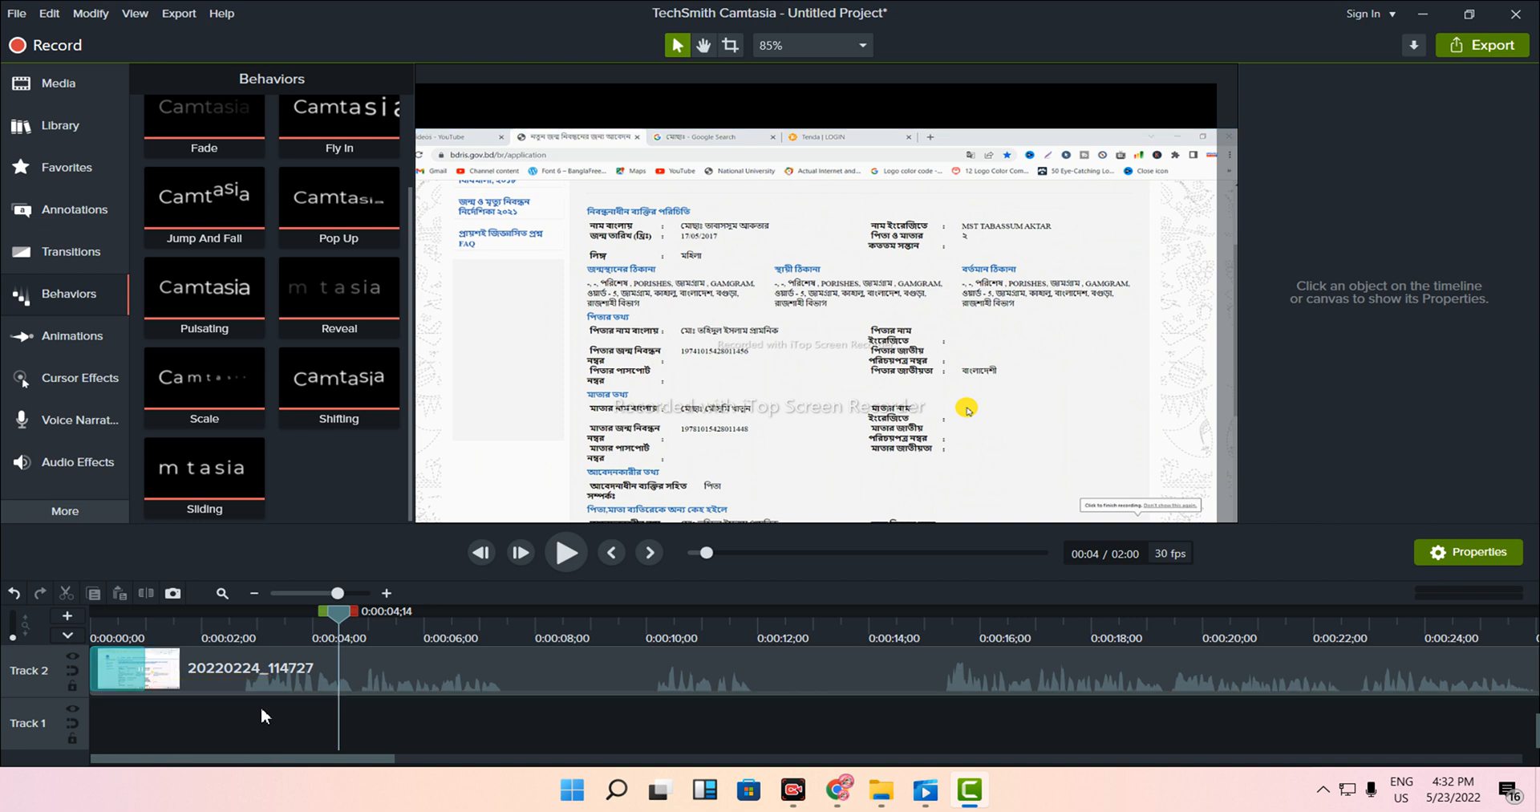
drag(337, 616, 93, 605)
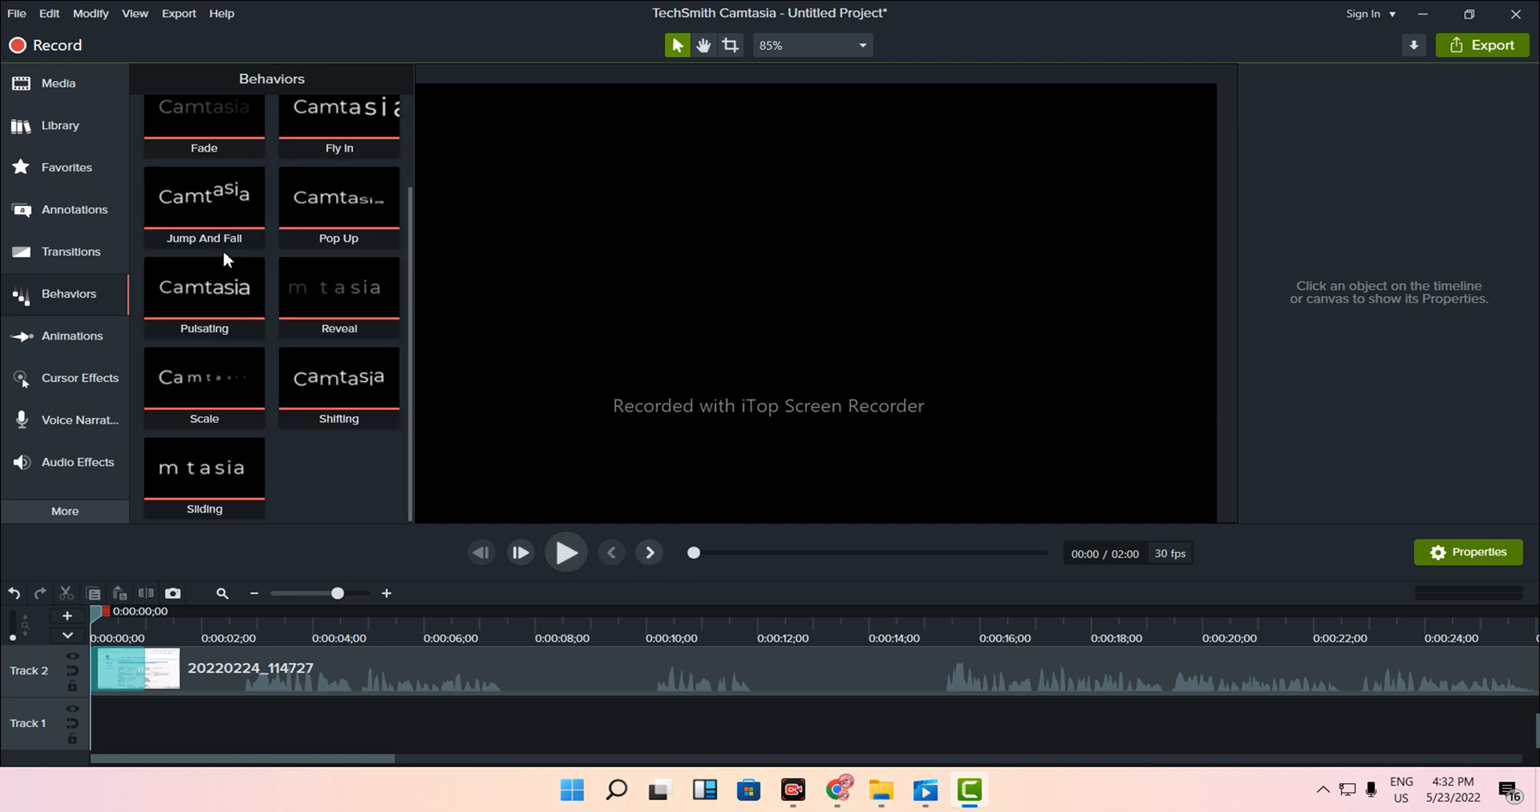
scroll(213, 302, up, 1)
drag(213, 332, 138, 725)
scroll(297, 695, up, 3)
scroll(297, 695, up, 1)
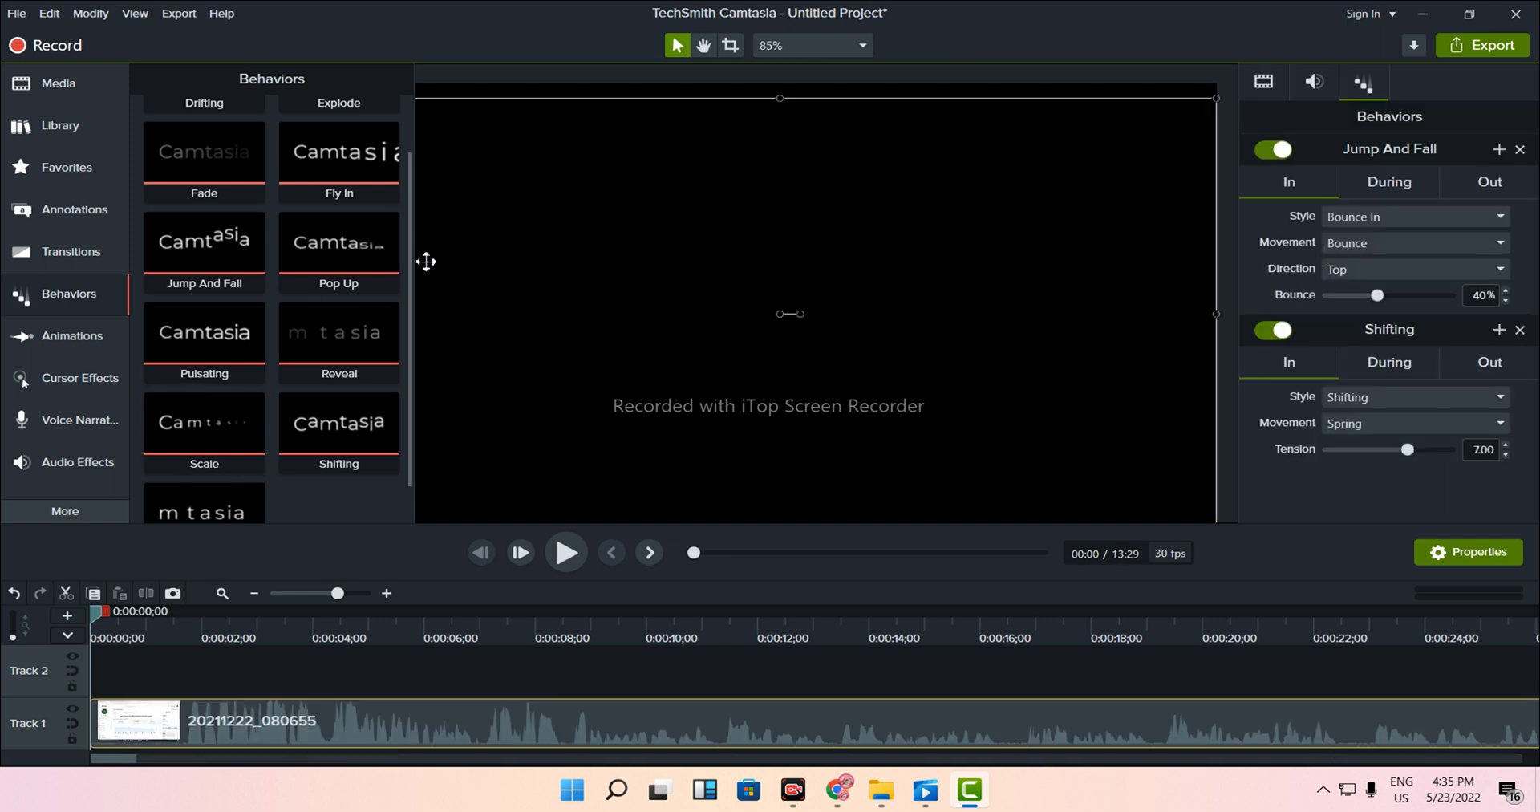
- Add the Drifting behavior to the 20211222_080655 video on Track 1 and preview the opening seconds
scroll(385, 305, down, 1)
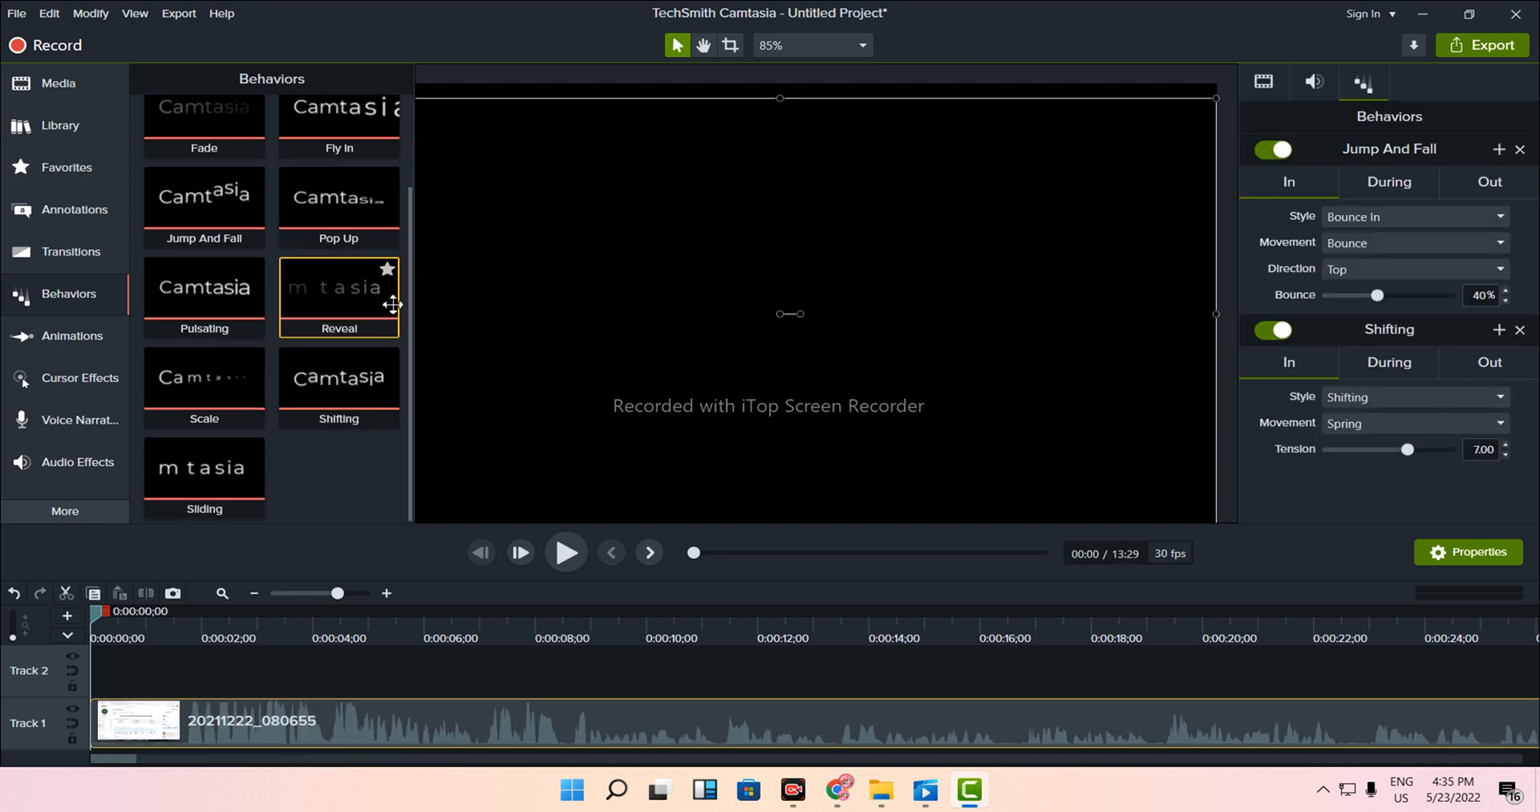
scroll(392, 304, up, 1)
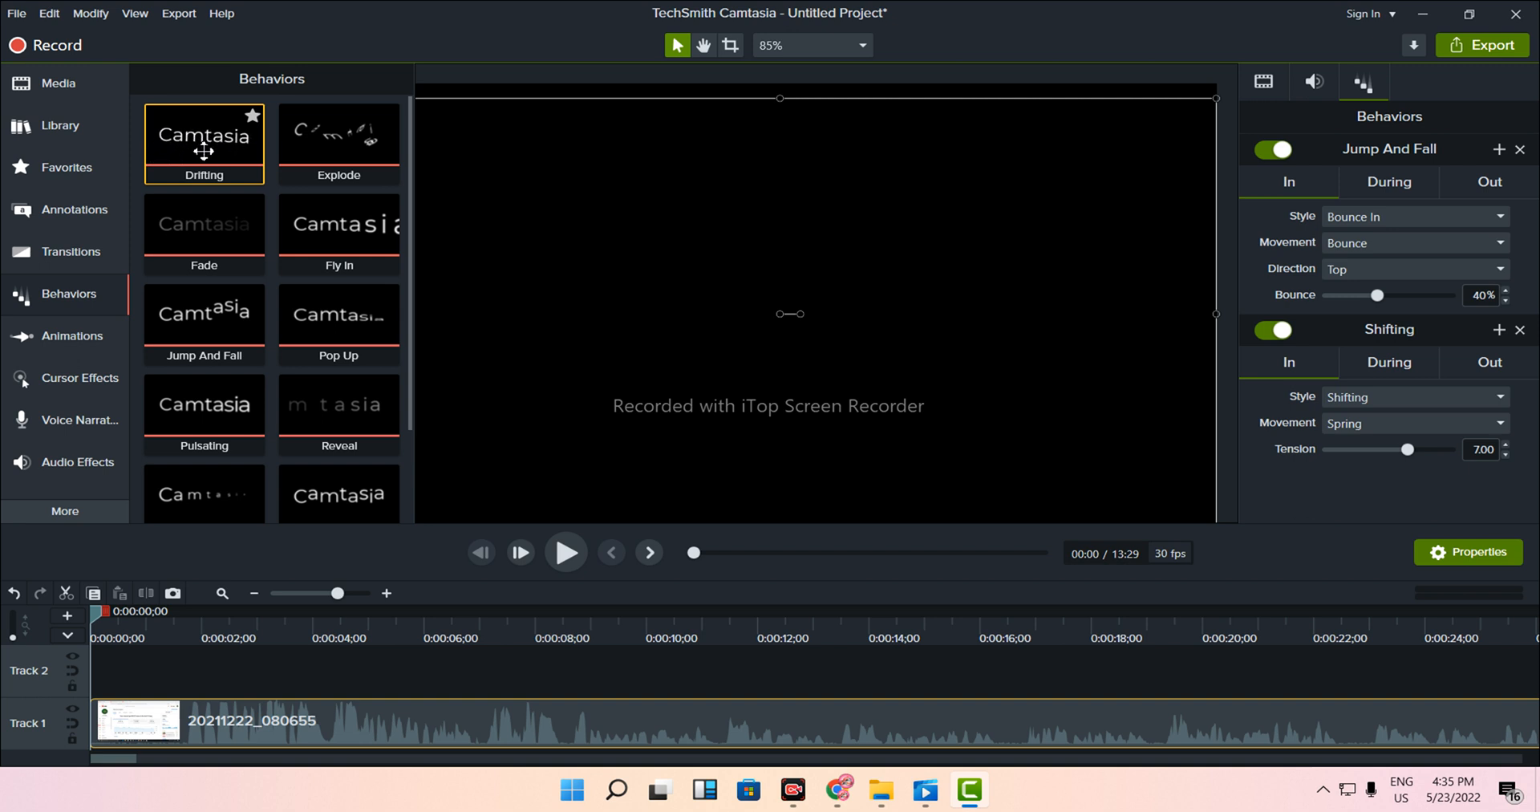
drag(204, 150, 148, 716)
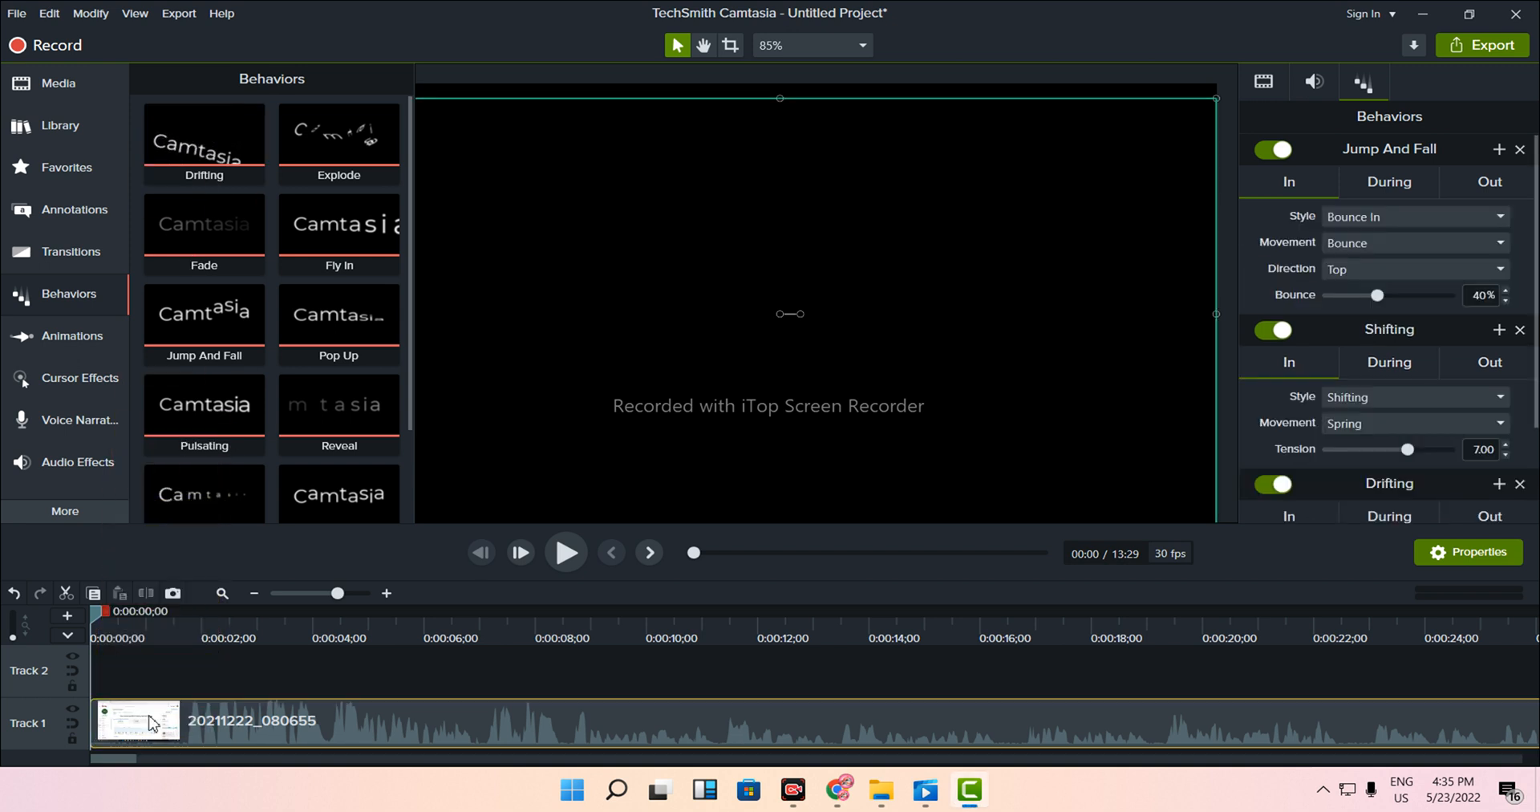
click(574, 547)
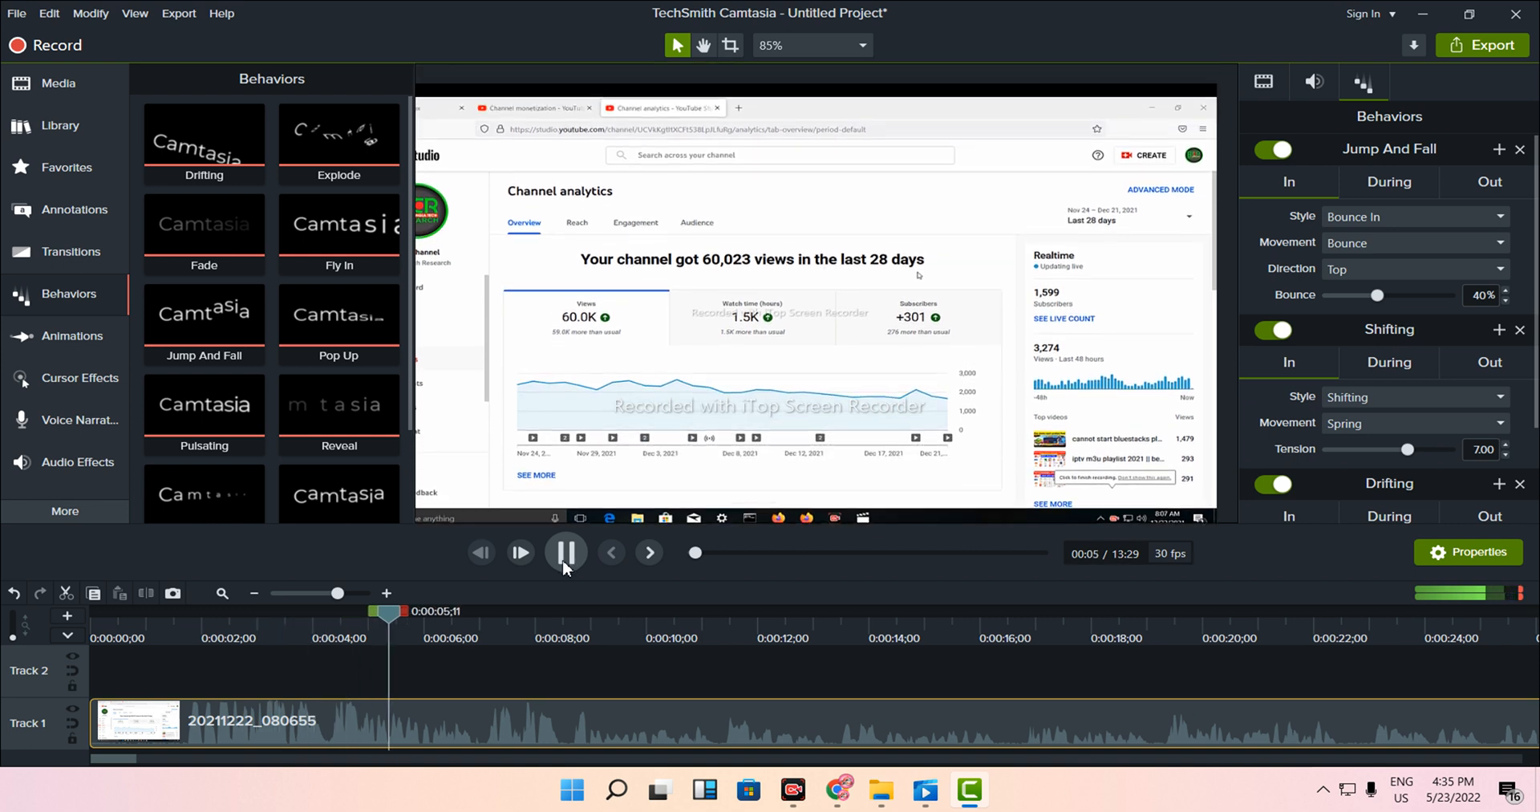
click(564, 561)
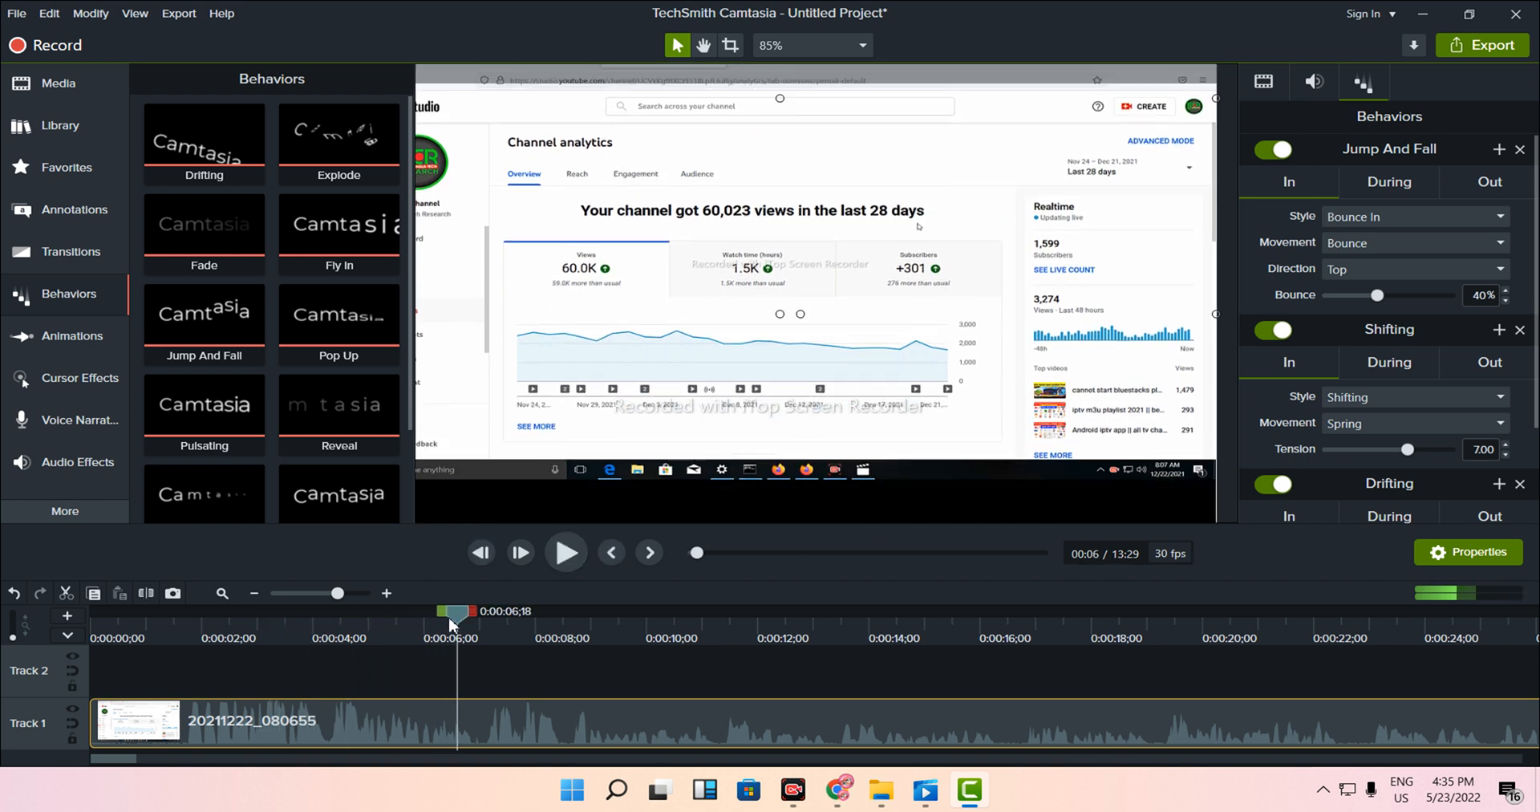
- Return the playhead to the start, add the Scale behavior to the Track 1 video, and preview the combined effect
drag(449, 616, 91, 616)
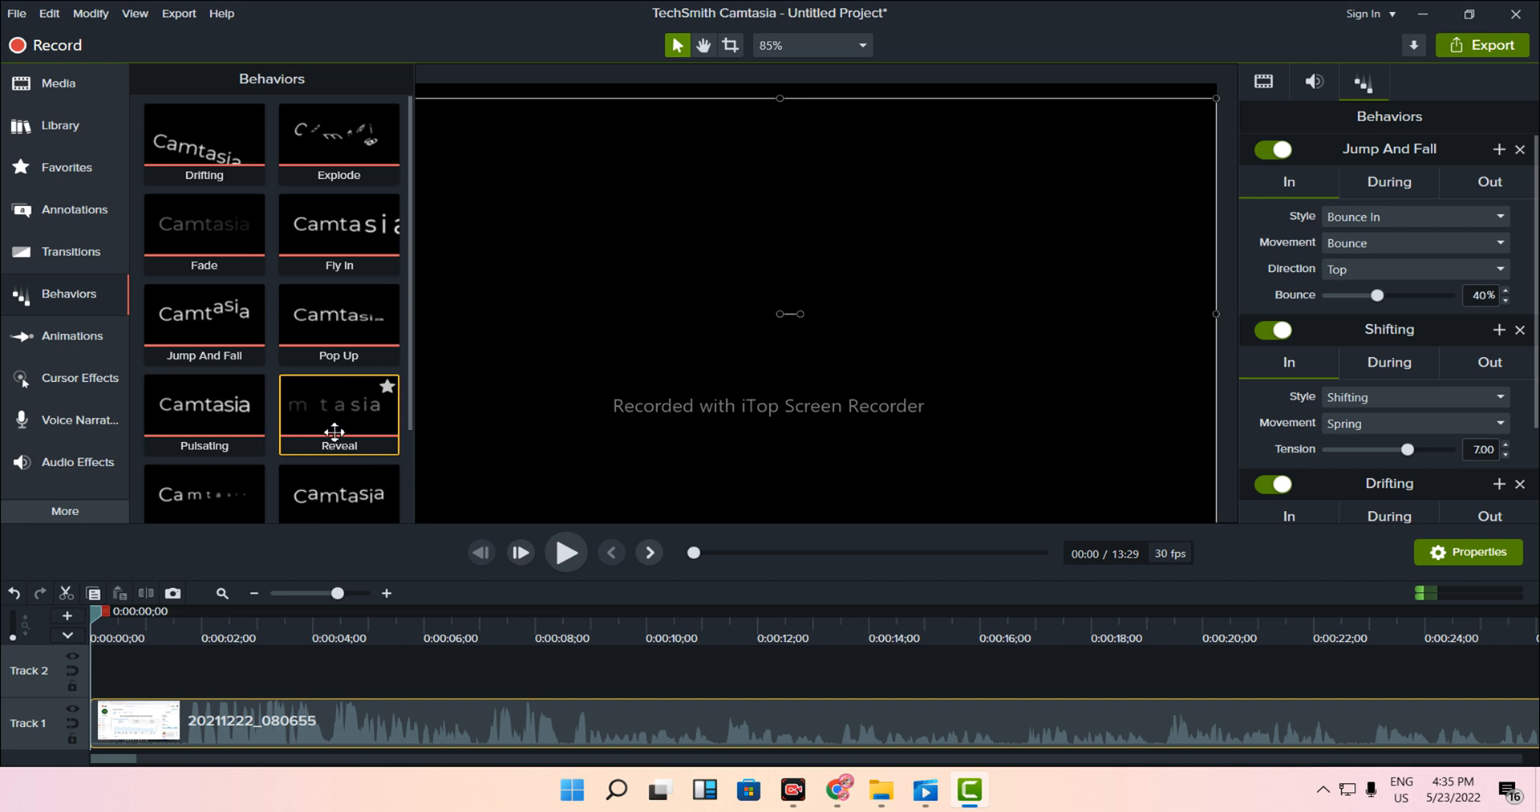
scroll(335, 432, down, 1)
drag(207, 416, 133, 726)
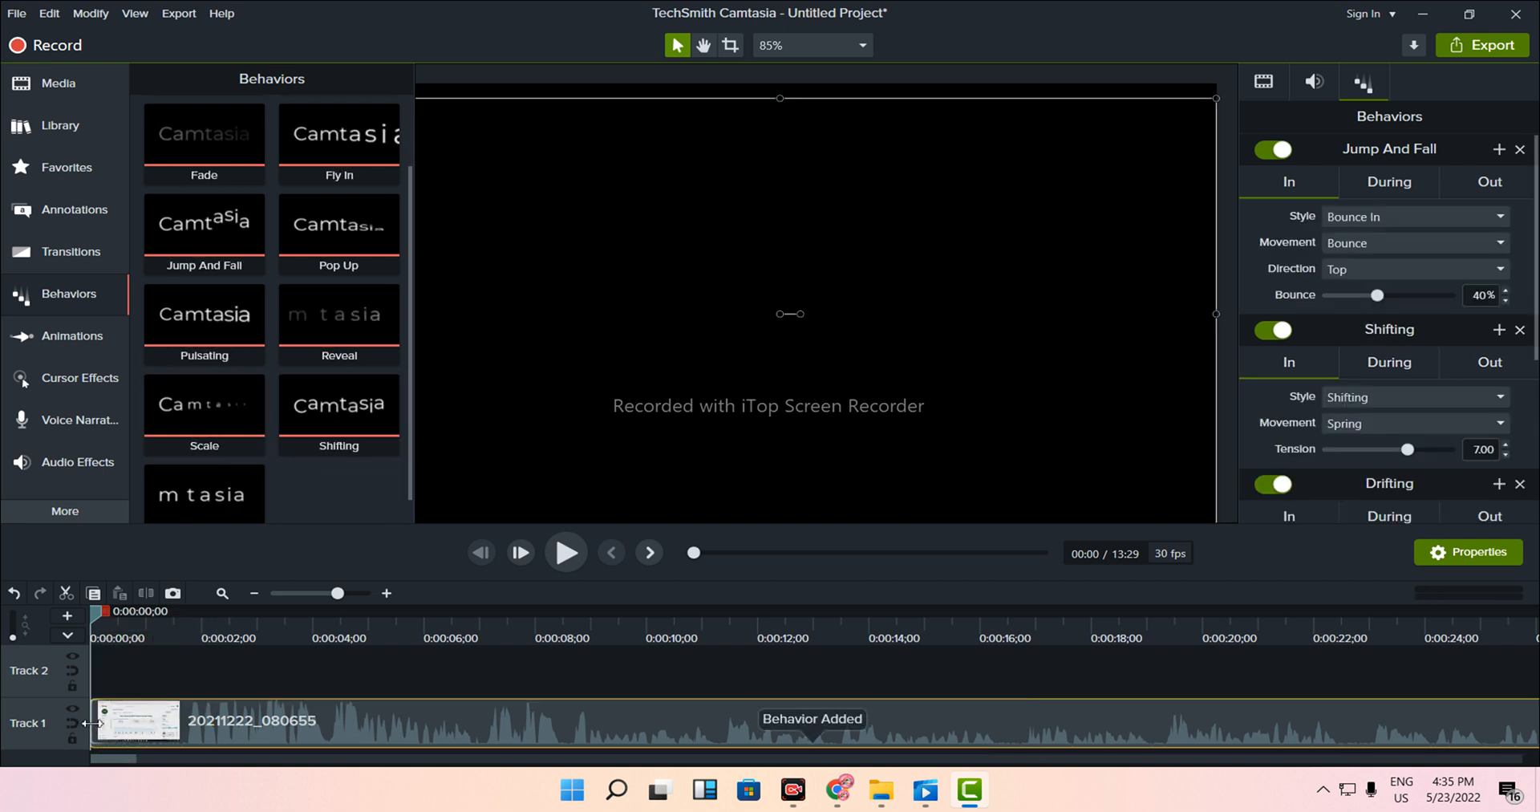
click(554, 559)
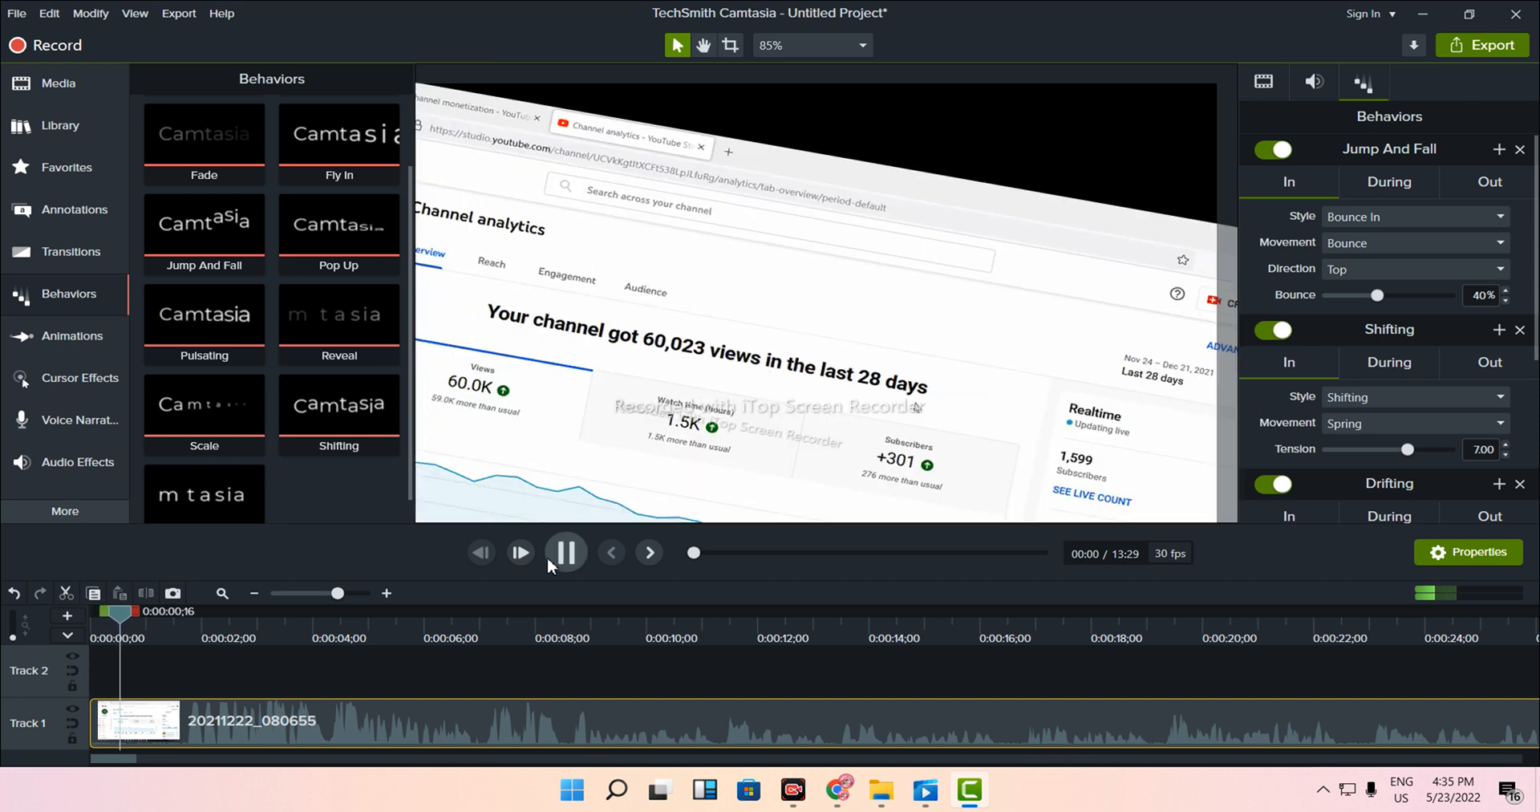
click(547, 557)
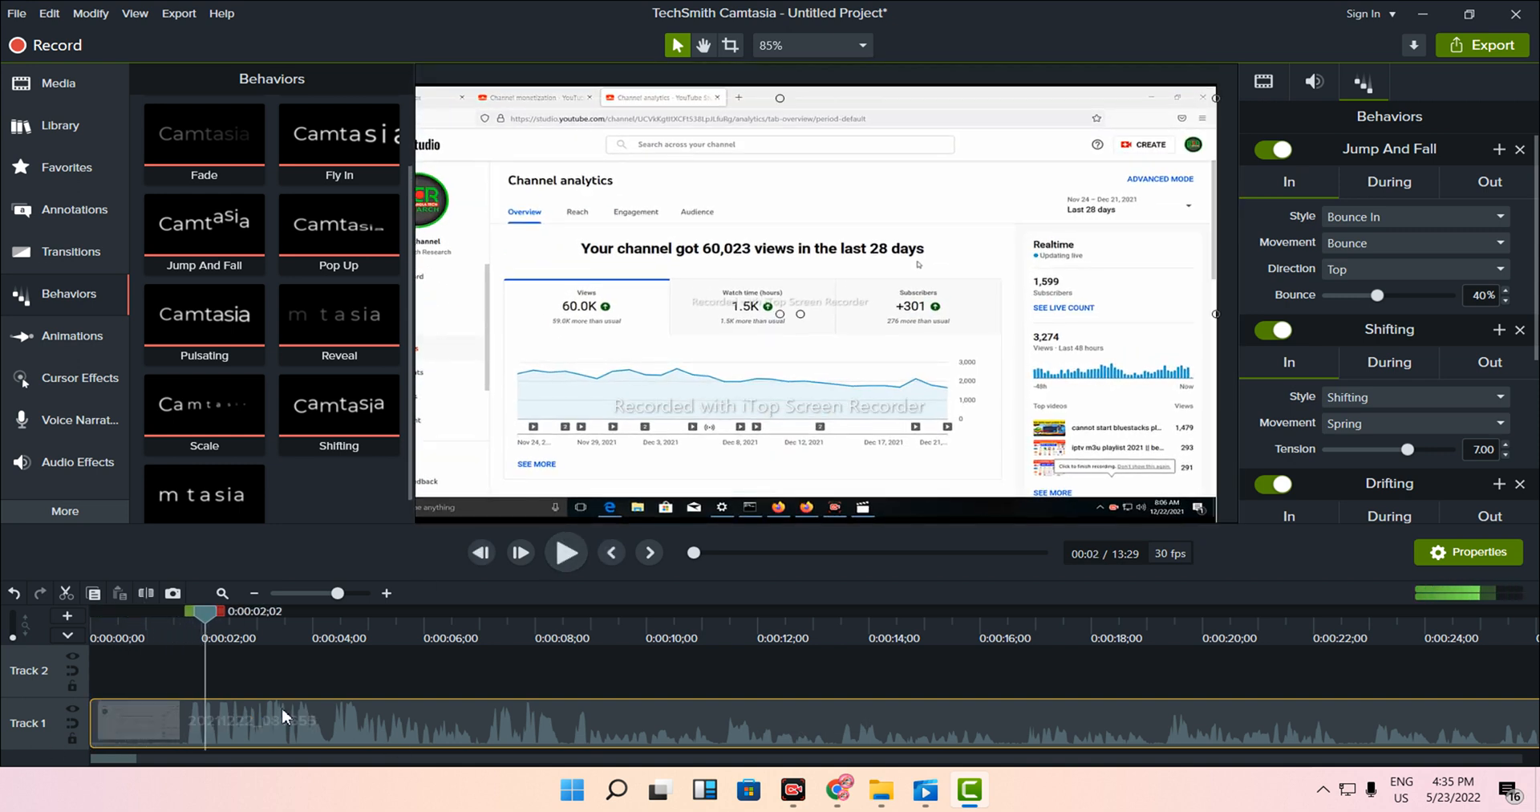
- Look over the Animations and Cursor Effects collections and try to apply Cursor Smoothing to the video
click(59, 341)
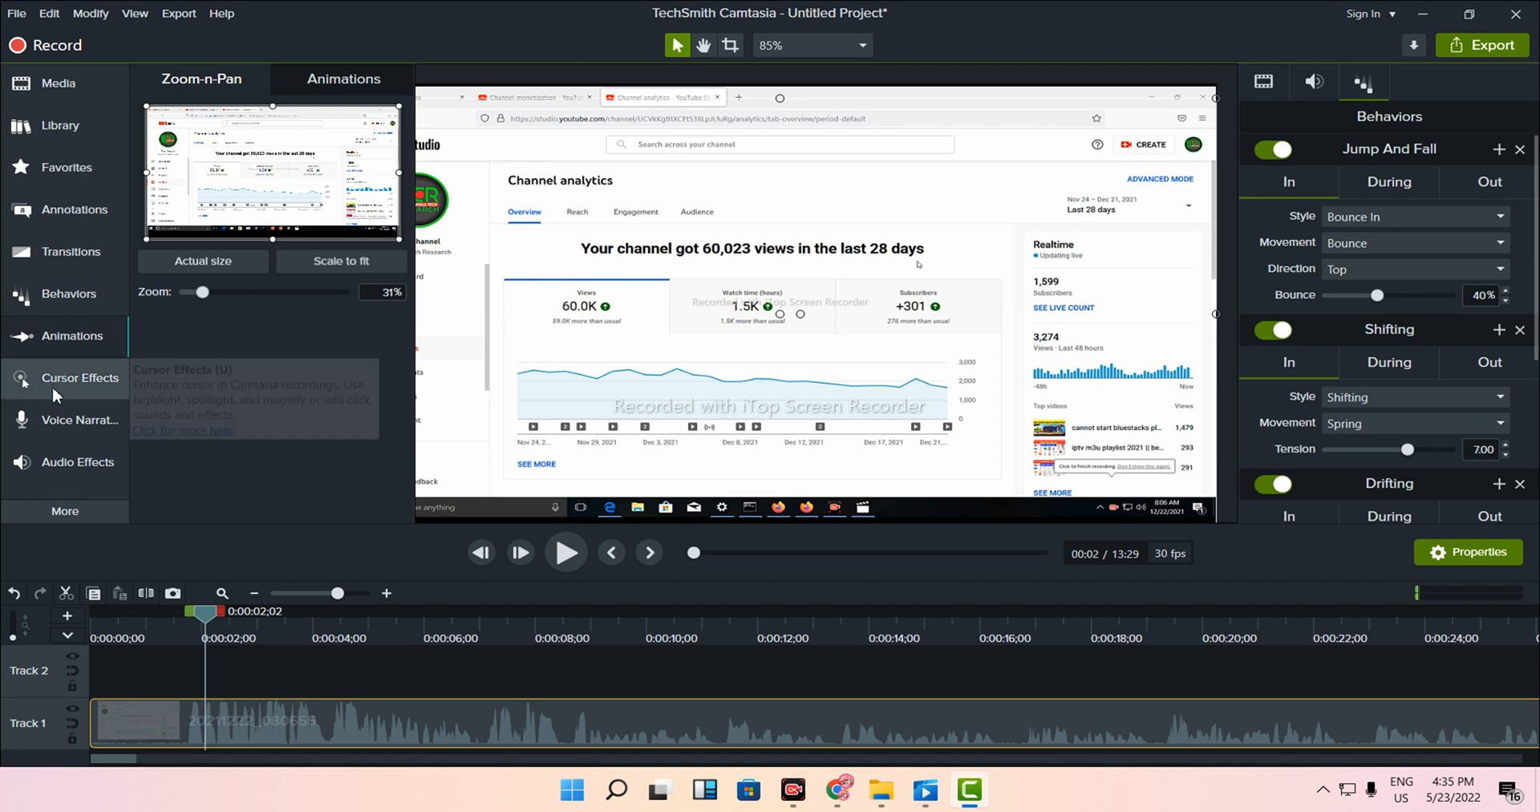
click(51, 387)
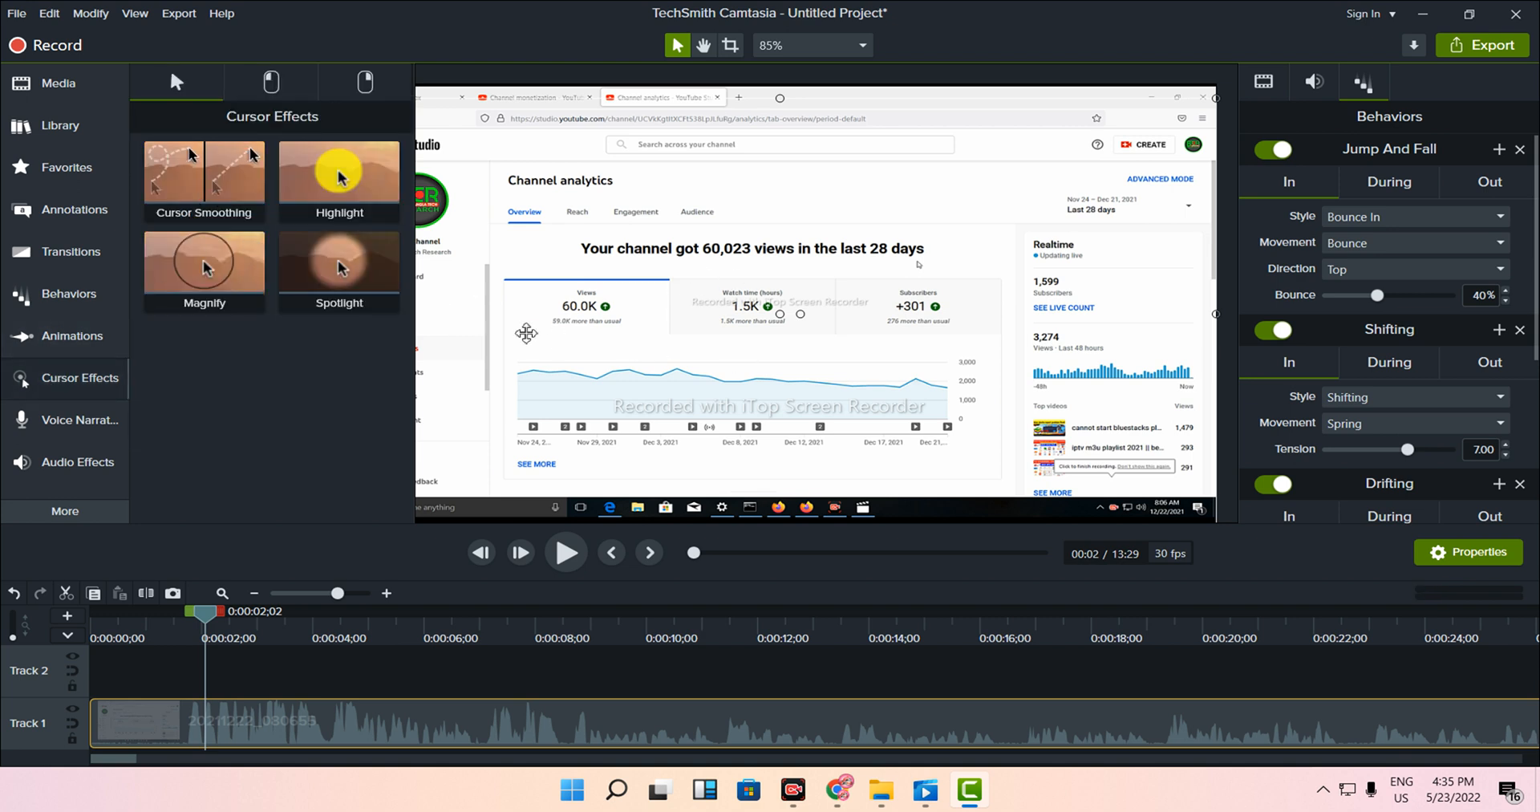
drag(208, 207, 684, 334)
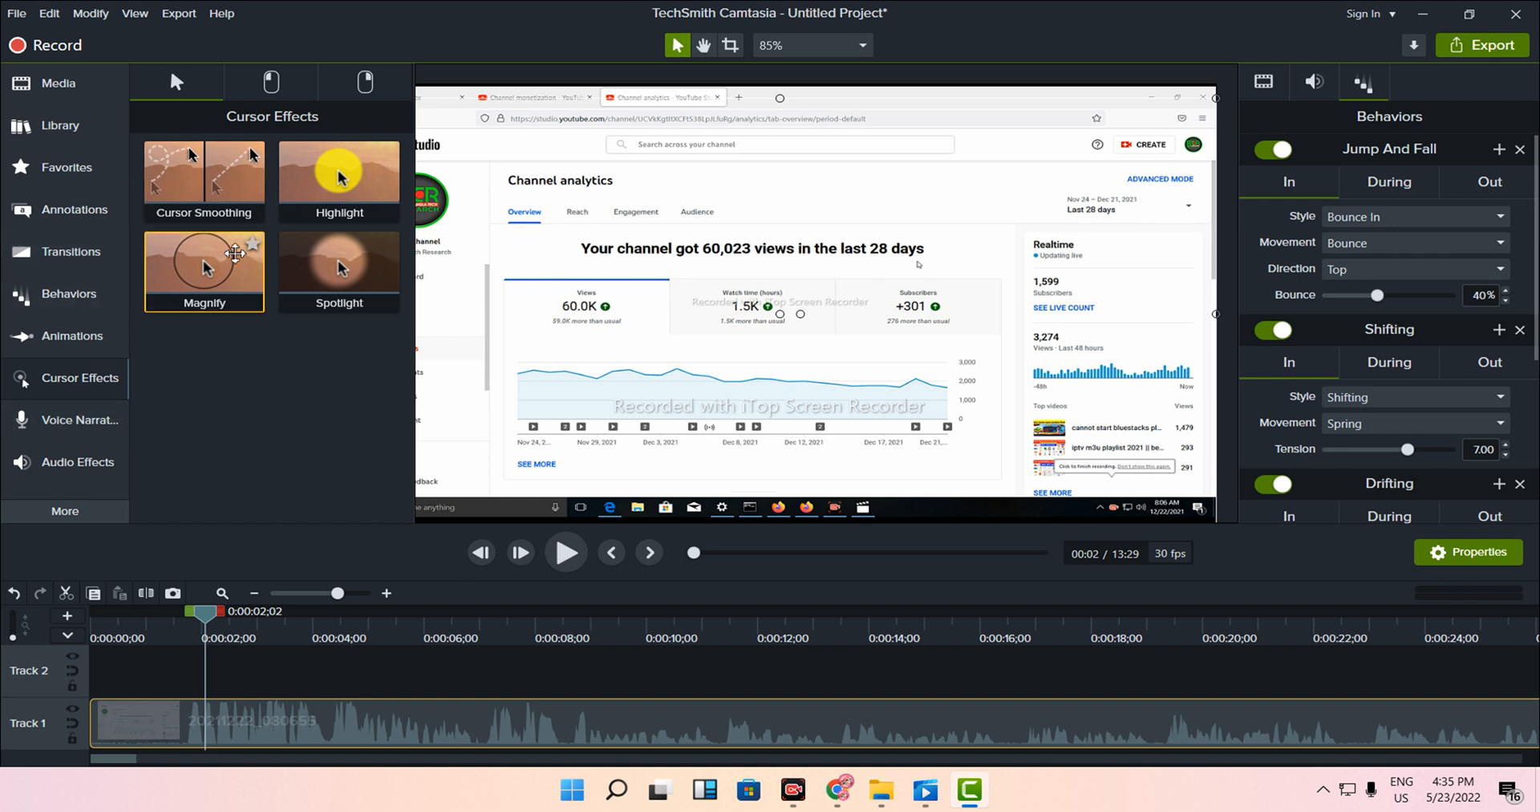
click(90, 379)
- Record a short voice narration of a few seconds from the playhead with the timeline muted
click(56, 414)
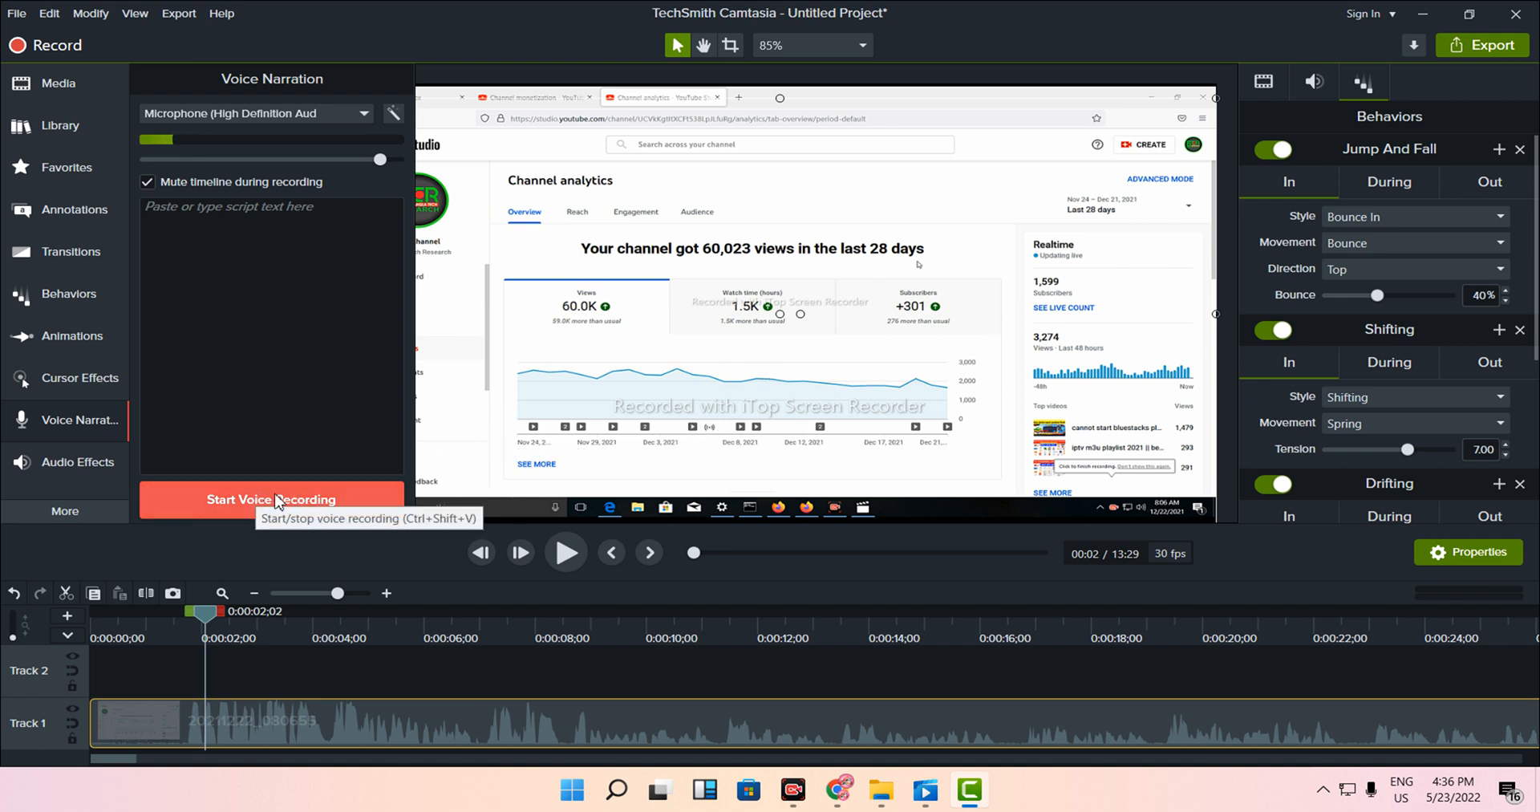
click(37, 383)
click(65, 422)
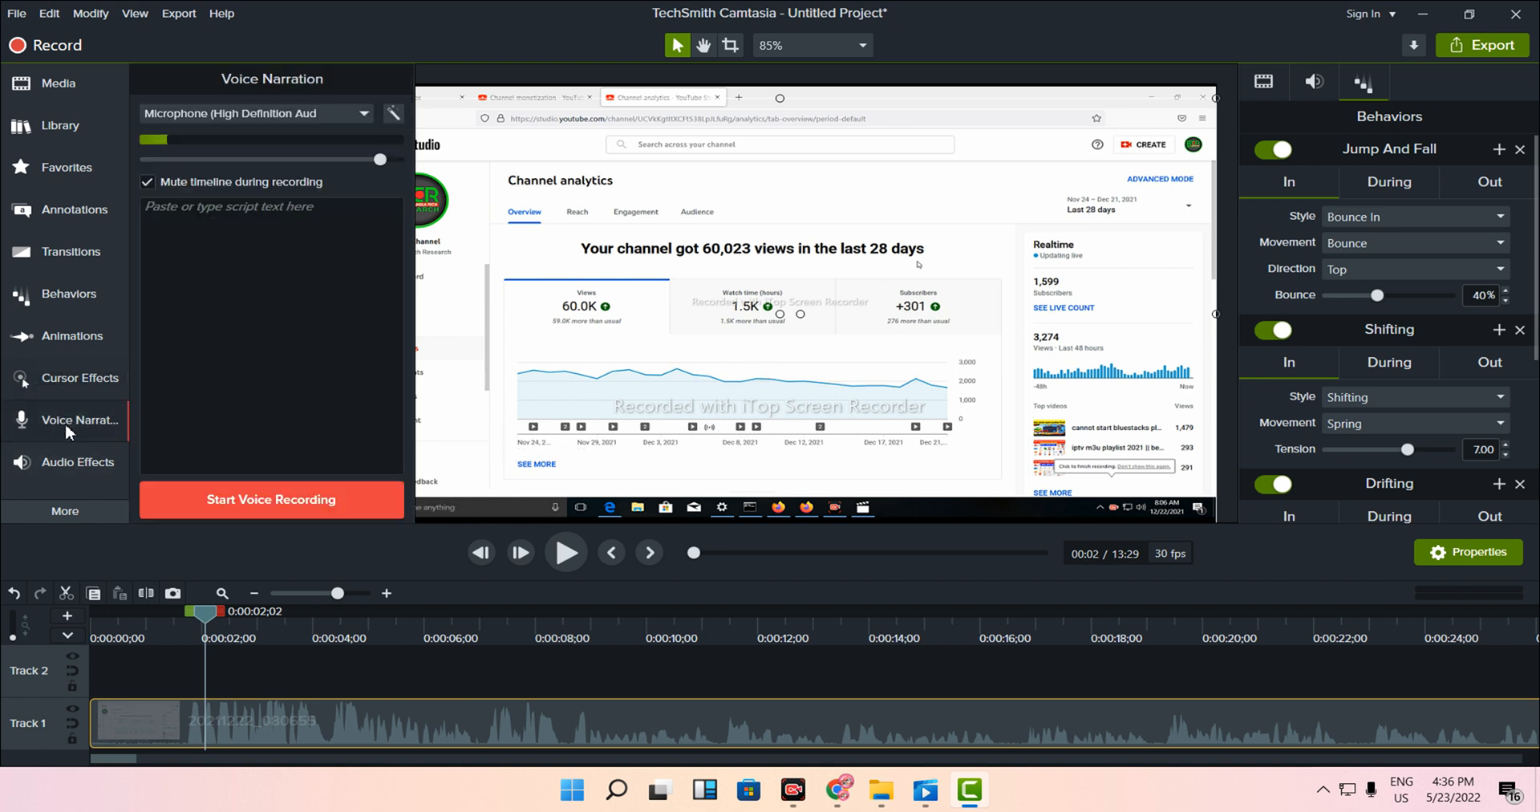
click(235, 504)
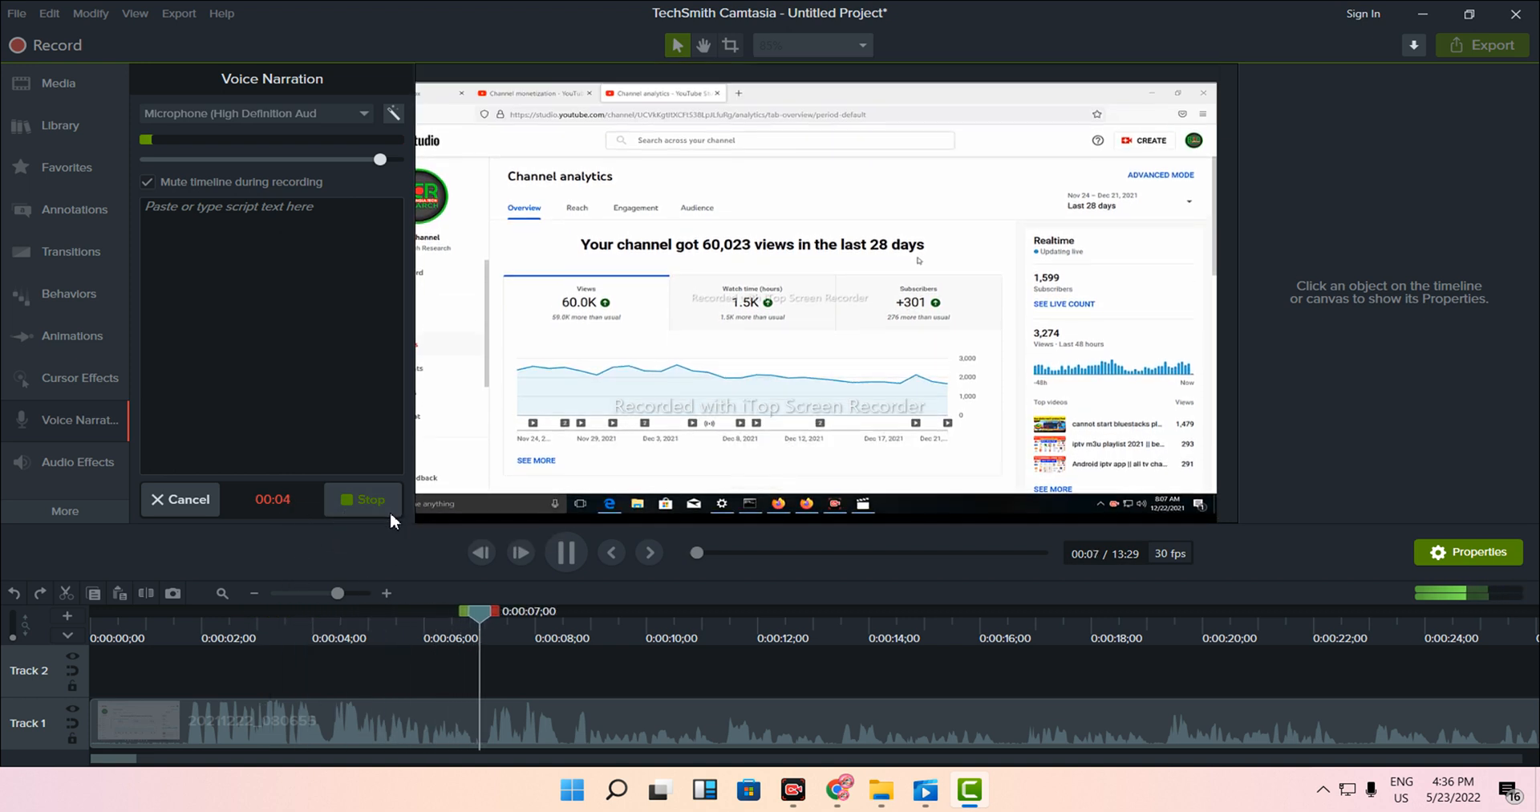
click(377, 508)
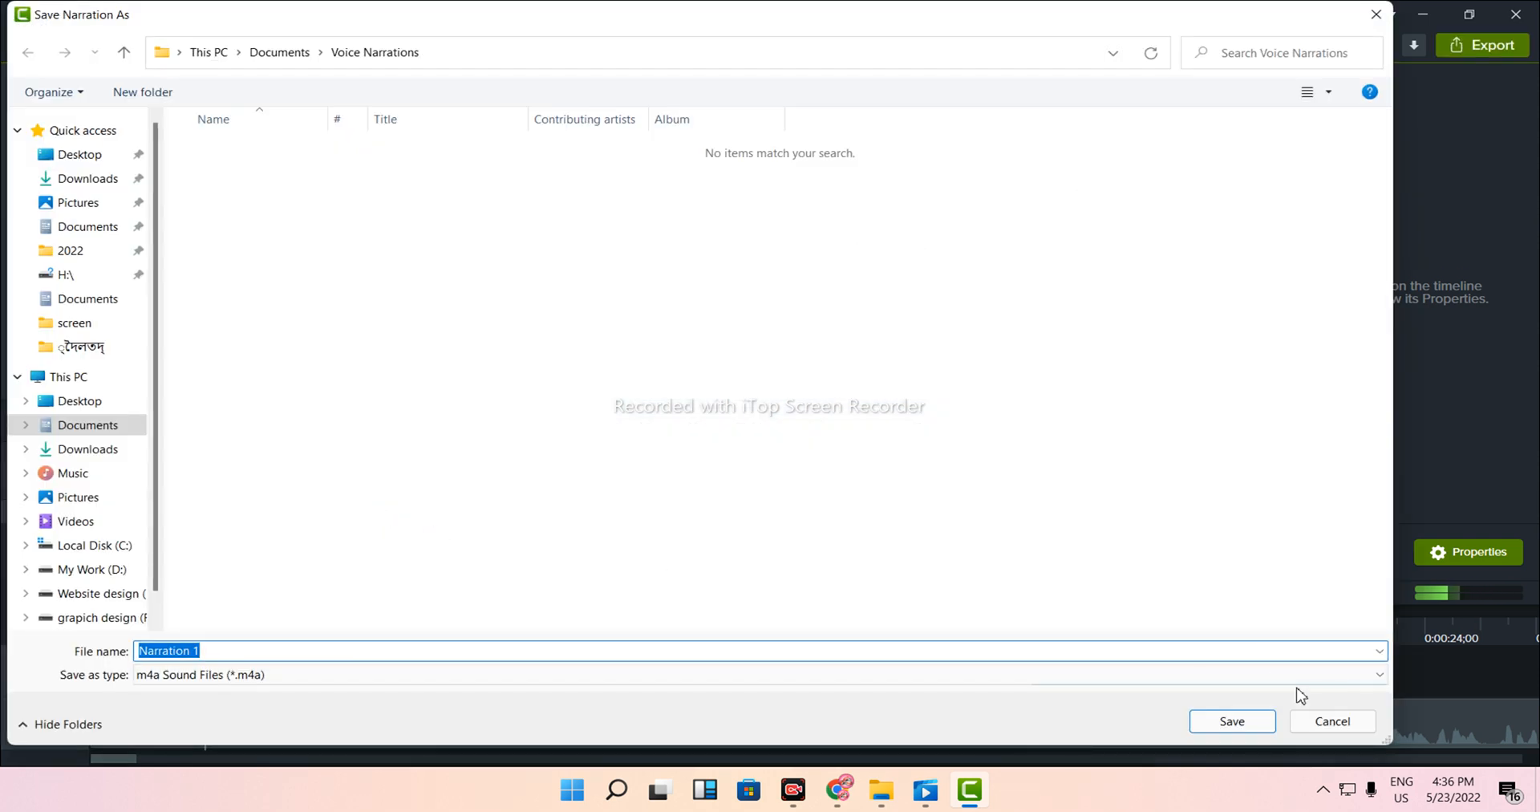
- Cancel saving the narration file and discard the recording
click(1325, 721)
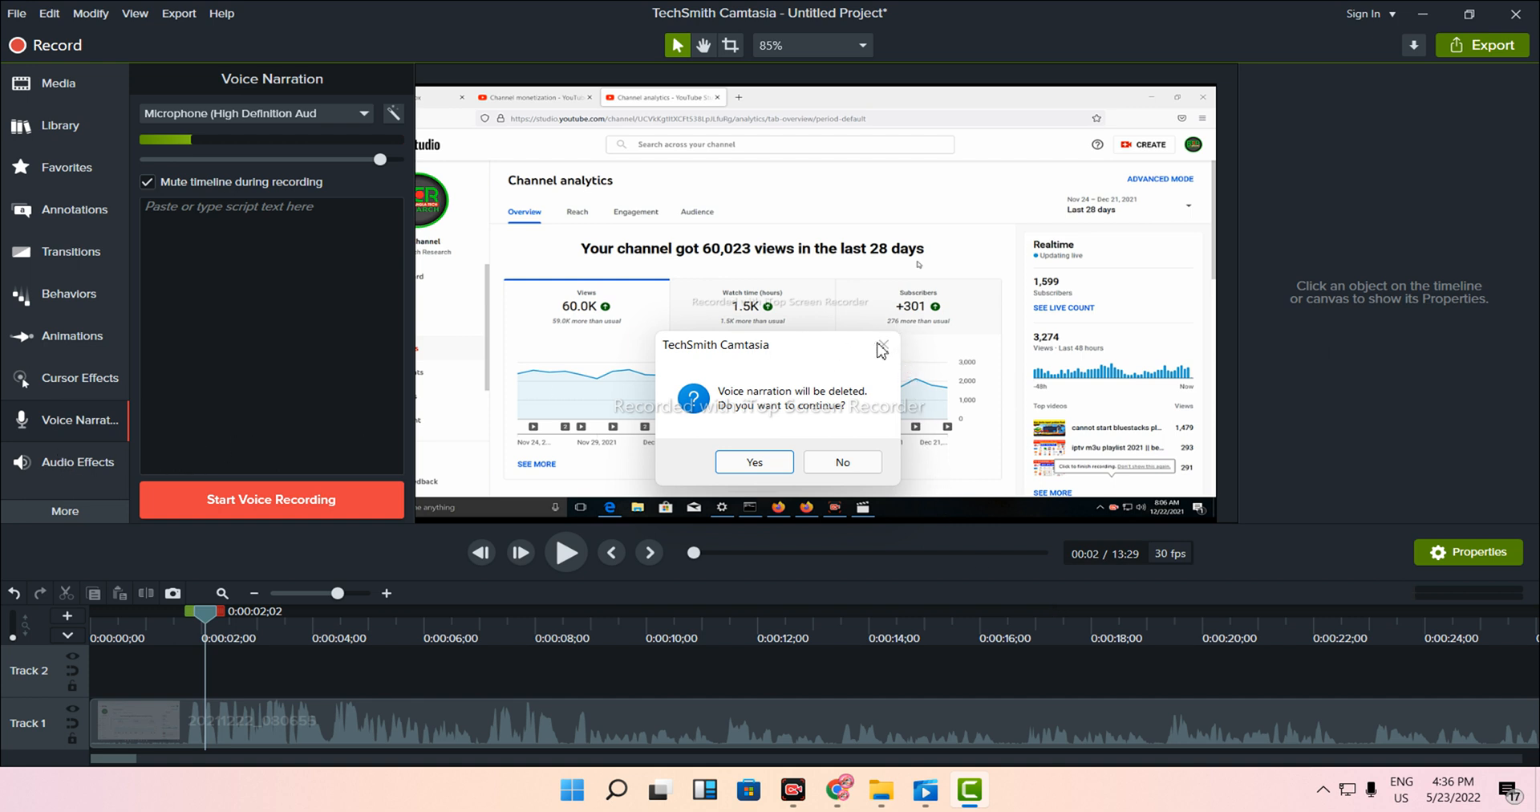
click(843, 462)
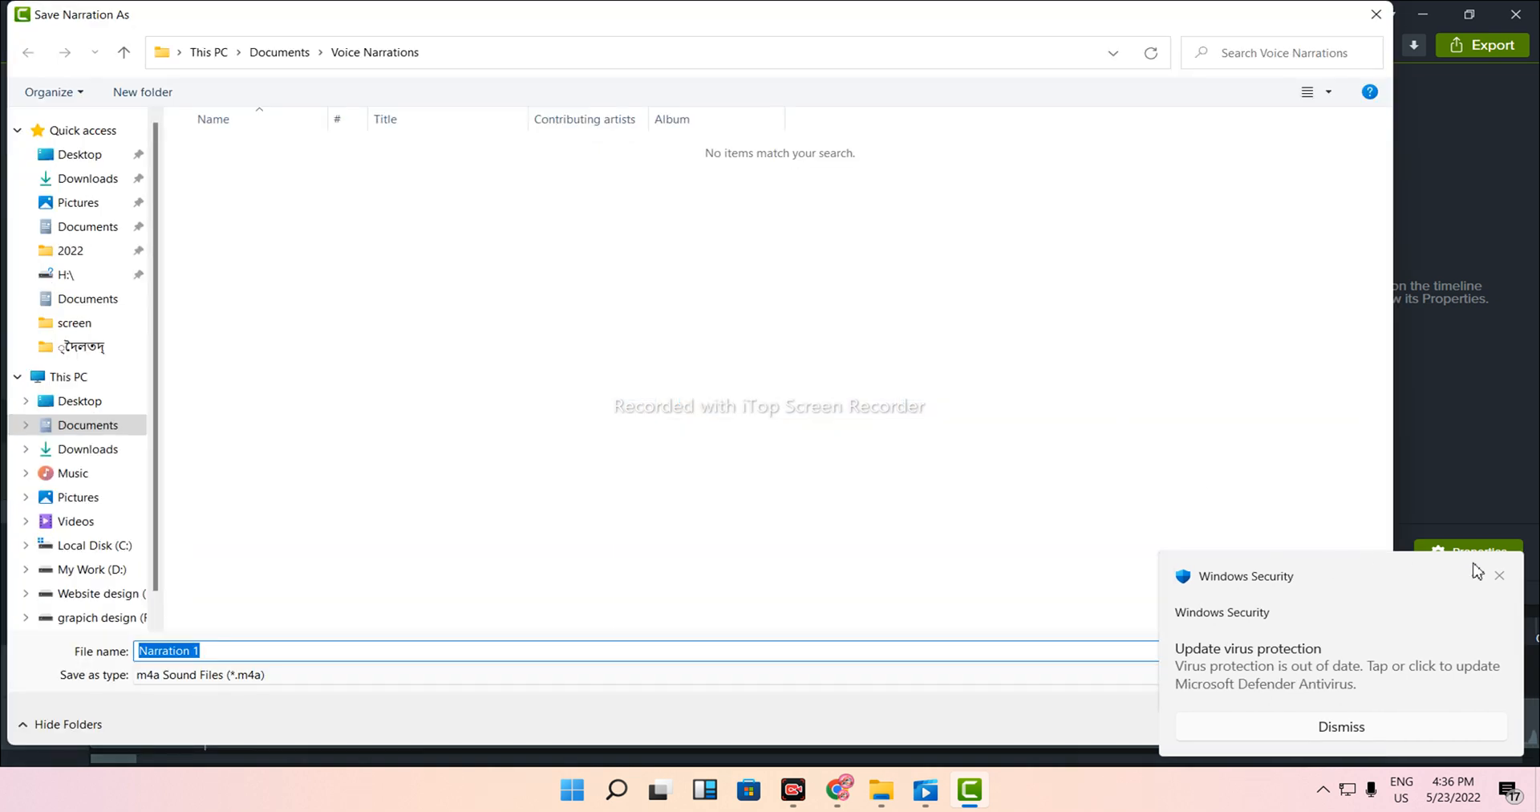
click(1500, 576)
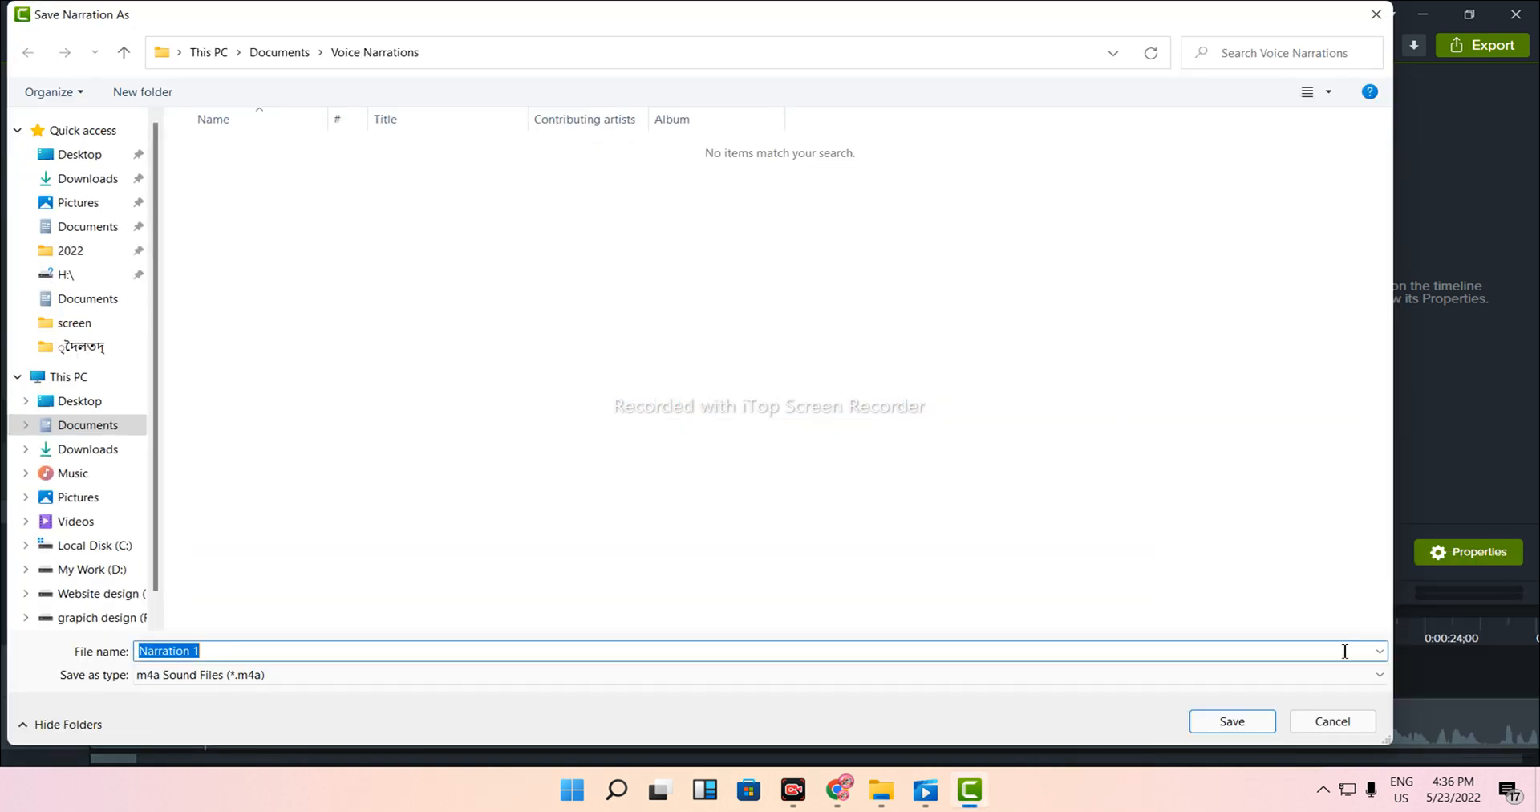
click(1348, 720)
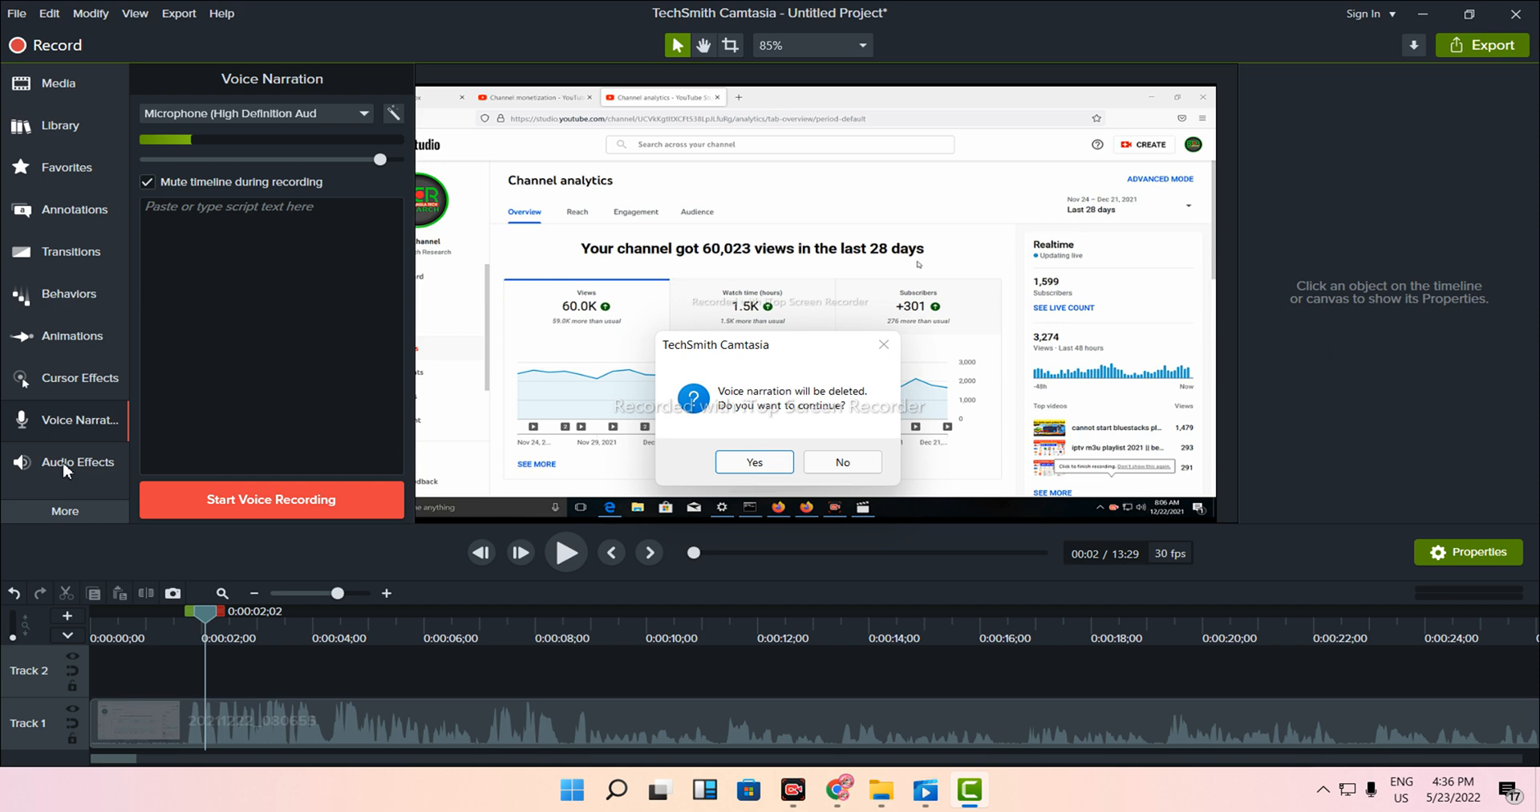
click(754, 464)
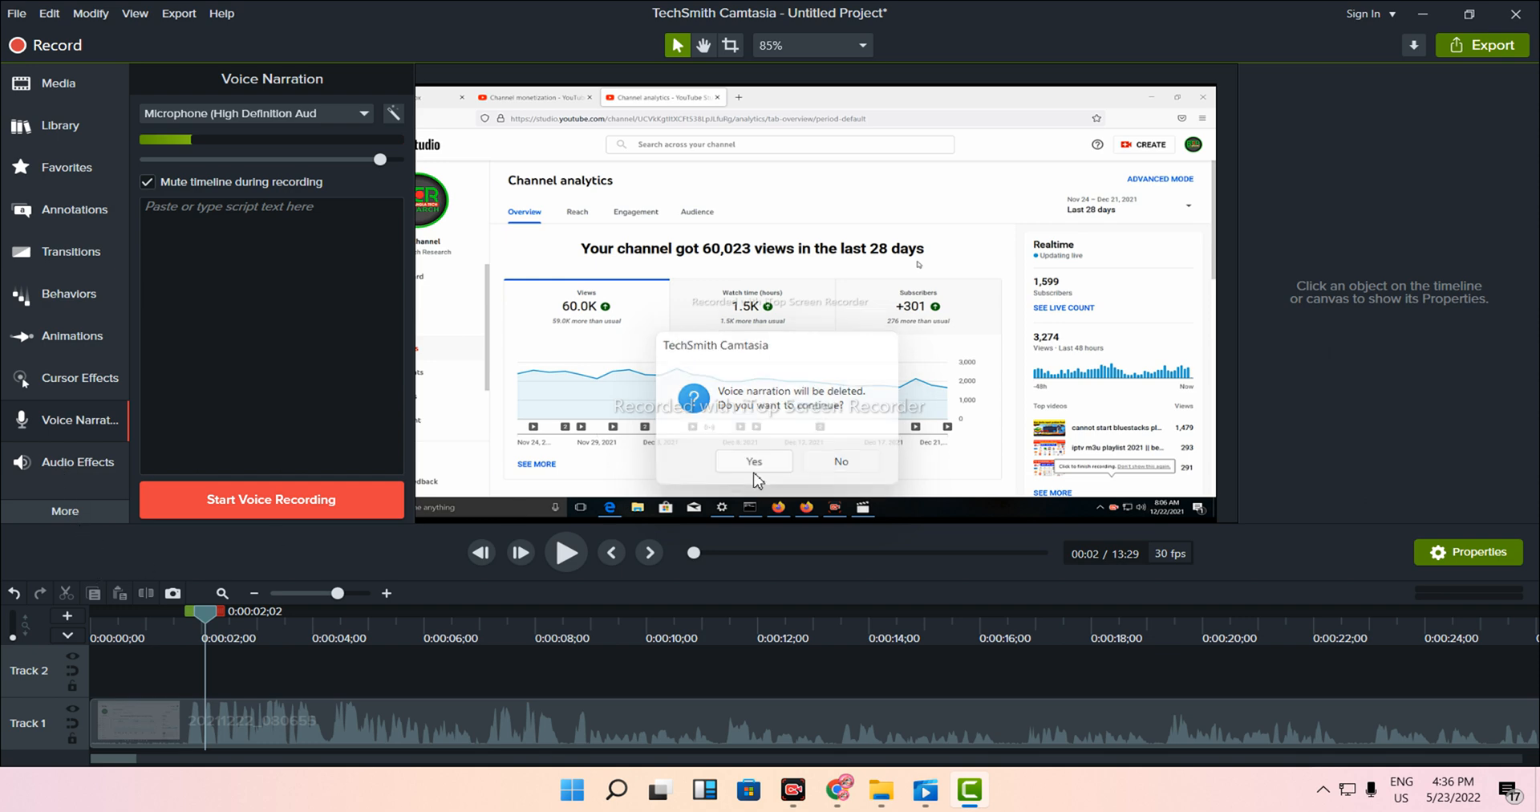
click(1336, 720)
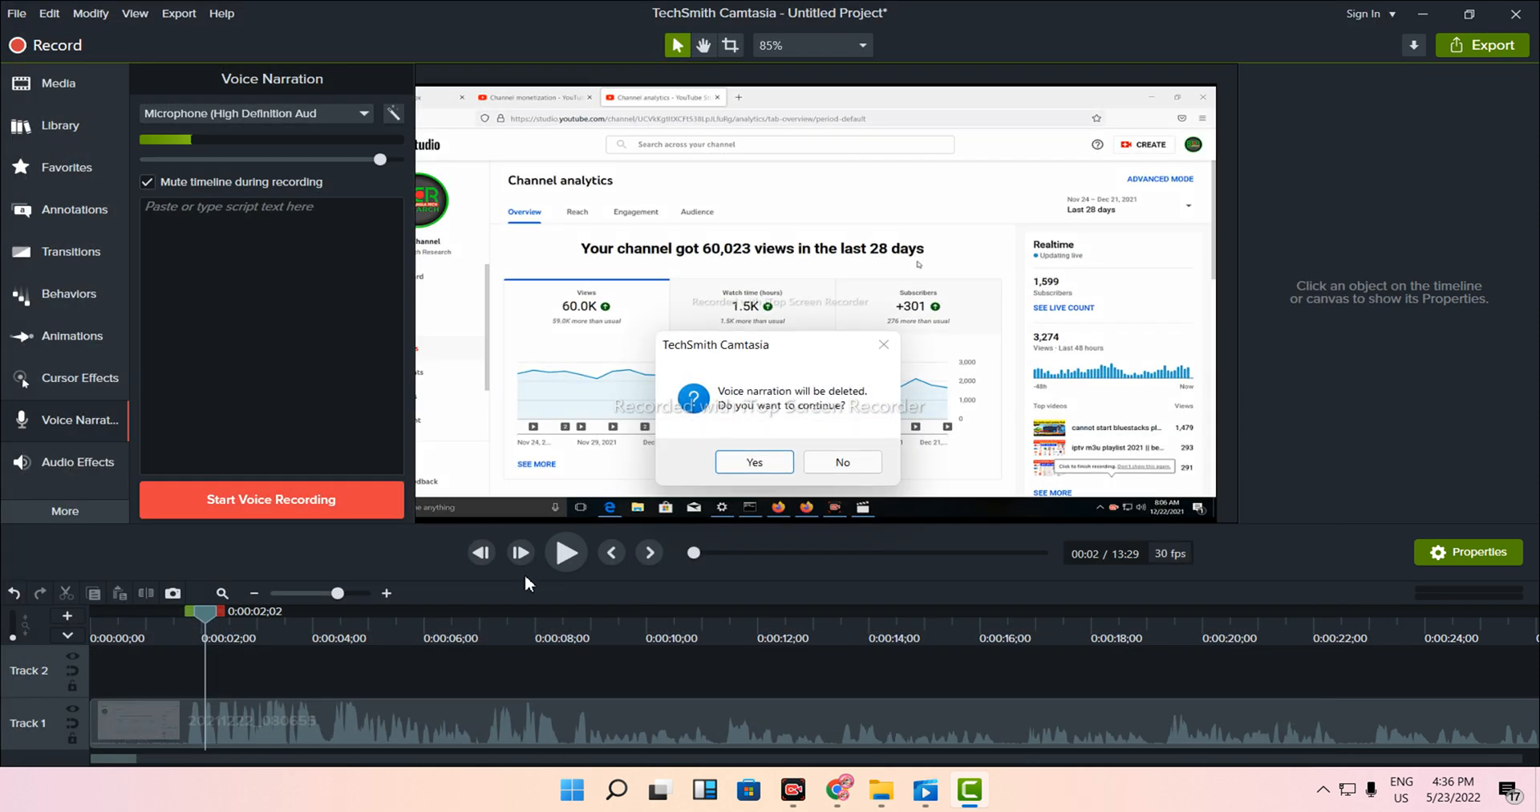
click(730, 465)
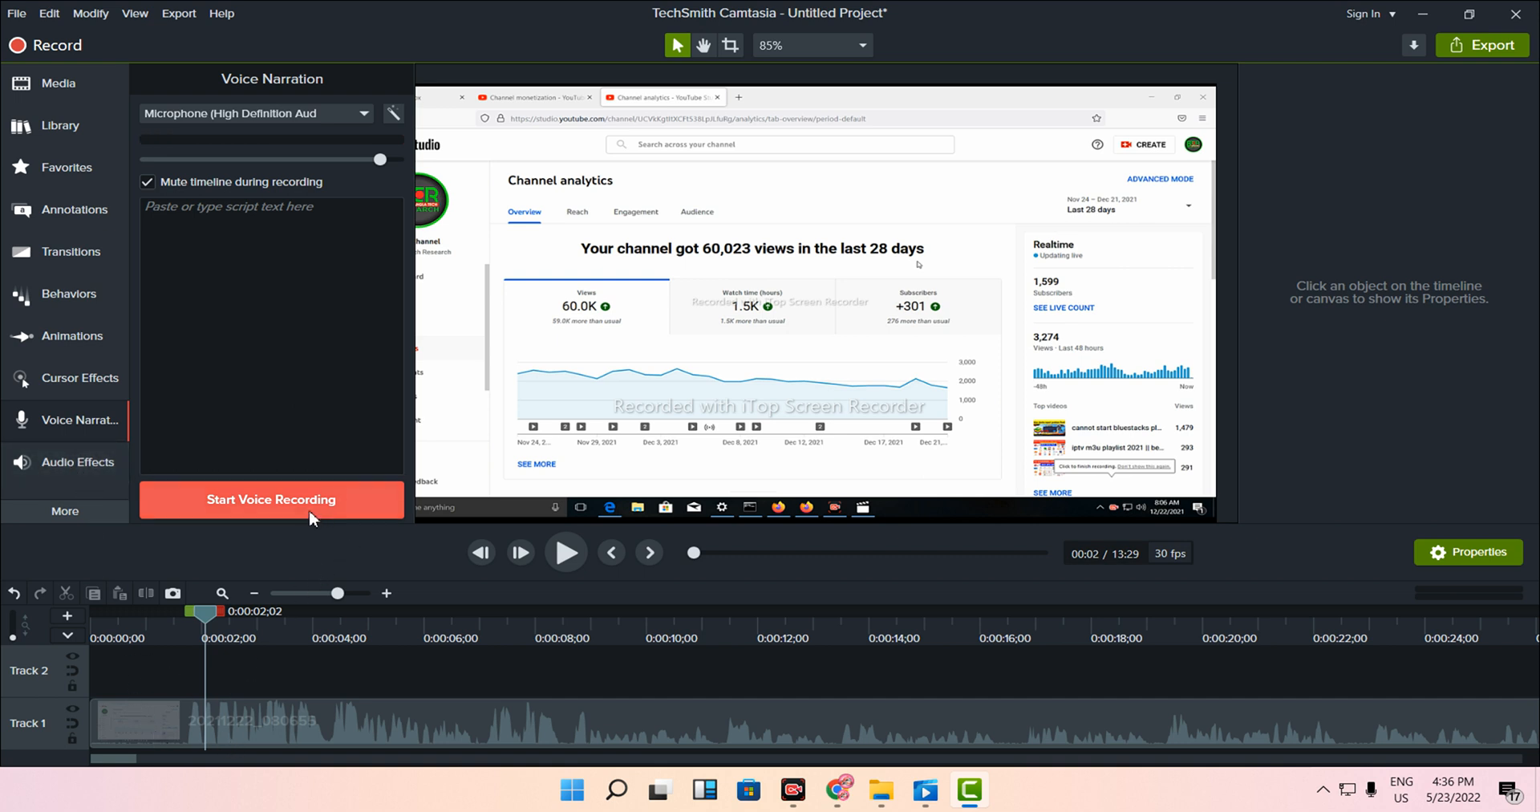
click(387, 114)
click(1461, 714)
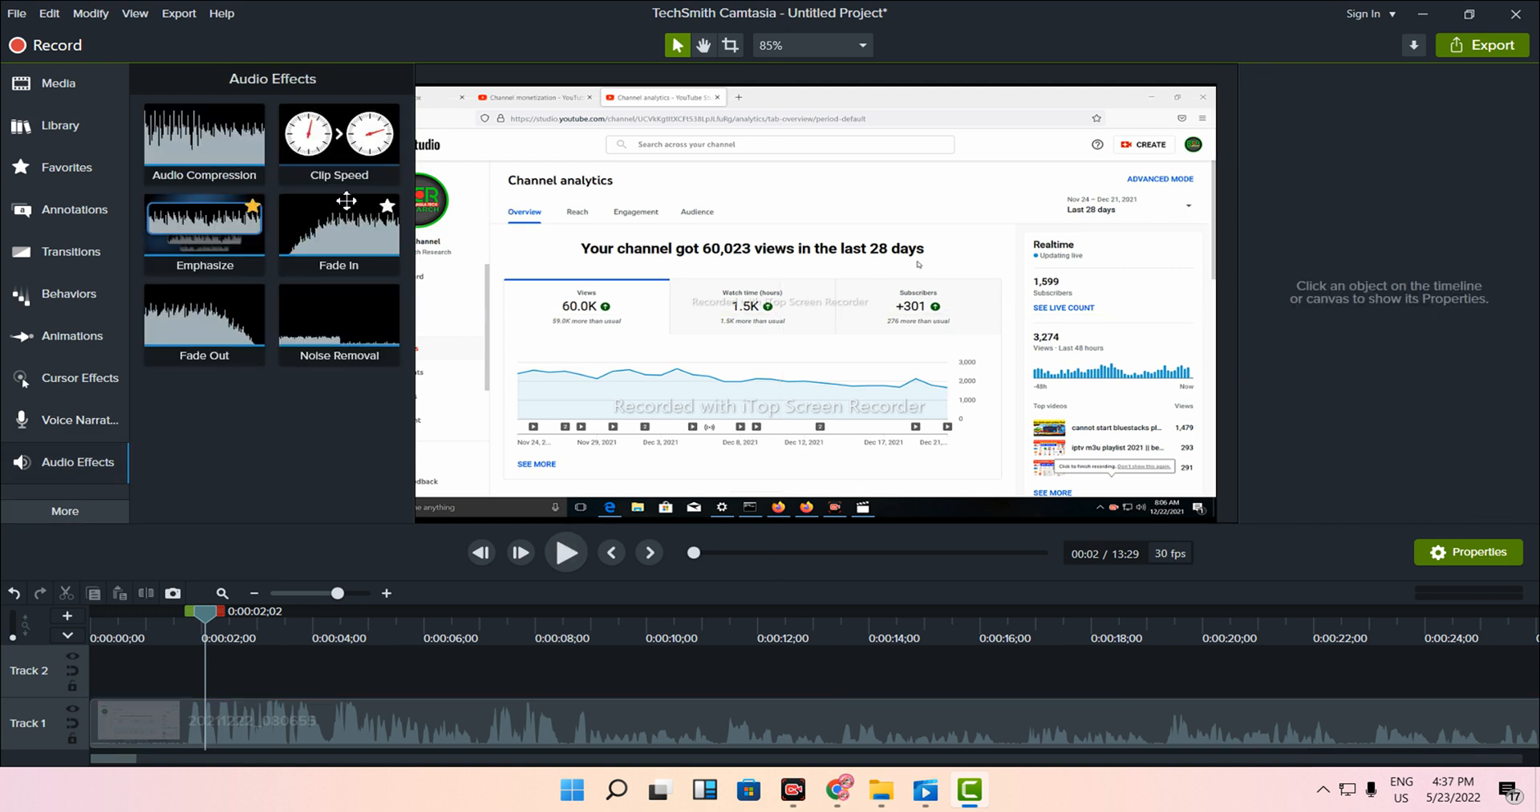
- Apply the Noise Removal audio effect to the 20211222_080655 video on Track 1 and return the playhead to the start
click(317, 349)
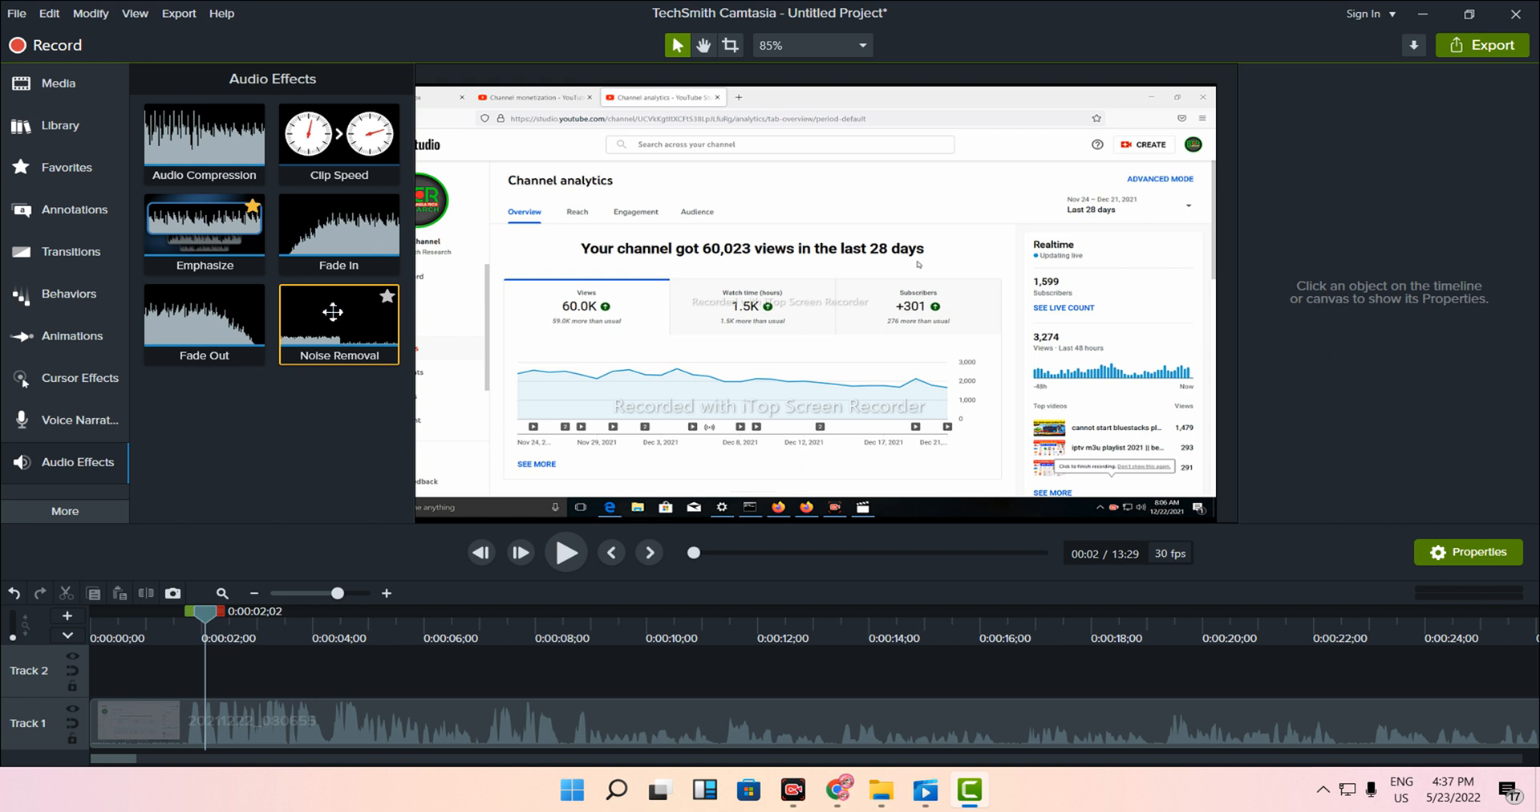
drag(345, 353, 148, 729)
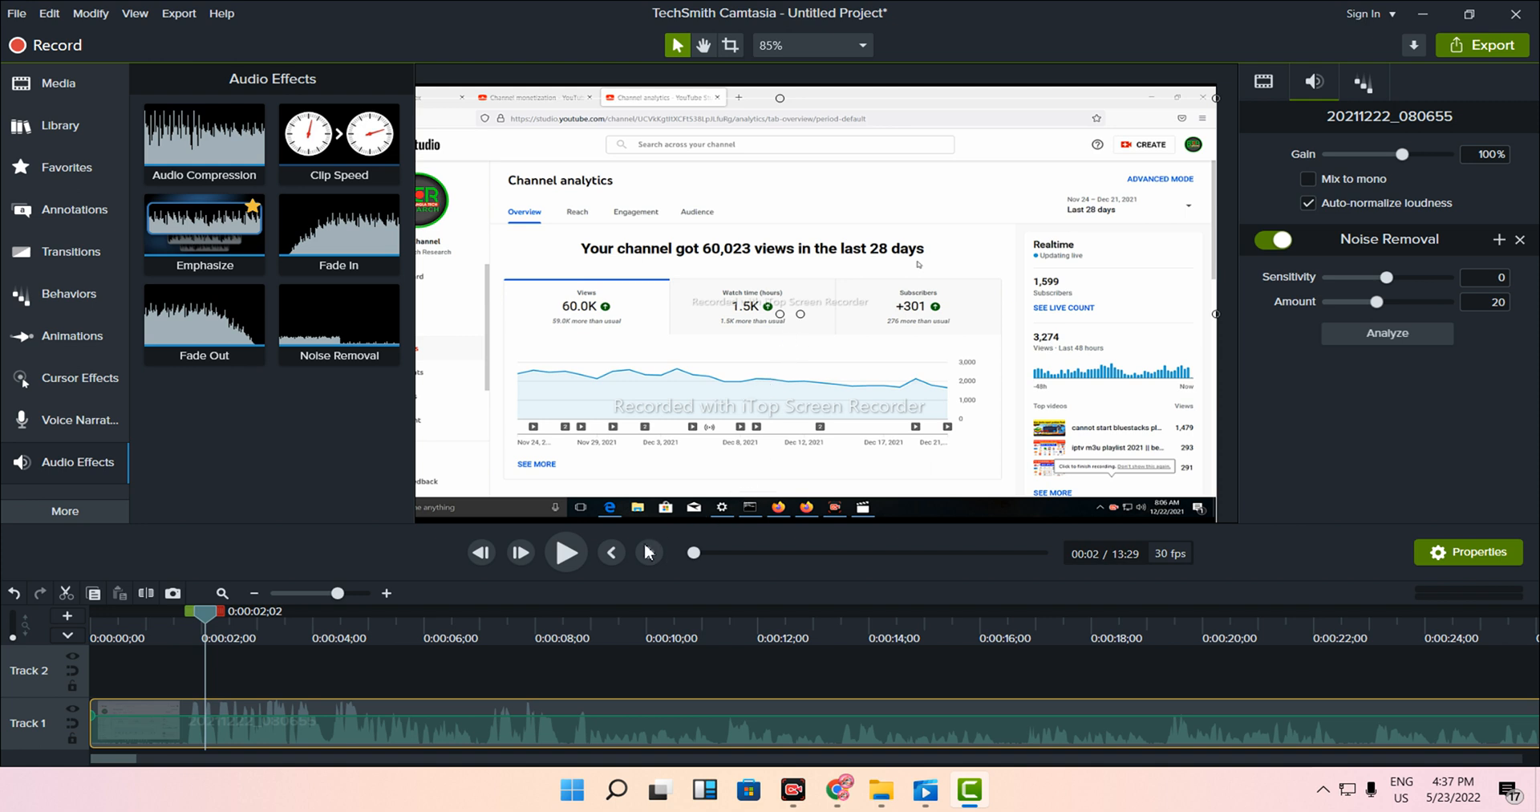
drag(207, 611, 85, 610)
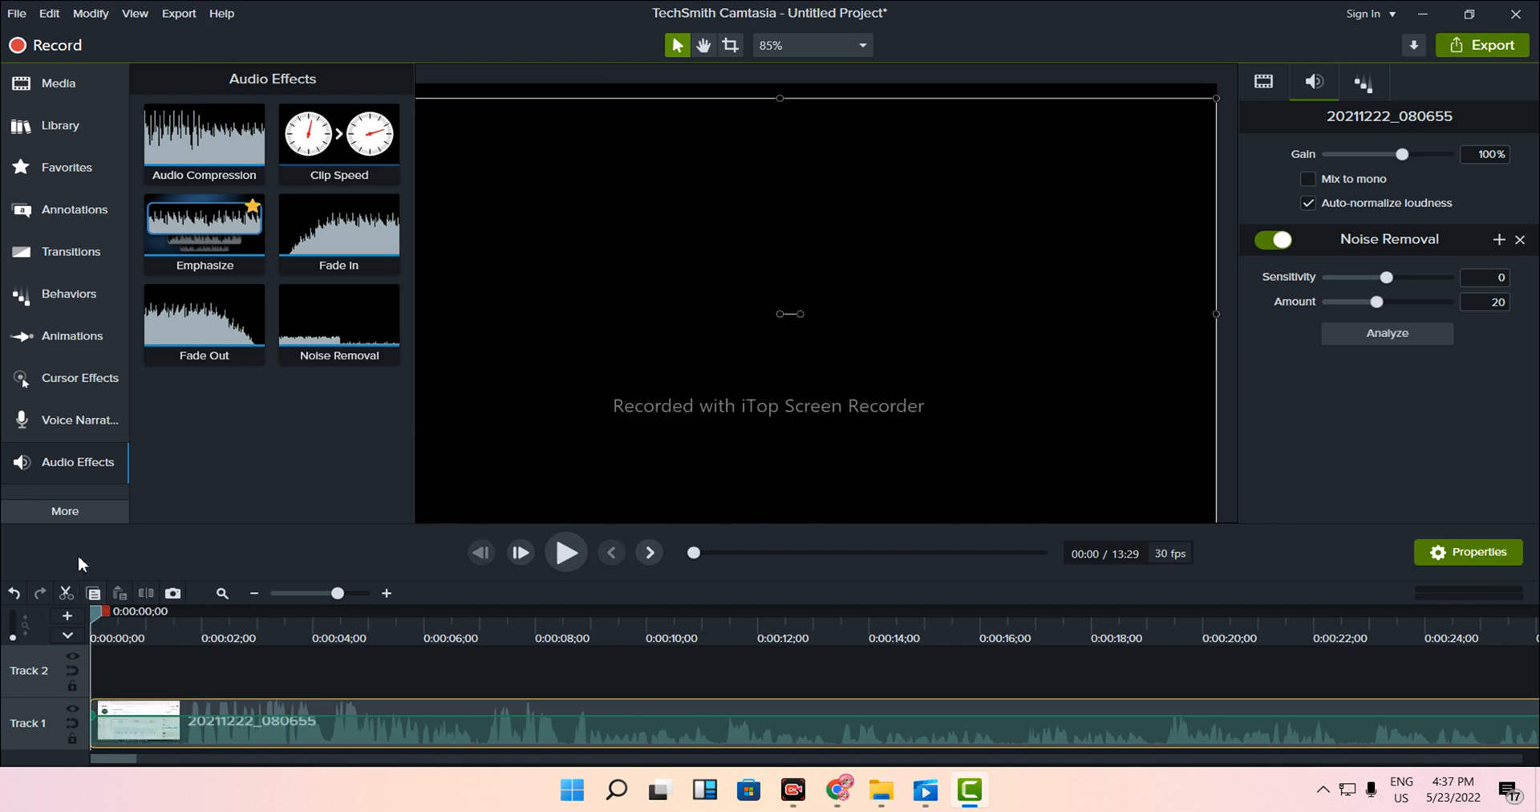
- Apply the Colorize visual effect to the 20211222_080655 video on Track 1 and preview the opening seconds
click(58, 505)
click(65, 517)
click(66, 508)
click(209, 511)
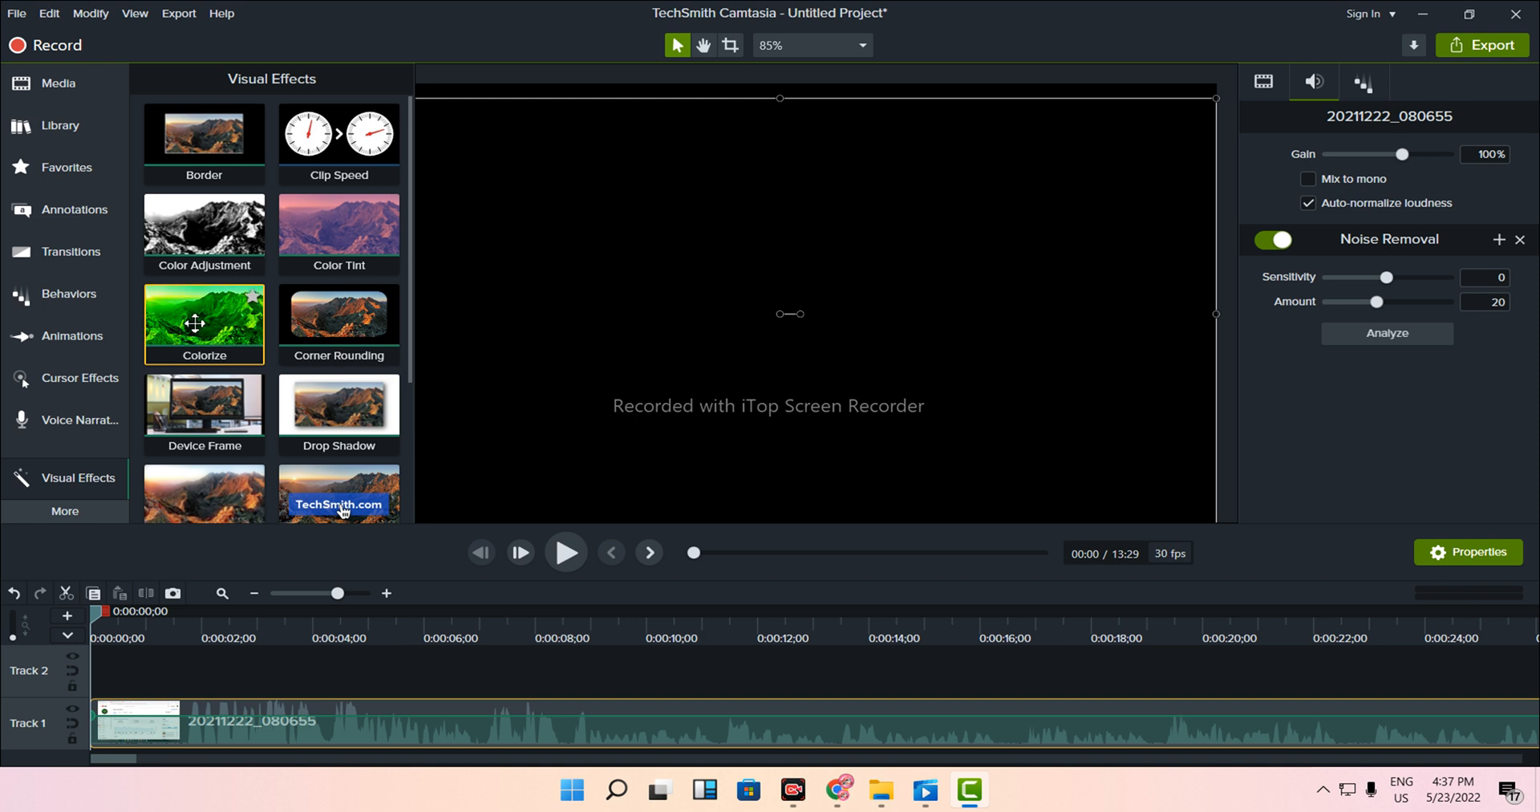
drag(195, 322, 111, 717)
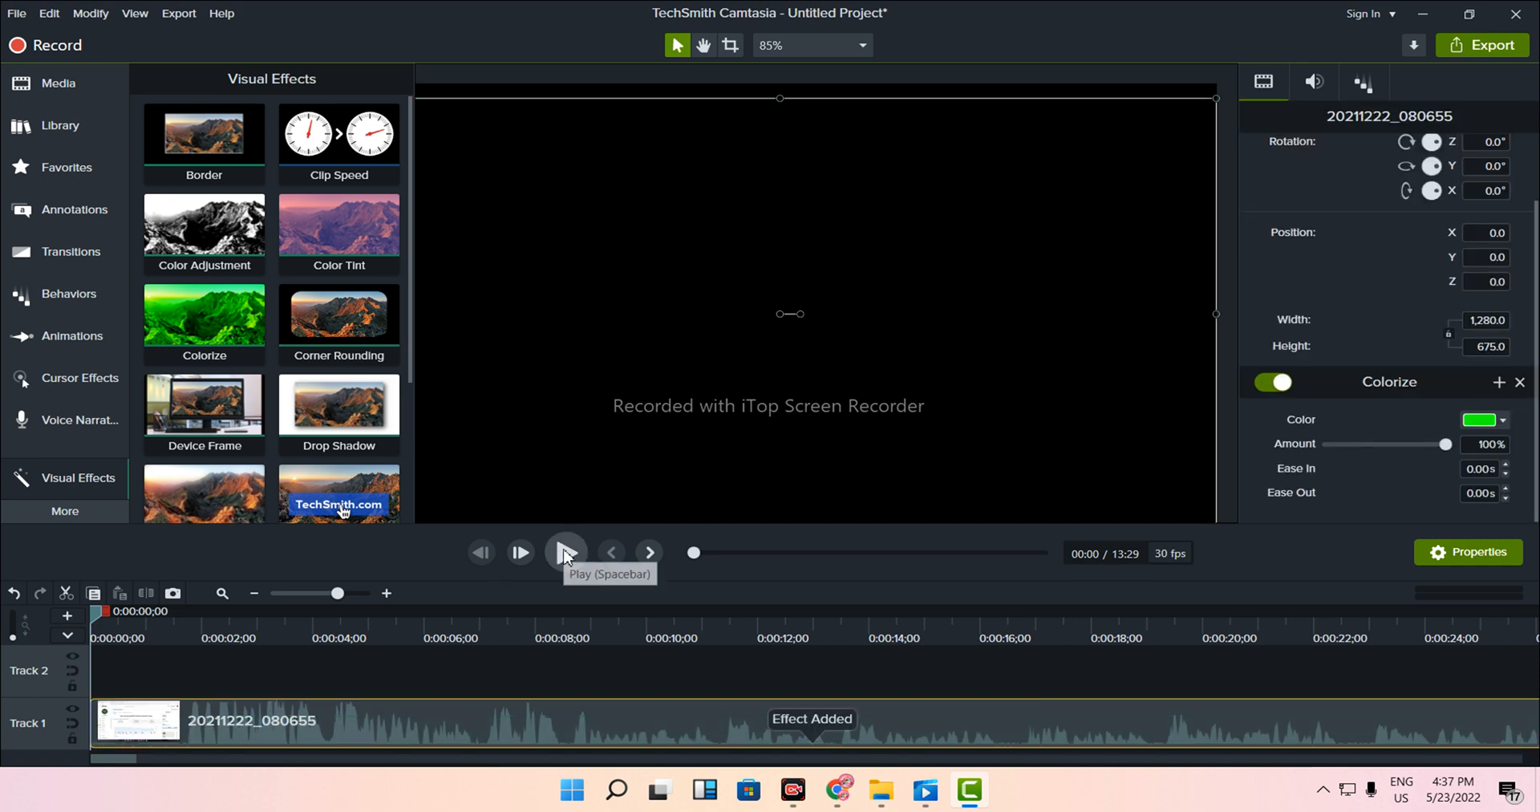
click(566, 553)
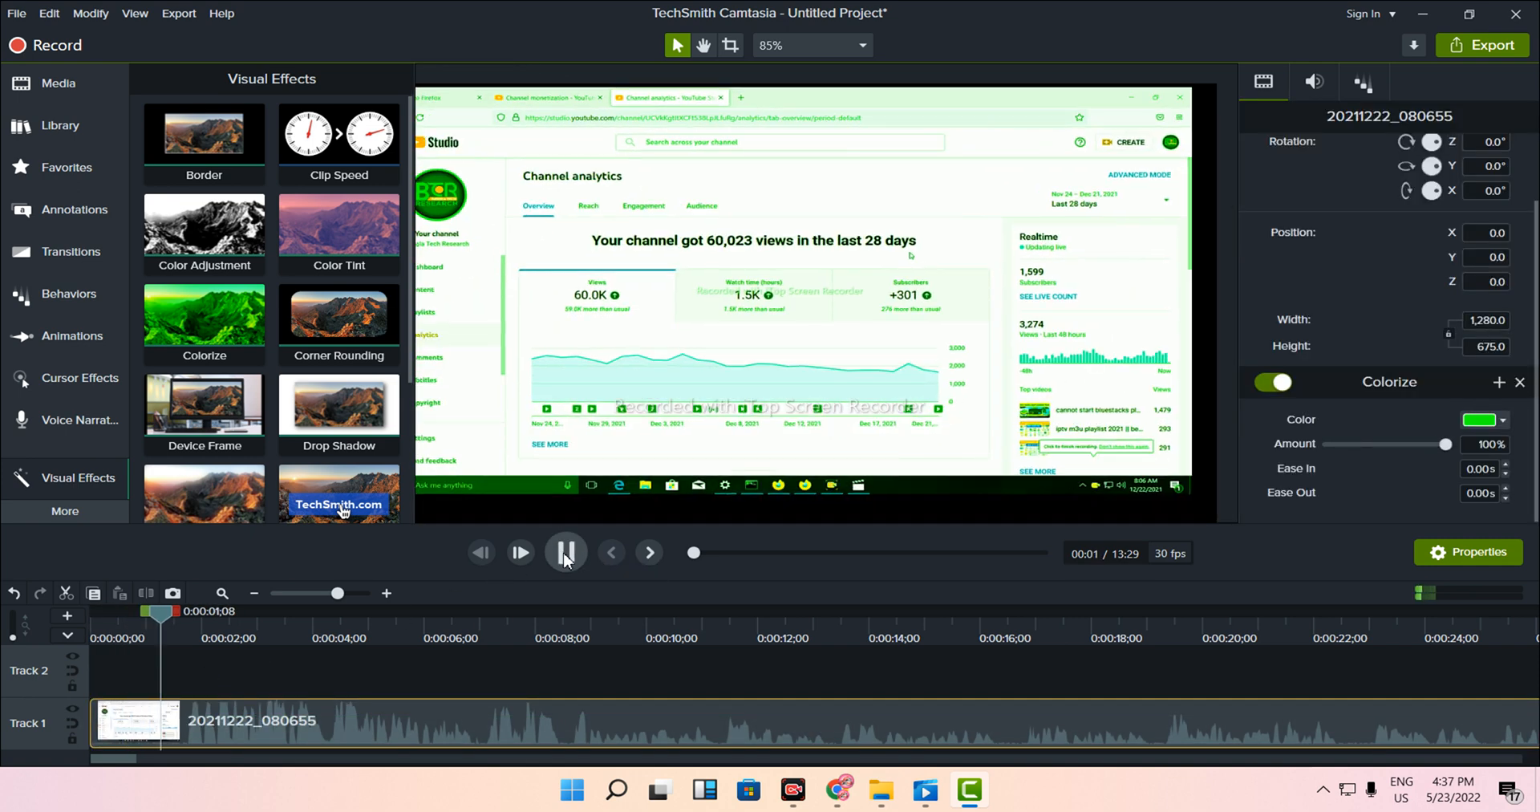
click(566, 553)
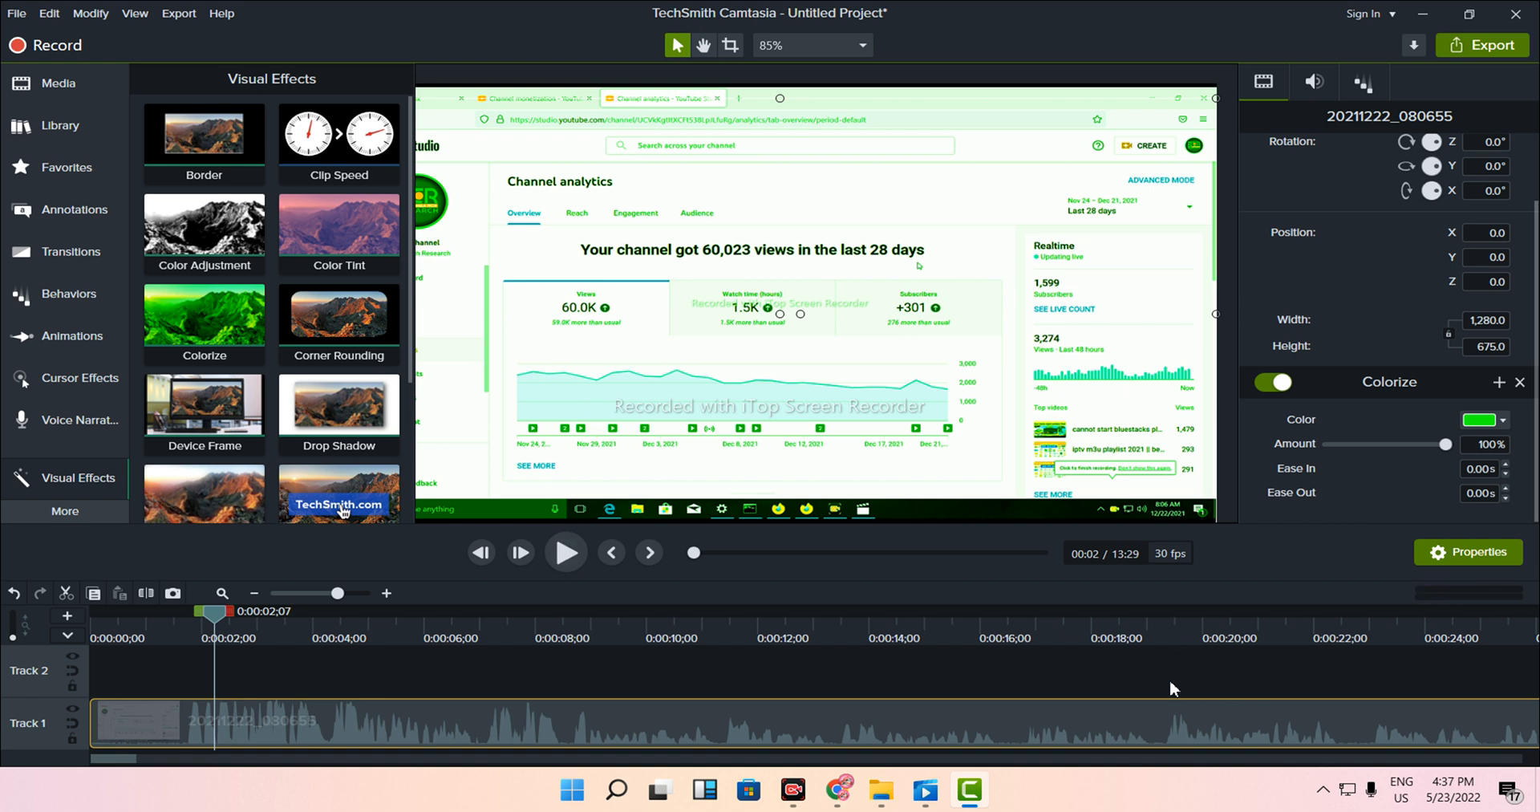
- View the Colorize color choices and set the effect's amount to 41%
click(1481, 419)
click(1340, 398)
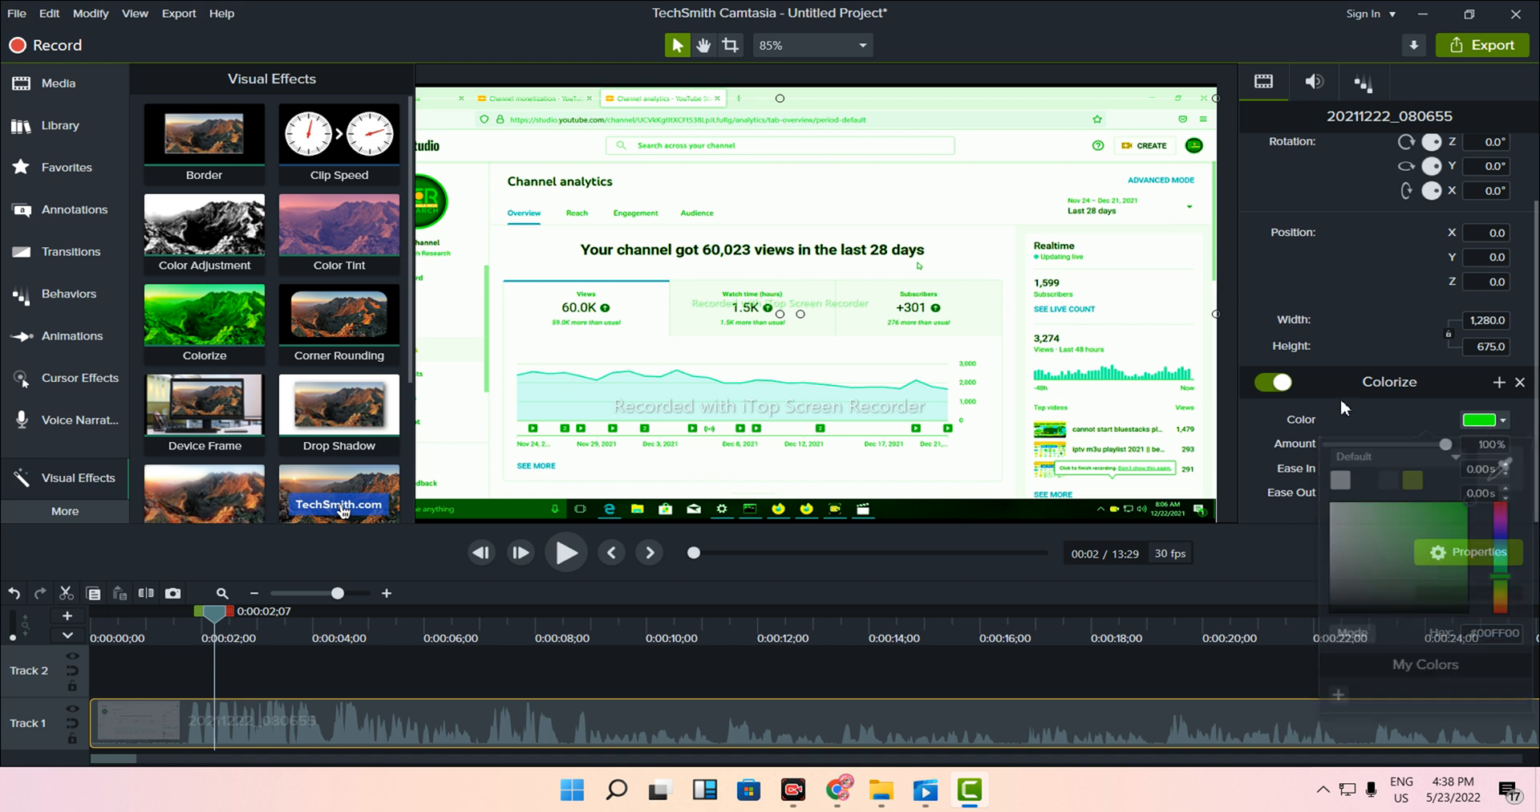
click(1359, 443)
- Import the image জমির-পর্চা-বের-করার-নিয়ম from the Downloads folder into the Media Bin
click(22, 90)
click(315, 439)
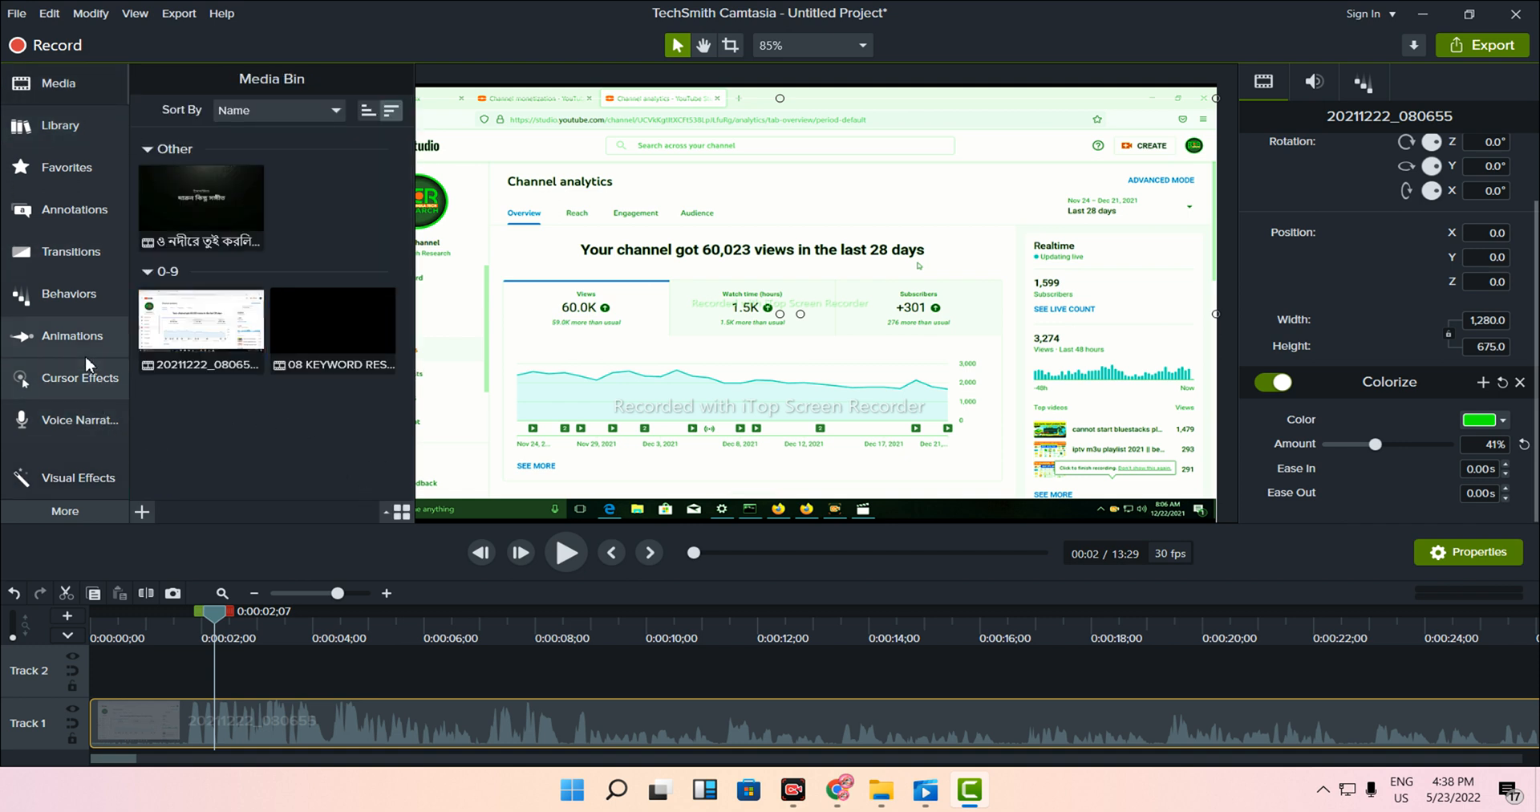
click(45, 126)
click(23, 96)
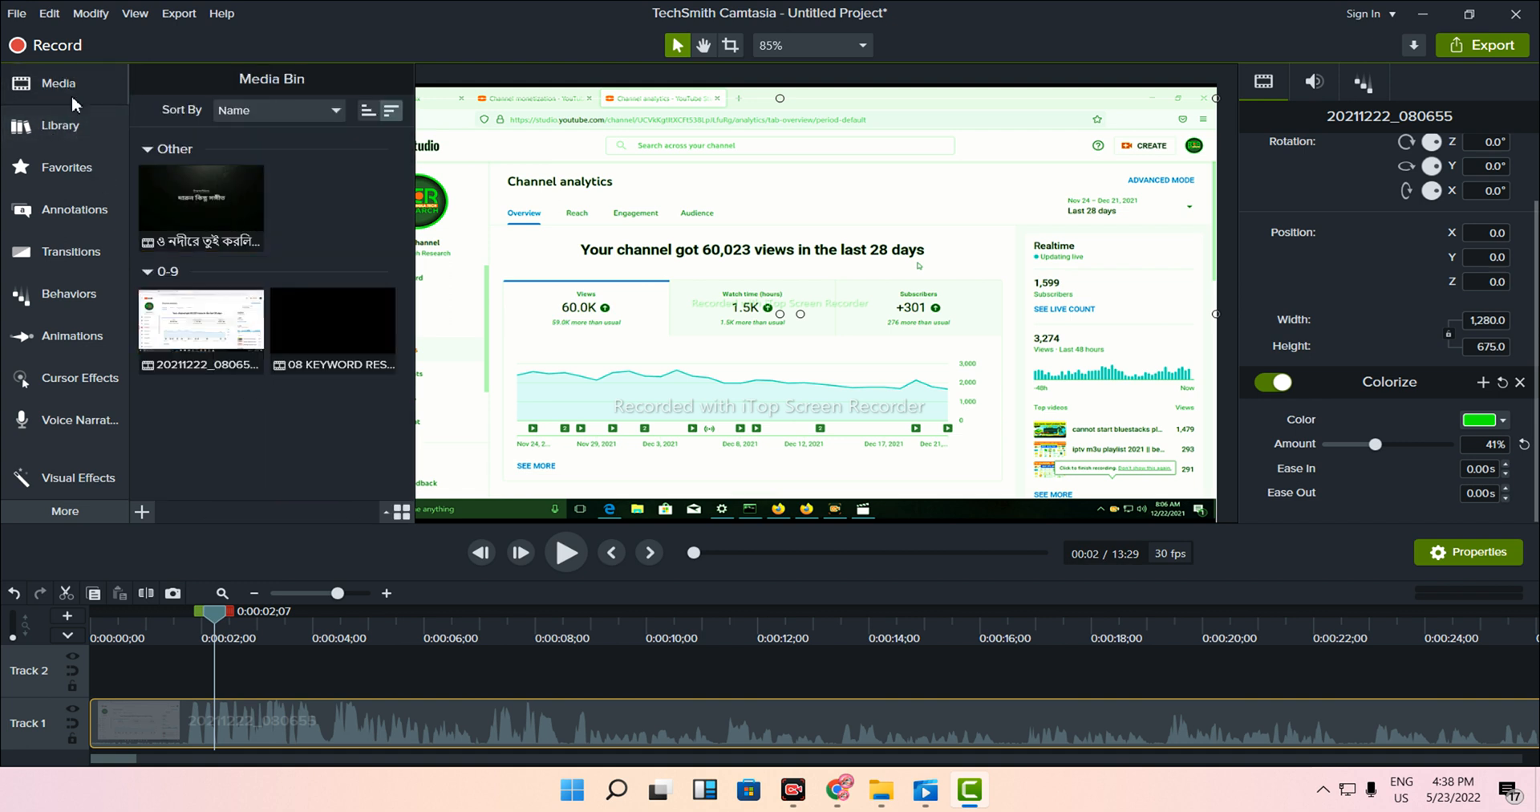
drag(185, 215, 219, 416)
right_click(220, 417)
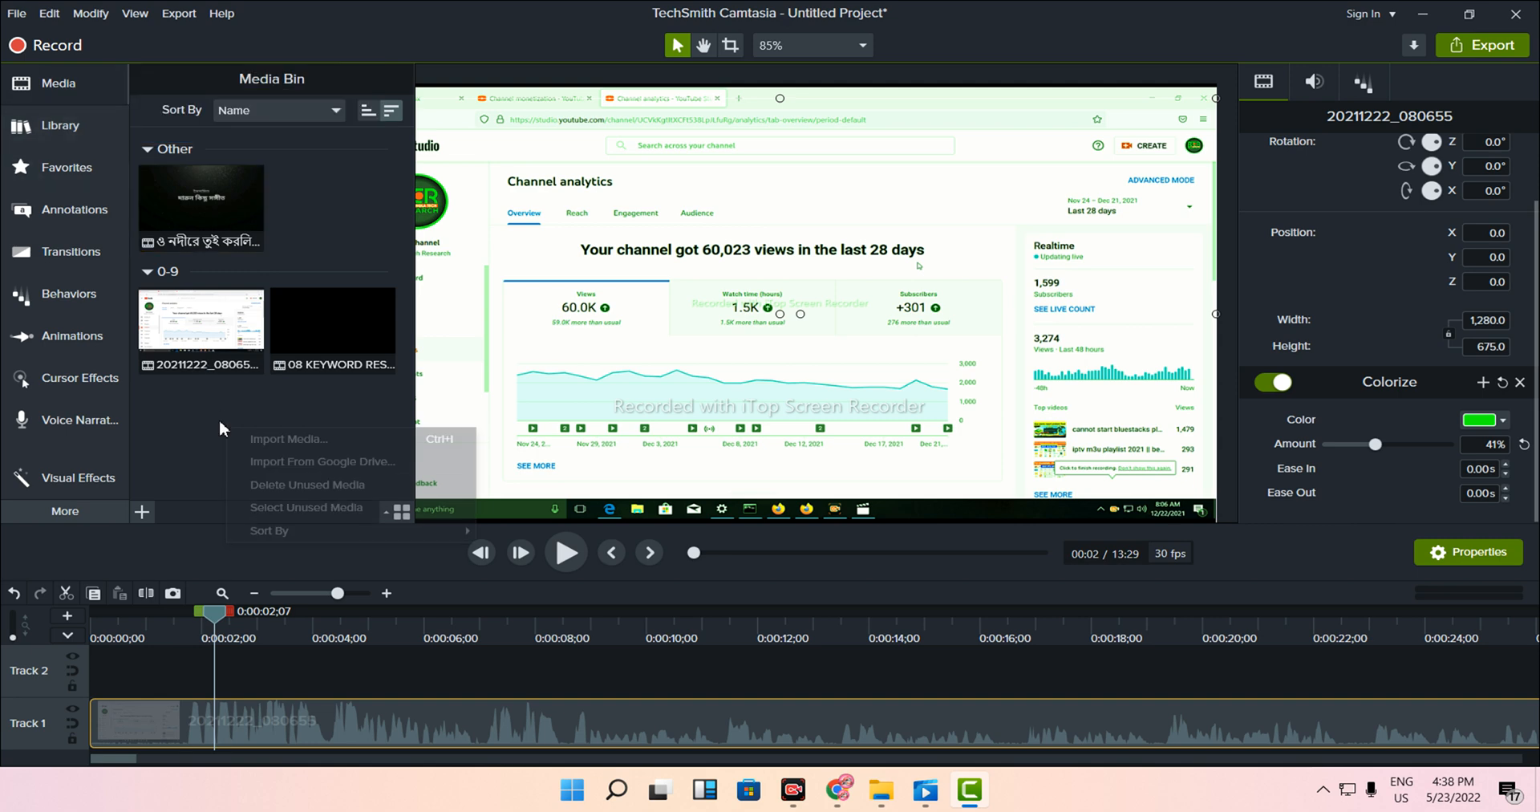
click(277, 438)
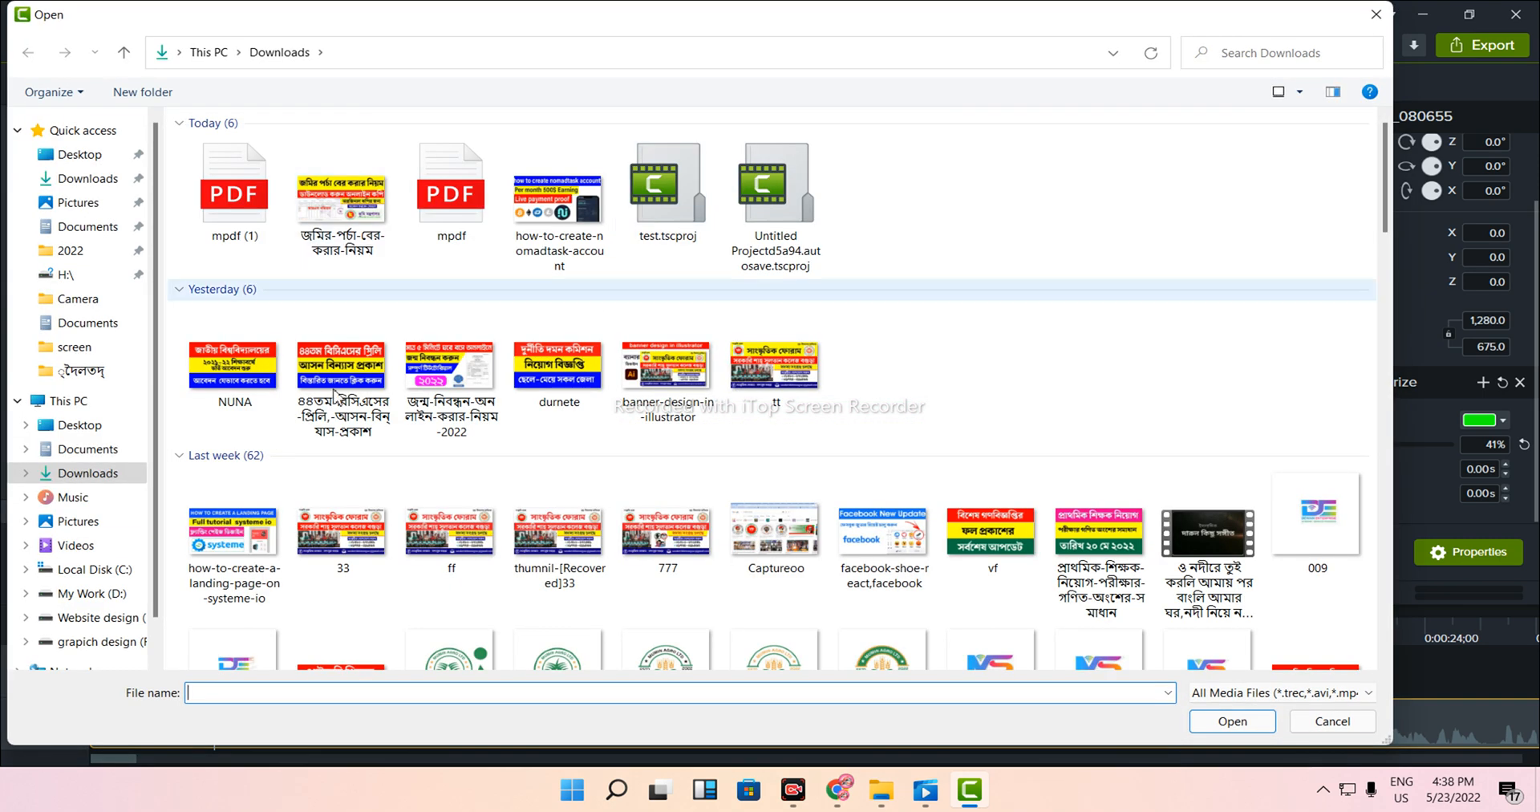
click(350, 223)
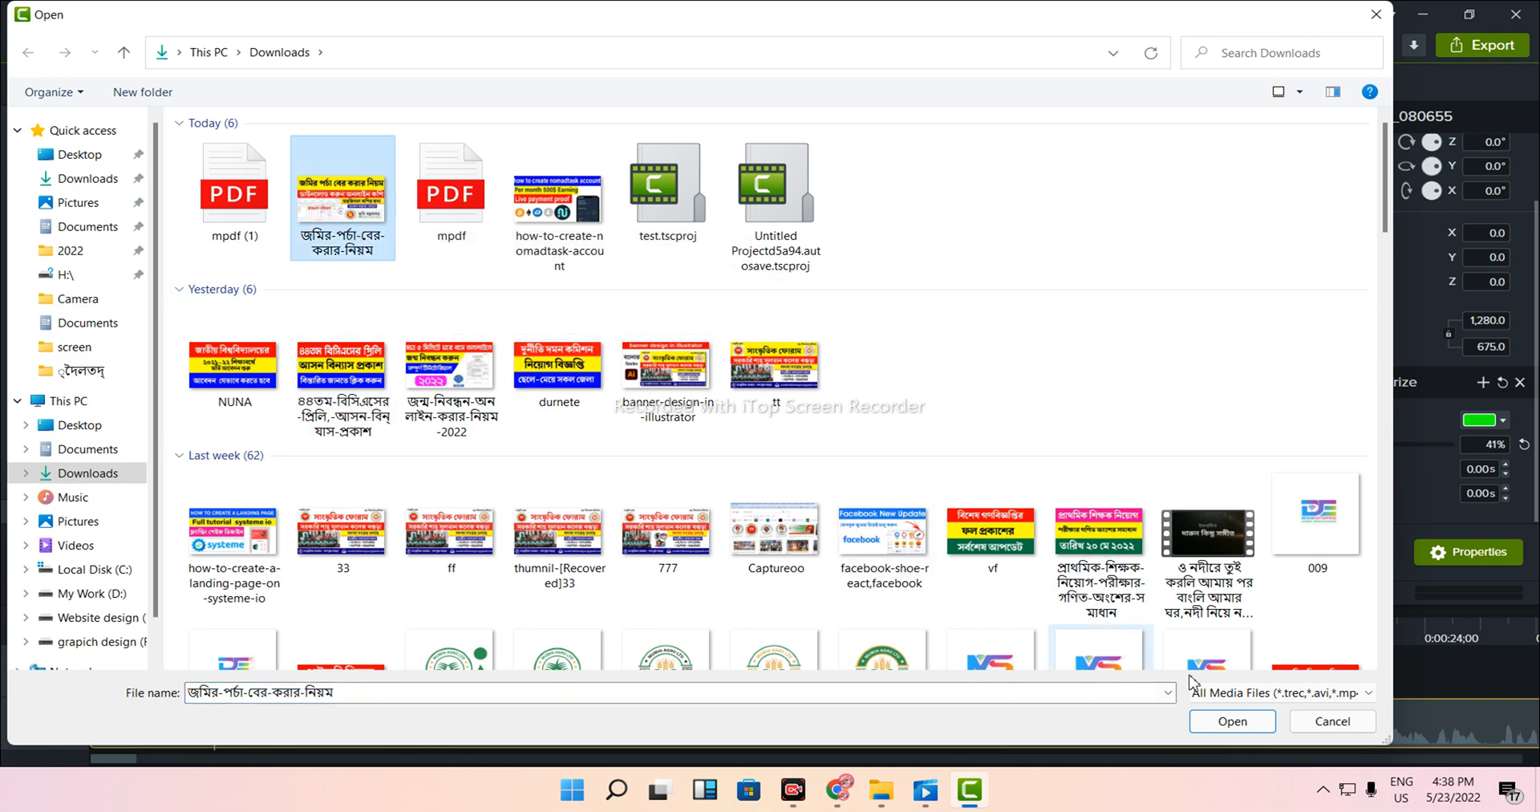
click(1234, 721)
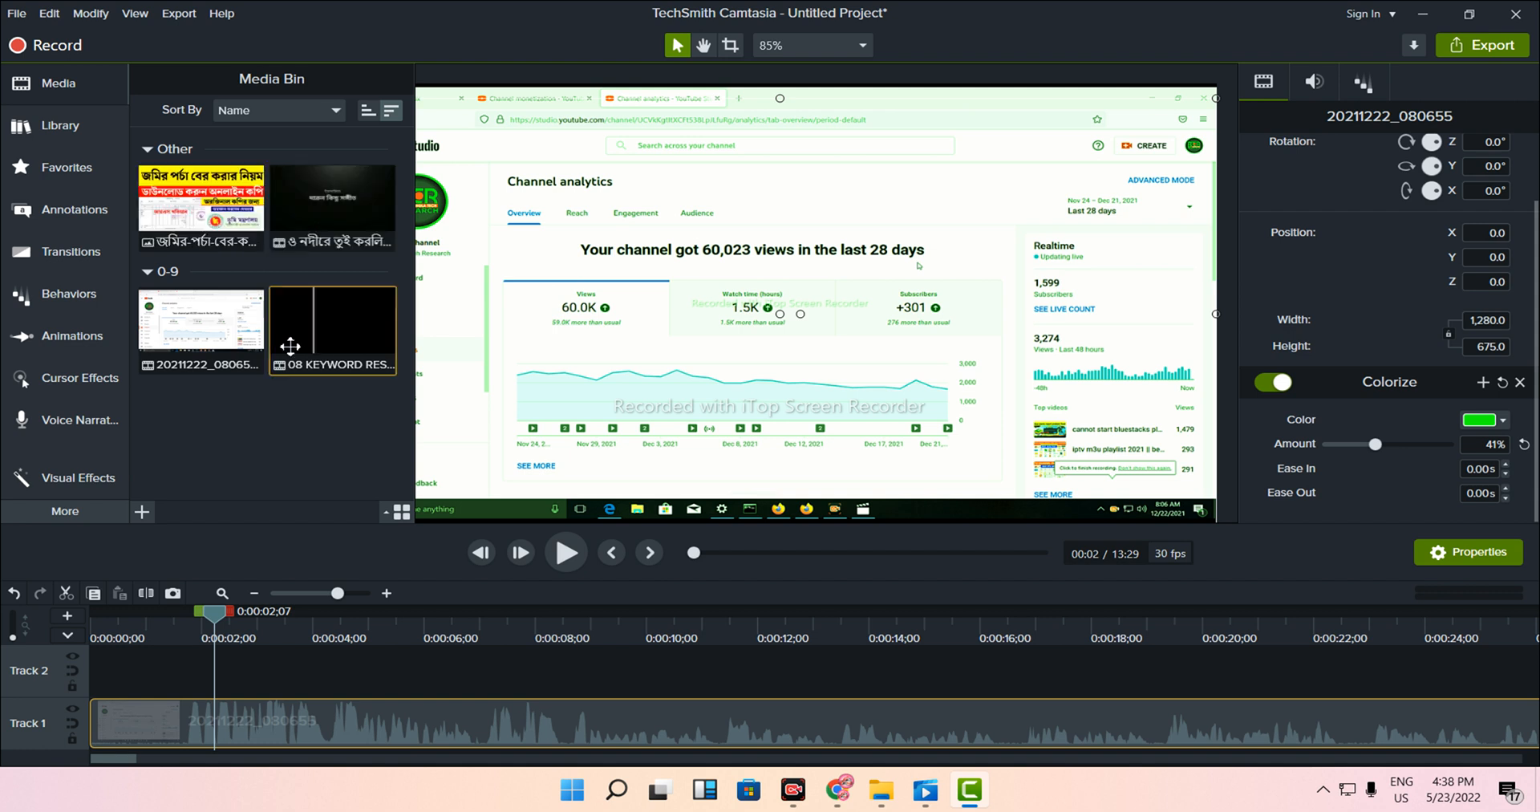
- Place the imported image on Track 2 at the playhead, scale it to about 44%, and move it to about X -152, Y -23
drag(207, 210, 170, 719)
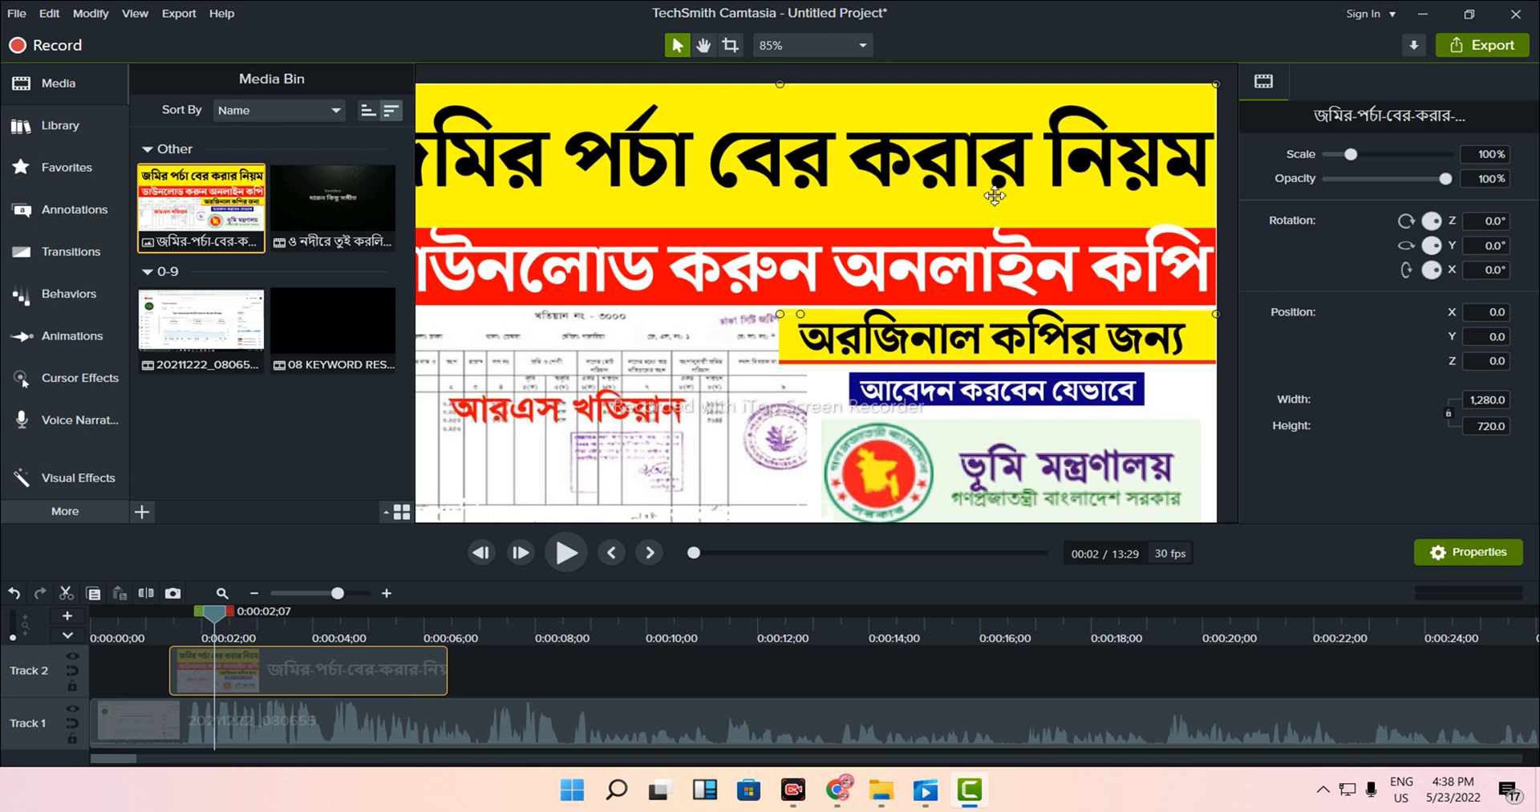
scroll(956, 292, down, 1)
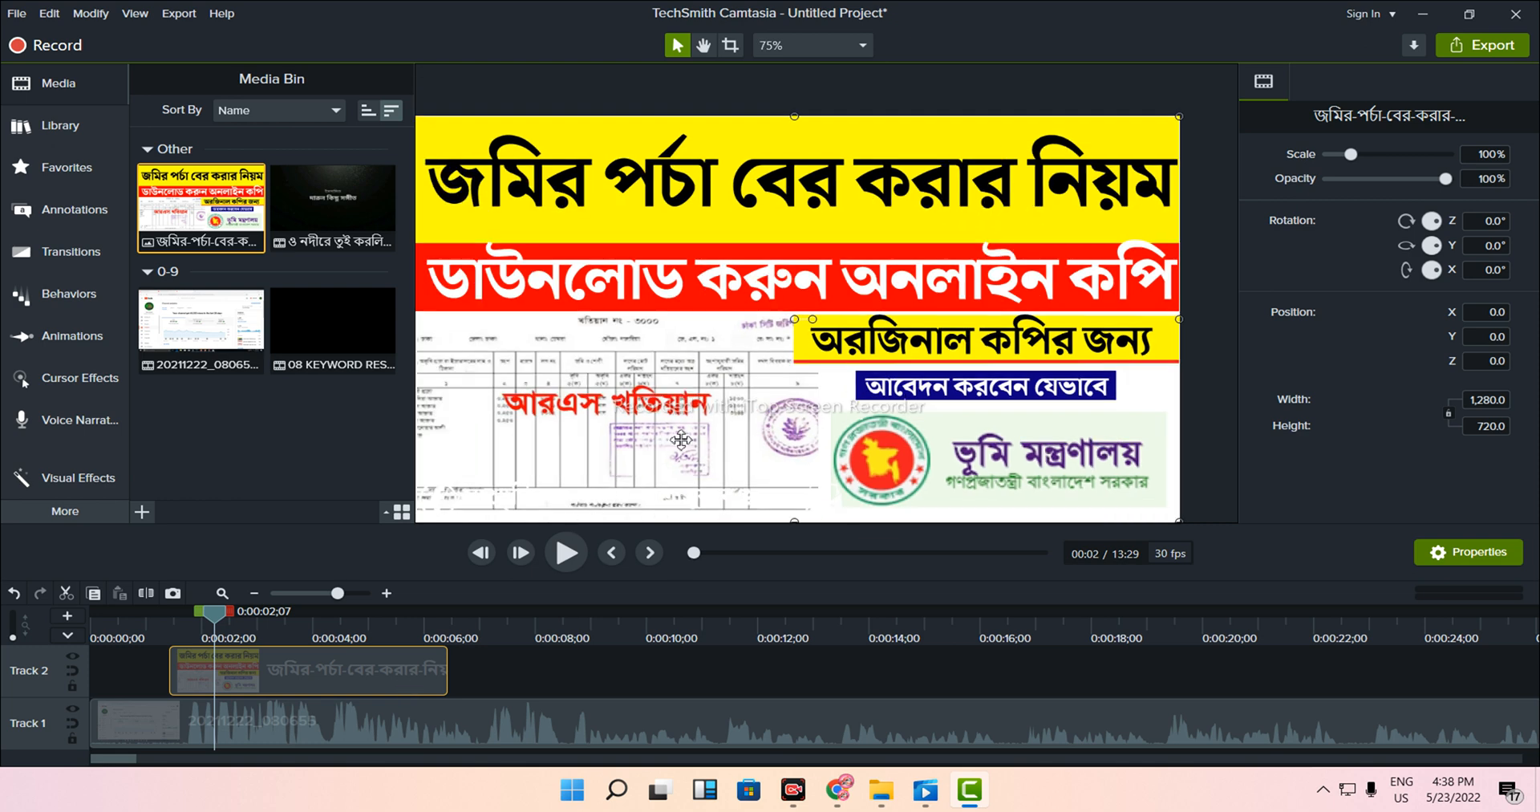
scroll(681, 439, down, 1)
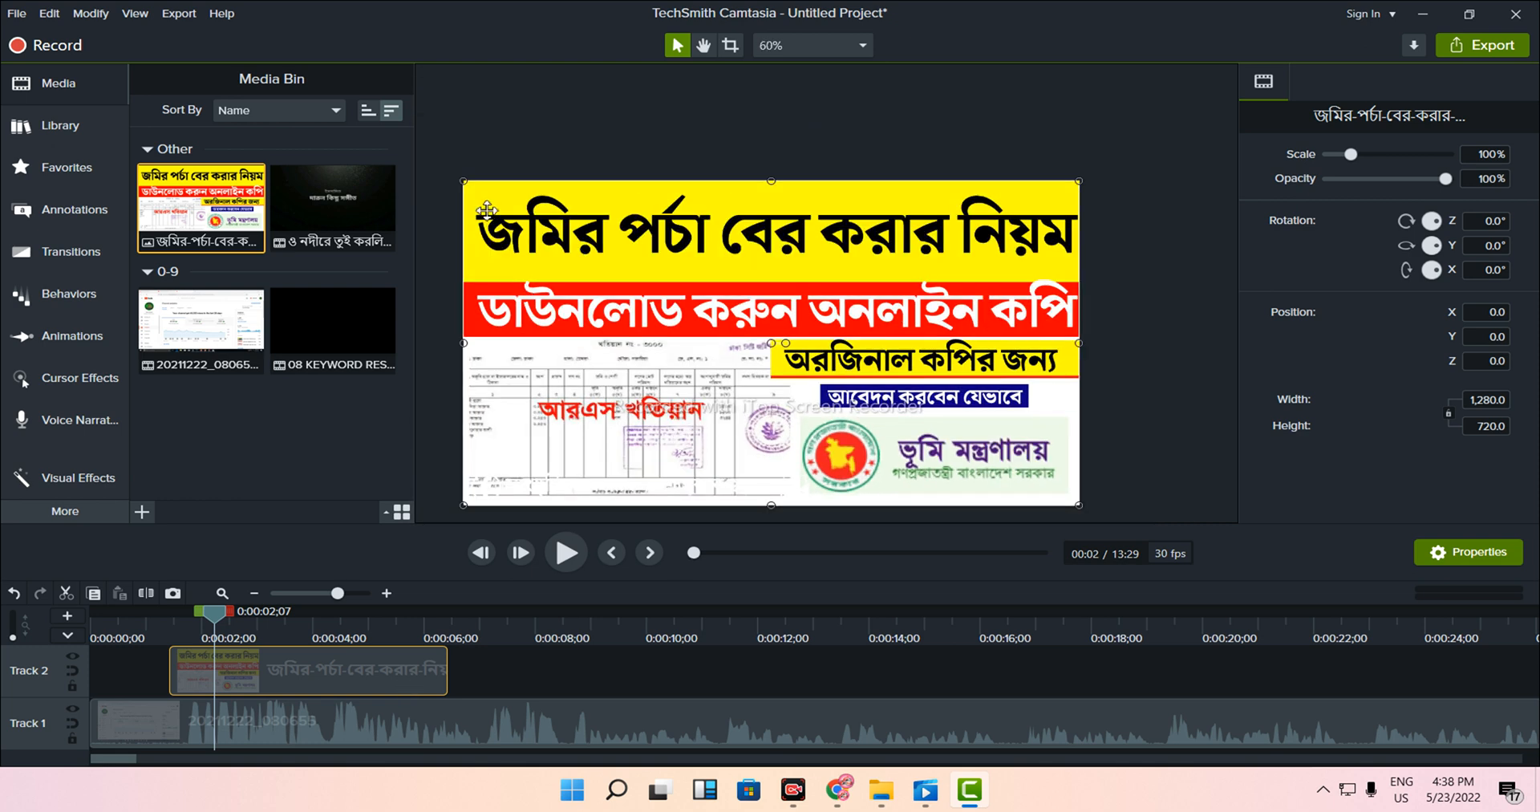
drag(464, 181, 808, 363)
drag(858, 452, 665, 423)
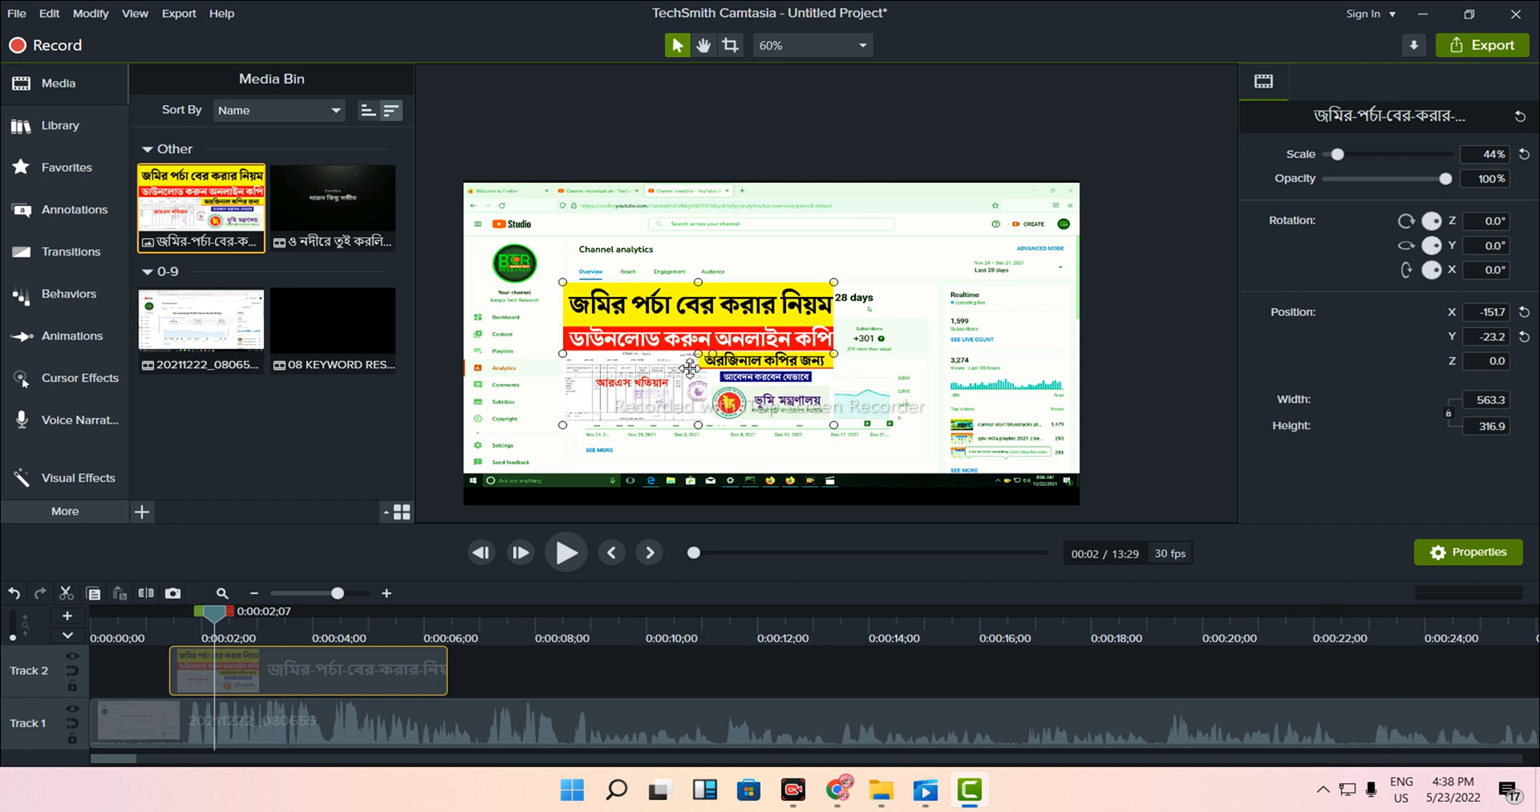
- Import the video ও নদীরে তুই করলি from the Downloads folder and place the 20211222_080655 video on Track 3 at about 3 seconds
right_click(259, 391)
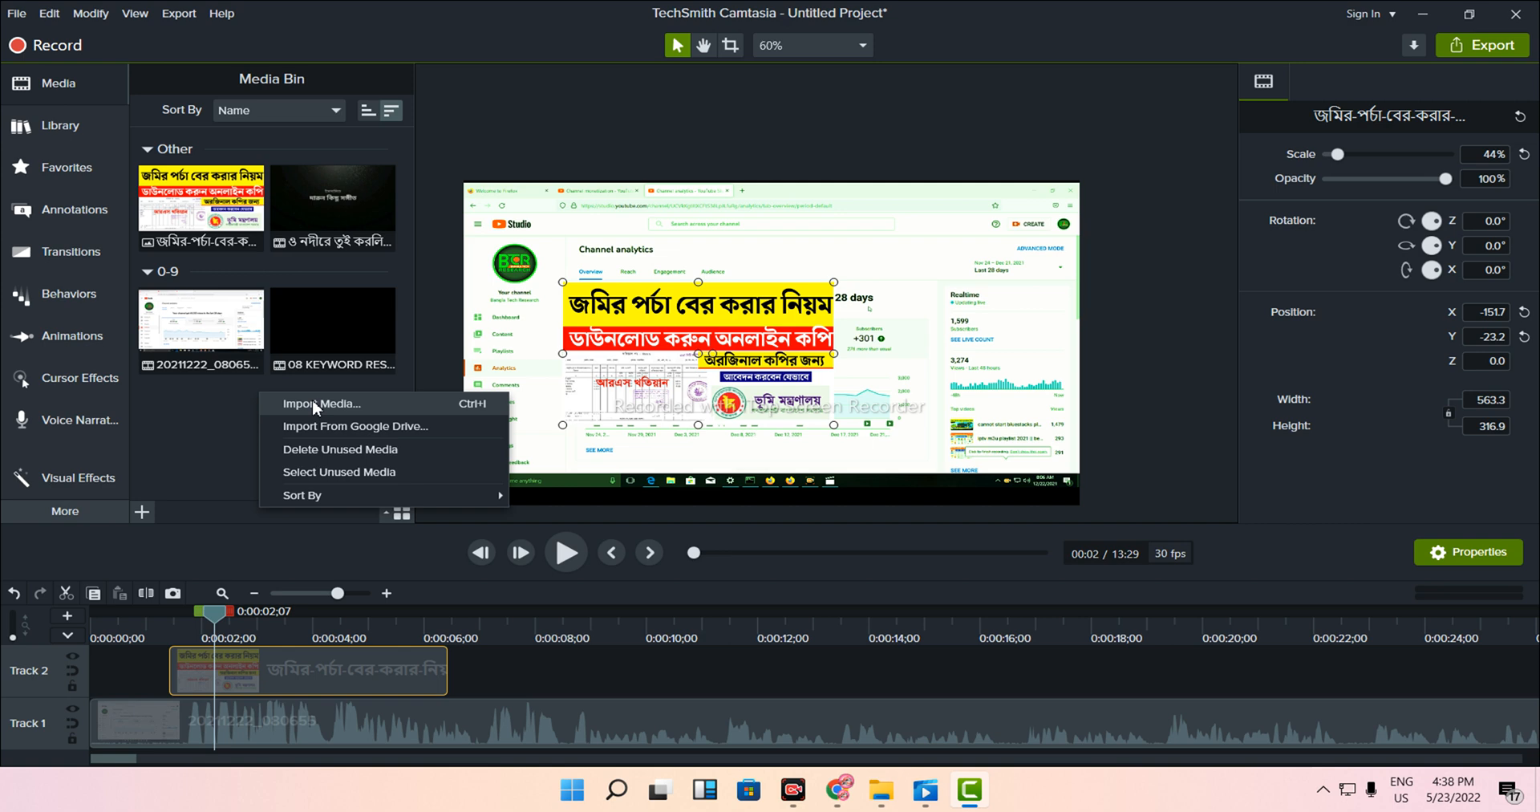
click(313, 400)
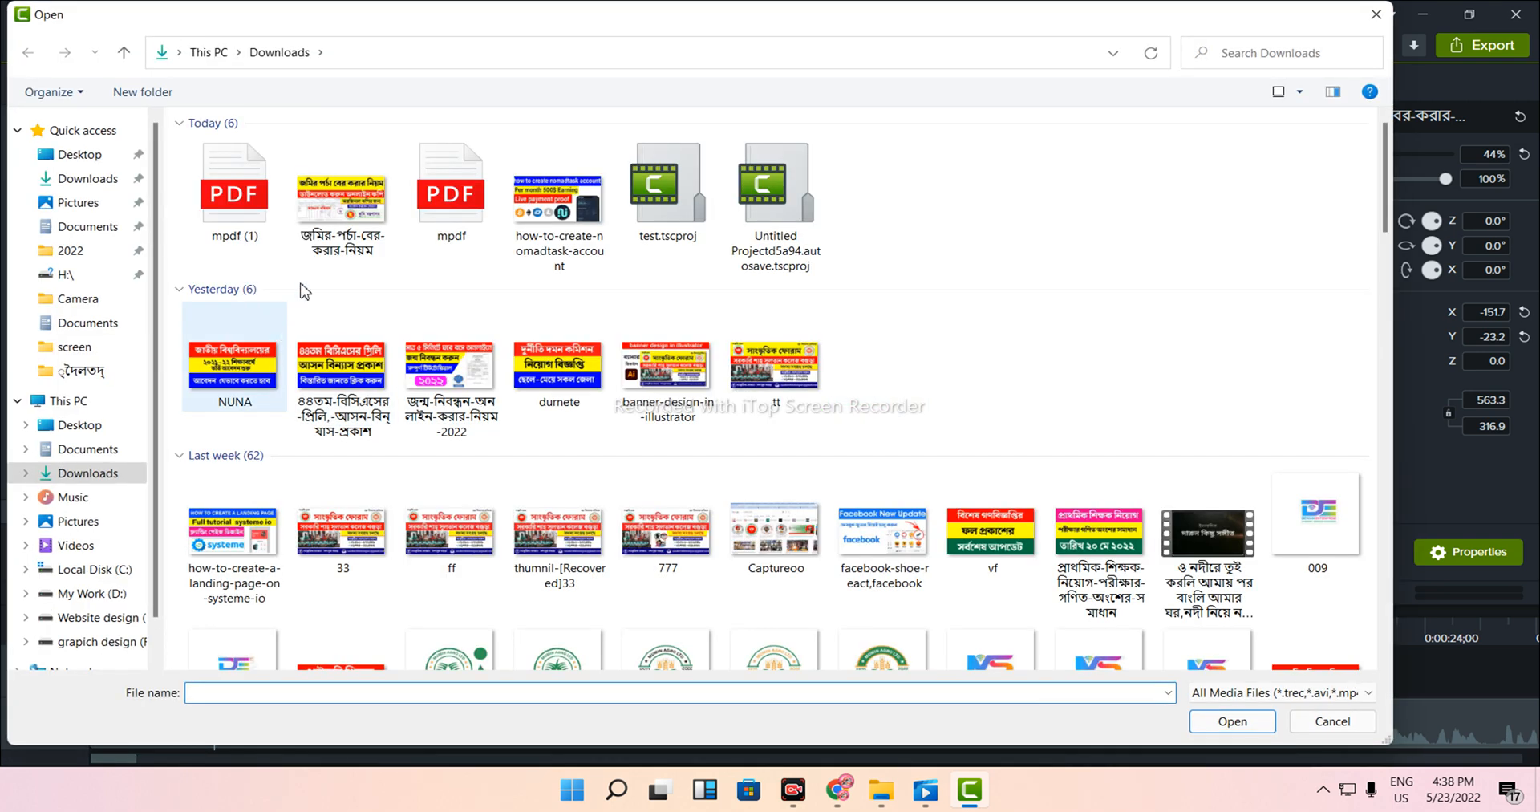
scroll(726, 494, down, 5)
scroll(1143, 365, up, 5)
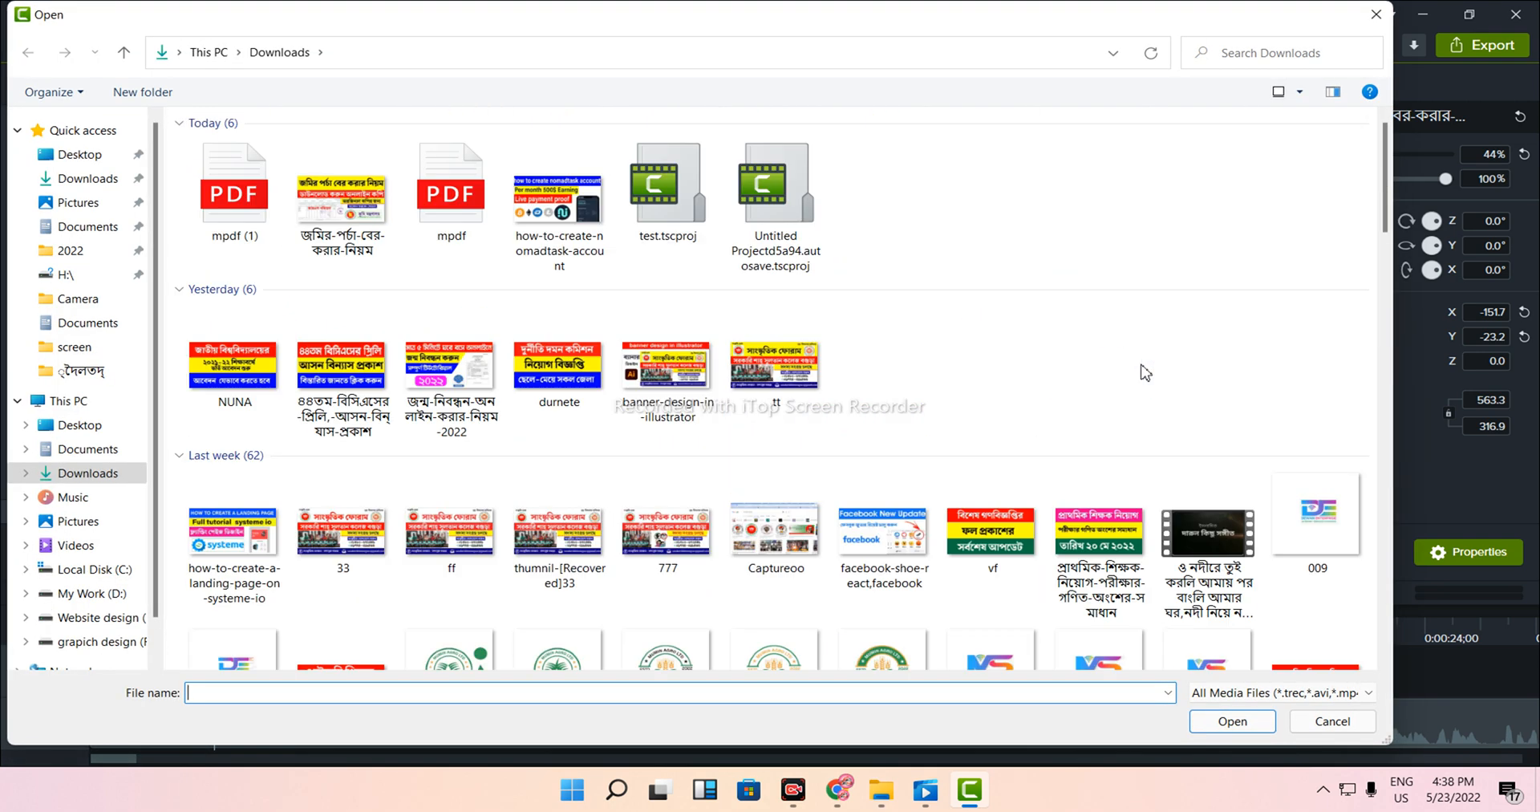
click(1208, 533)
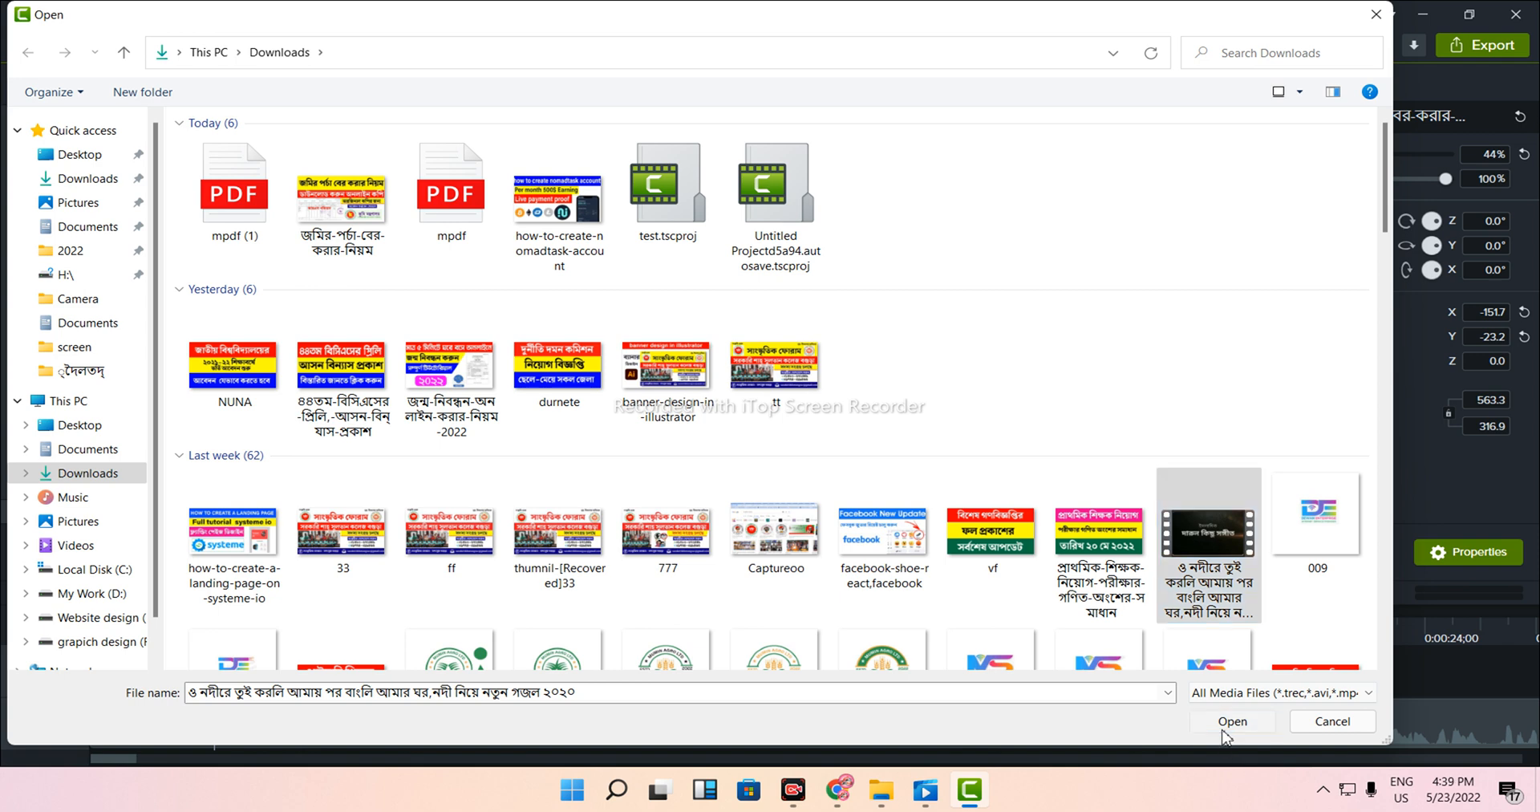
click(1223, 721)
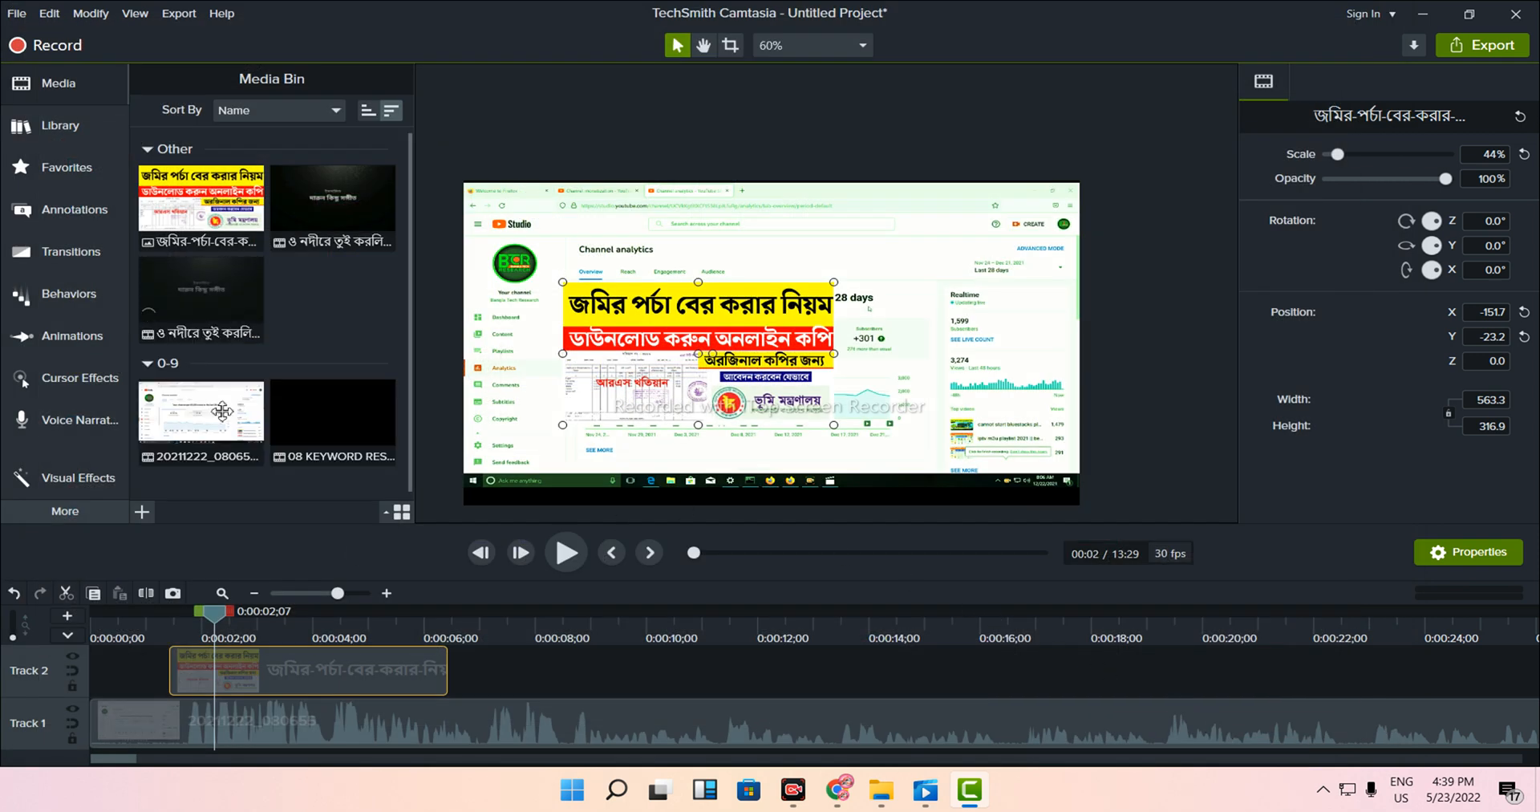
drag(207, 459, 292, 725)
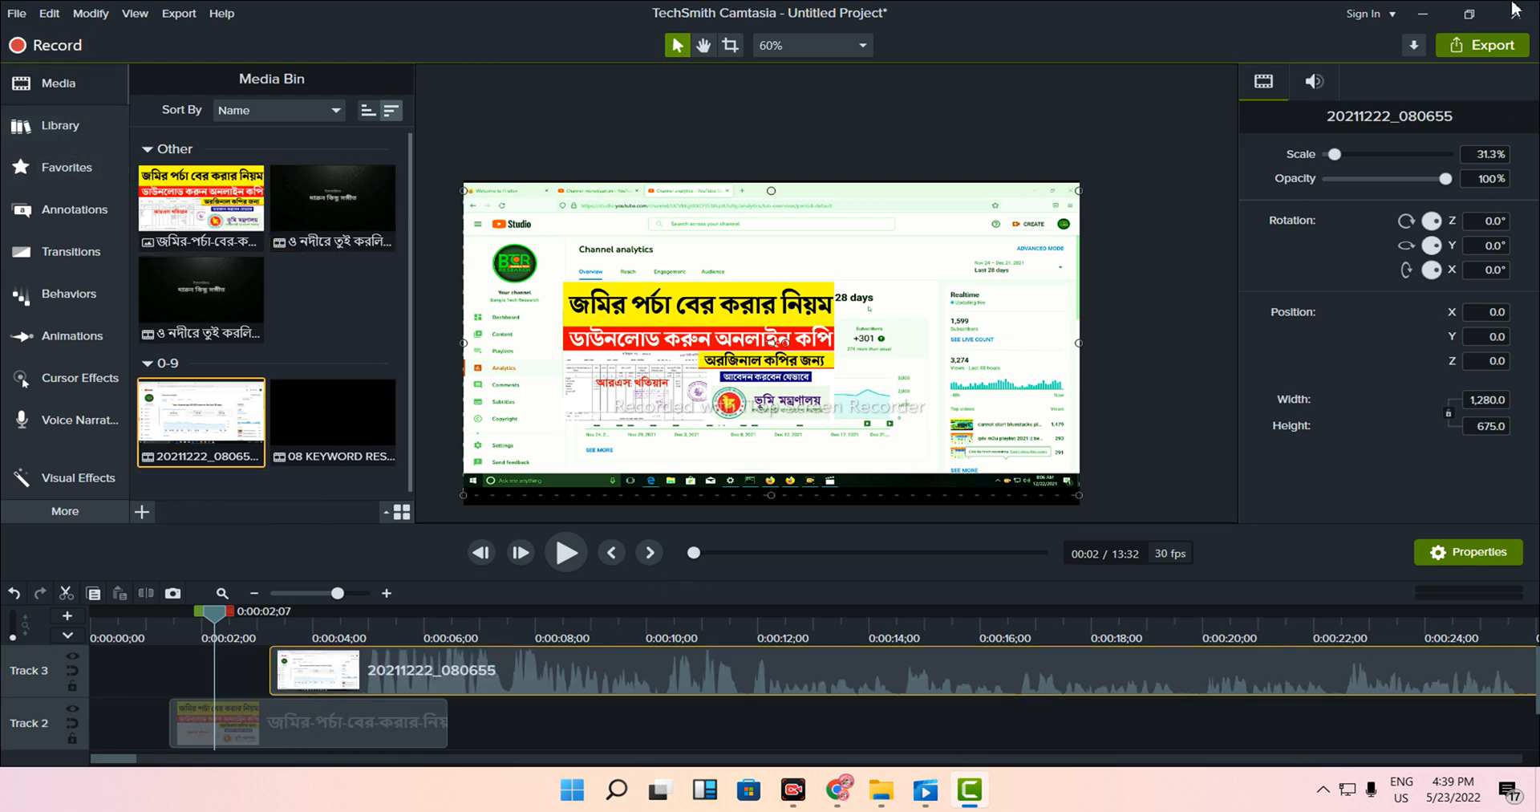
- Start a local file export with custom production settings and the WMV - Windows Media video format, keeping the default encoding options
click(1481, 48)
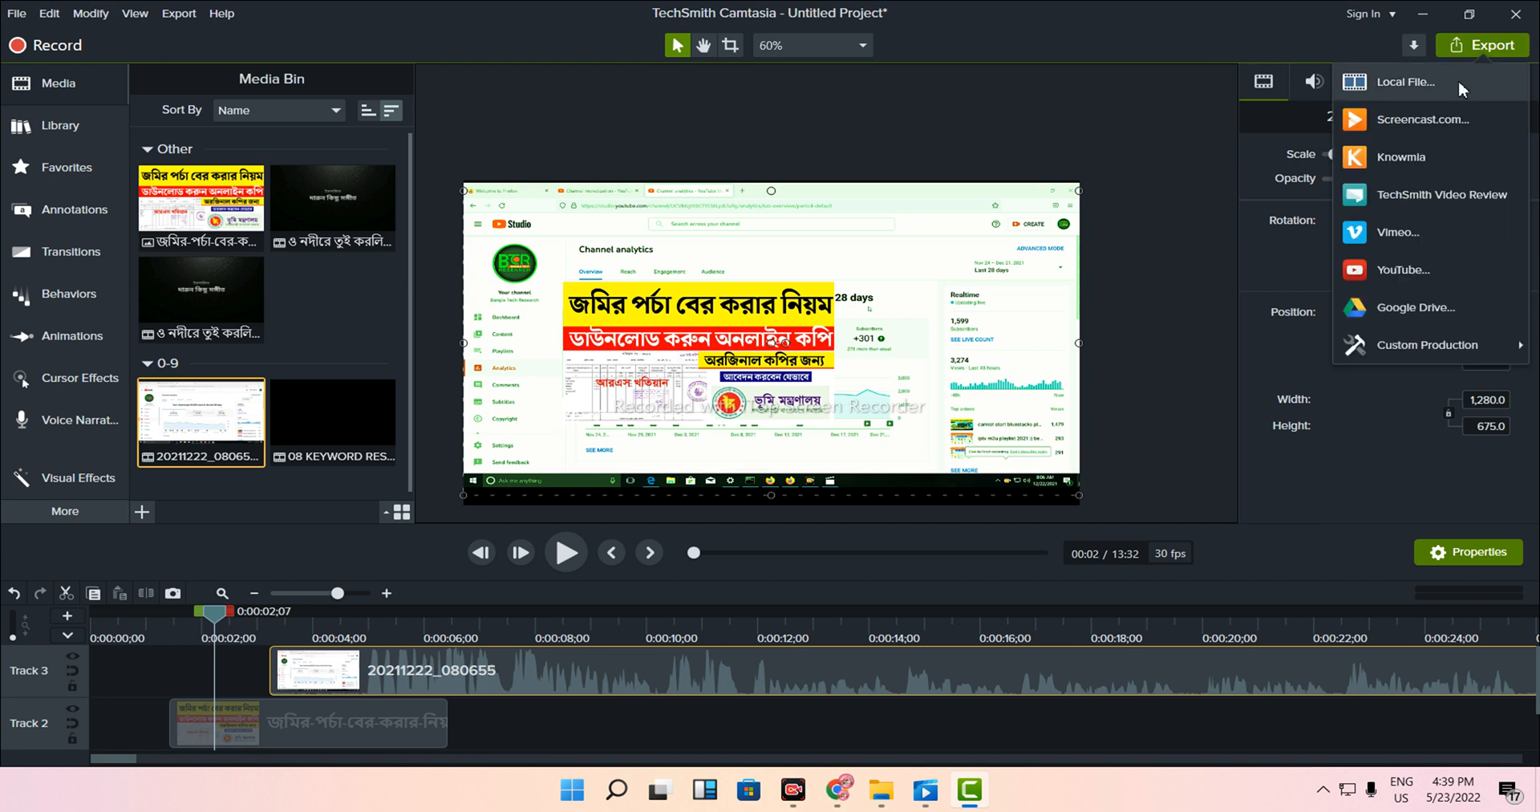
click(1420, 86)
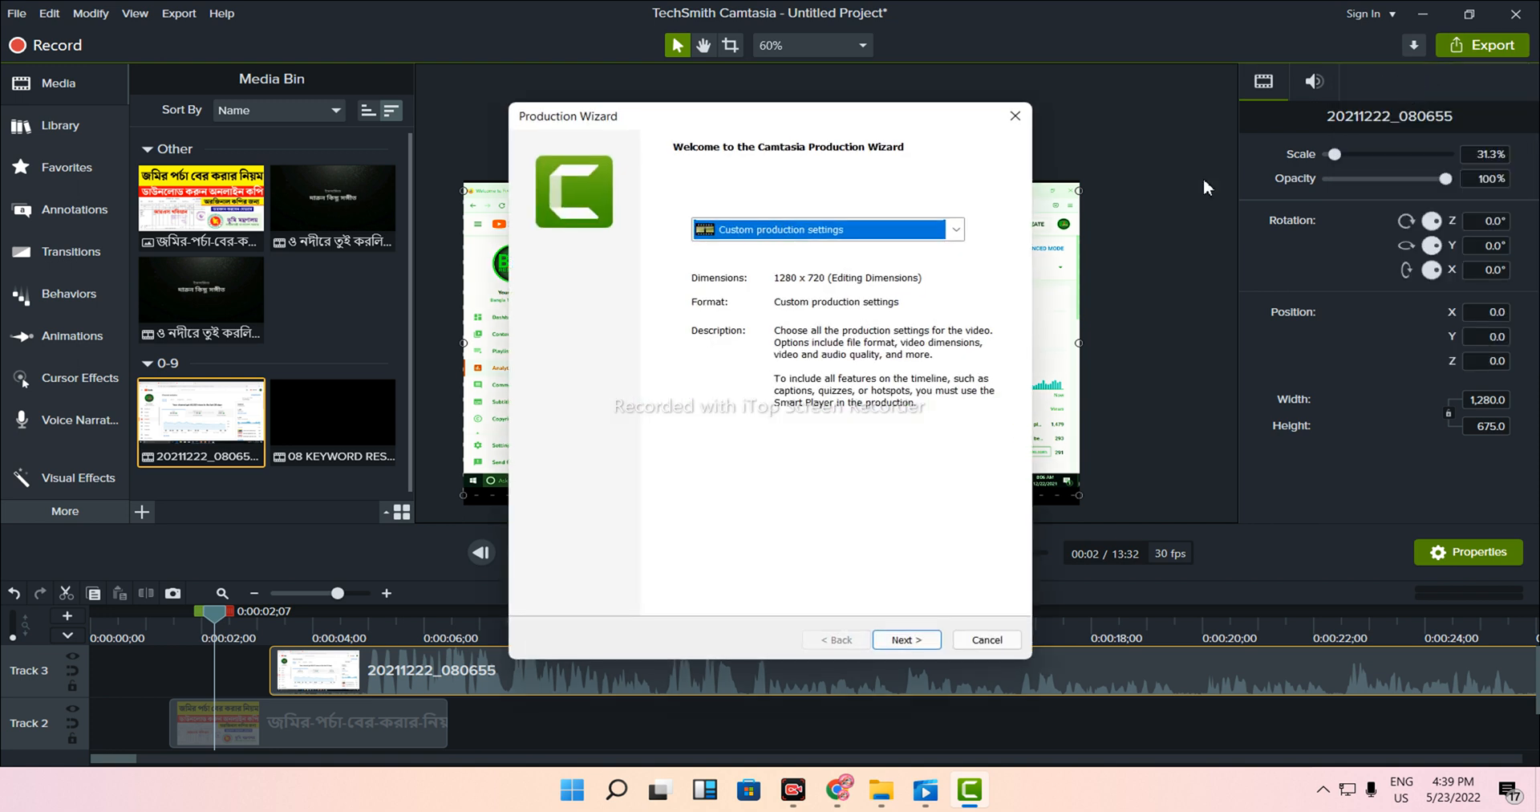
click(907, 639)
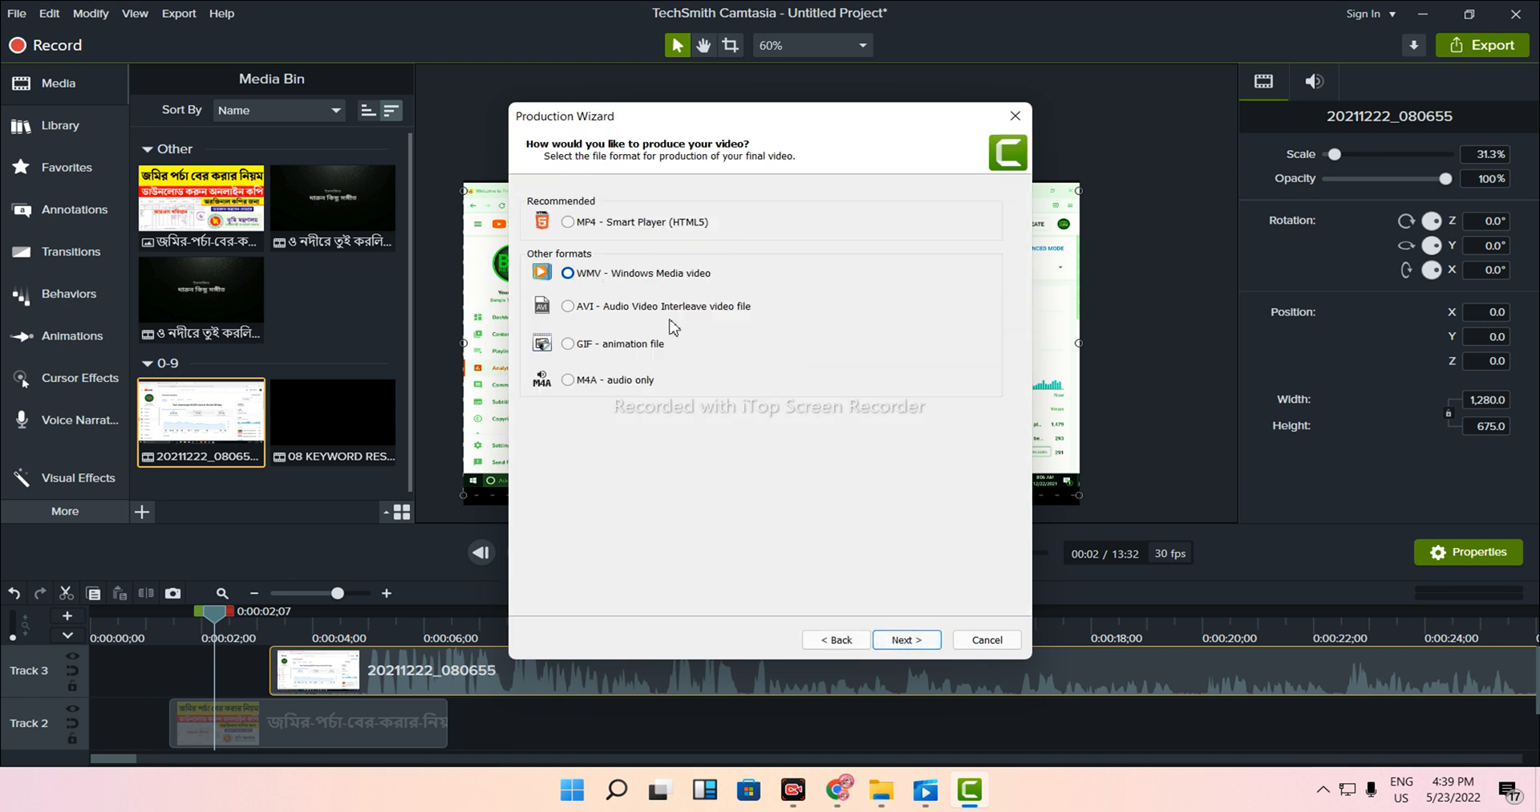
click(912, 640)
click(915, 642)
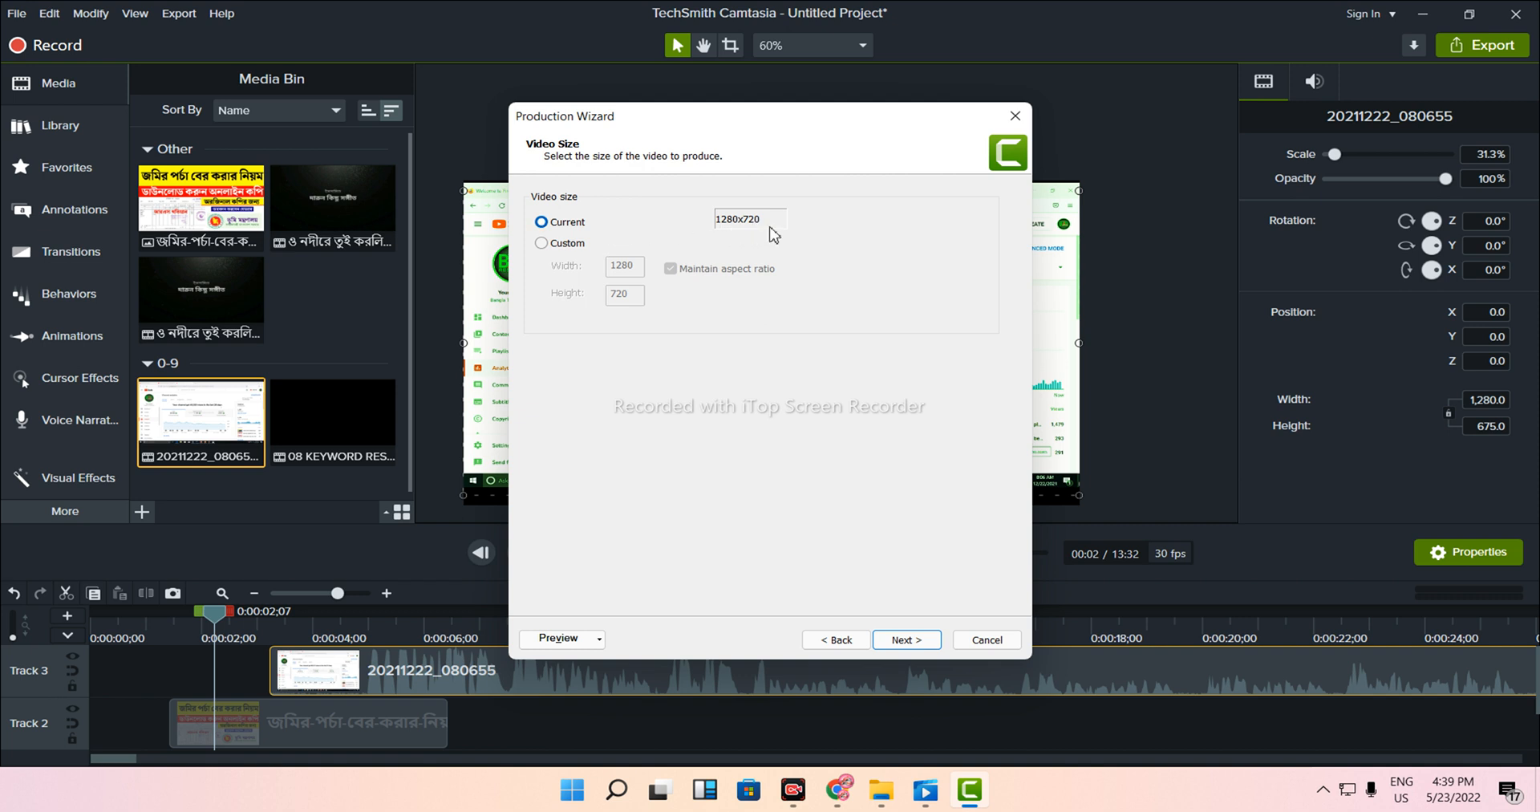
- Set a custom video size of 1280 x 720 with the aspect ratio maintained, and leave the watermark excluded
click(562, 254)
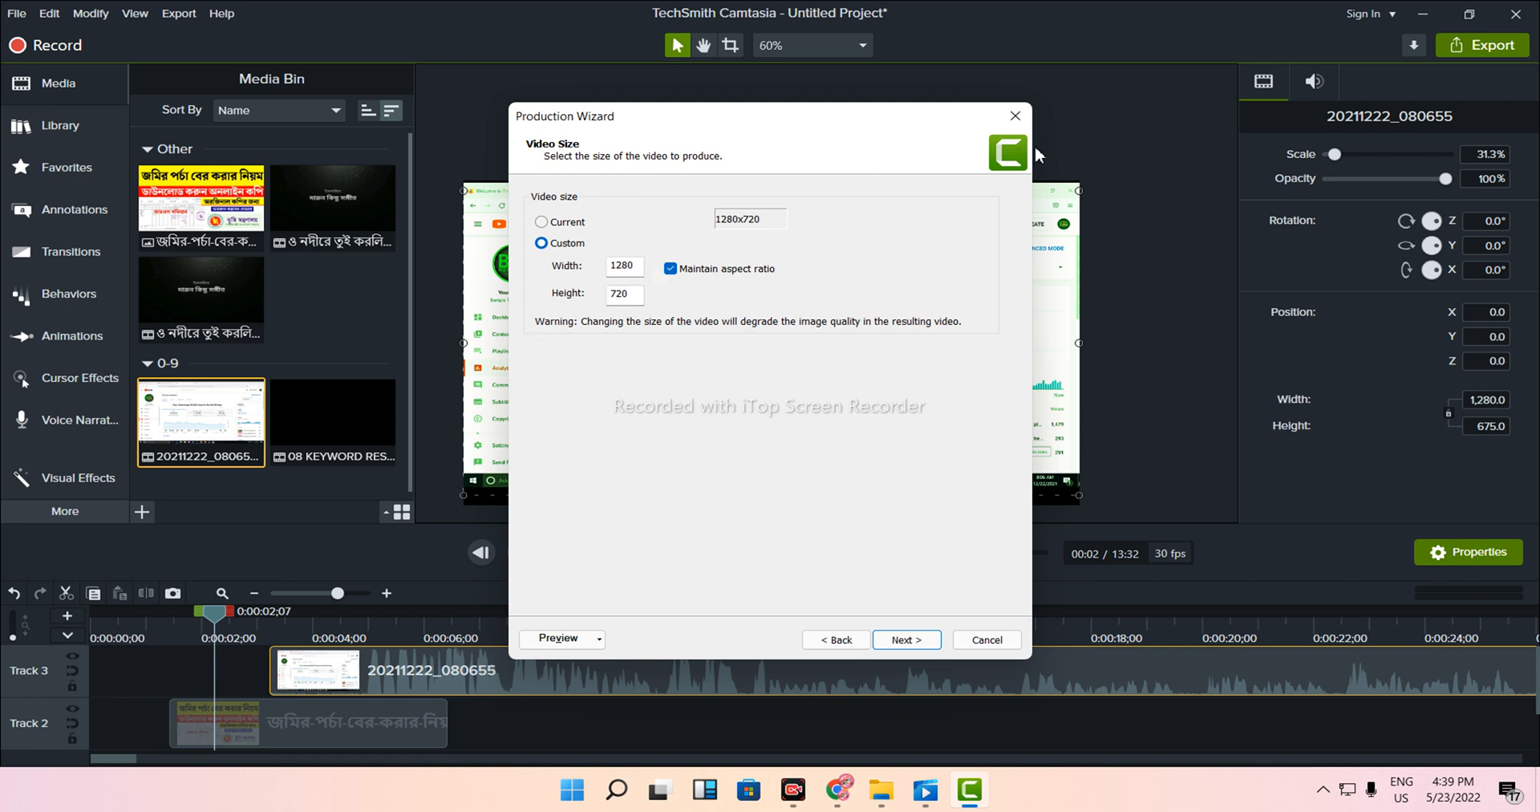
click(889, 642)
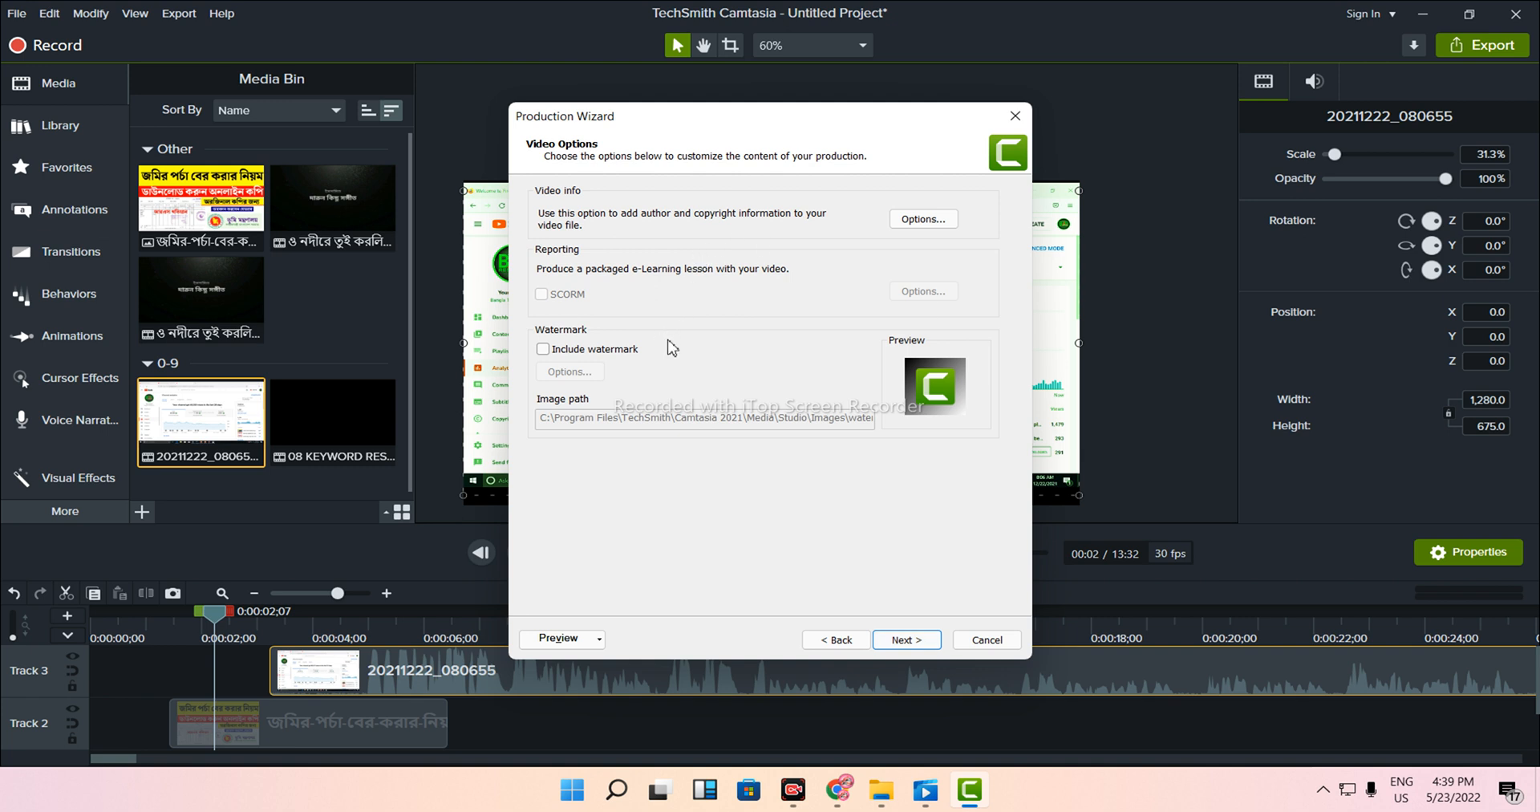
click(544, 349)
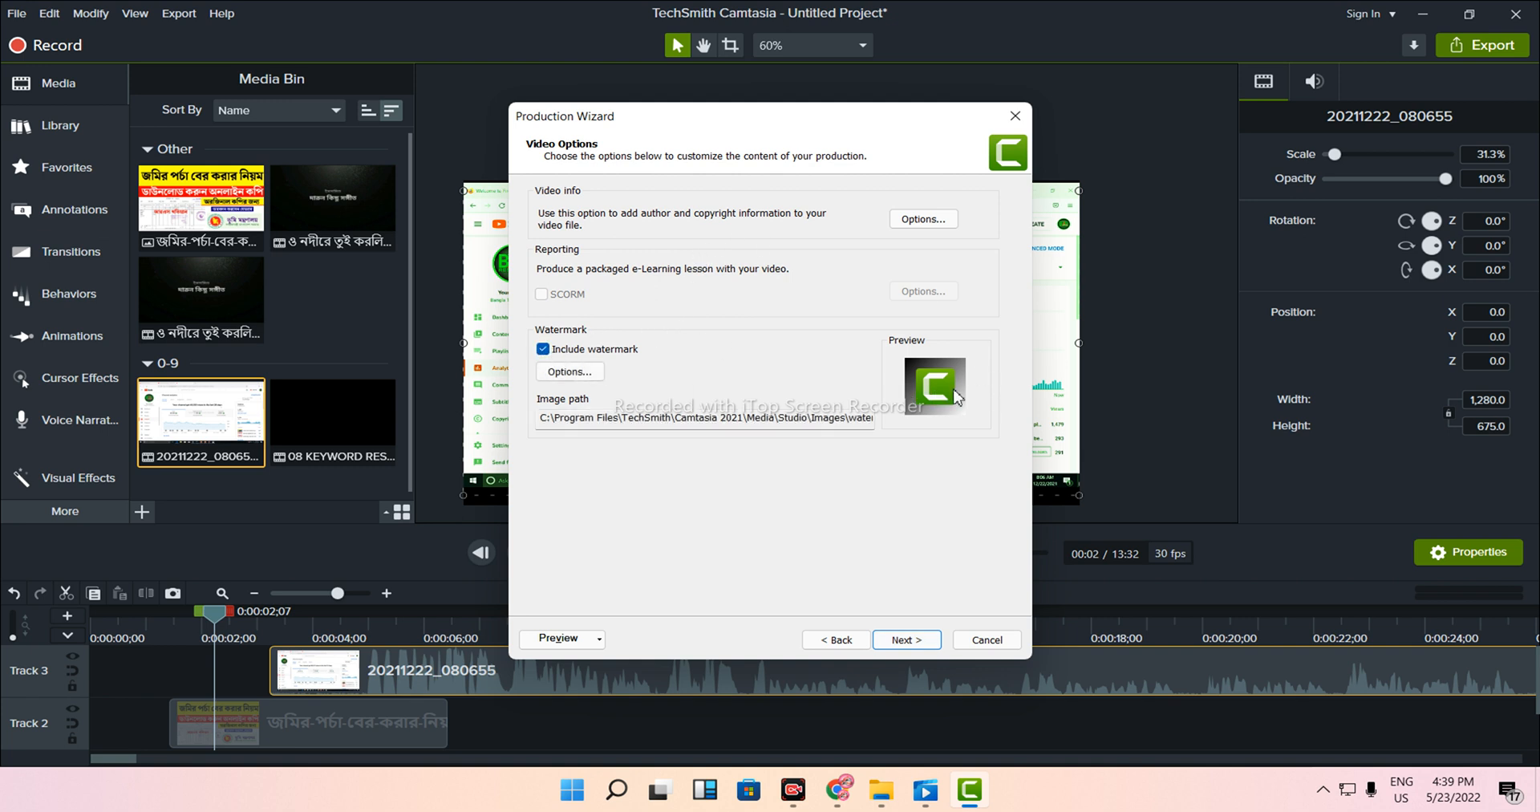
click(544, 350)
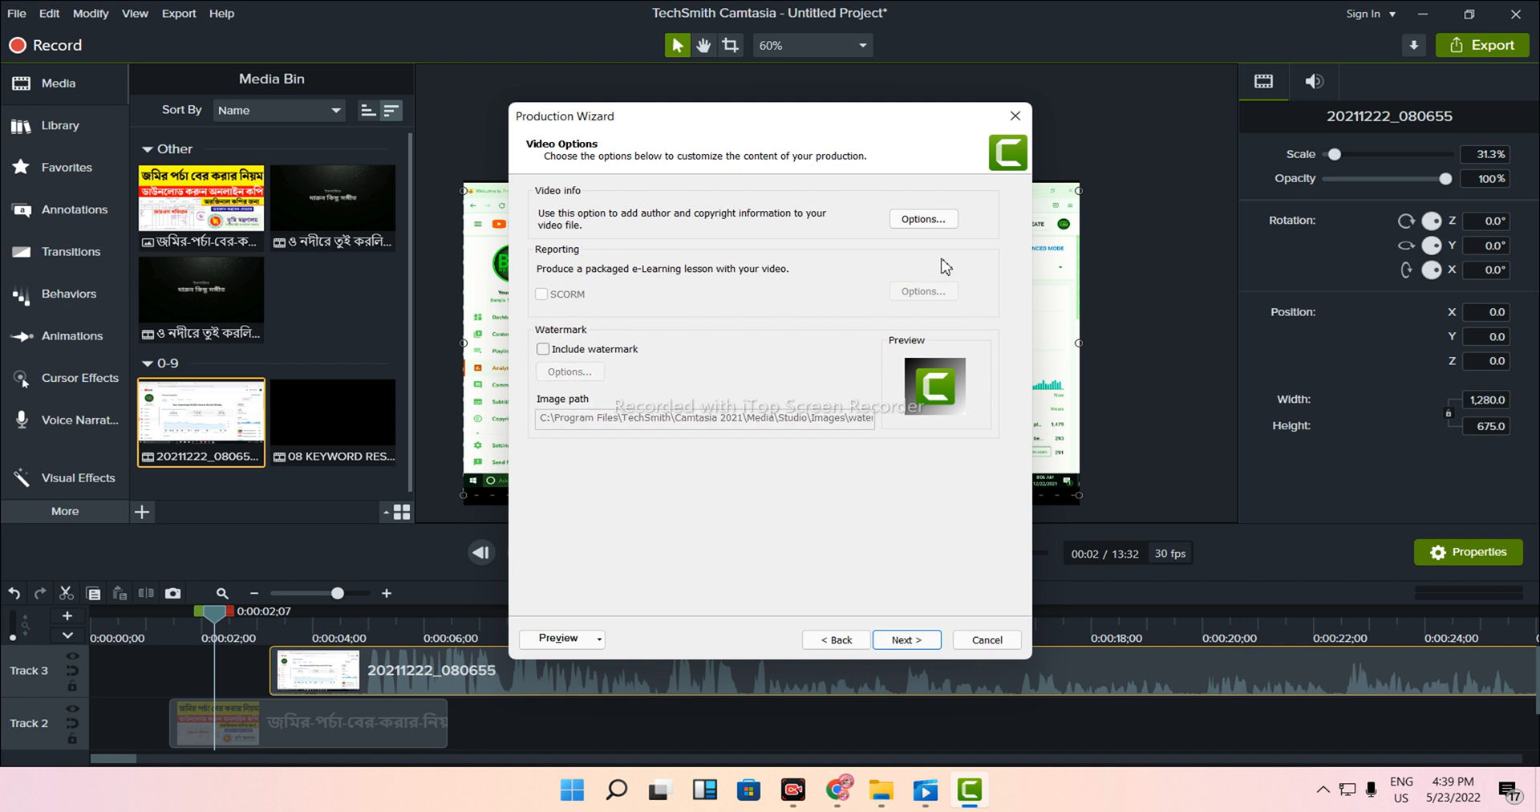
click(900, 640)
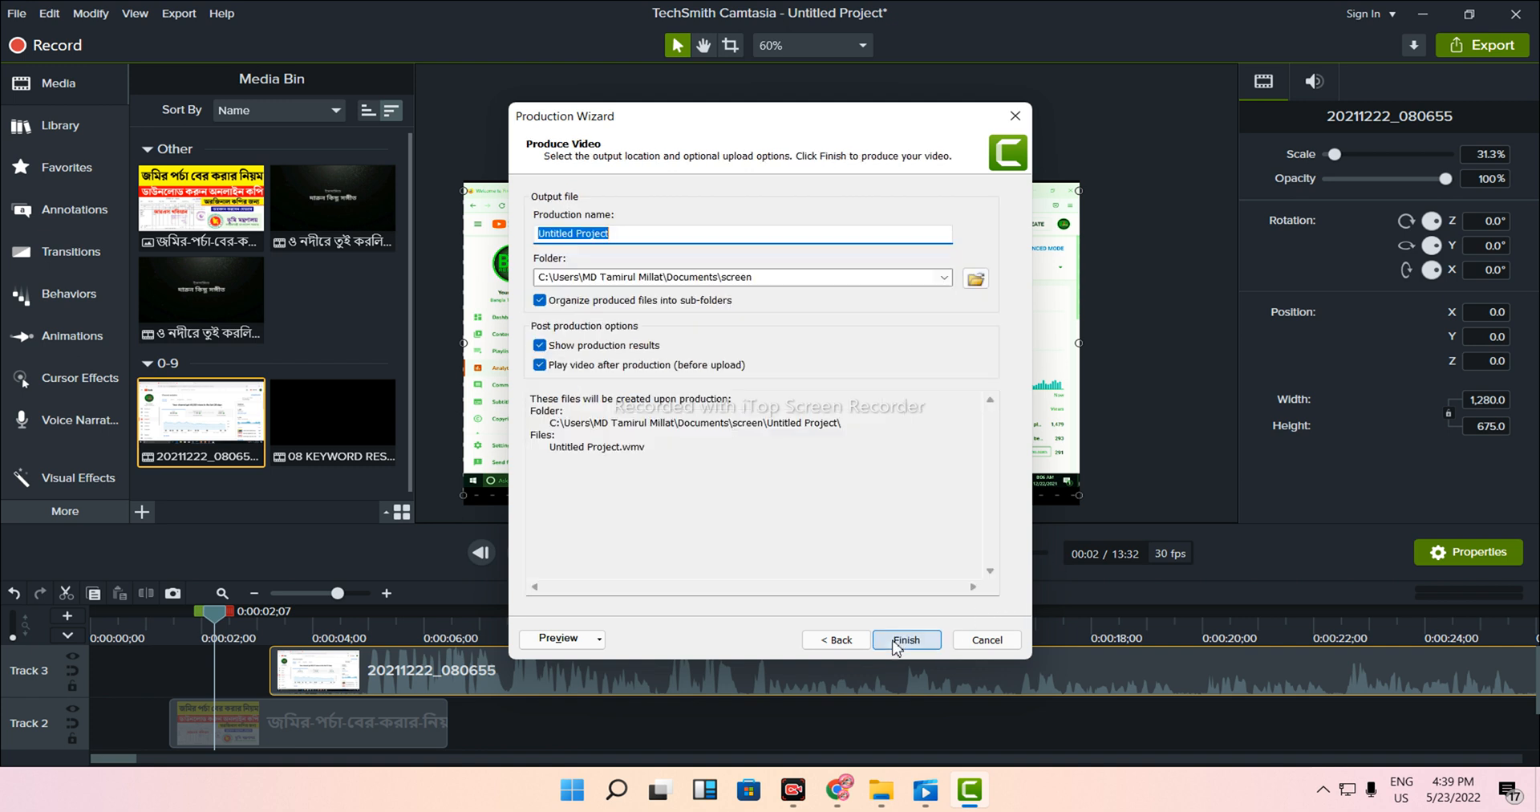
- Set the output folder to Downloads with the file name Untitled Project and render the video as WMV
click(976, 280)
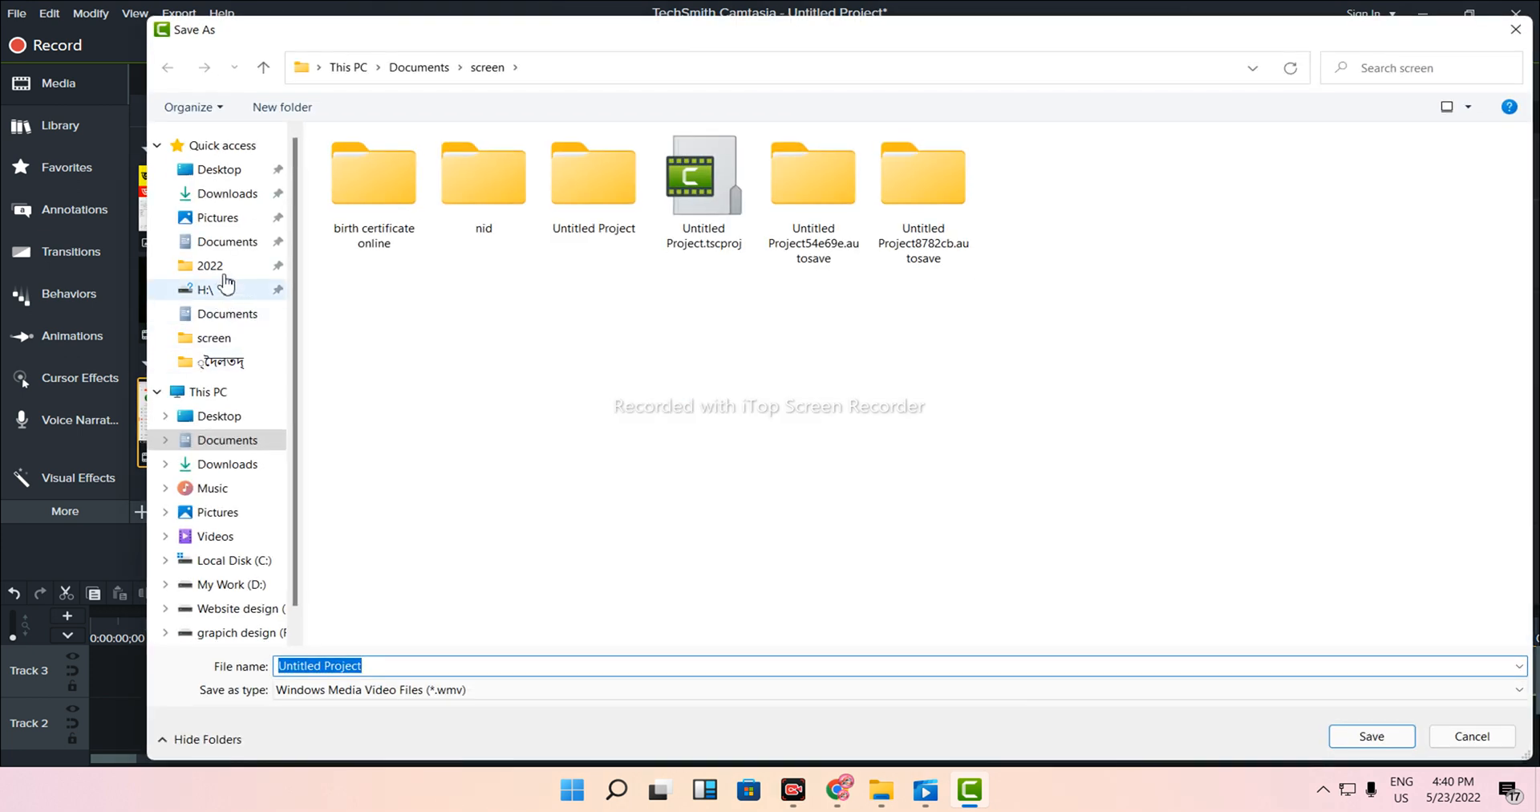
click(219, 470)
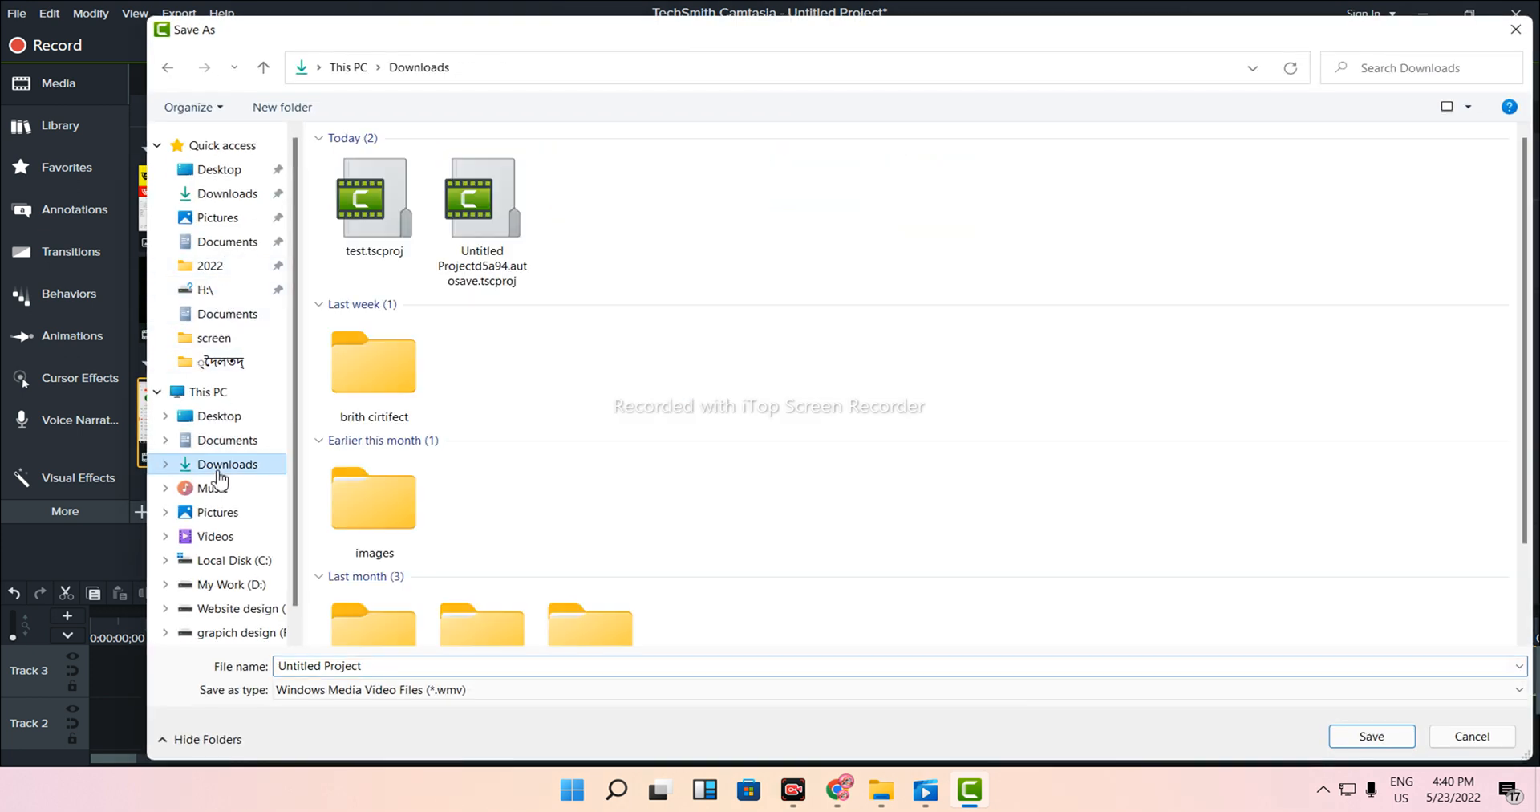
click(1389, 732)
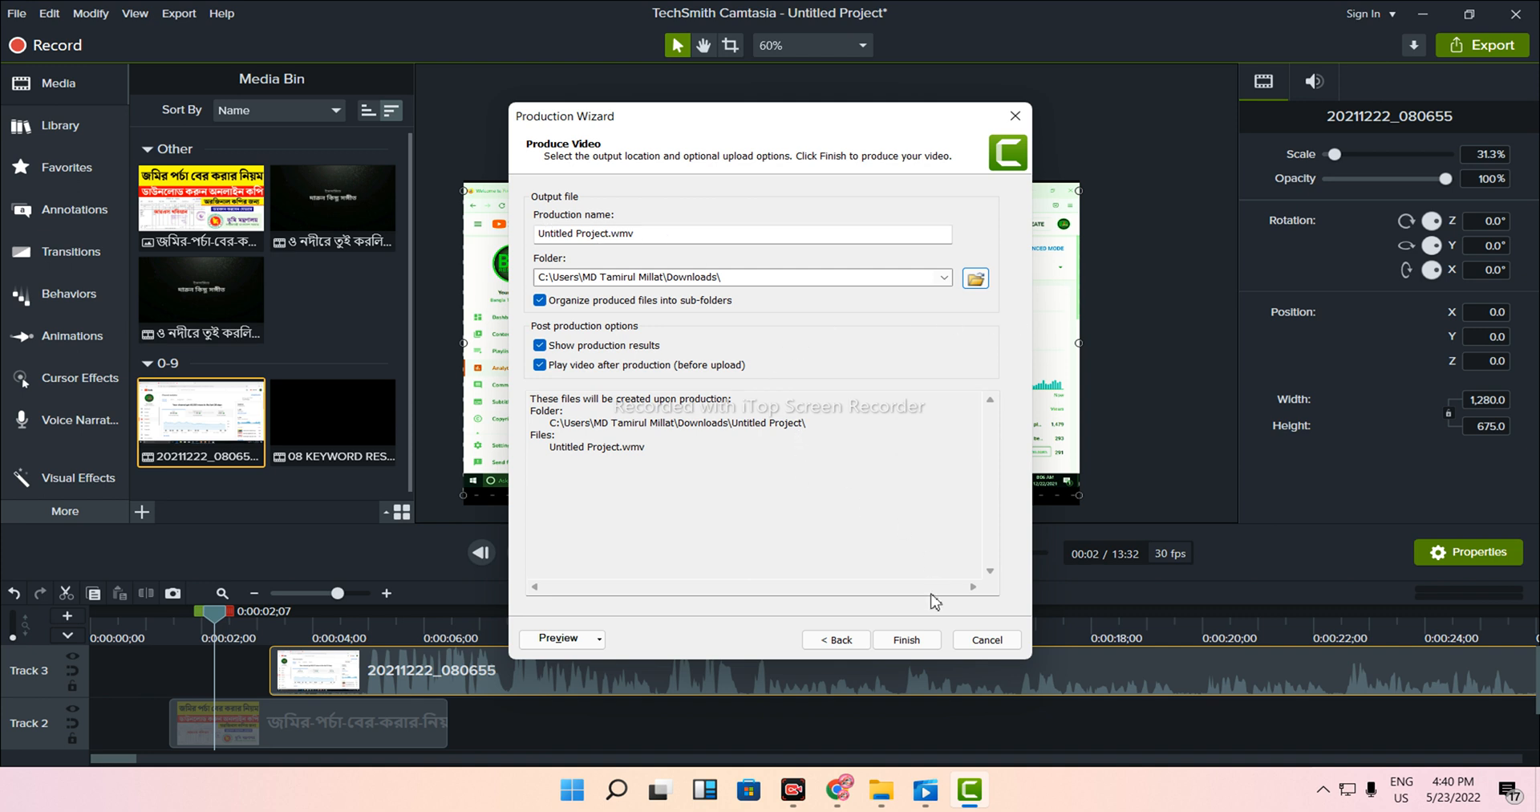
click(912, 642)
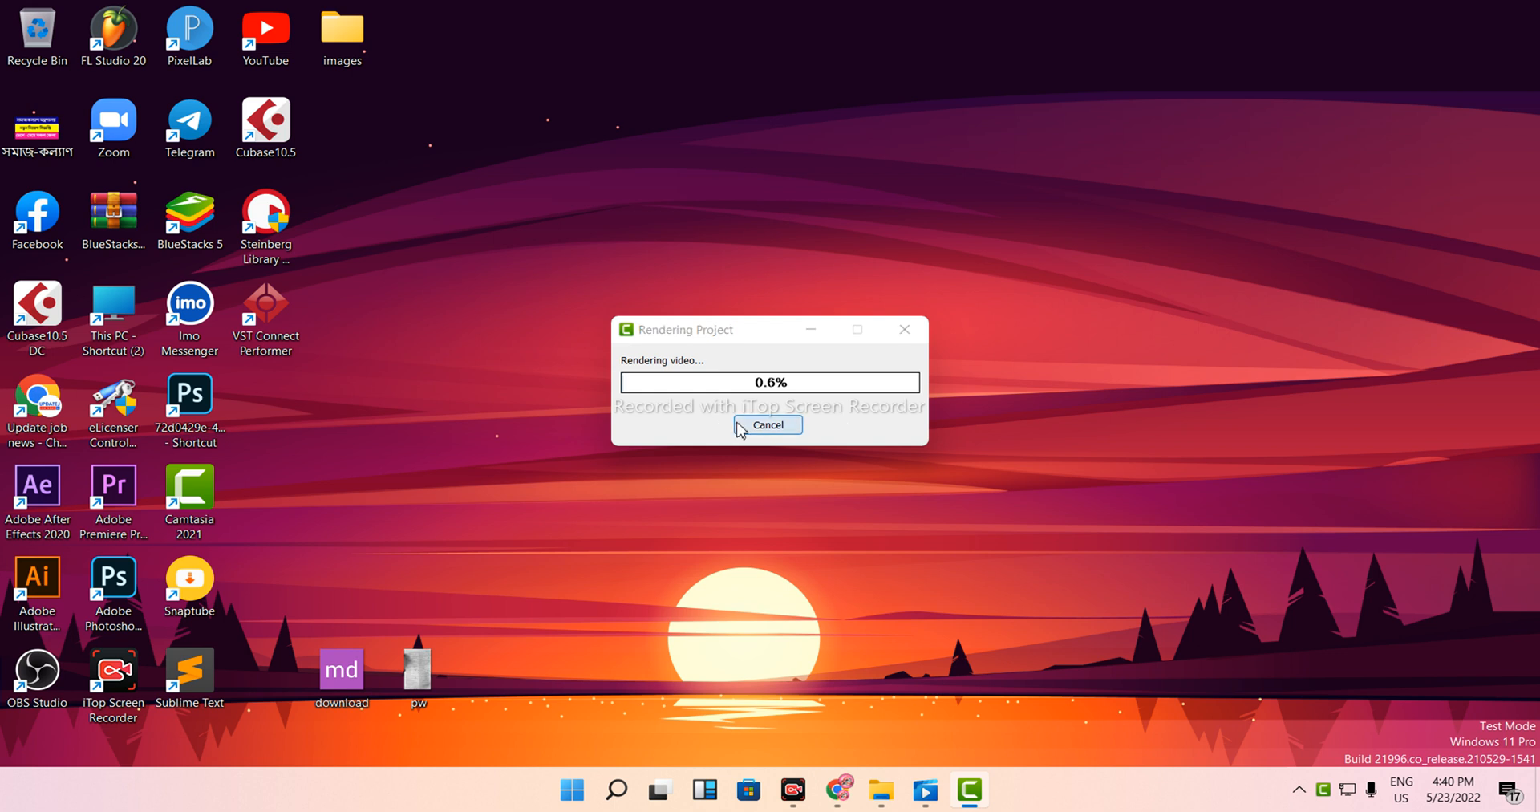
click(740, 428)
click(782, 468)
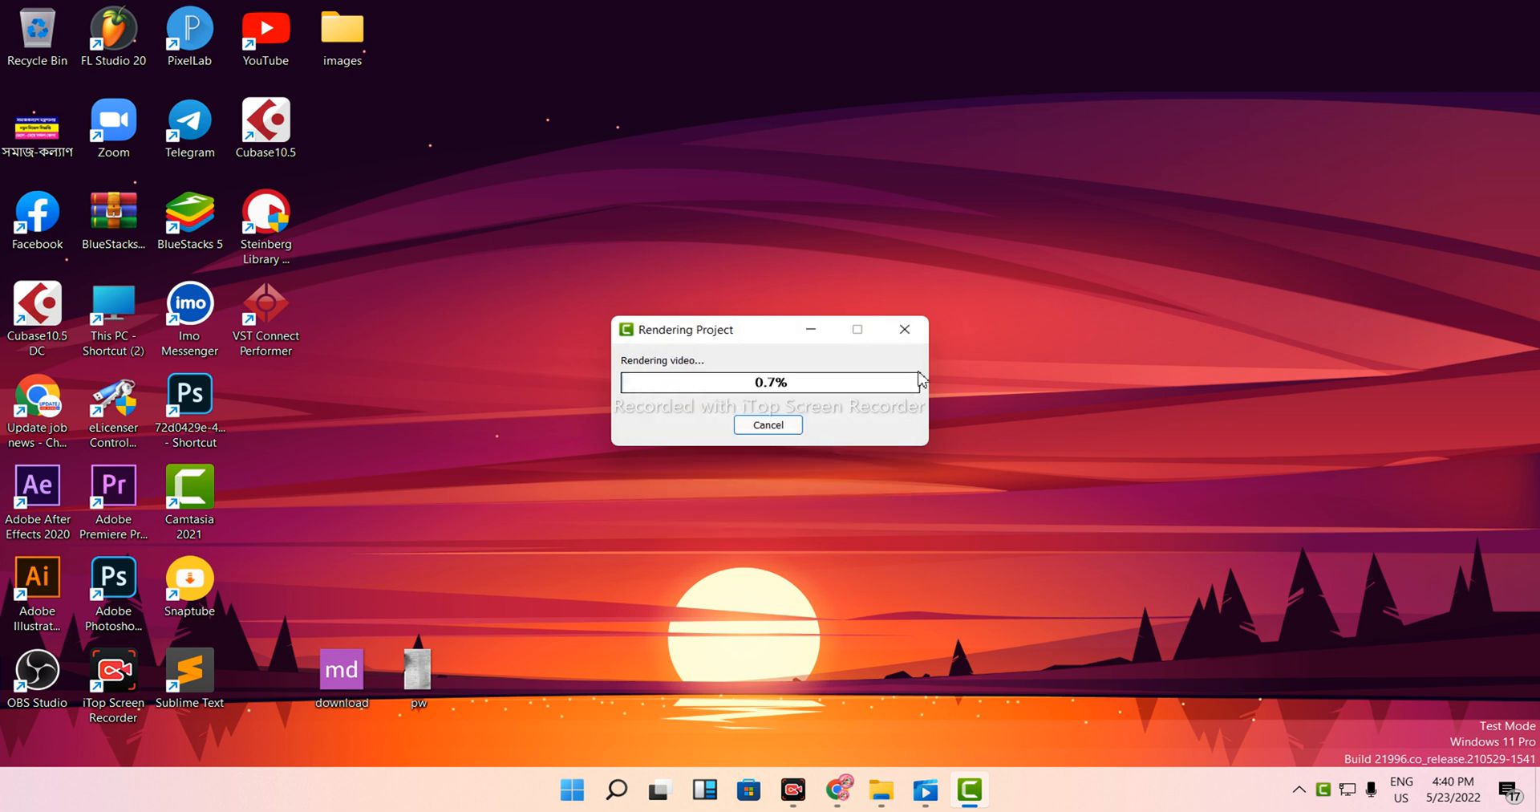